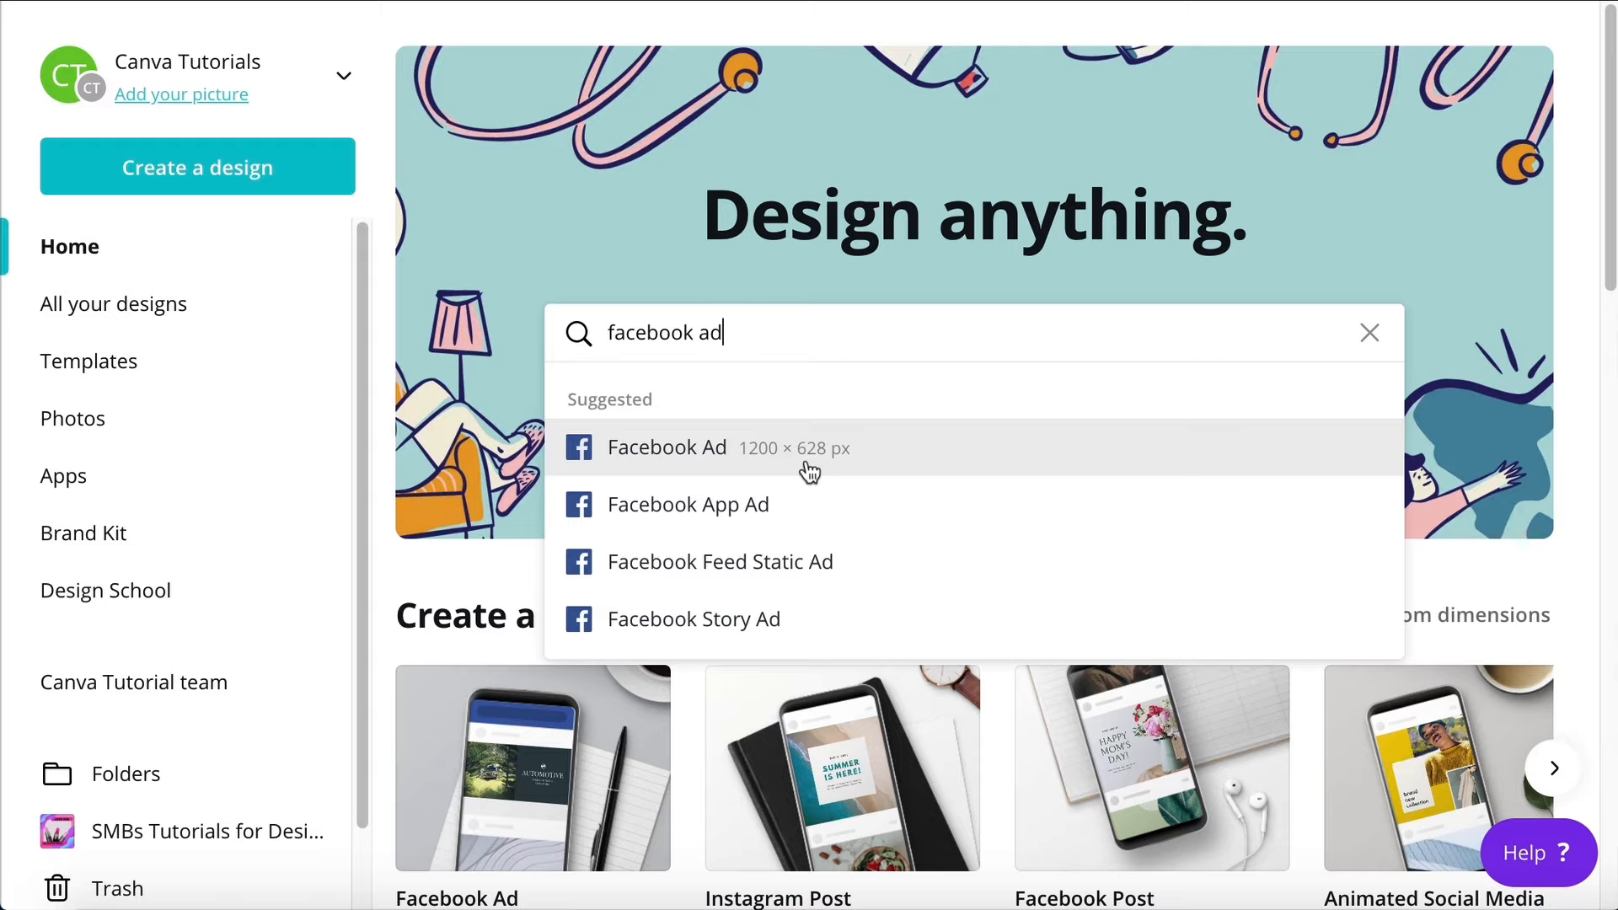
Create a blank Facebook Ad design at 1200 × 628 px
left_click(867, 455)
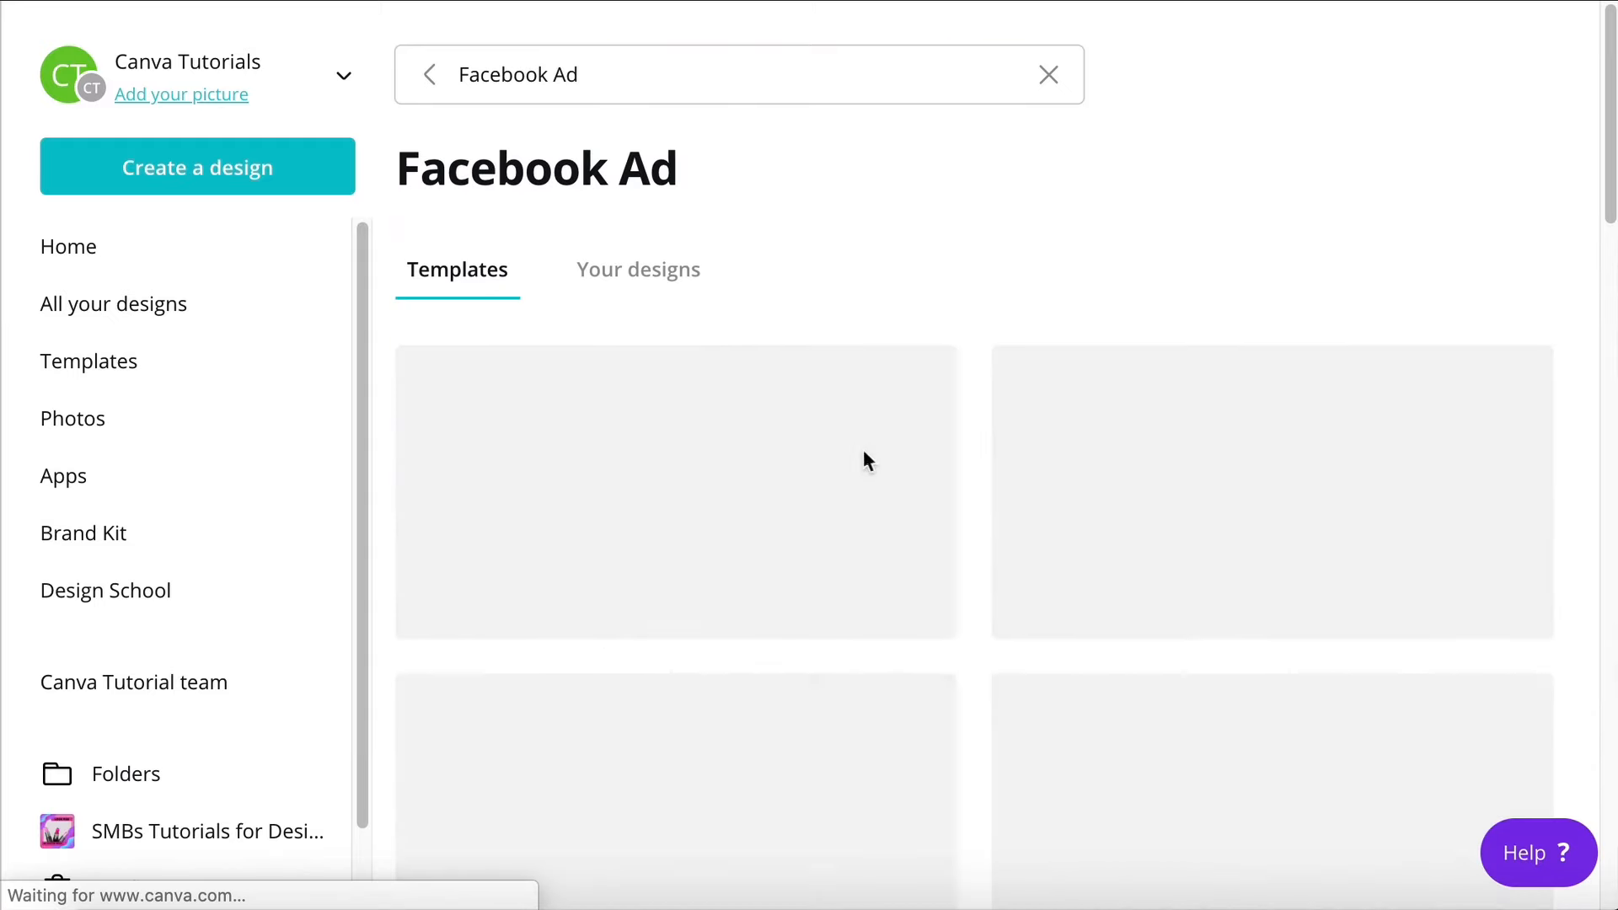
scroll(733, 329, "down", 20)
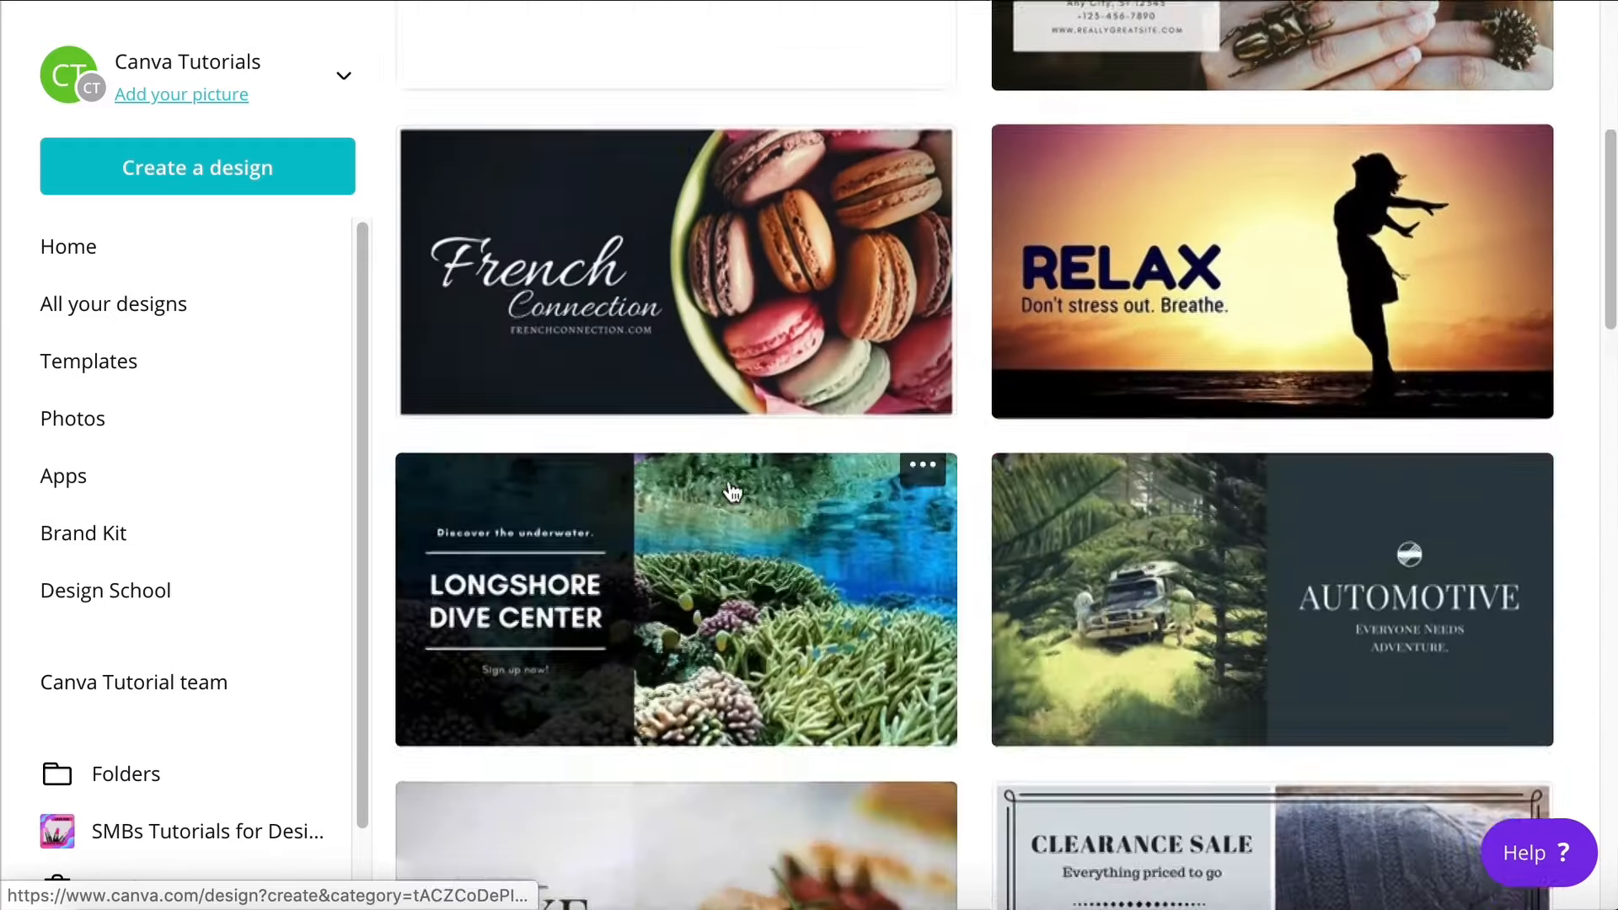
scroll(1160, 432, "down", 13)
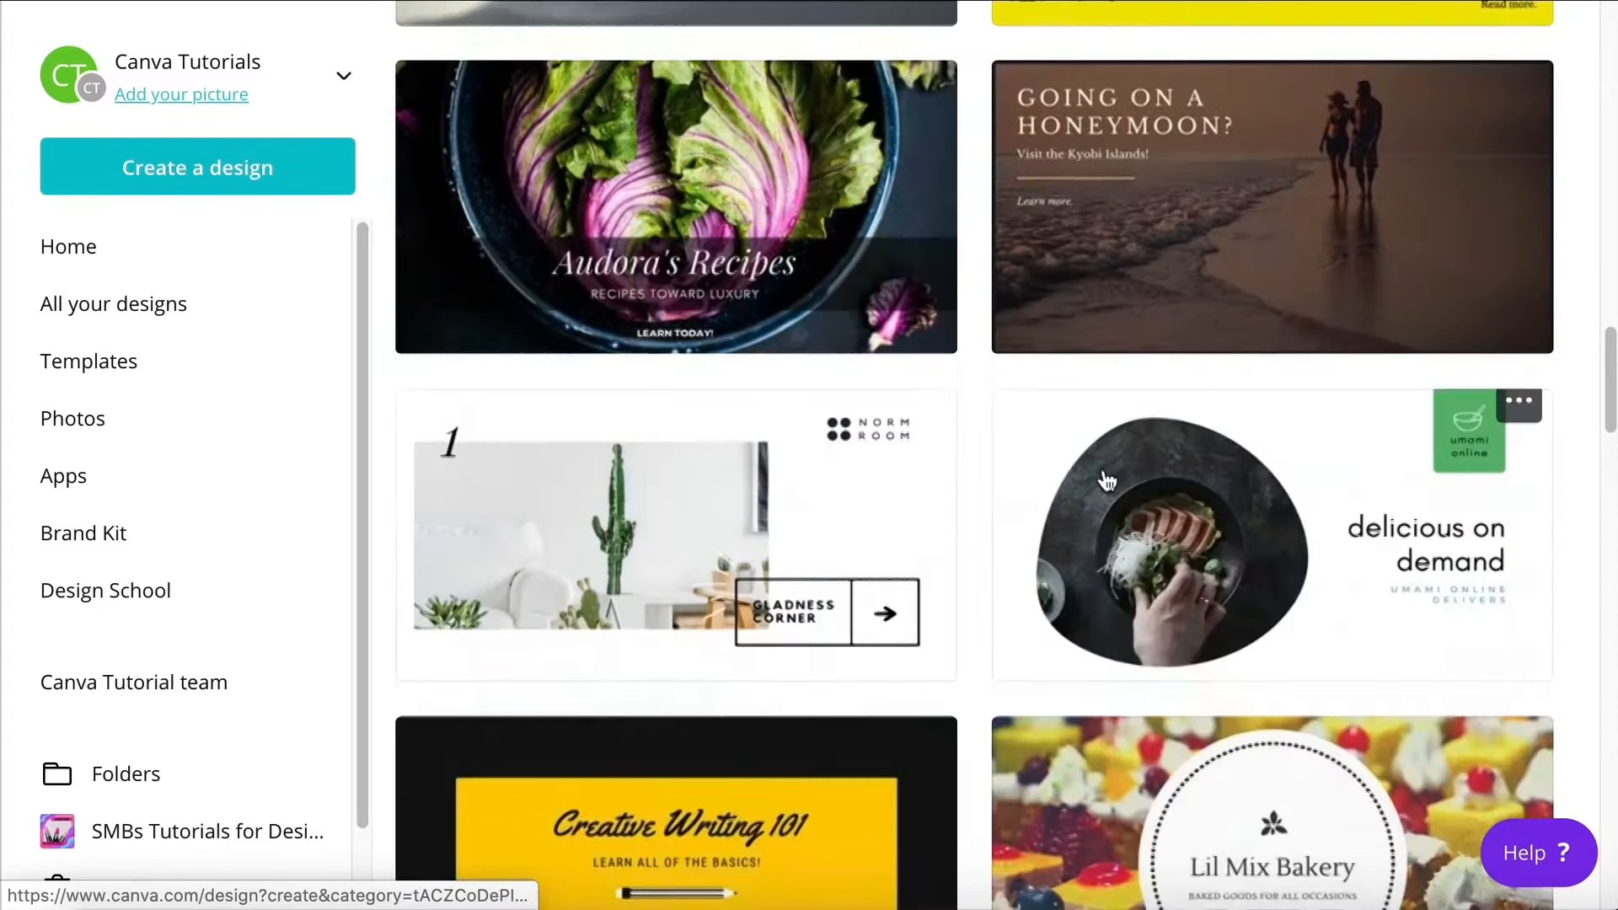
scroll(1096, 491, "up", 7)
scroll(1093, 502, "up", 20)
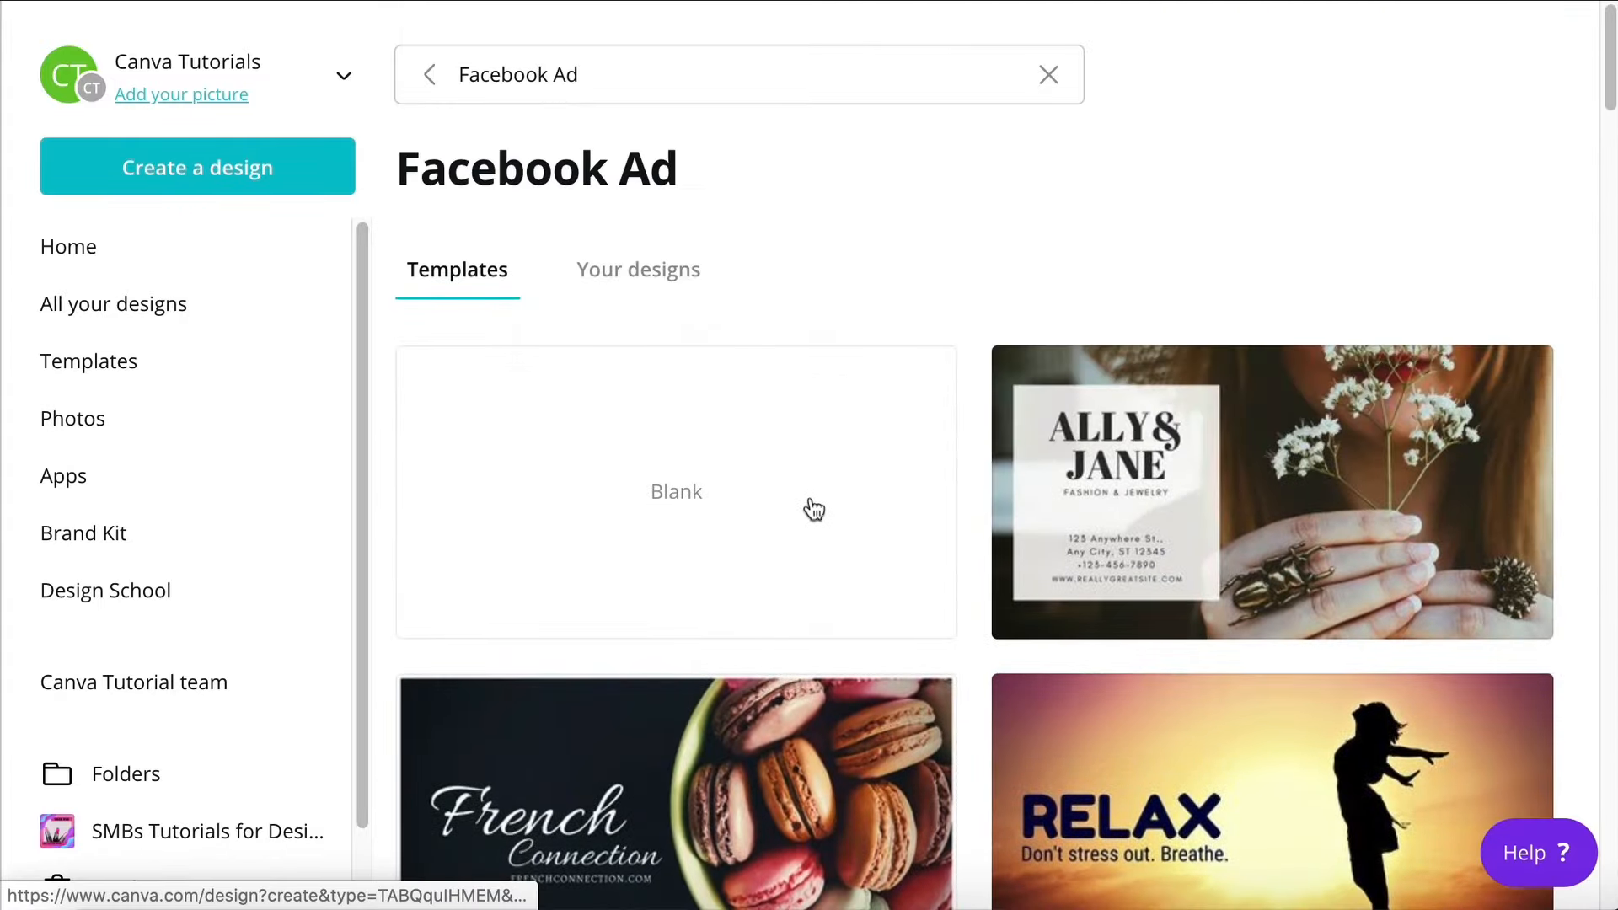
left_click(803, 476)
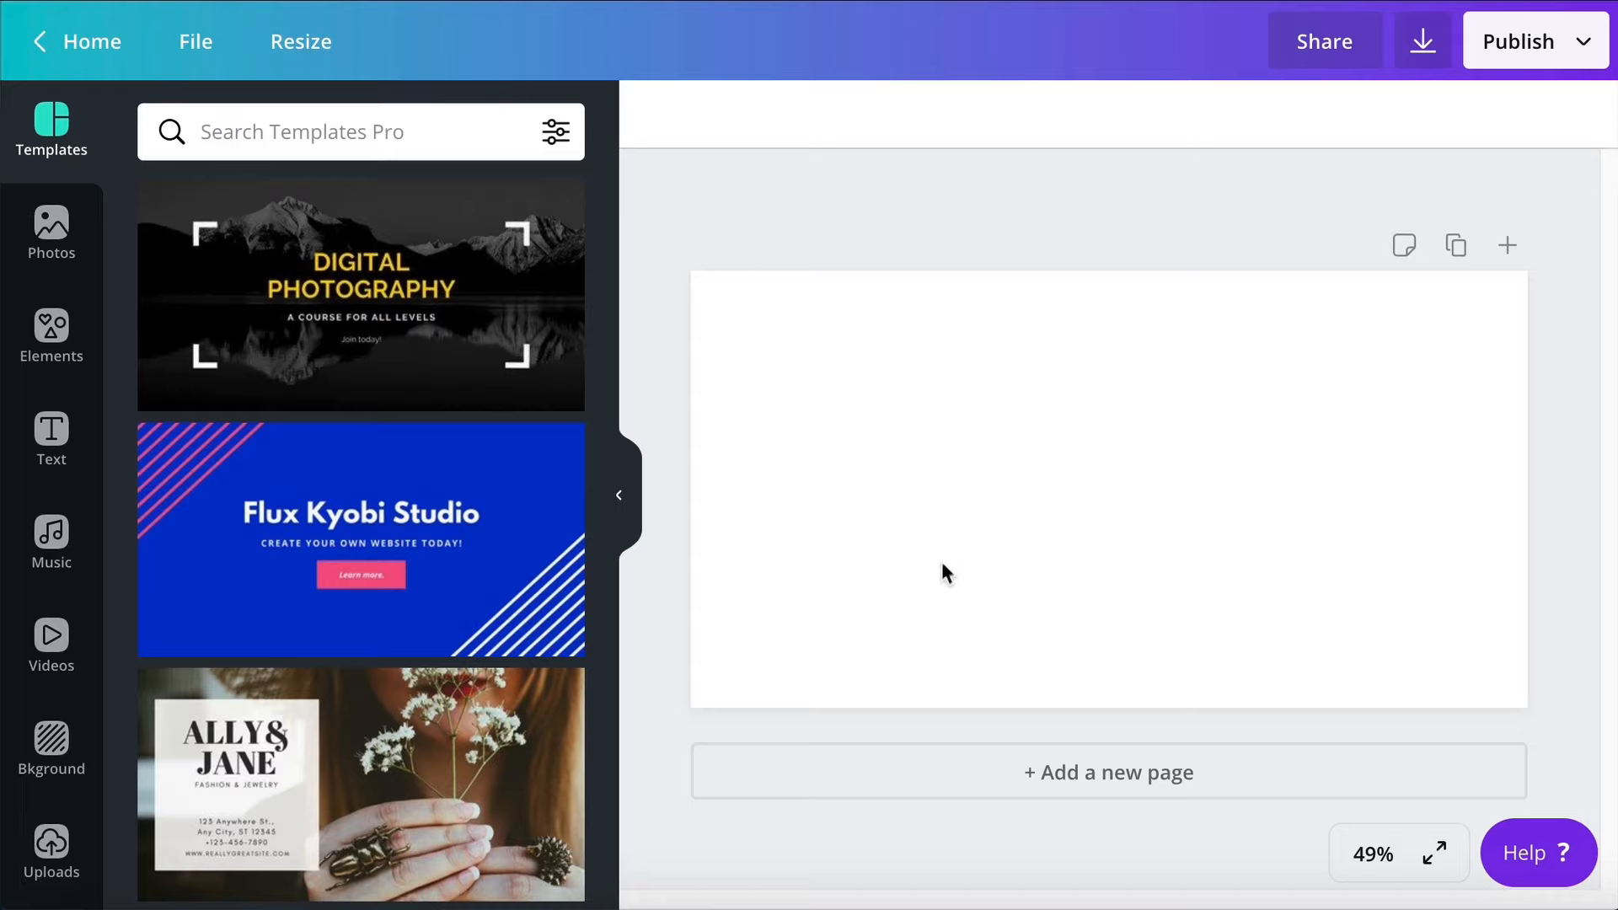
Search the video library for "pizza" and add the free 0:11 clip of hands taking slices from a boxed pizza
scroll(17, 476, "down", 1)
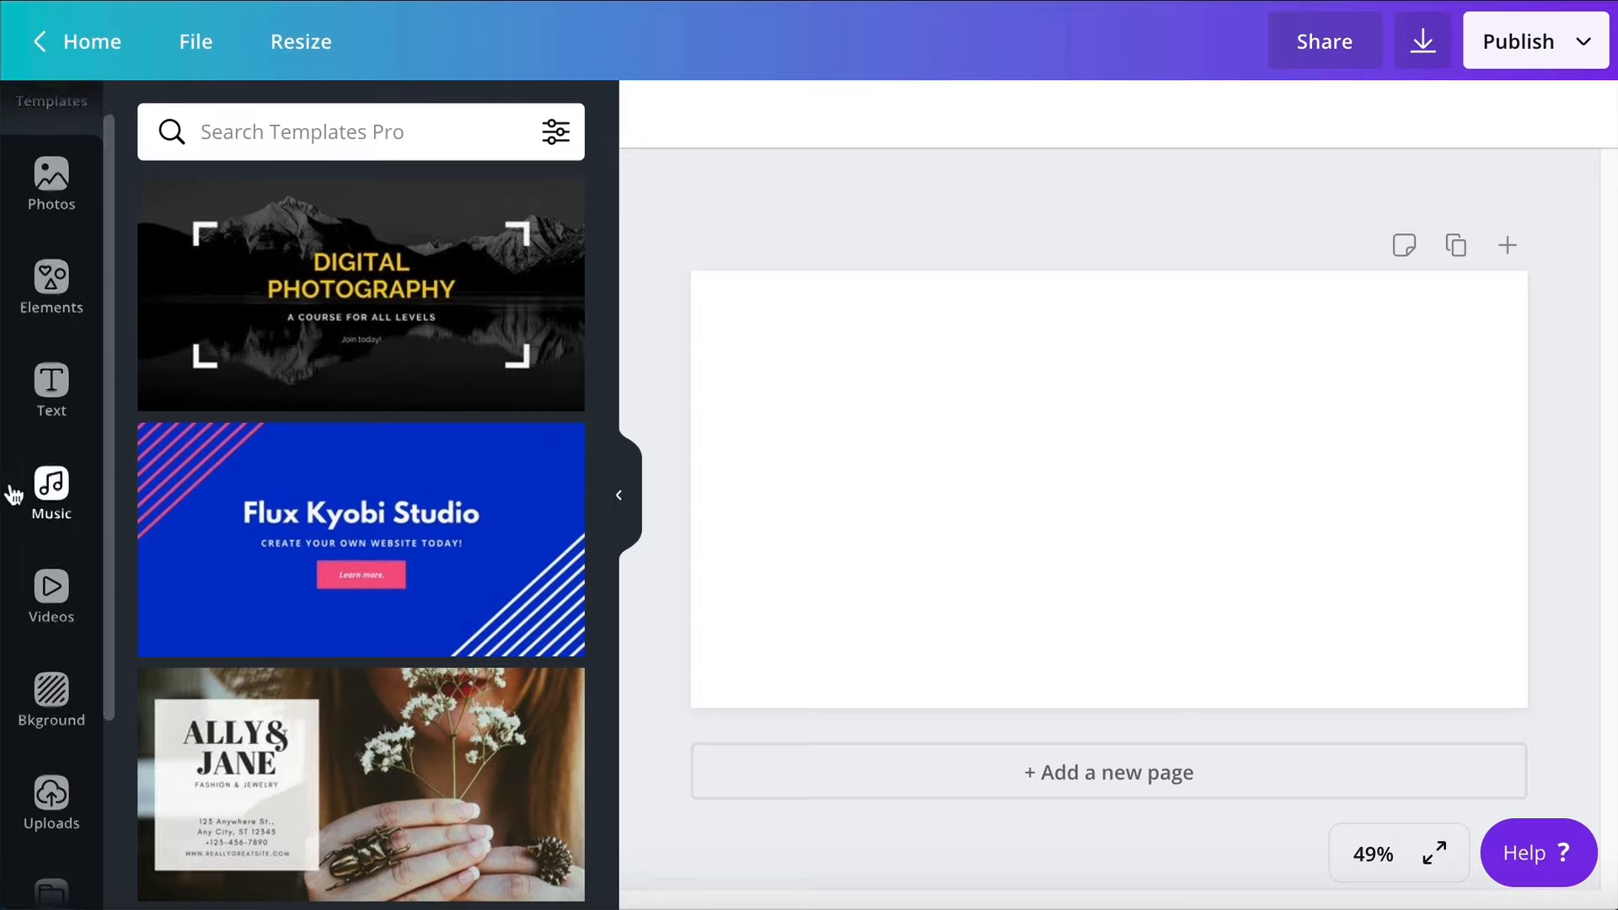
left_click(61, 609)
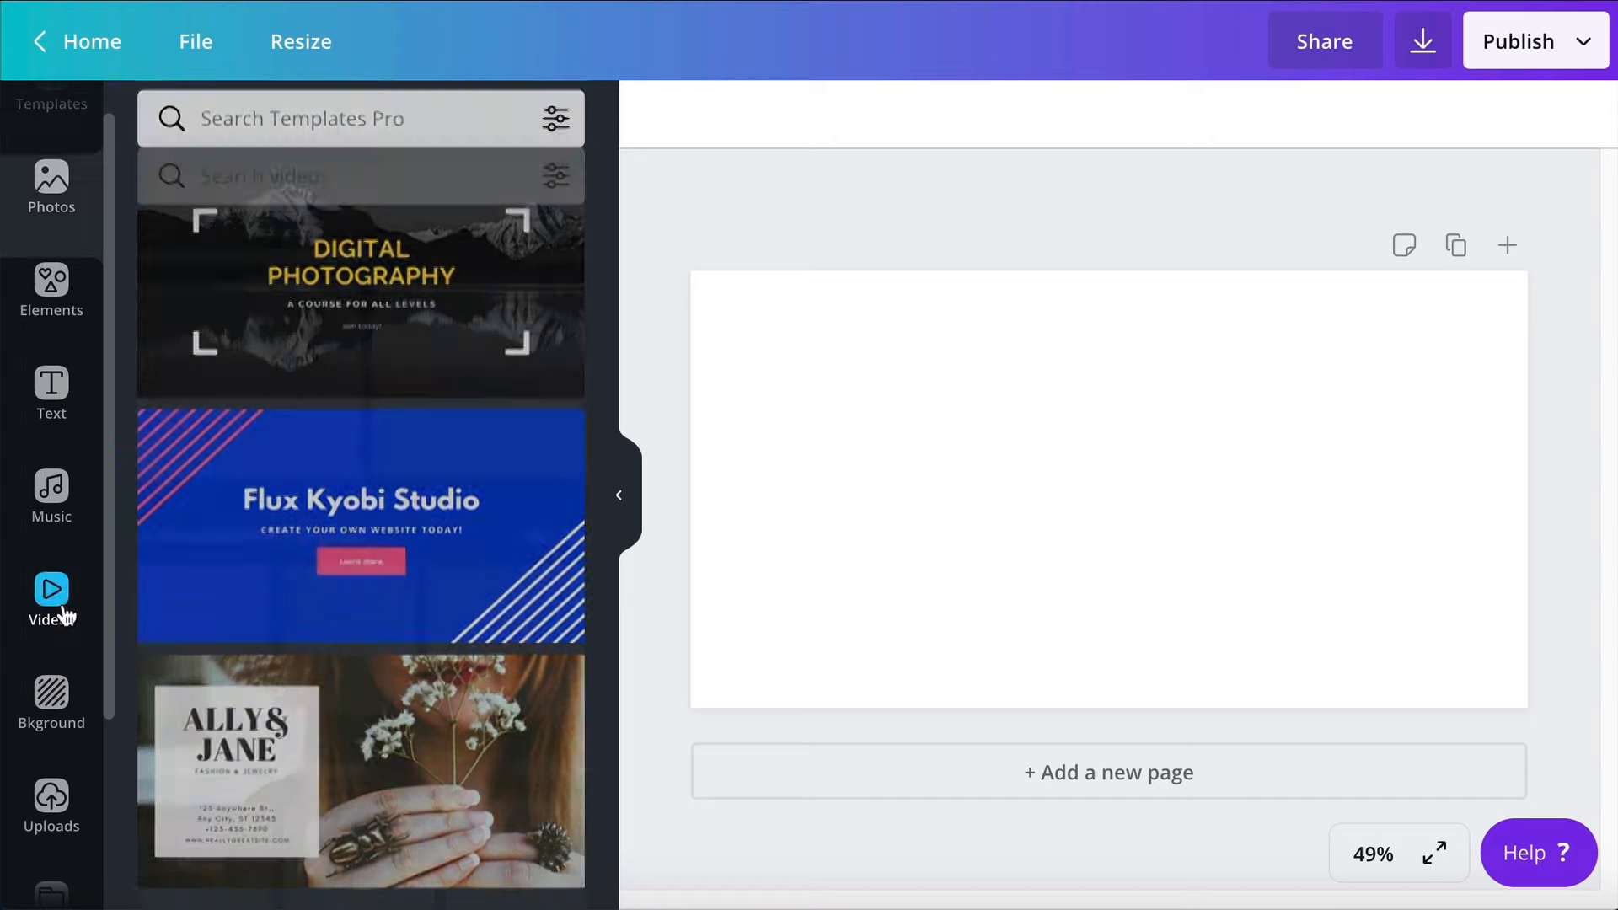
left_click(302, 138)
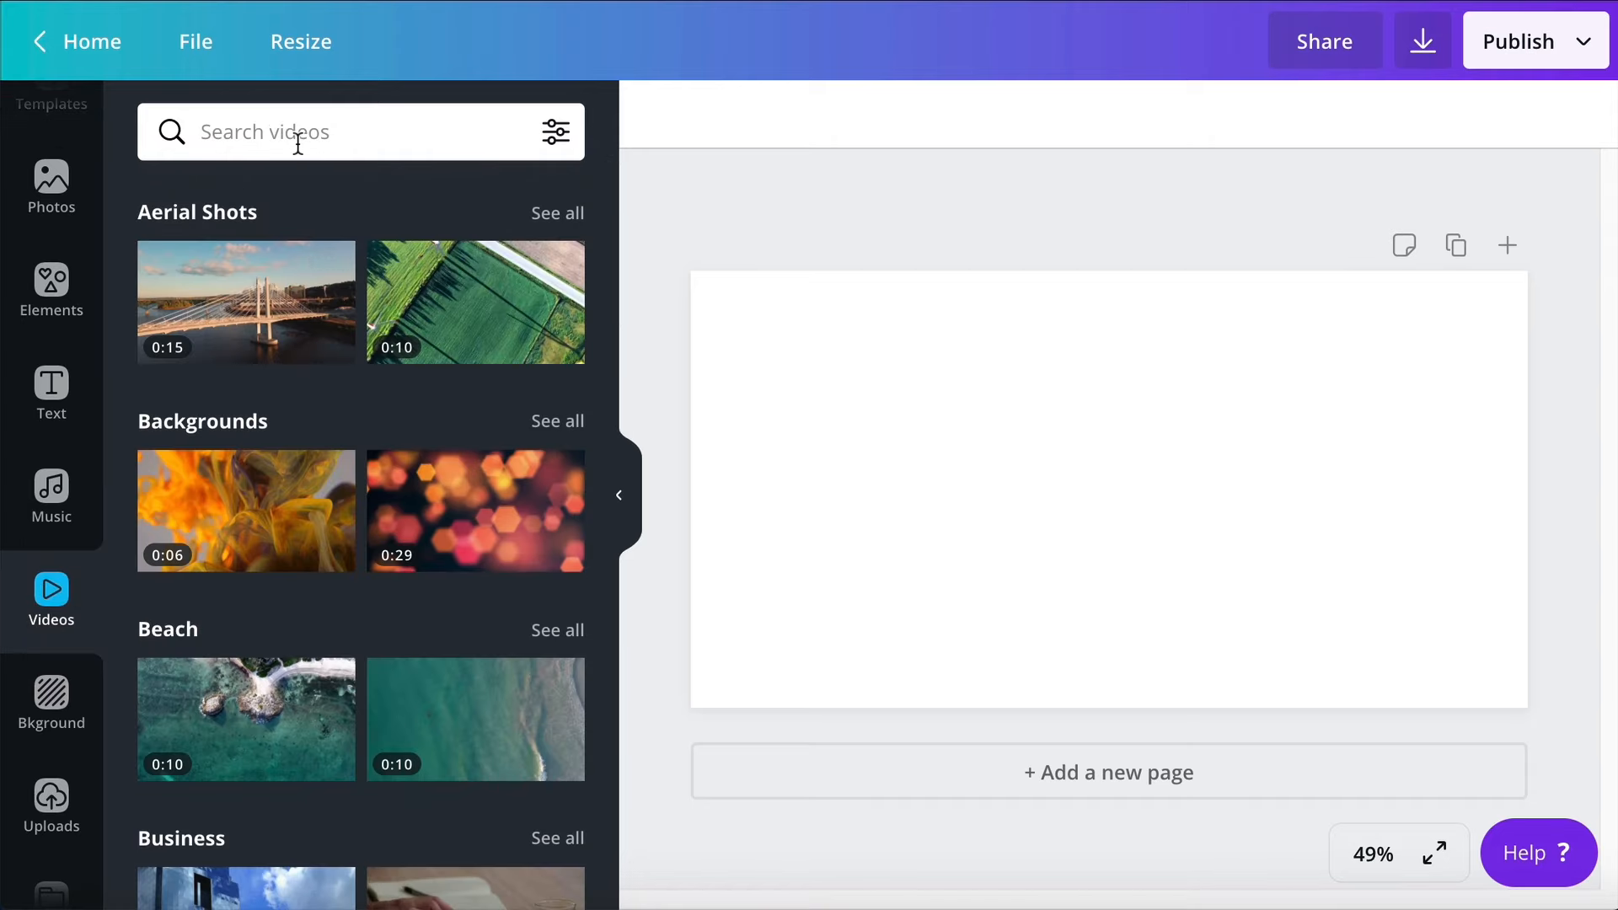
type("pizza")
key("Return")
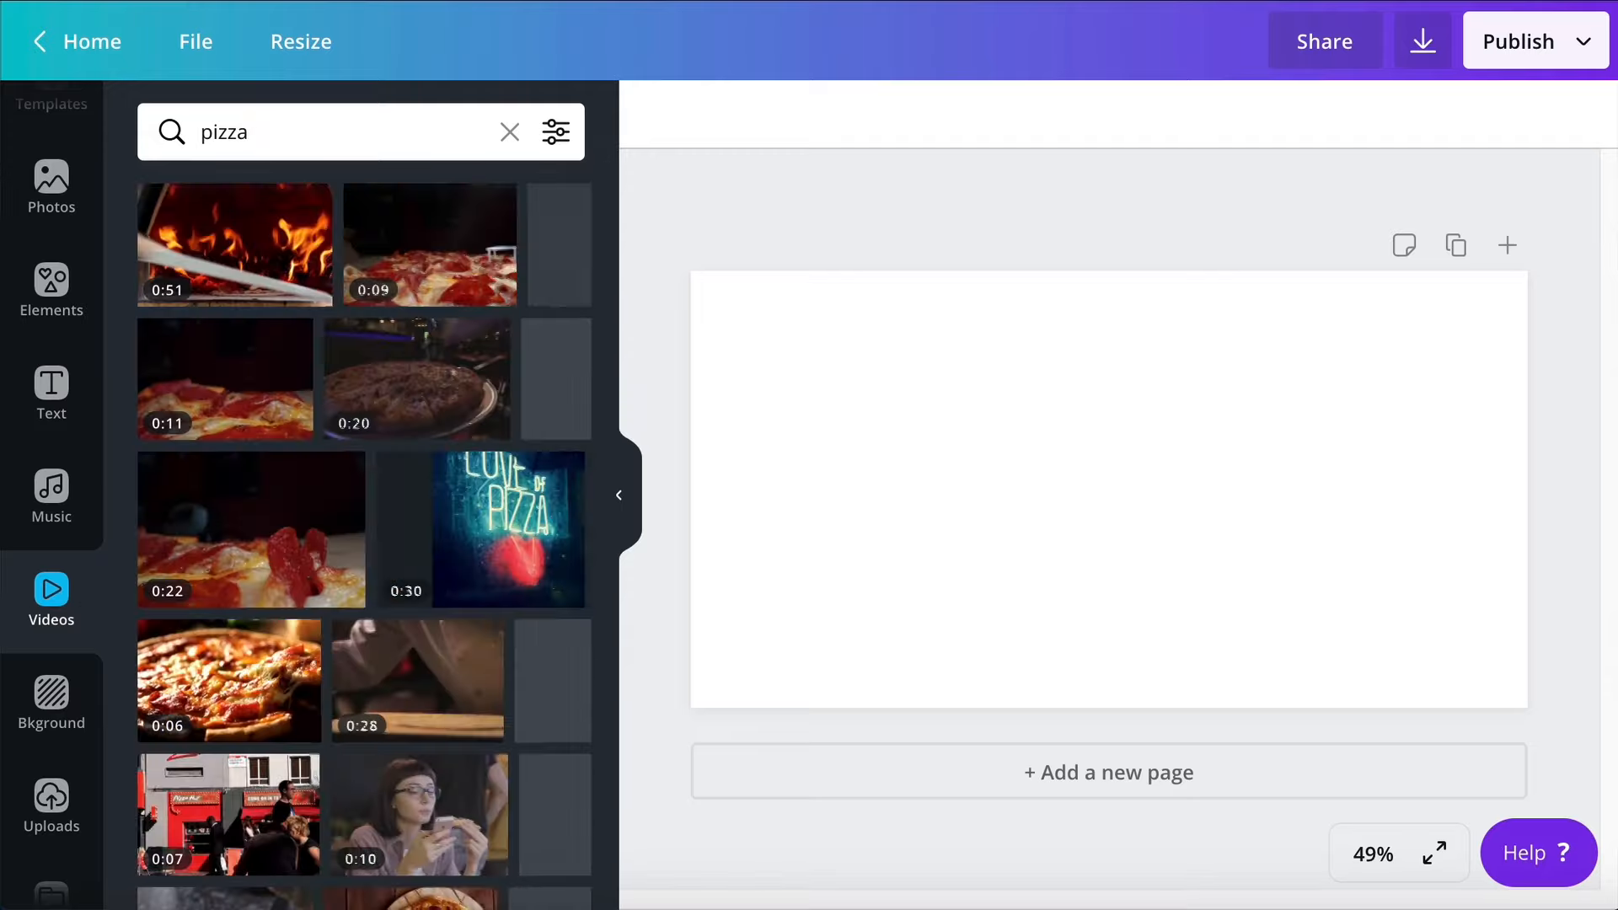
scroll(427, 419, "down", 12)
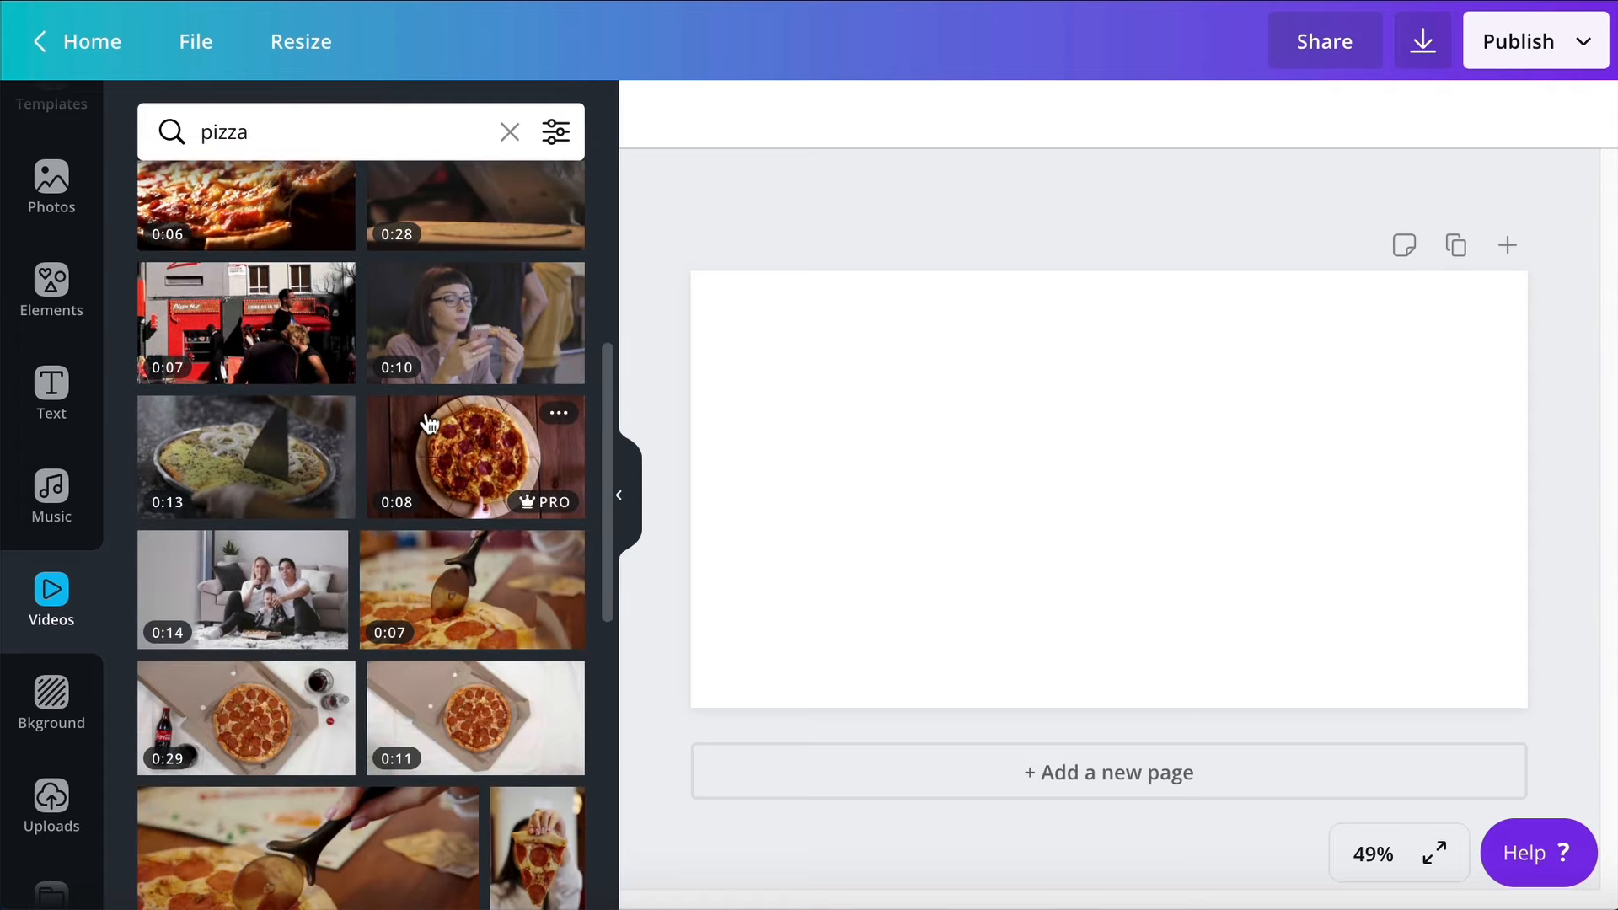
scroll(506, 539, "down", 5)
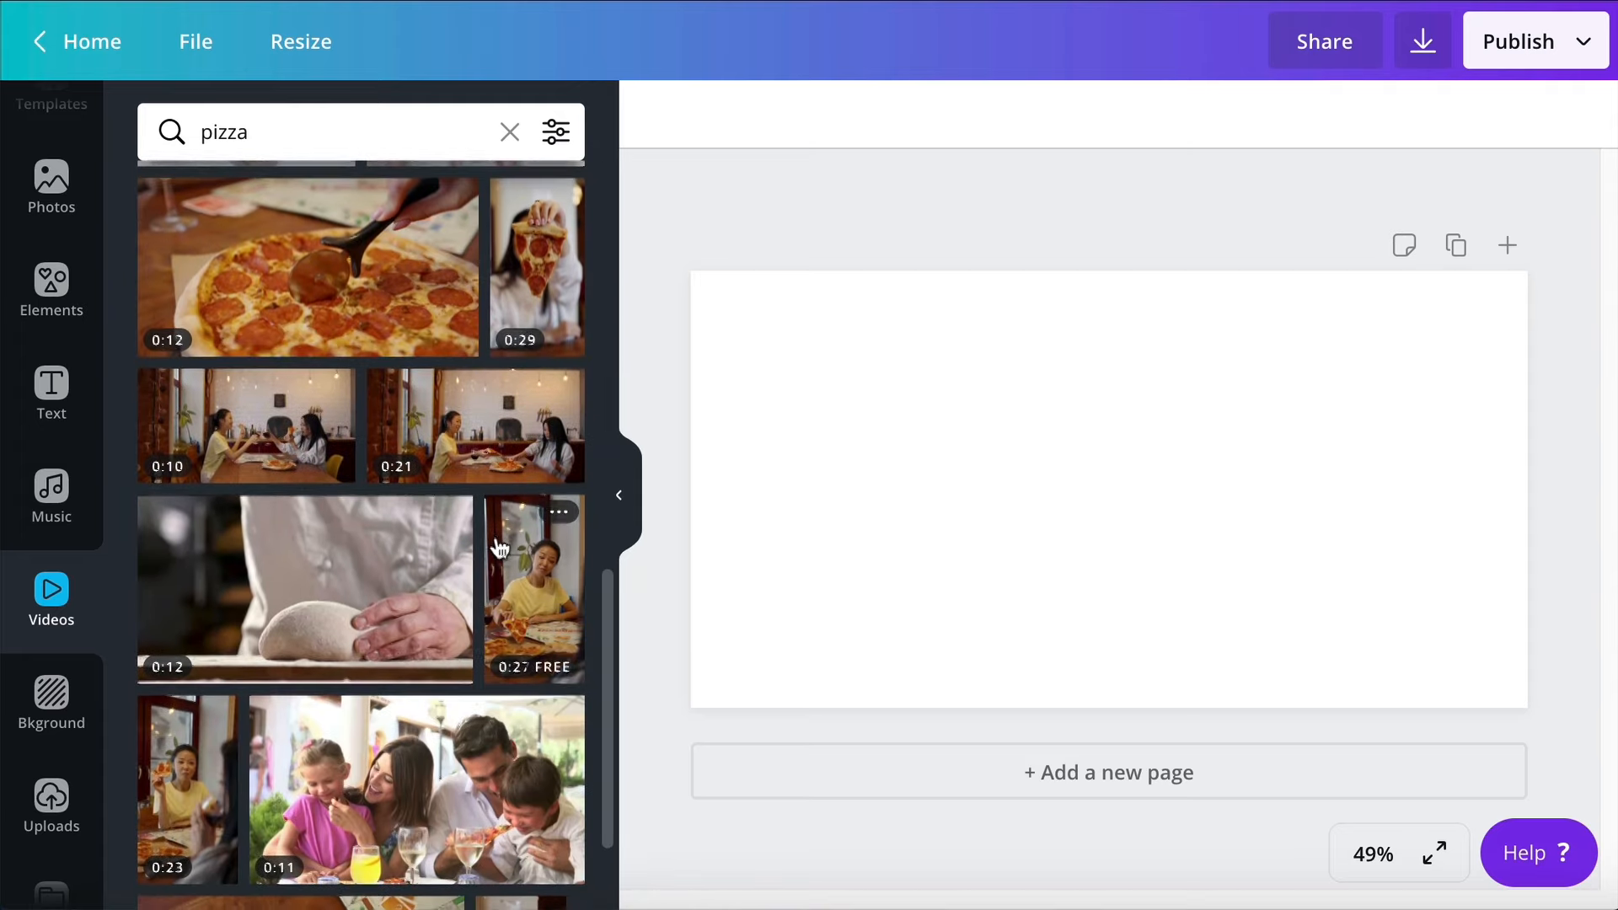
scroll(437, 479, "up", 7)
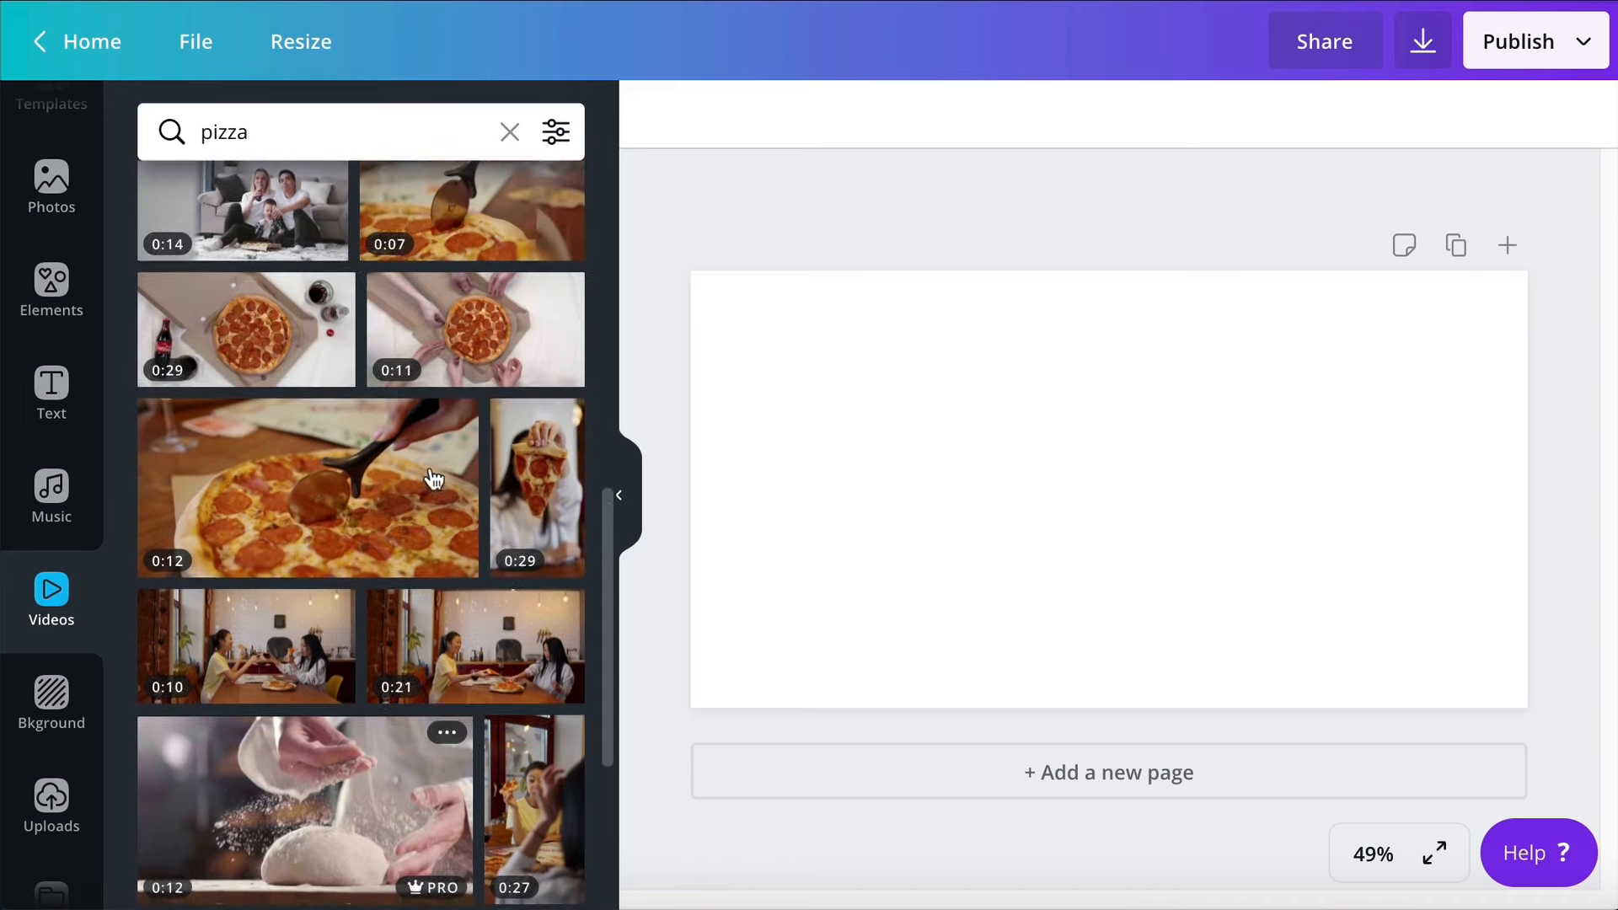
mouse_move(540, 514)
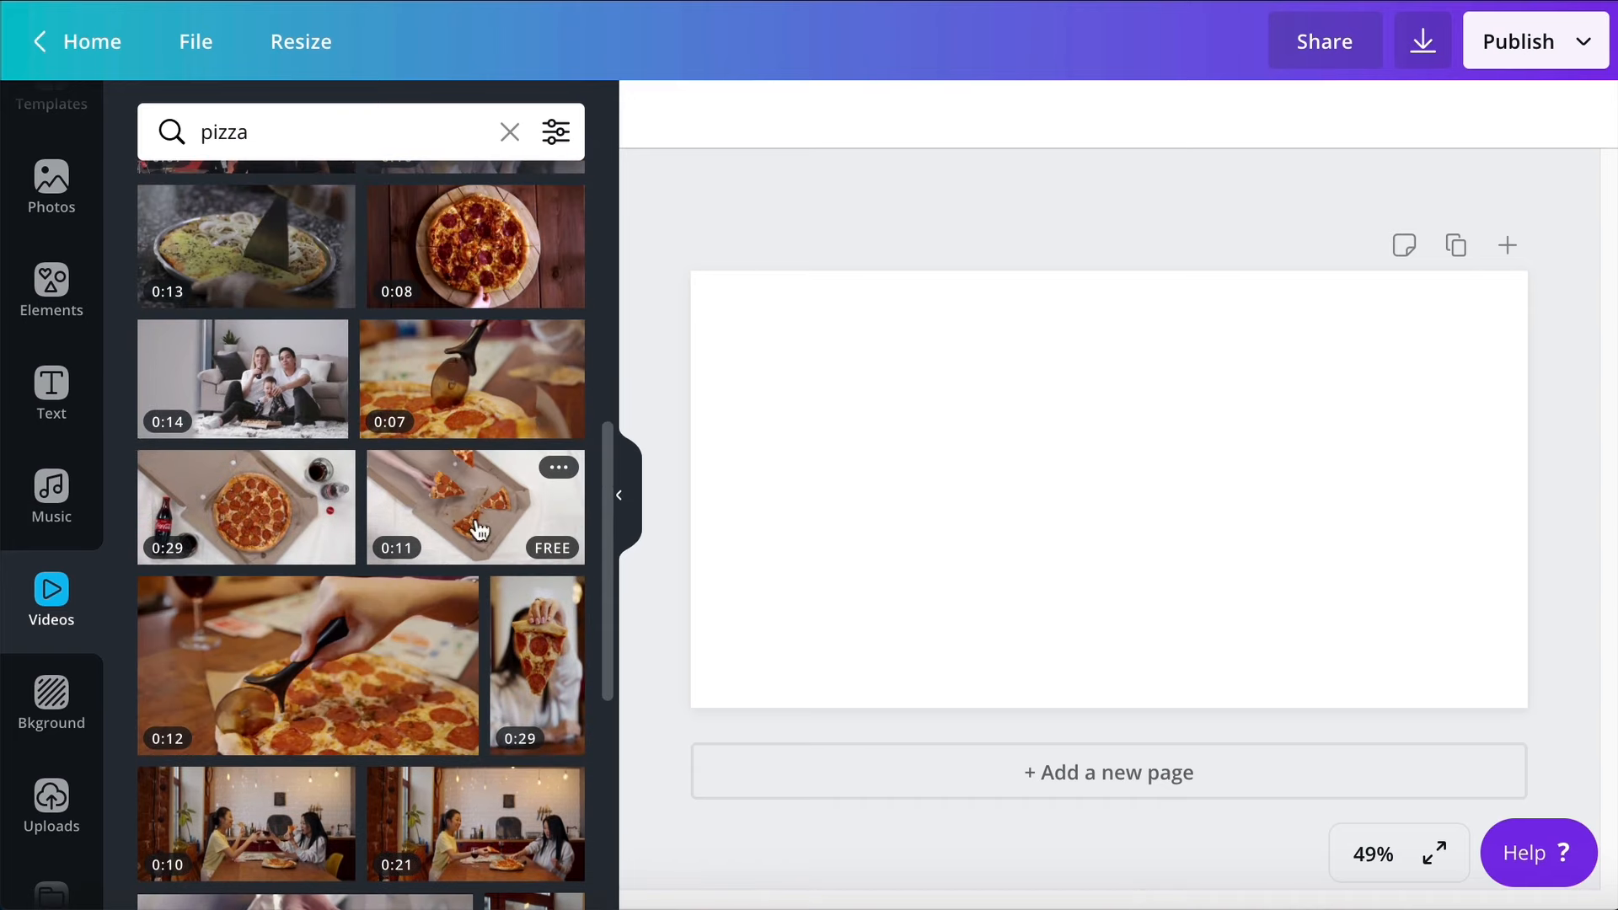
left_click(513, 504)
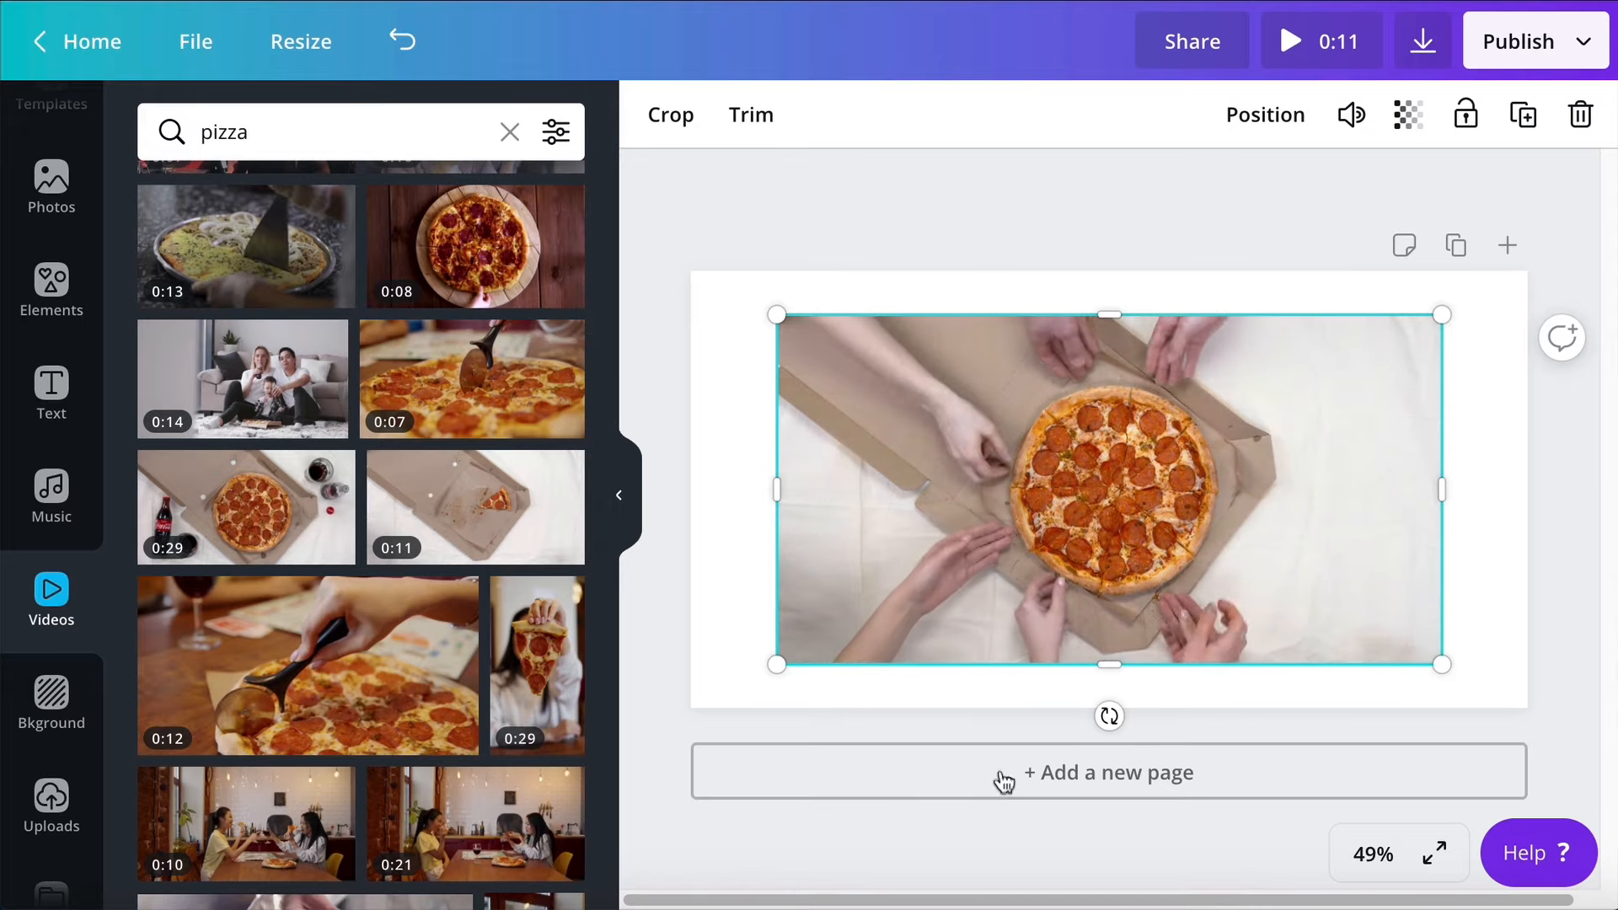
Add a second page and fill it with a single-frame grid
left_click(1000, 780)
left_click(51, 291)
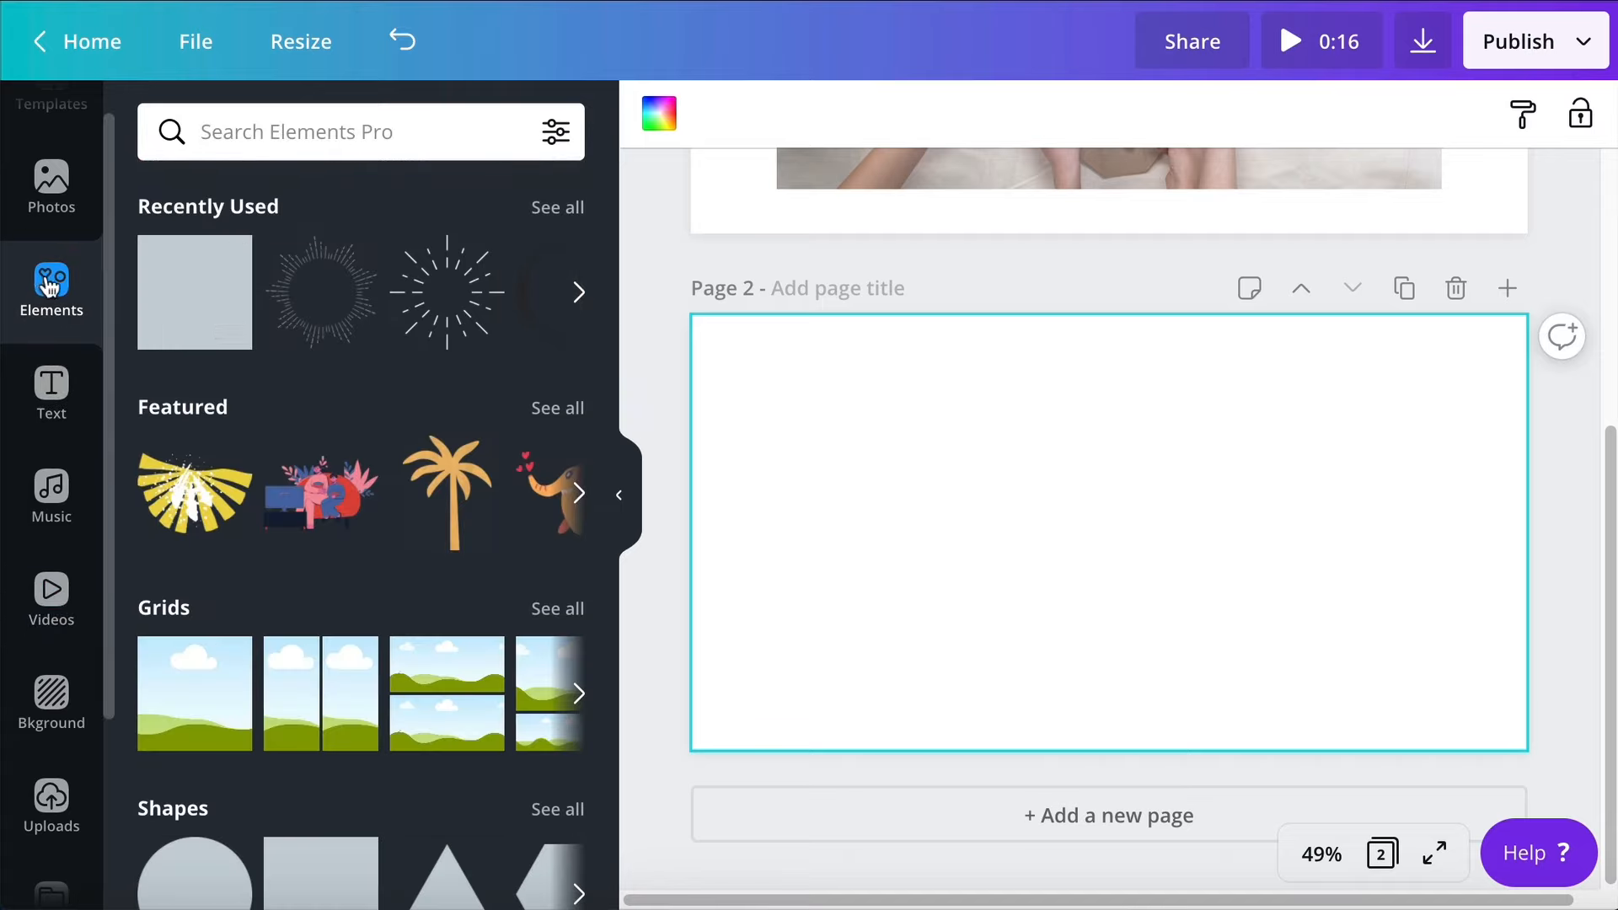
left_click(198, 689)
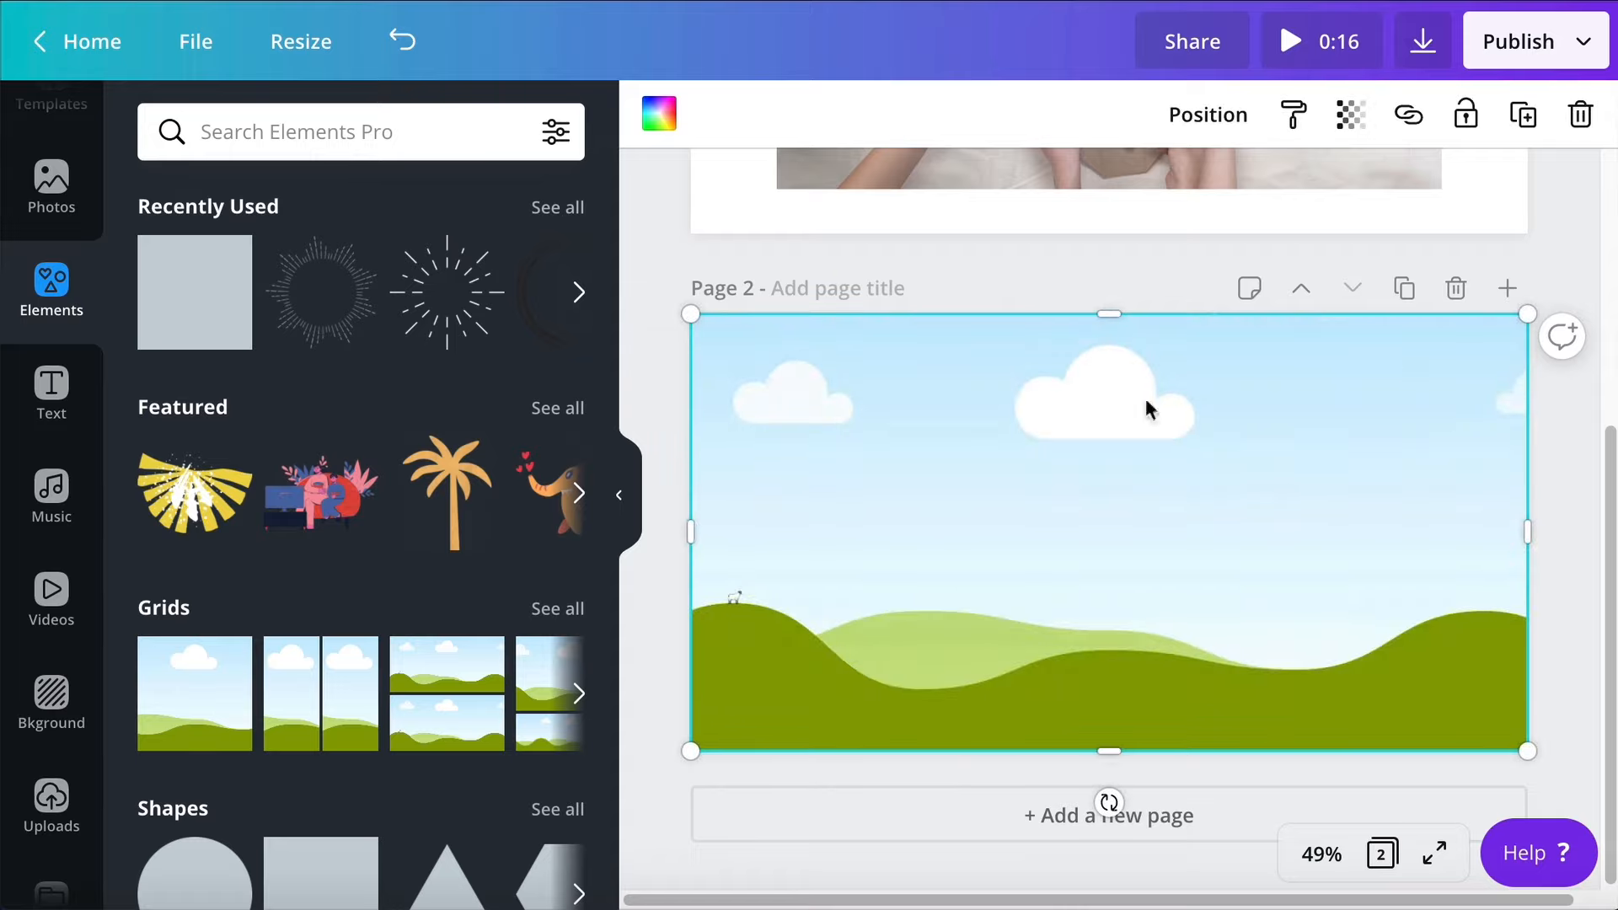
Search the video library for "pizza" and place the 0:11 boxed pizza clip into the grid on page 2
left_click(52, 601)
left_click(337, 132)
type("pizza")
key("Return")
left_click_drag(476, 489, 775, 463)
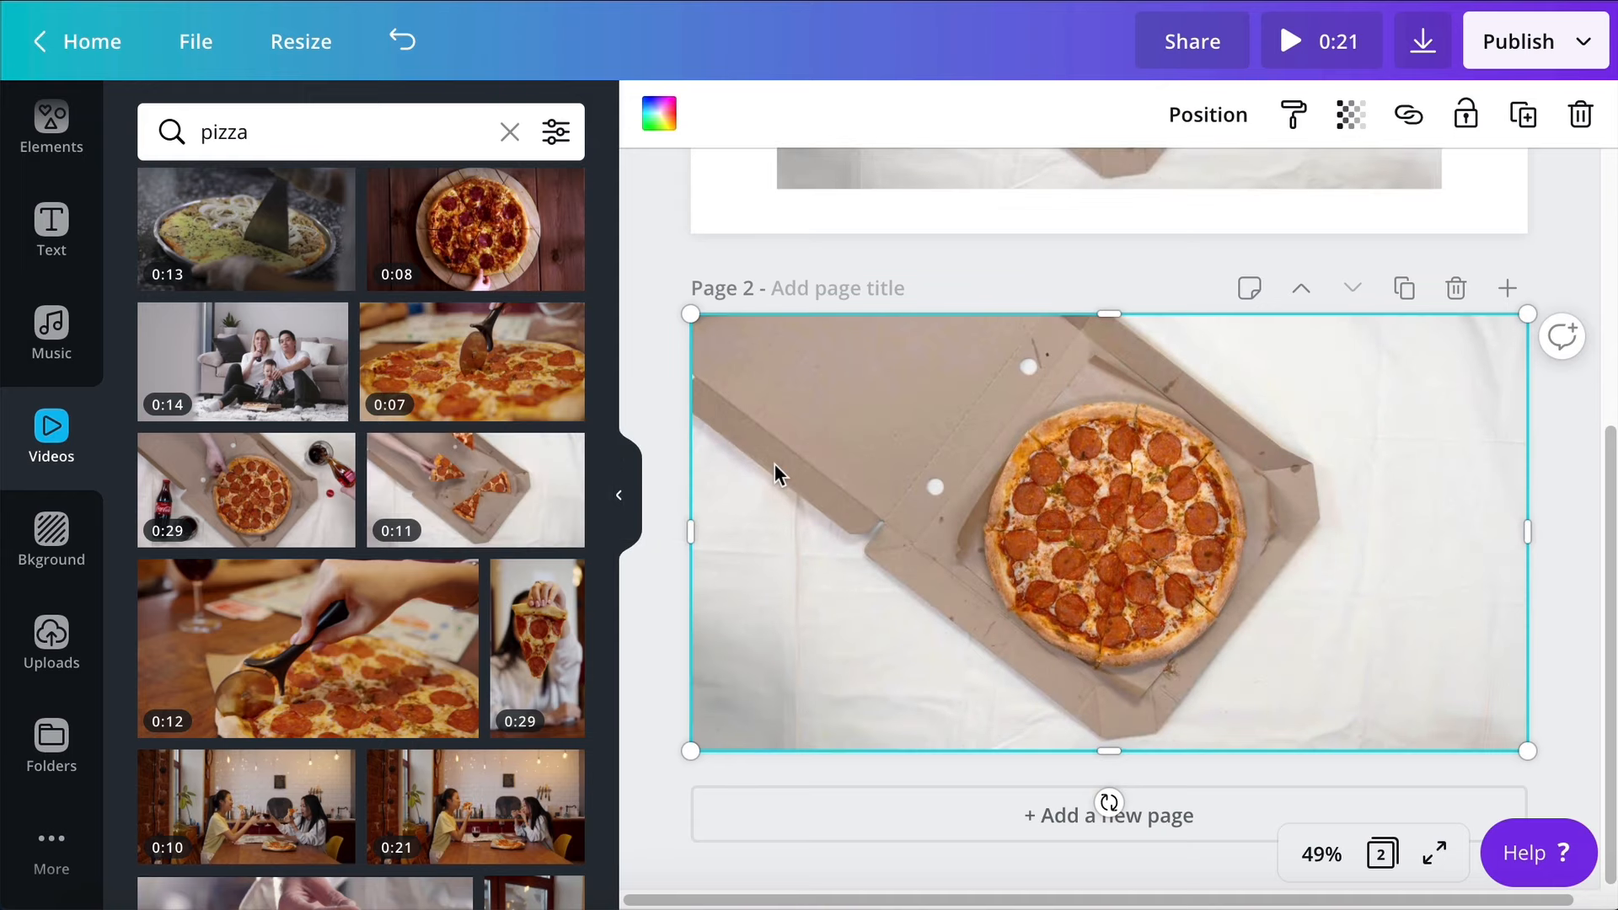
Stretch the pizza video on page 1 in height and width until it covers the whole page
scroll(1140, 490, "up", 5)
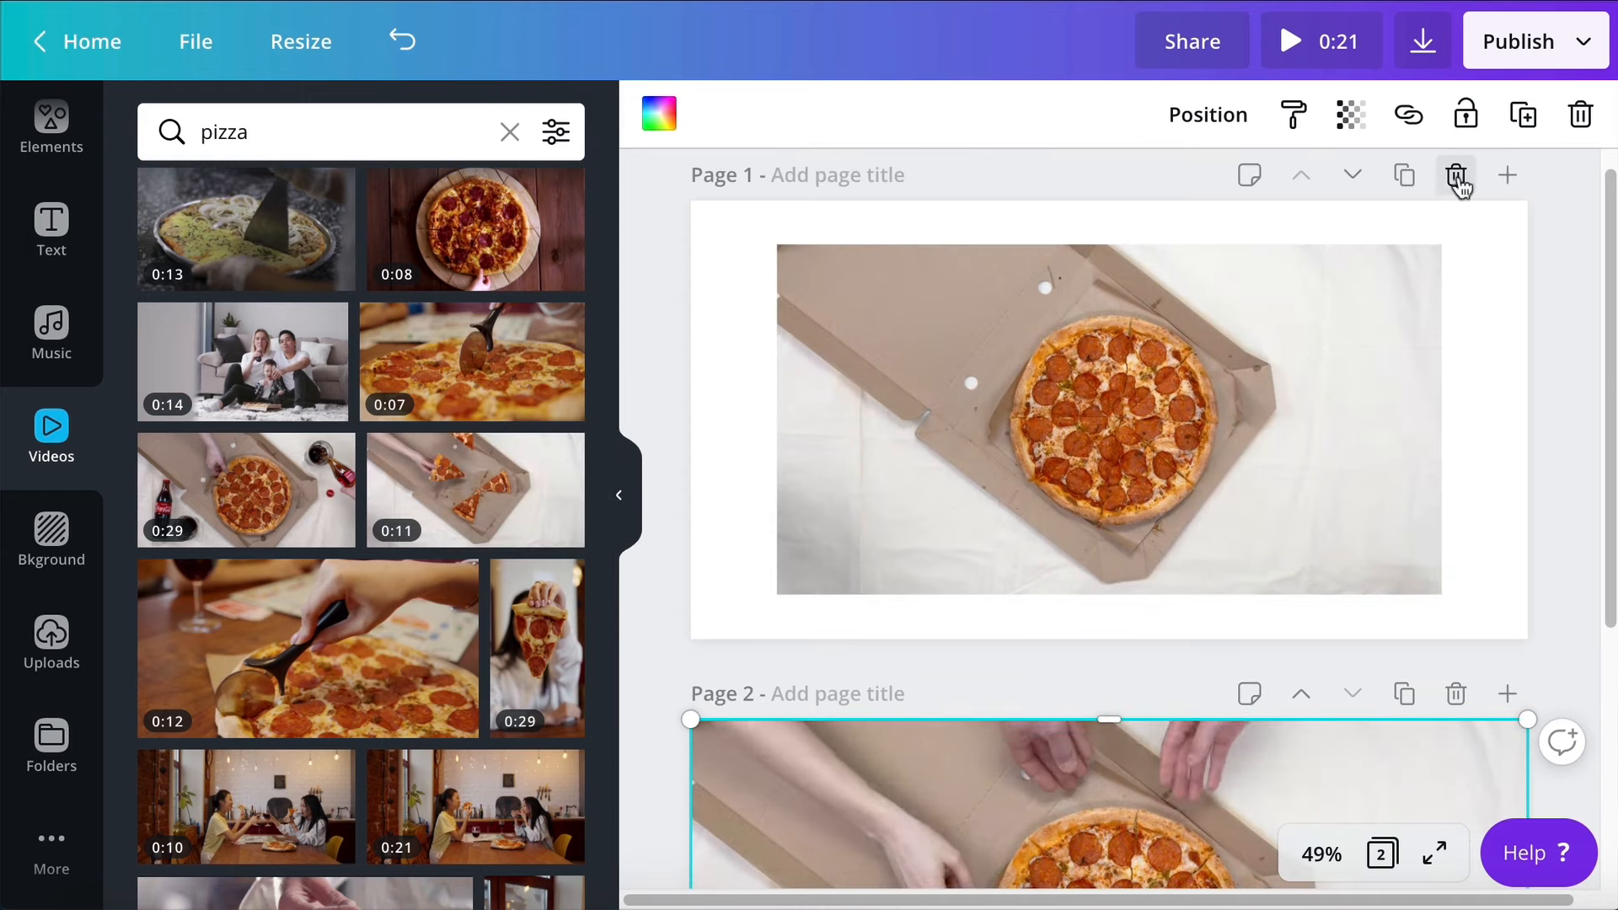
left_click(1116, 433)
left_click_drag(1109, 596, 1084, 621)
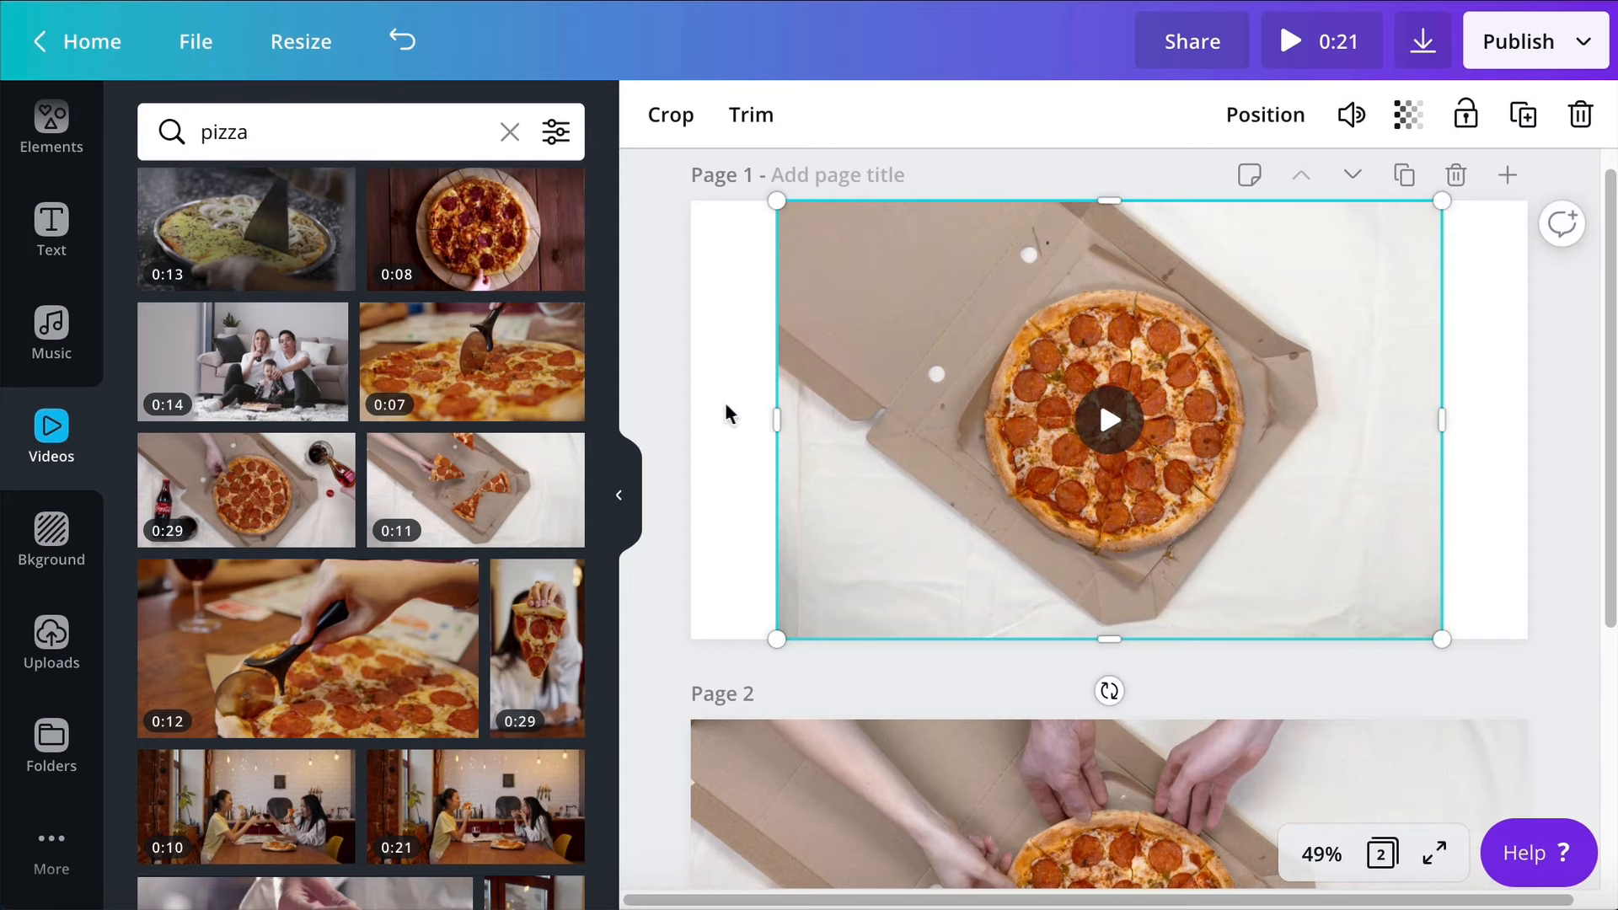
left_click_drag(773, 415, 692, 416)
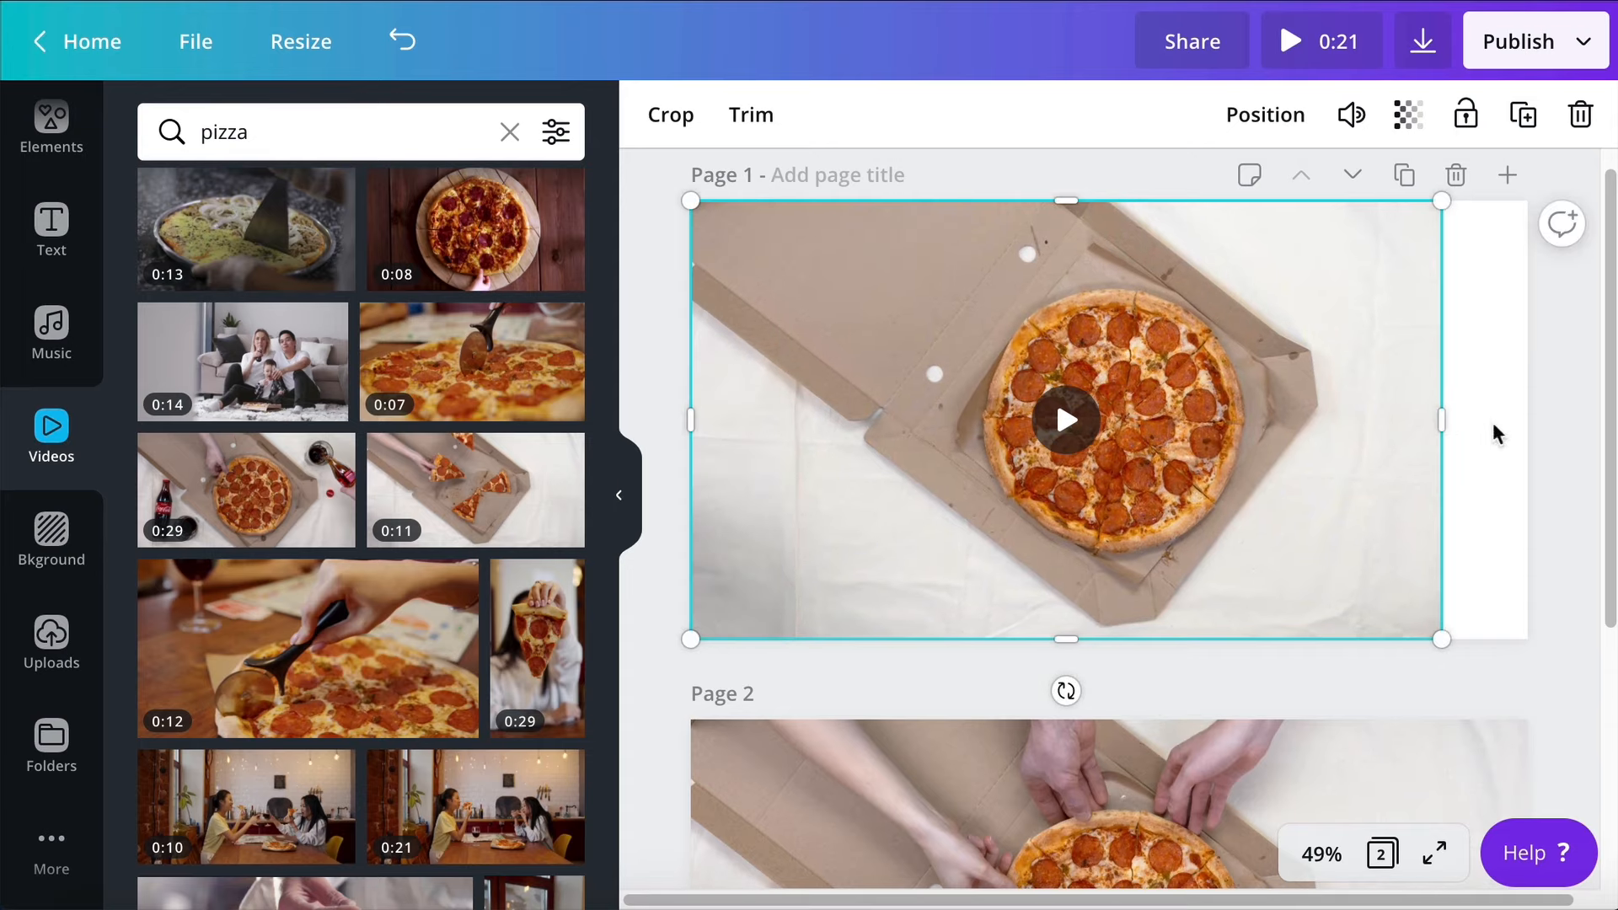
left_click_drag(1461, 413, 1524, 412)
Delete page 1, keeping the page whose video fills the grid
scroll(1416, 520, "down", 2)
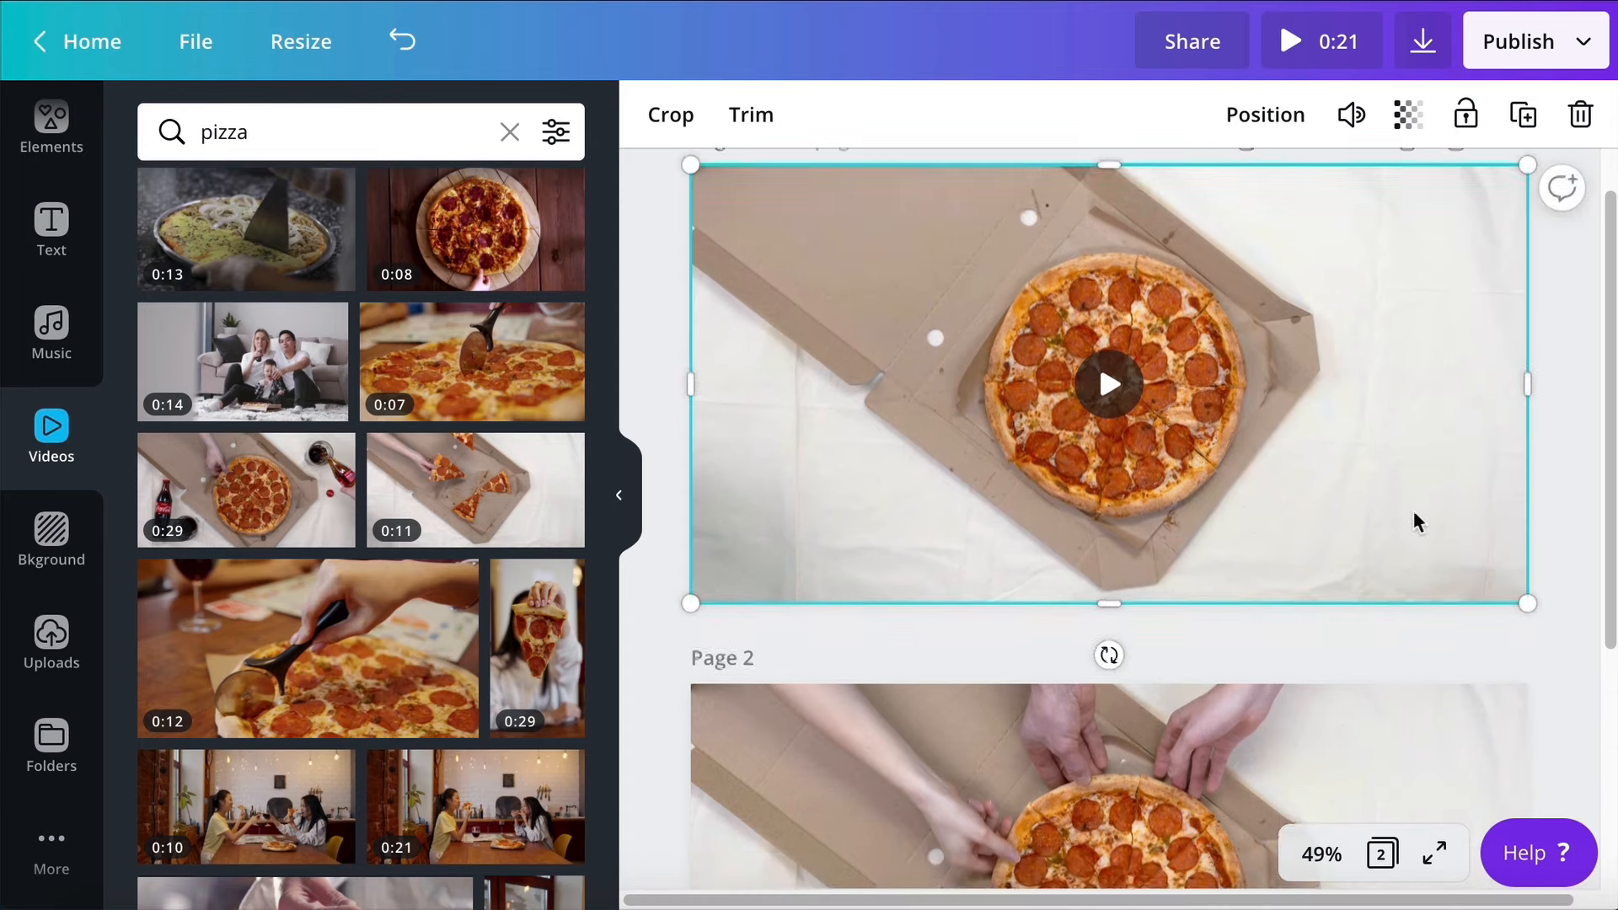
scroll(1409, 527, "up", 4)
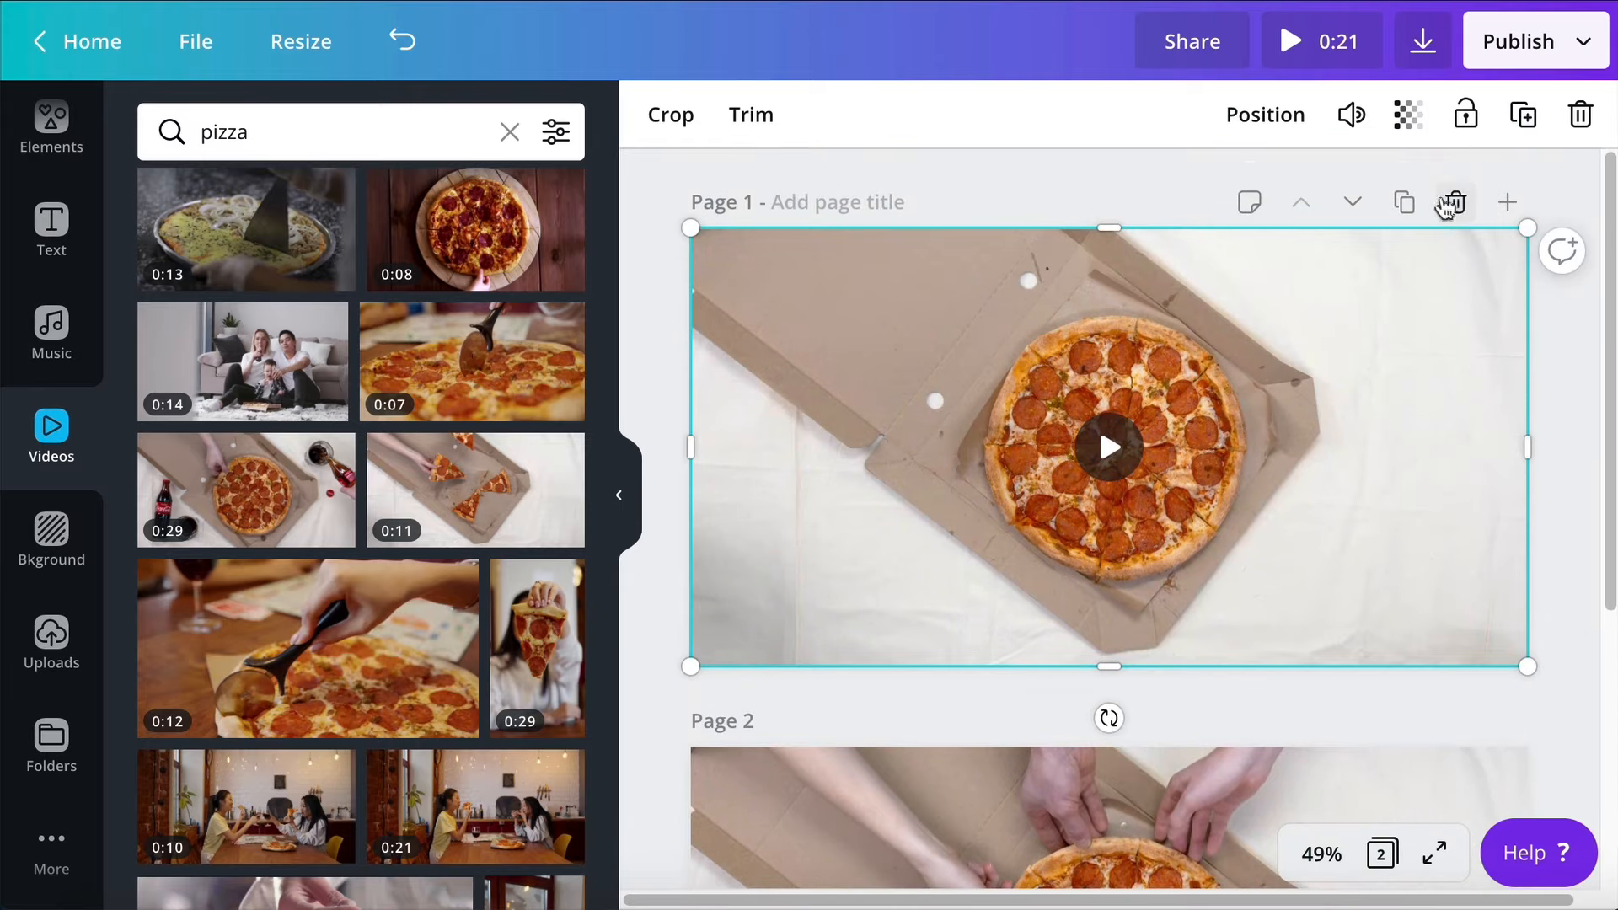
left_click(1457, 202)
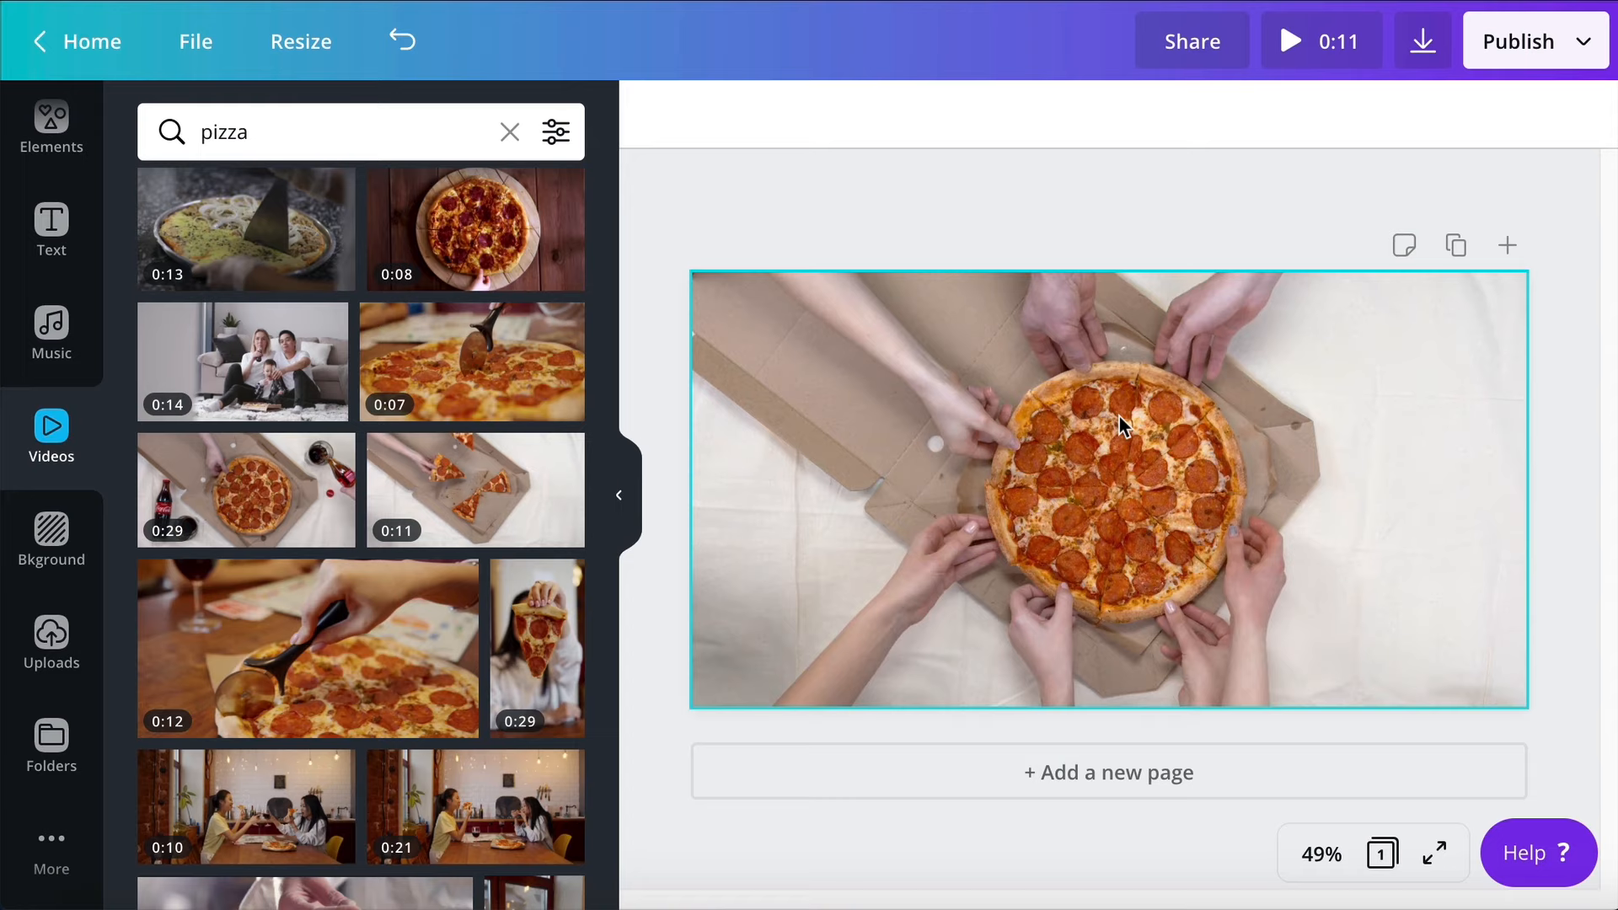
Select the pizza video in the grid and preview its playback, pausing it partway through
left_click(1021, 486)
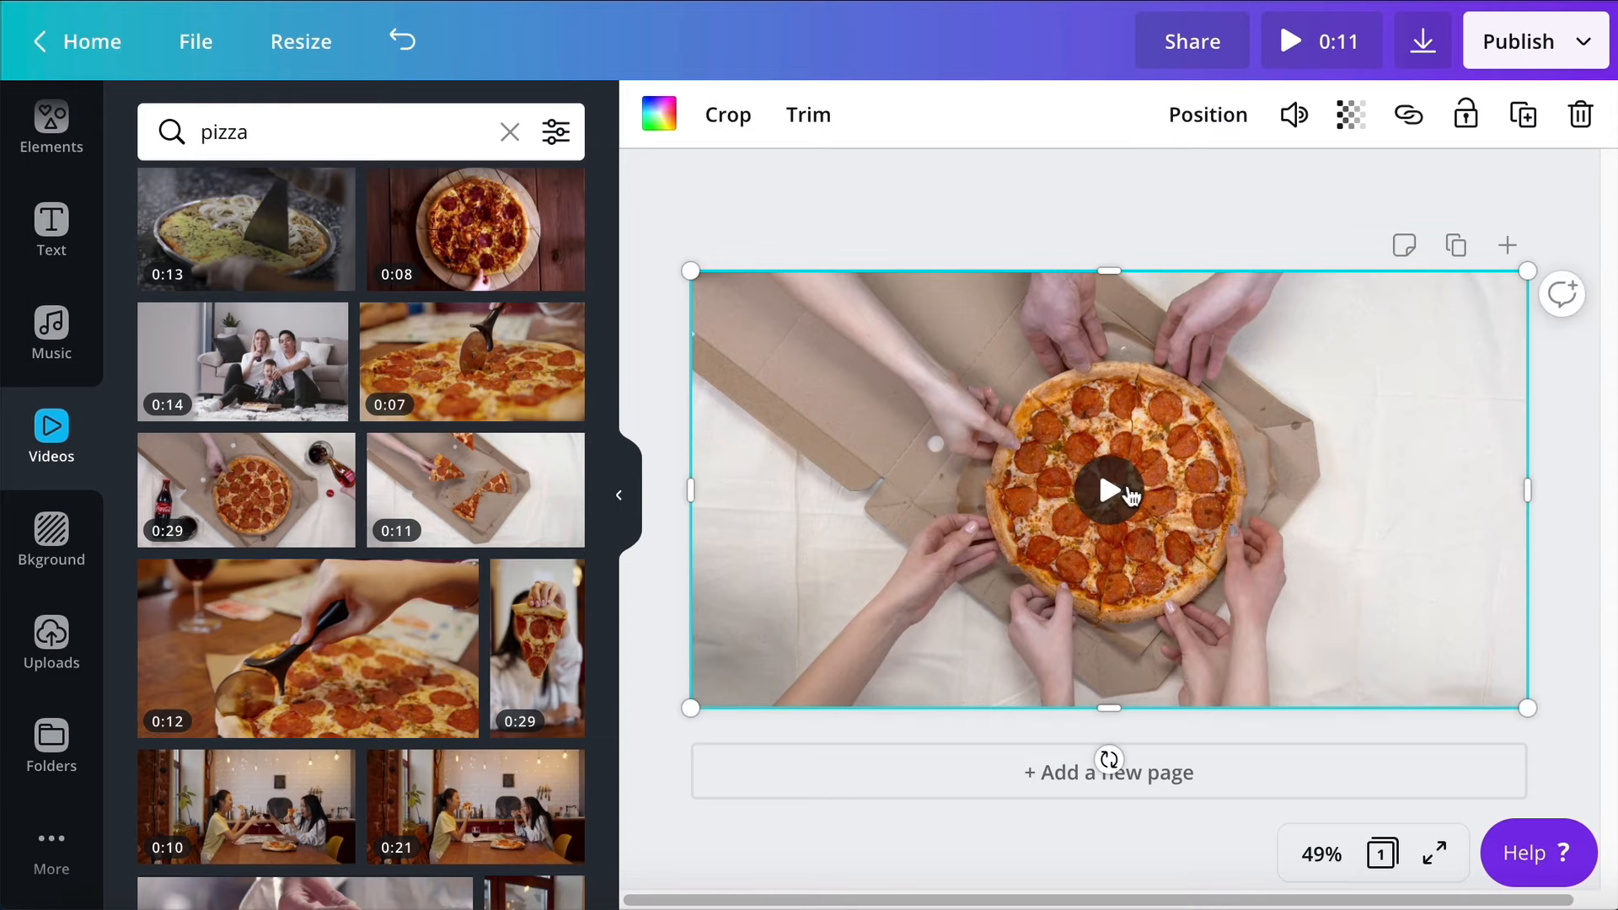
left_click(1110, 491)
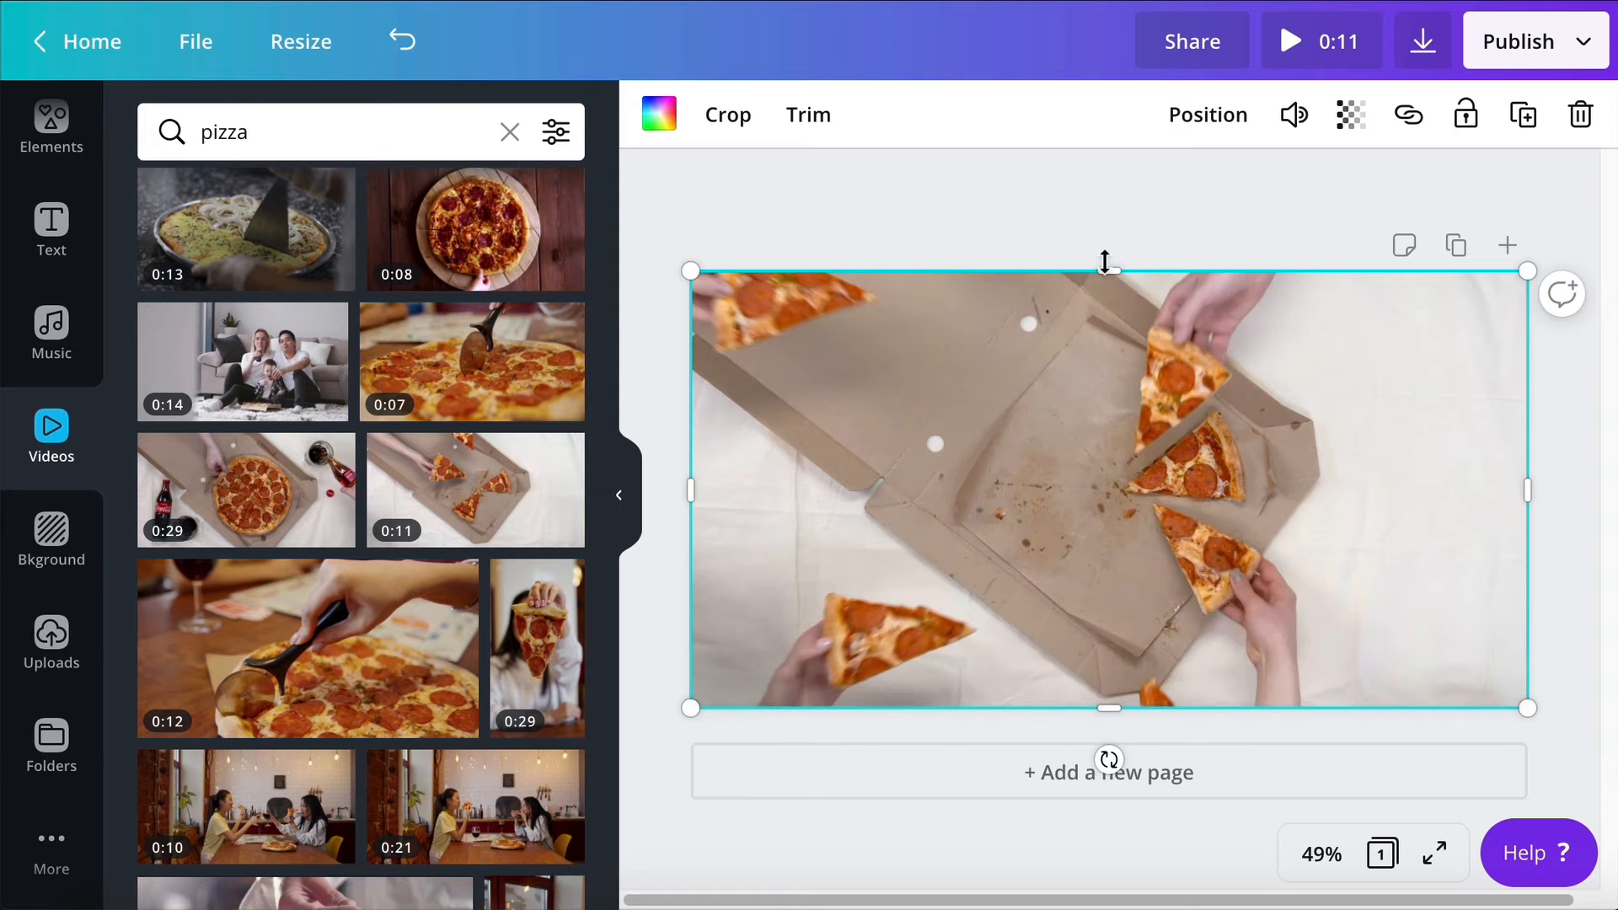
left_click(1107, 499)
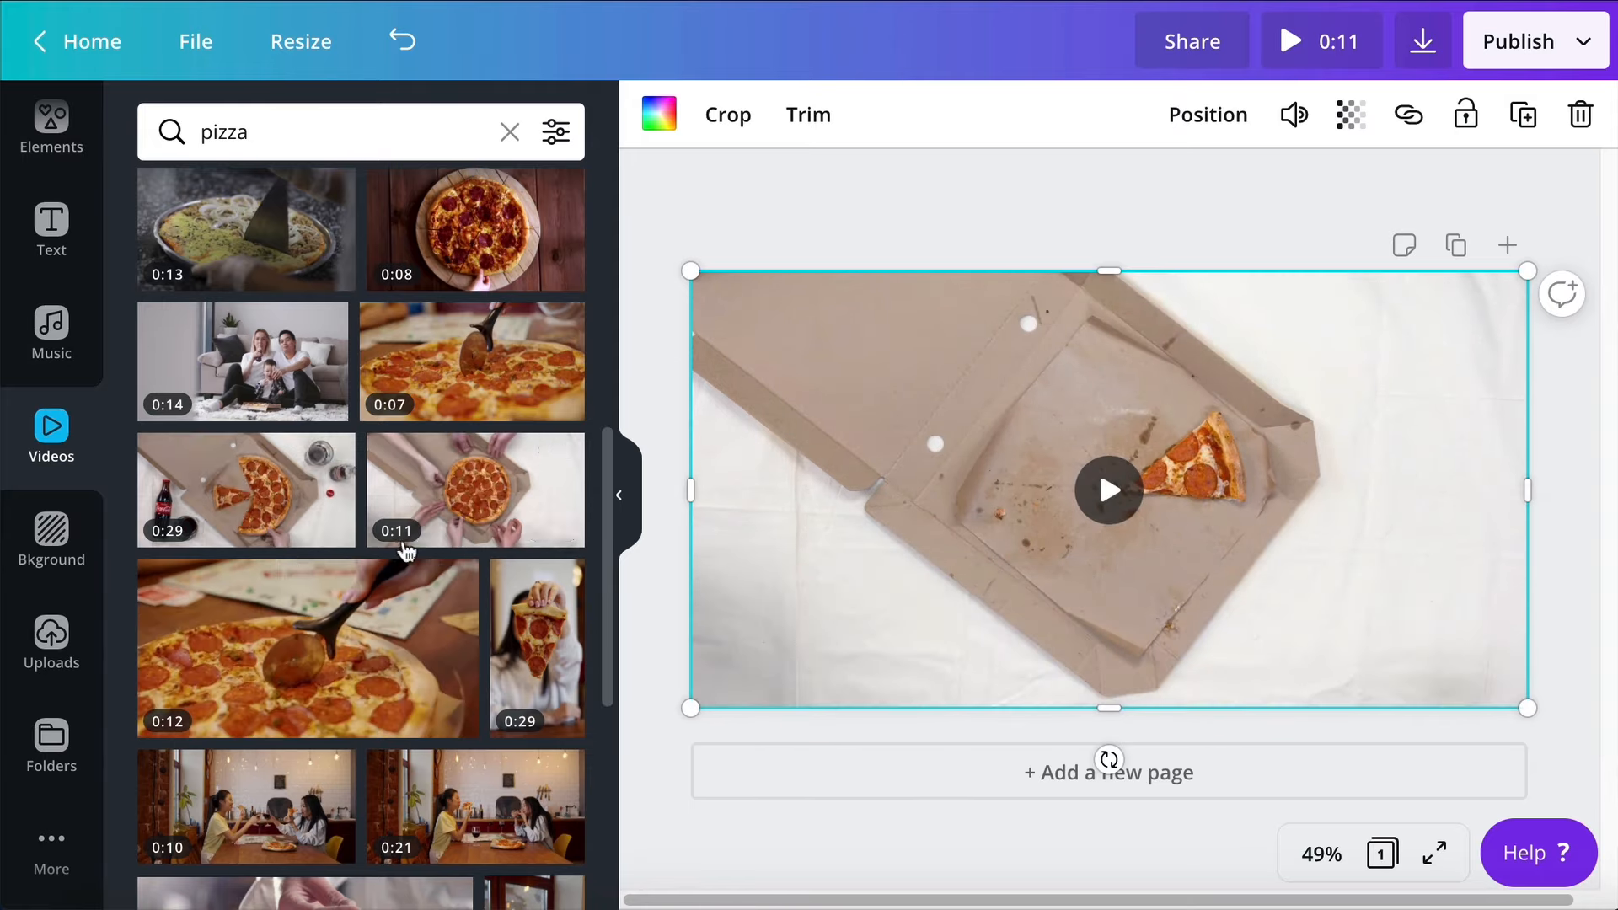
mouse_move(927, 453)
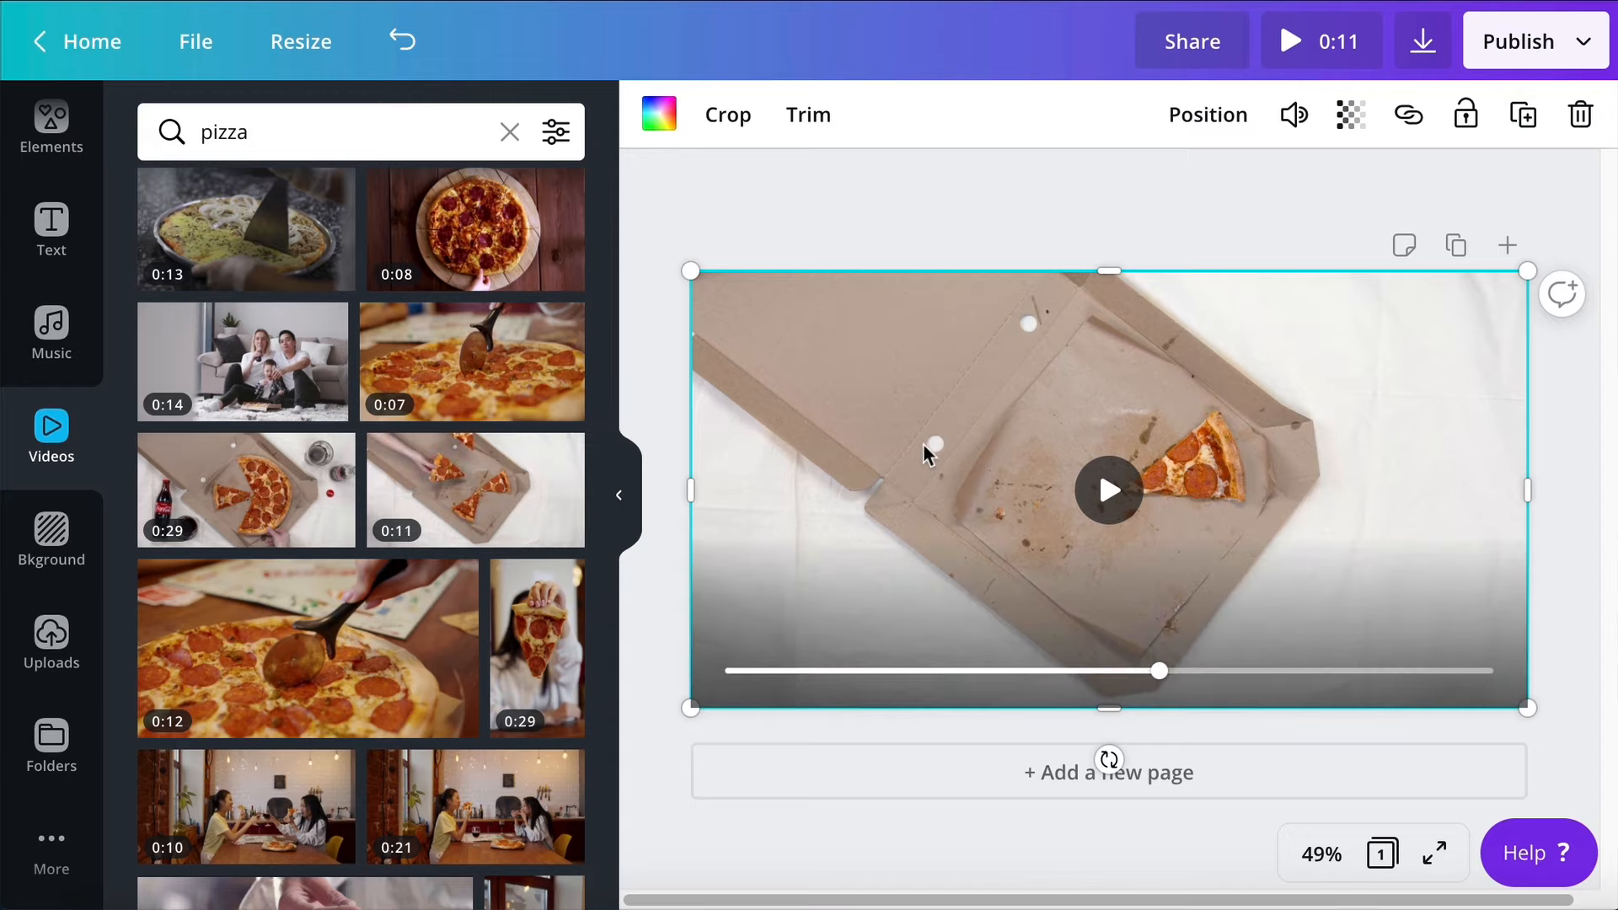
left_click(811, 116)
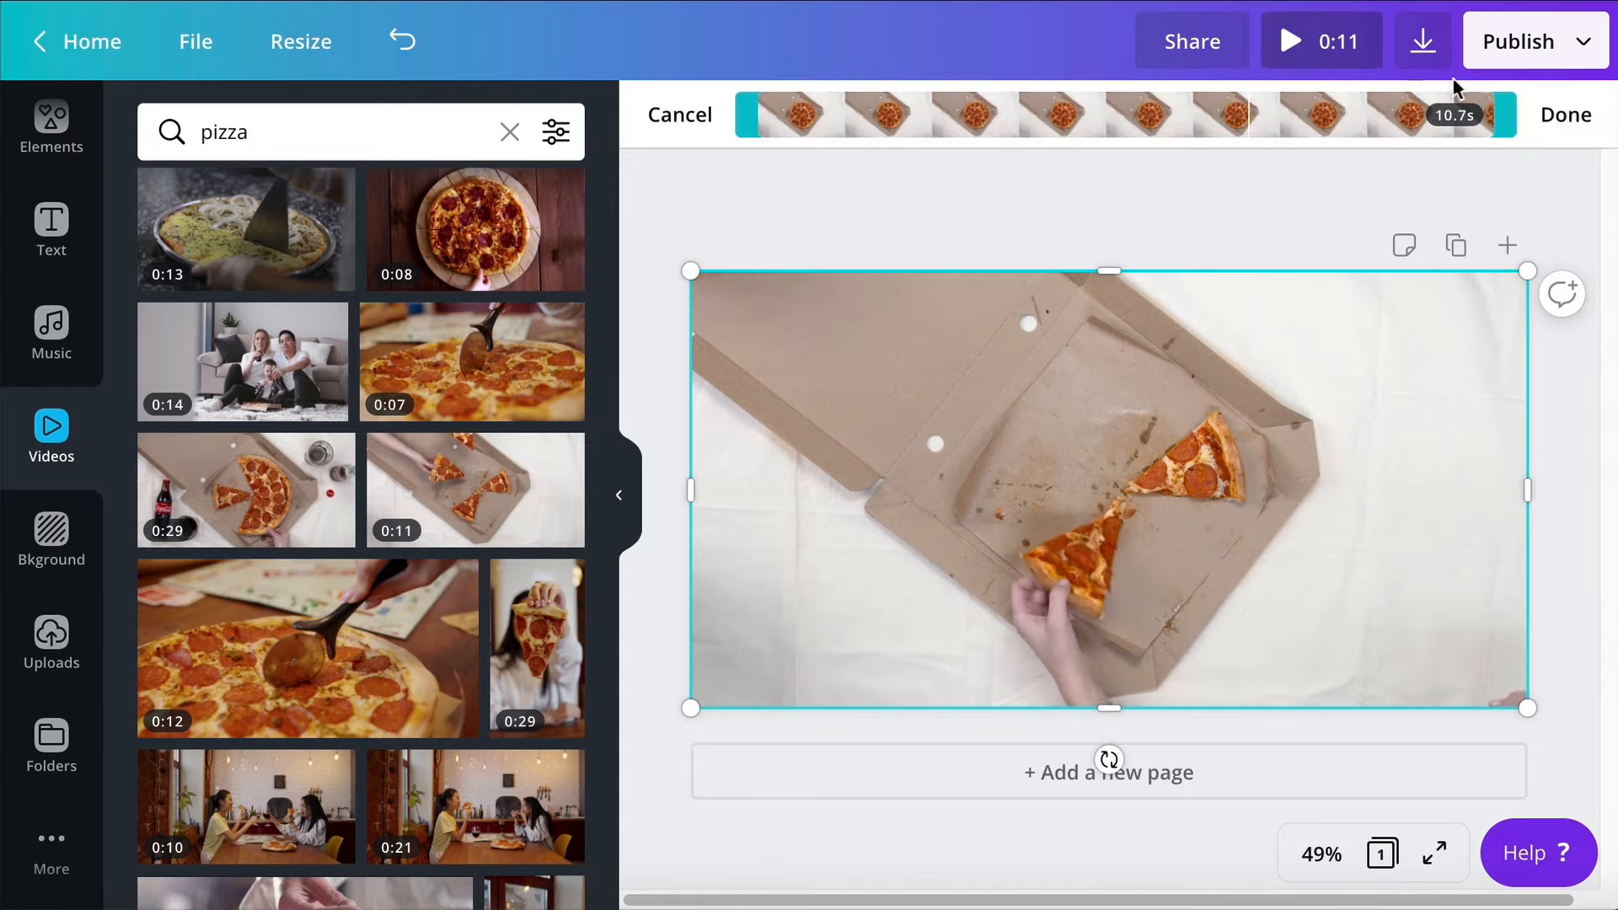
left_click_drag(1506, 116, 1508, 118)
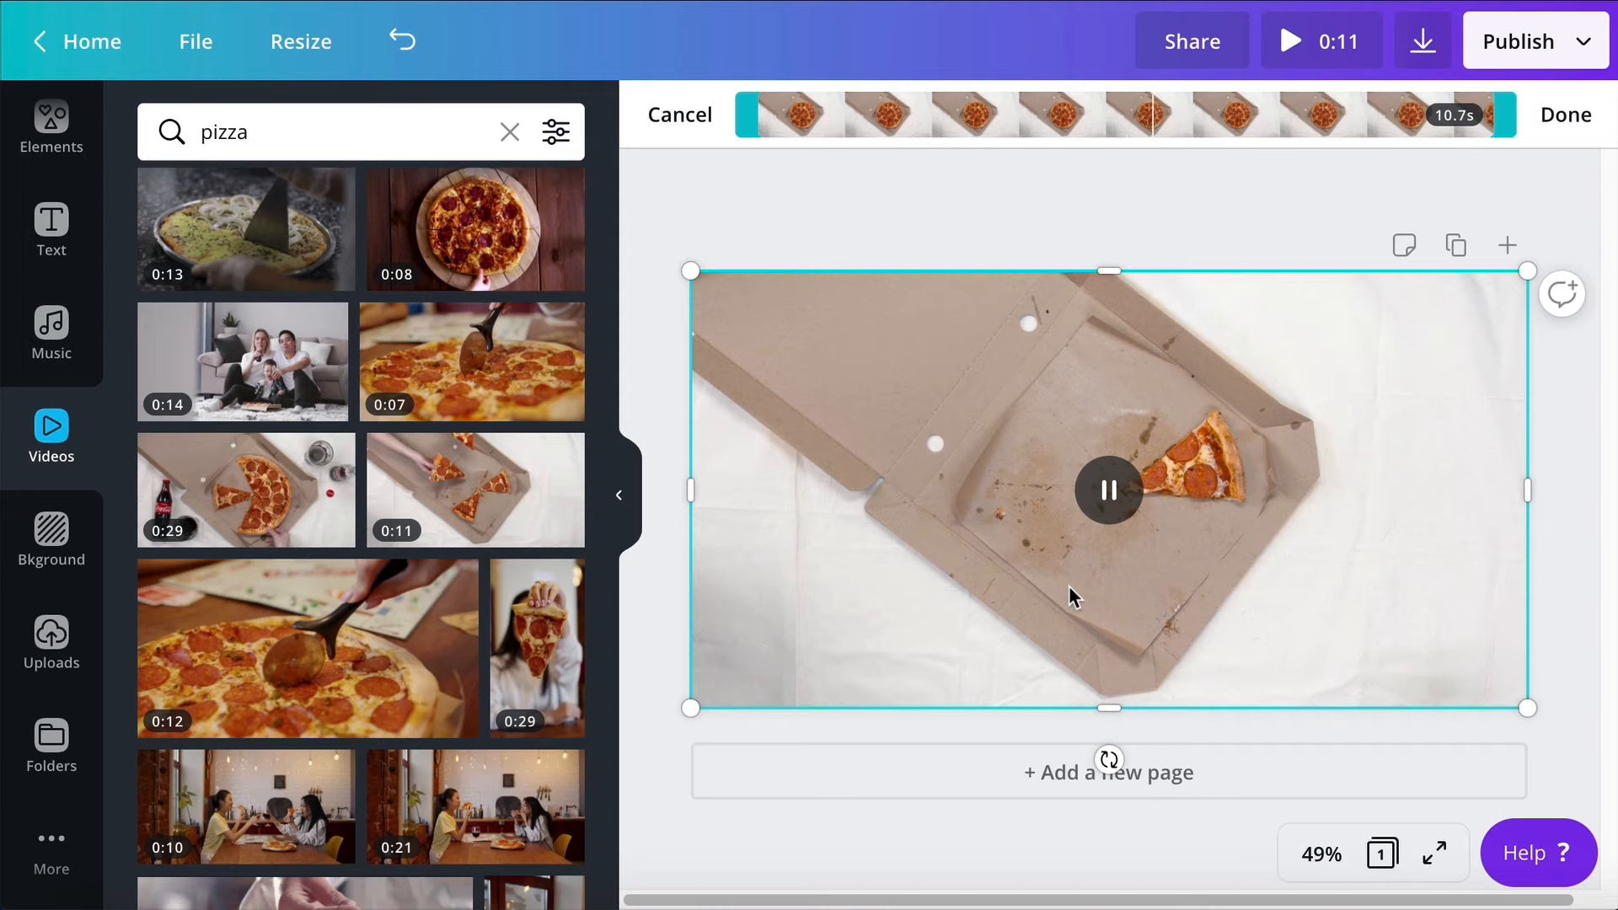
left_click(1172, 732)
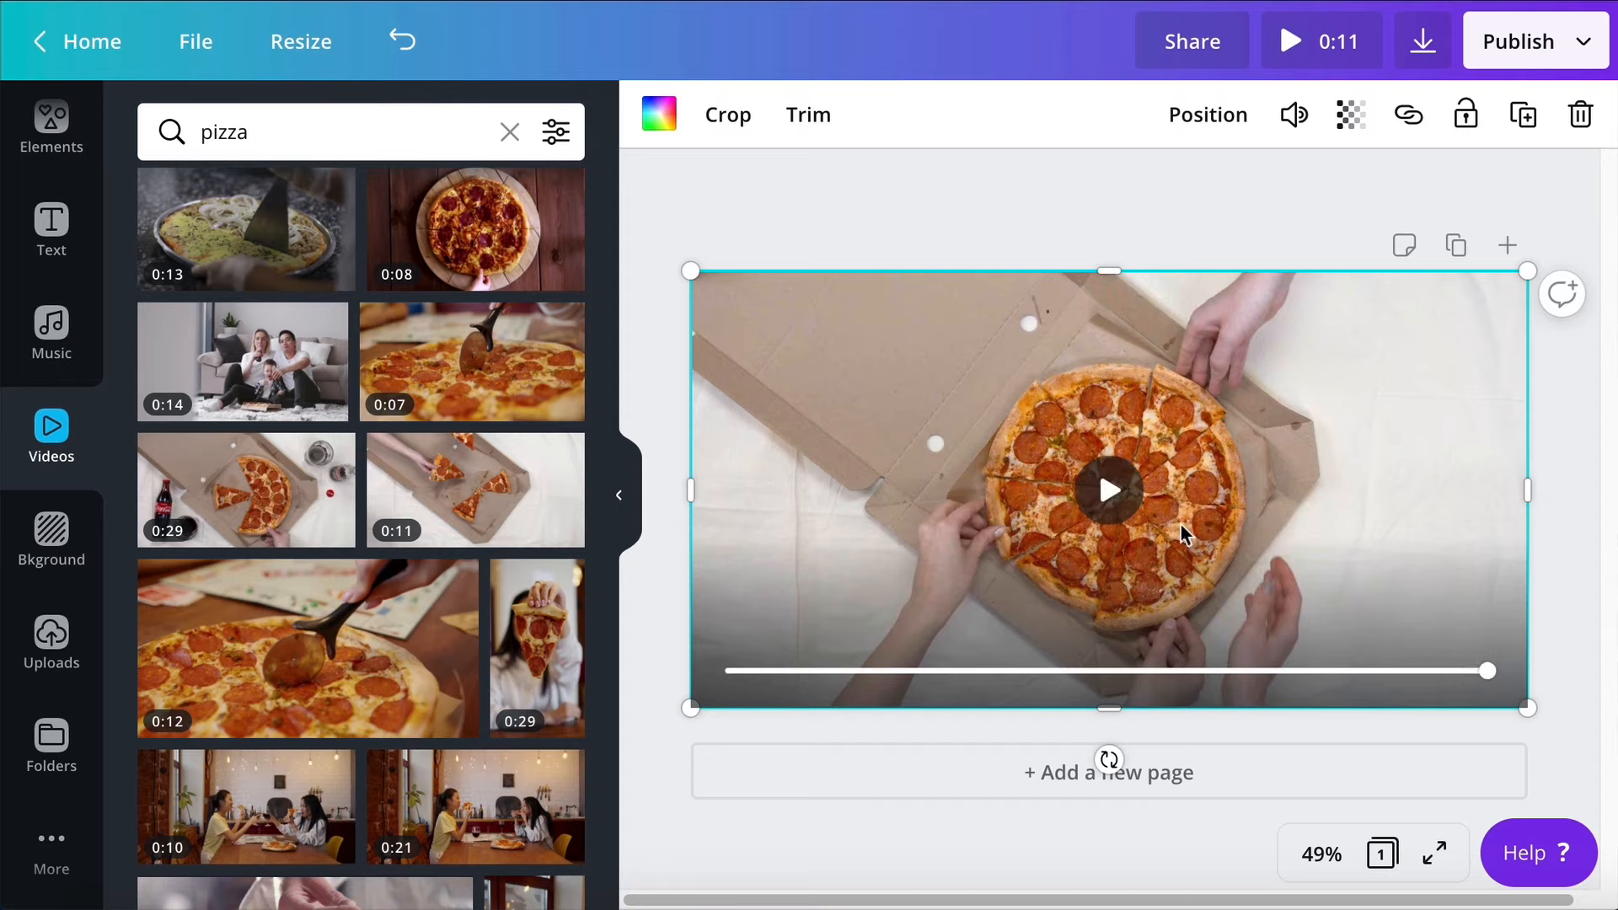
Trim the end of the pizza video so the clip lasts 6.0 seconds, and apply the trim
left_click(1286, 43)
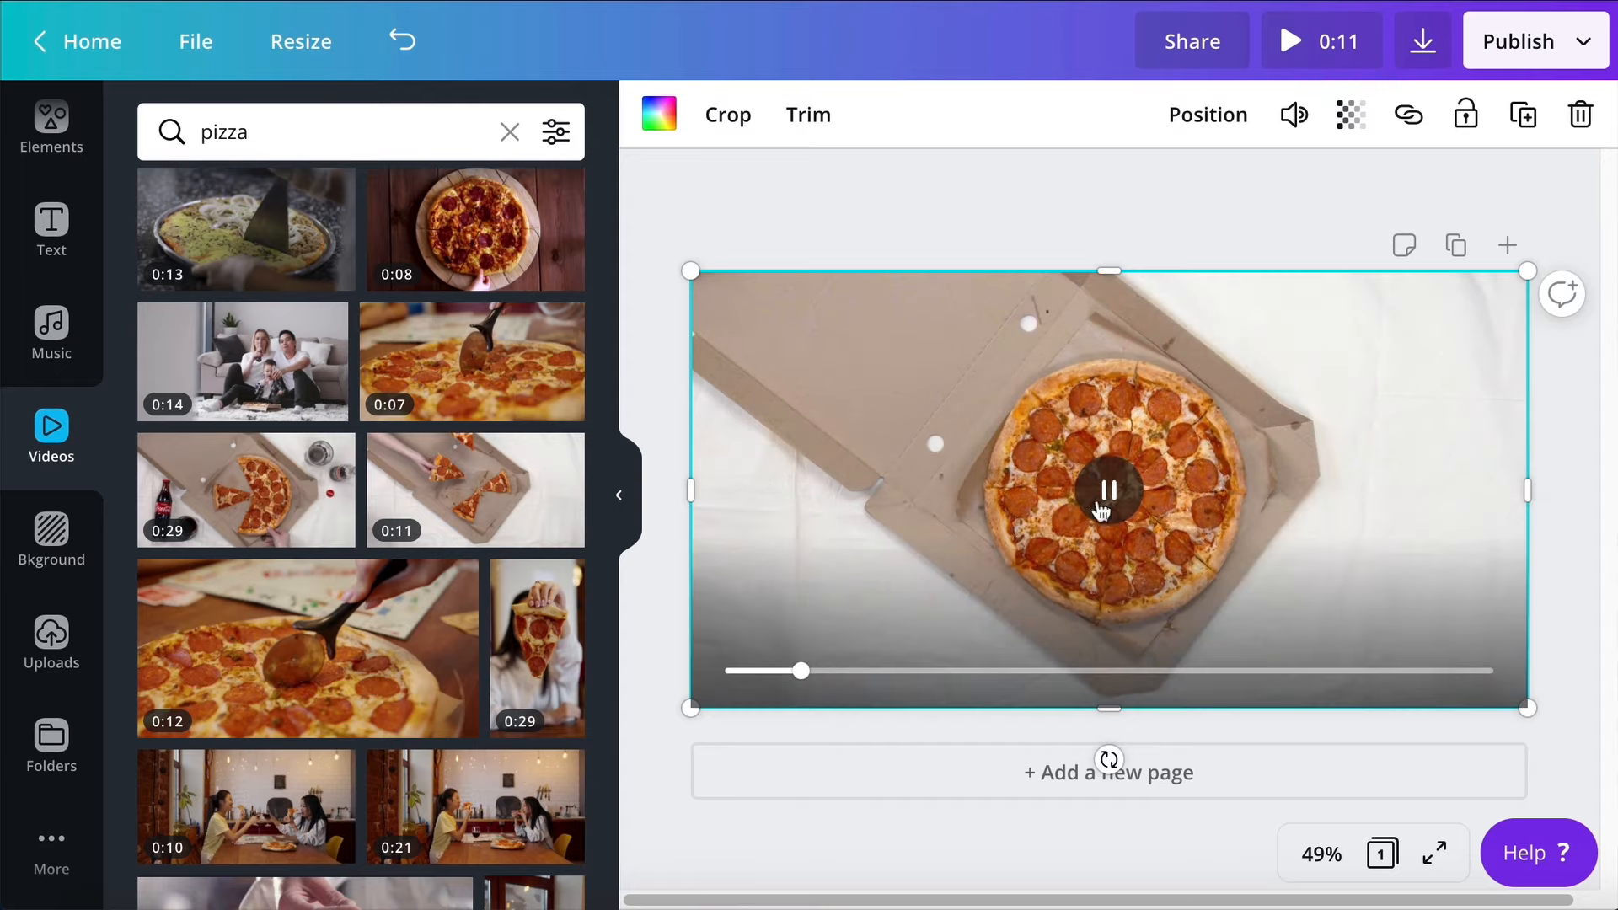
left_click(1106, 523)
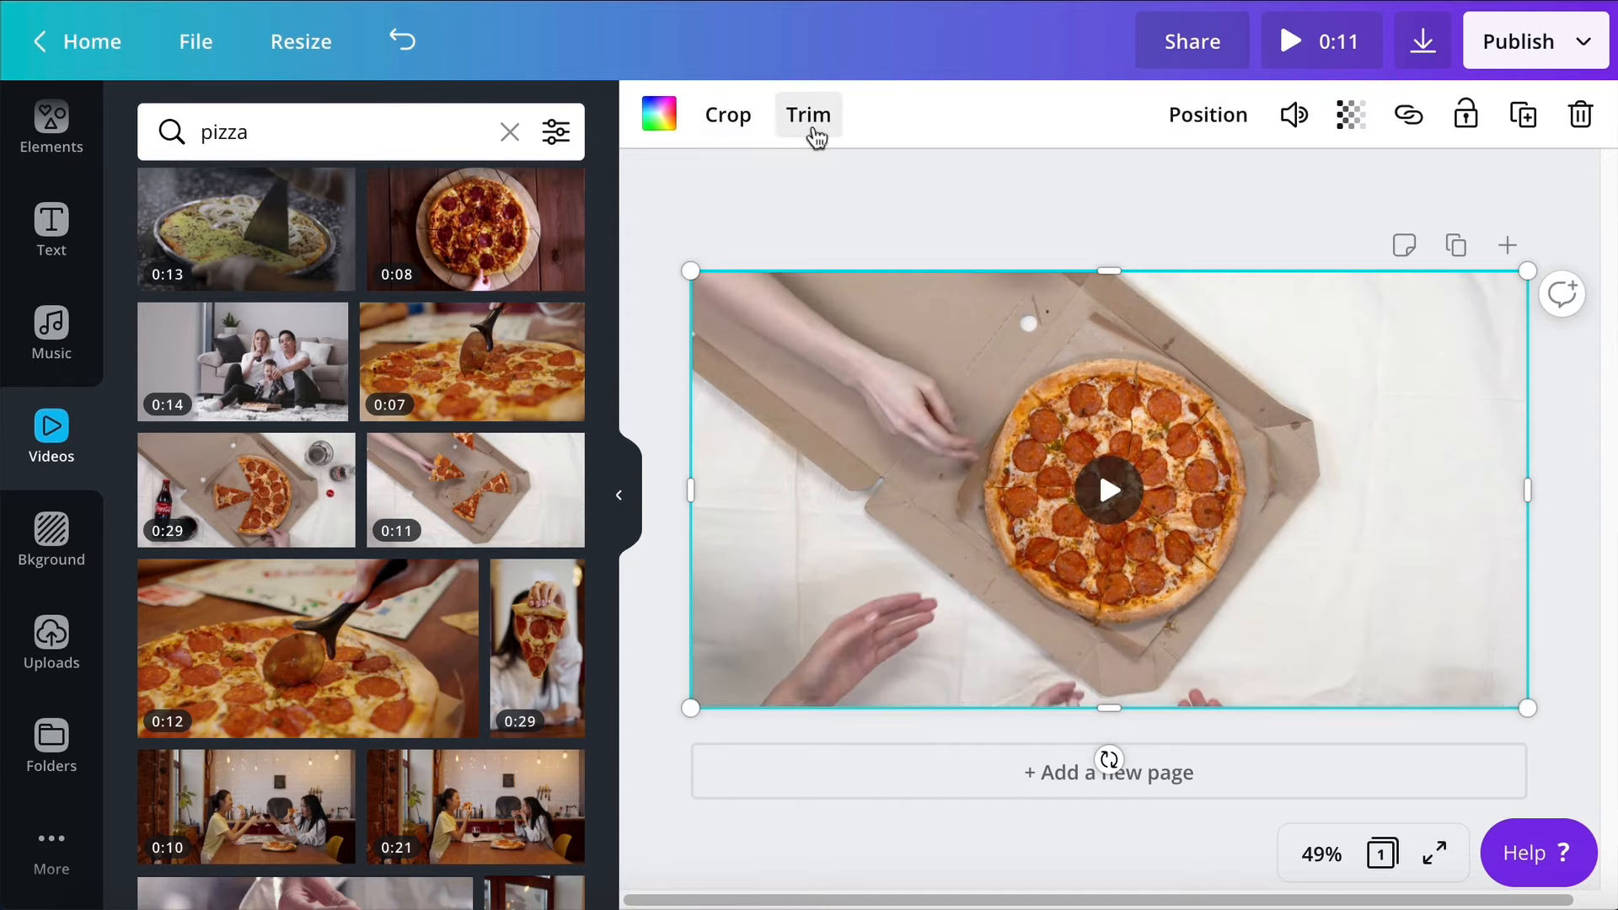
left_click(807, 118)
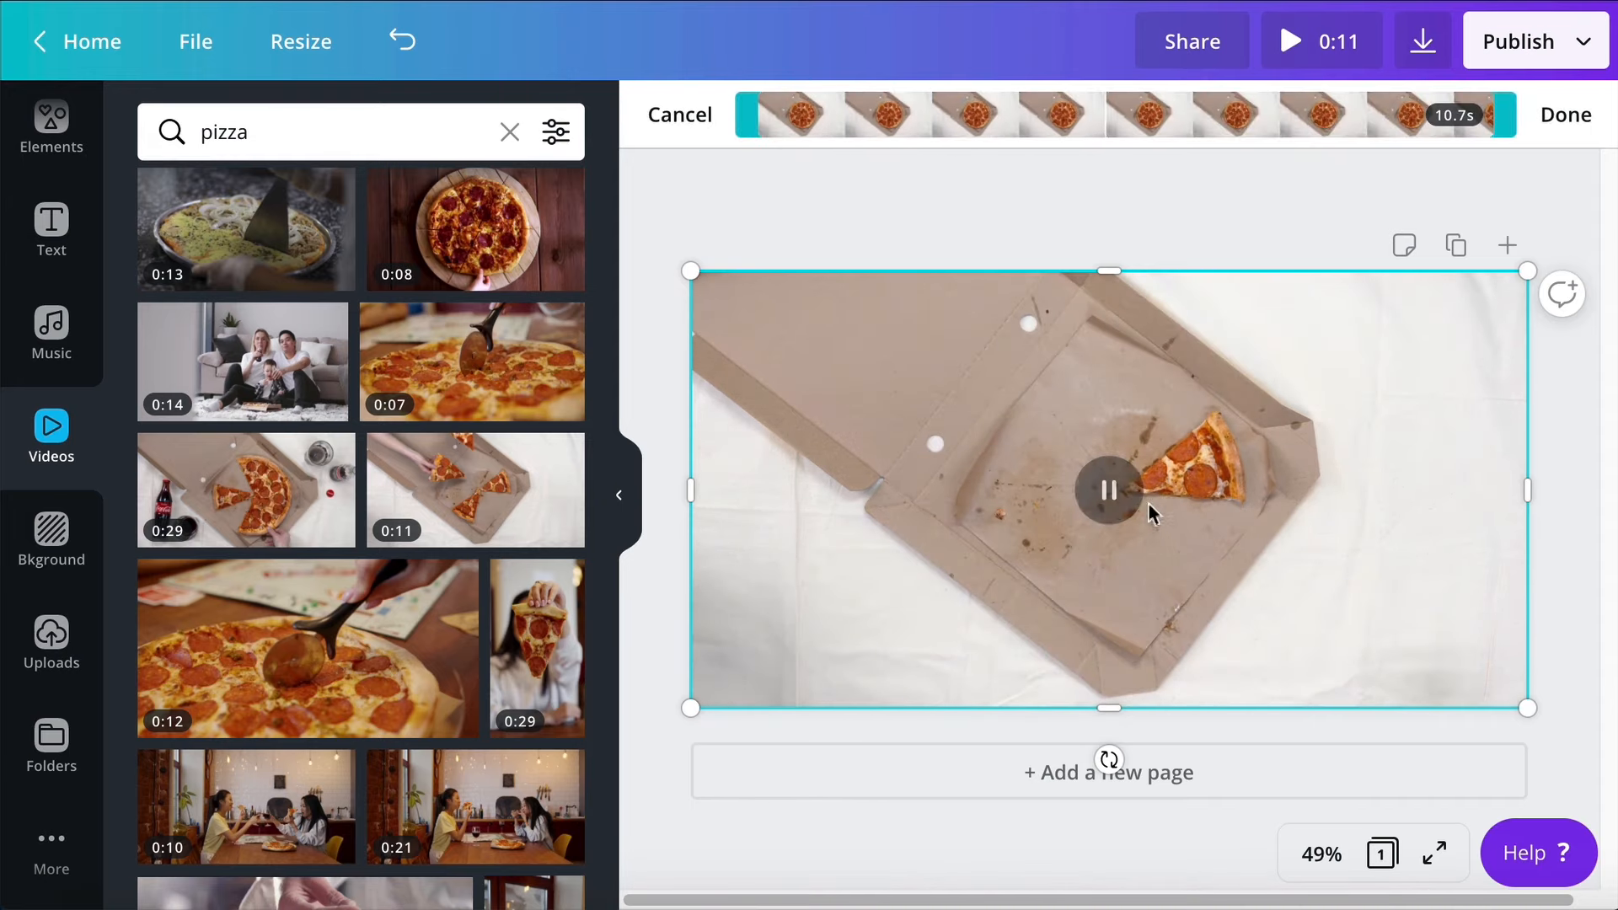
left_click(1110, 490)
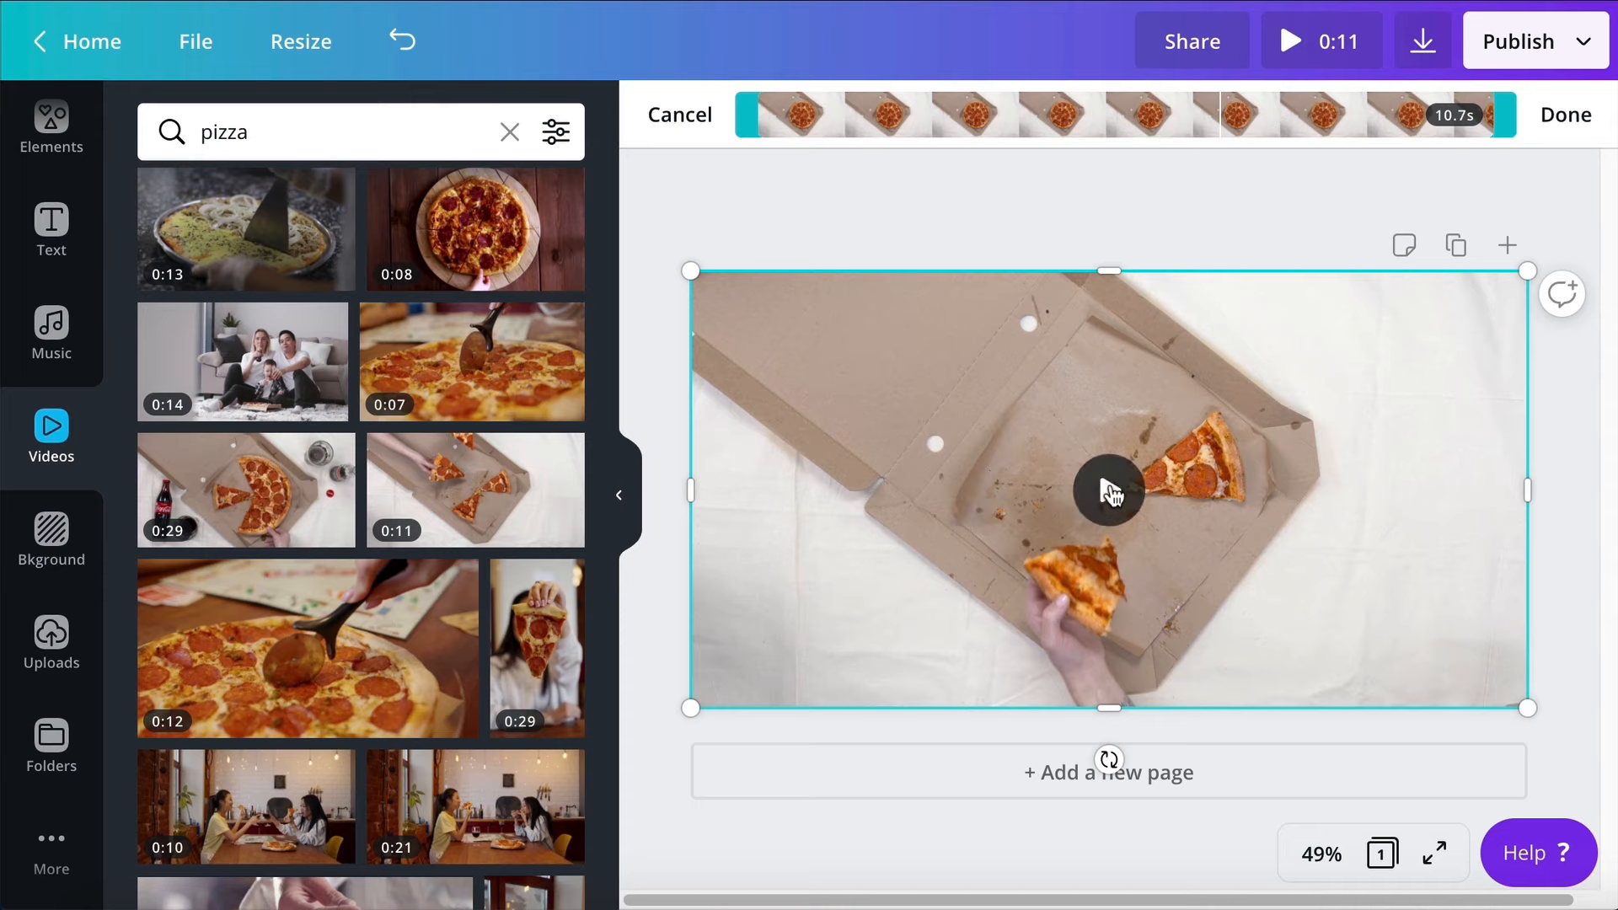
left_click(1213, 124)
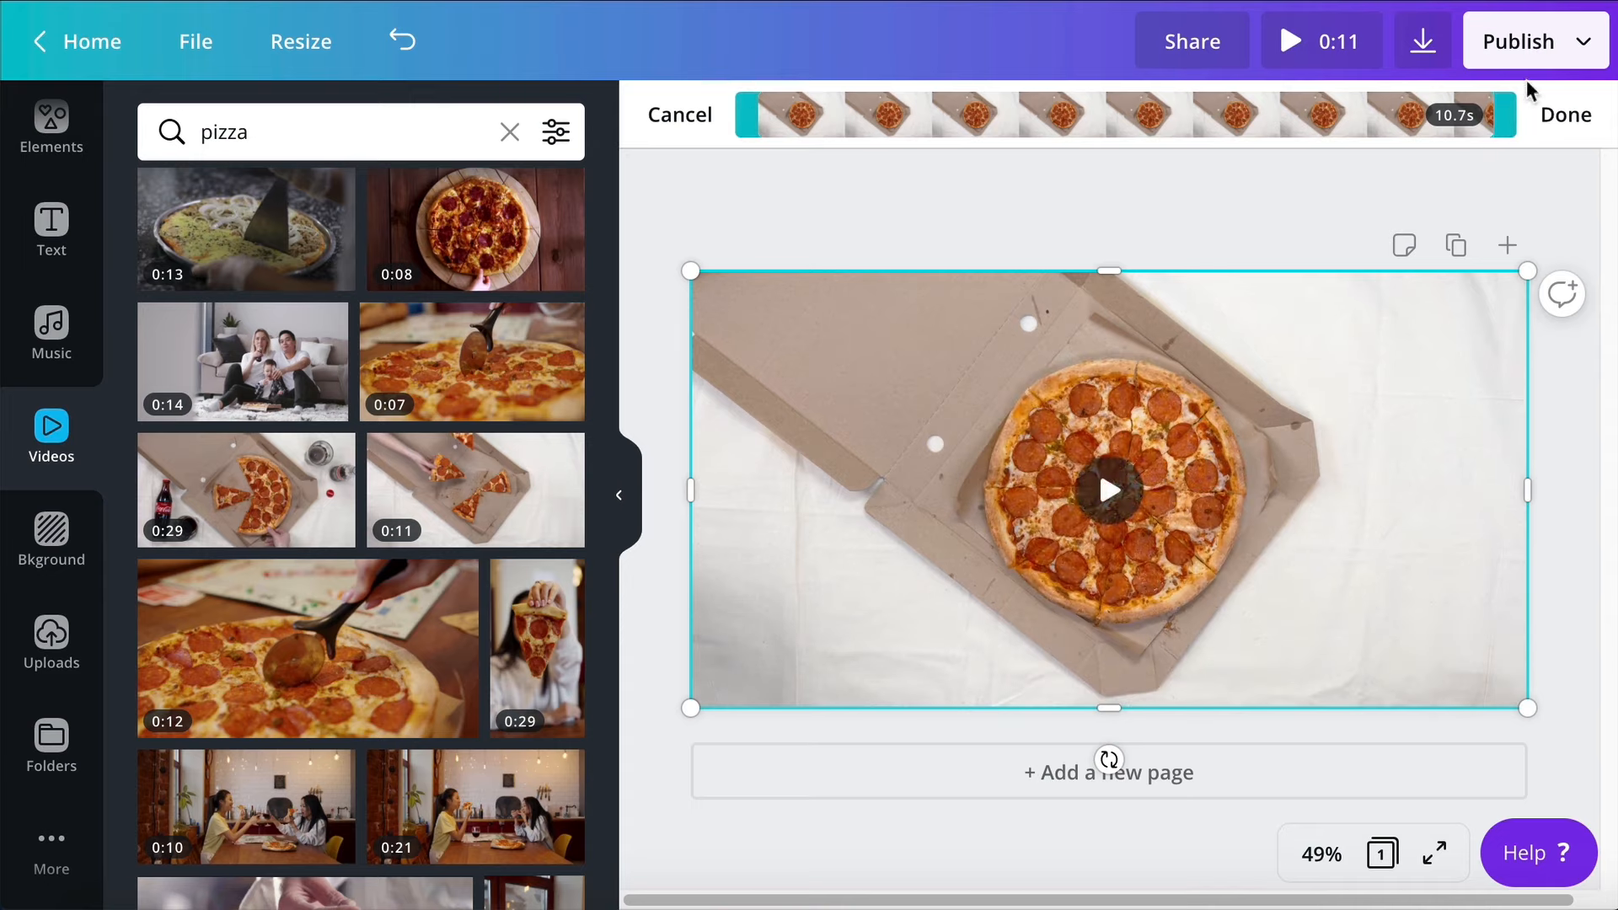
left_click_drag(1505, 115, 1161, 113)
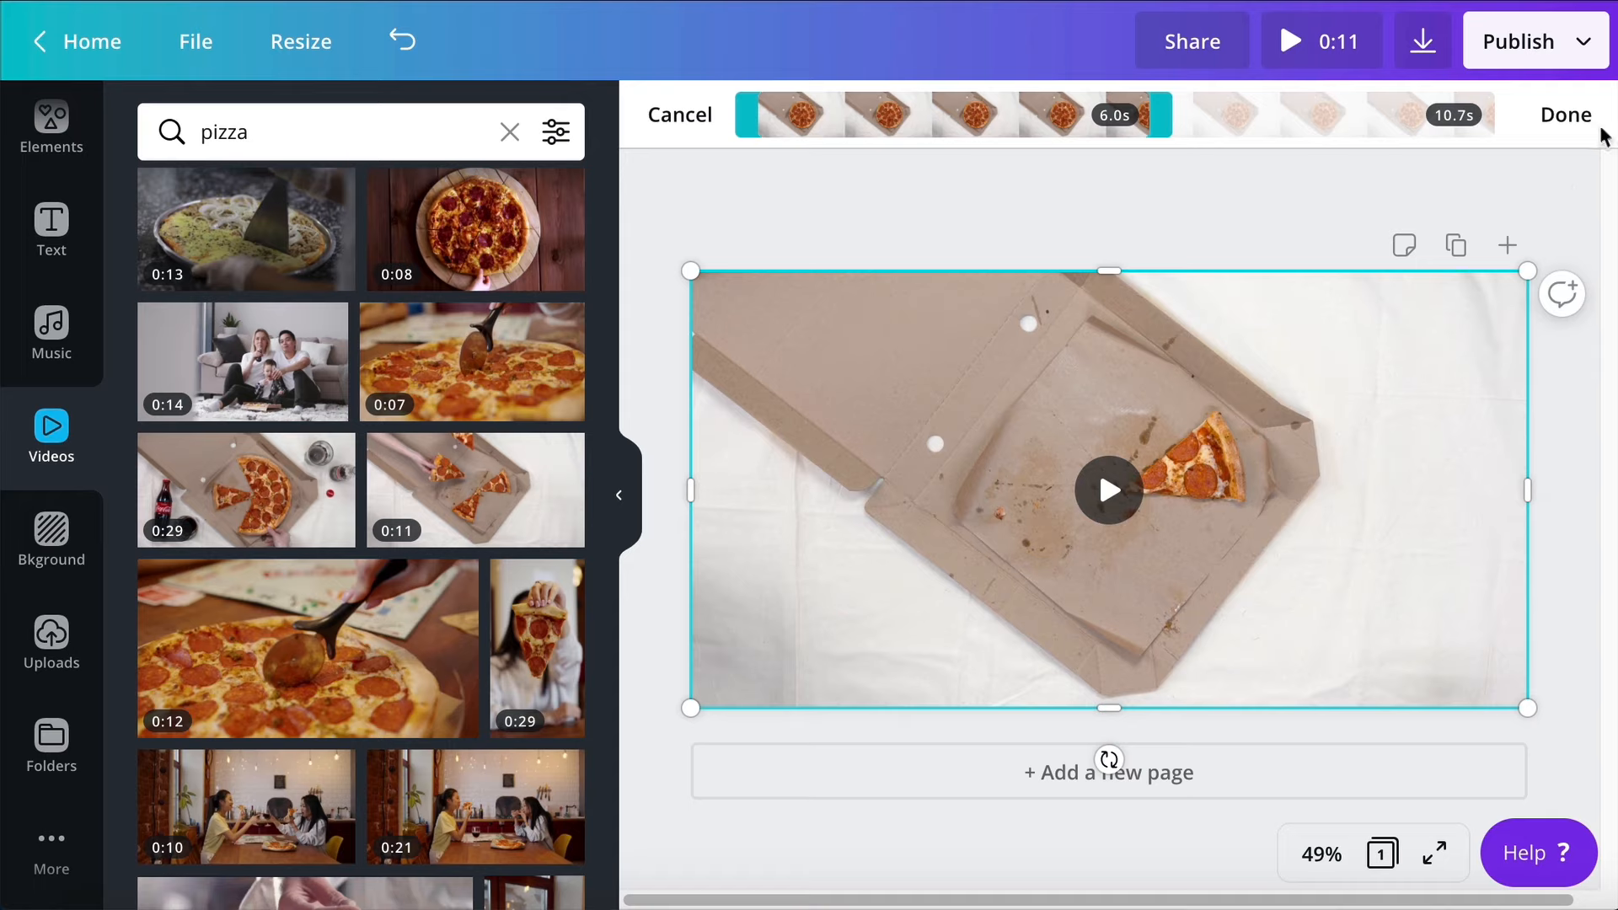
left_click(1559, 115)
Review the trimmed pizza video's playback on the page and clear its selection
mouse_move(1498, 422)
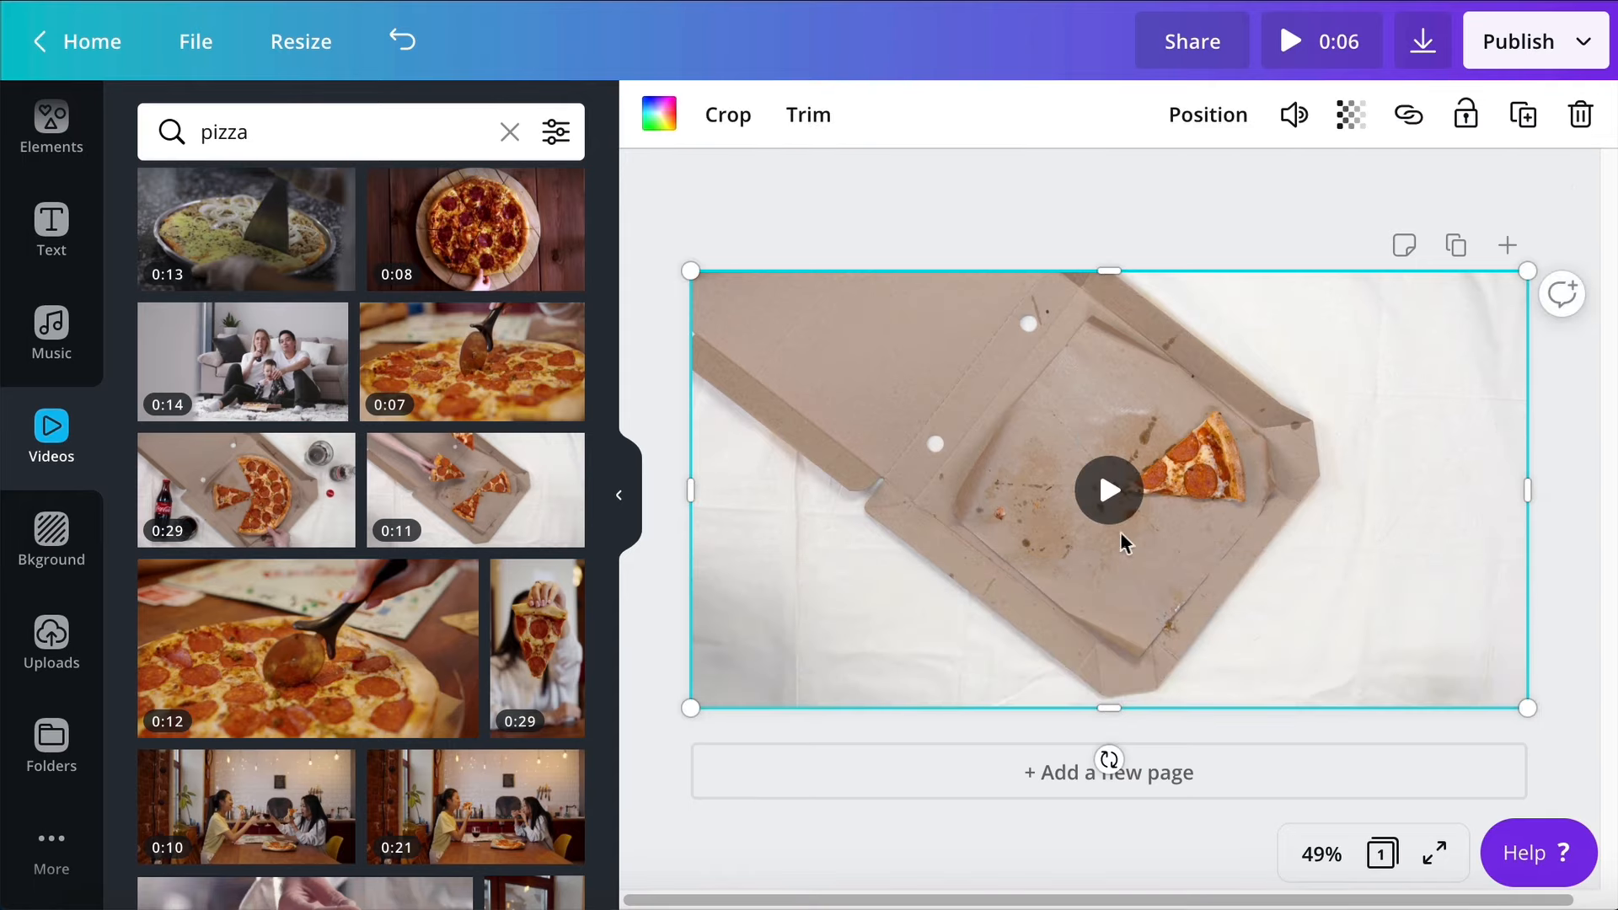
mouse_move(1105, 506)
left_click(1113, 672)
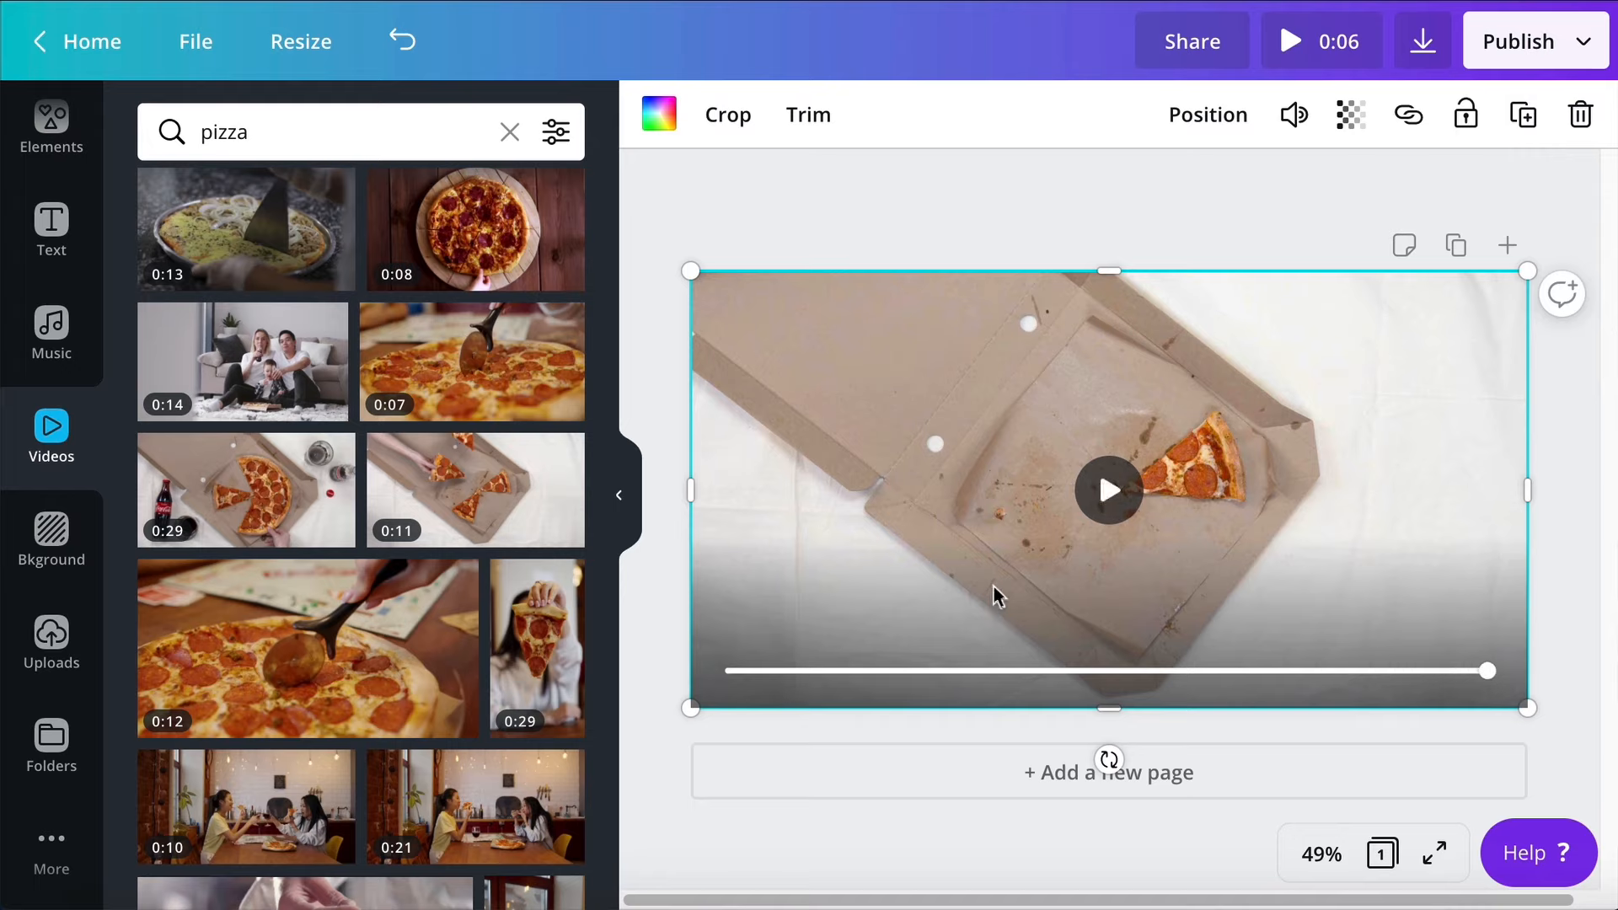
left_click(1023, 192)
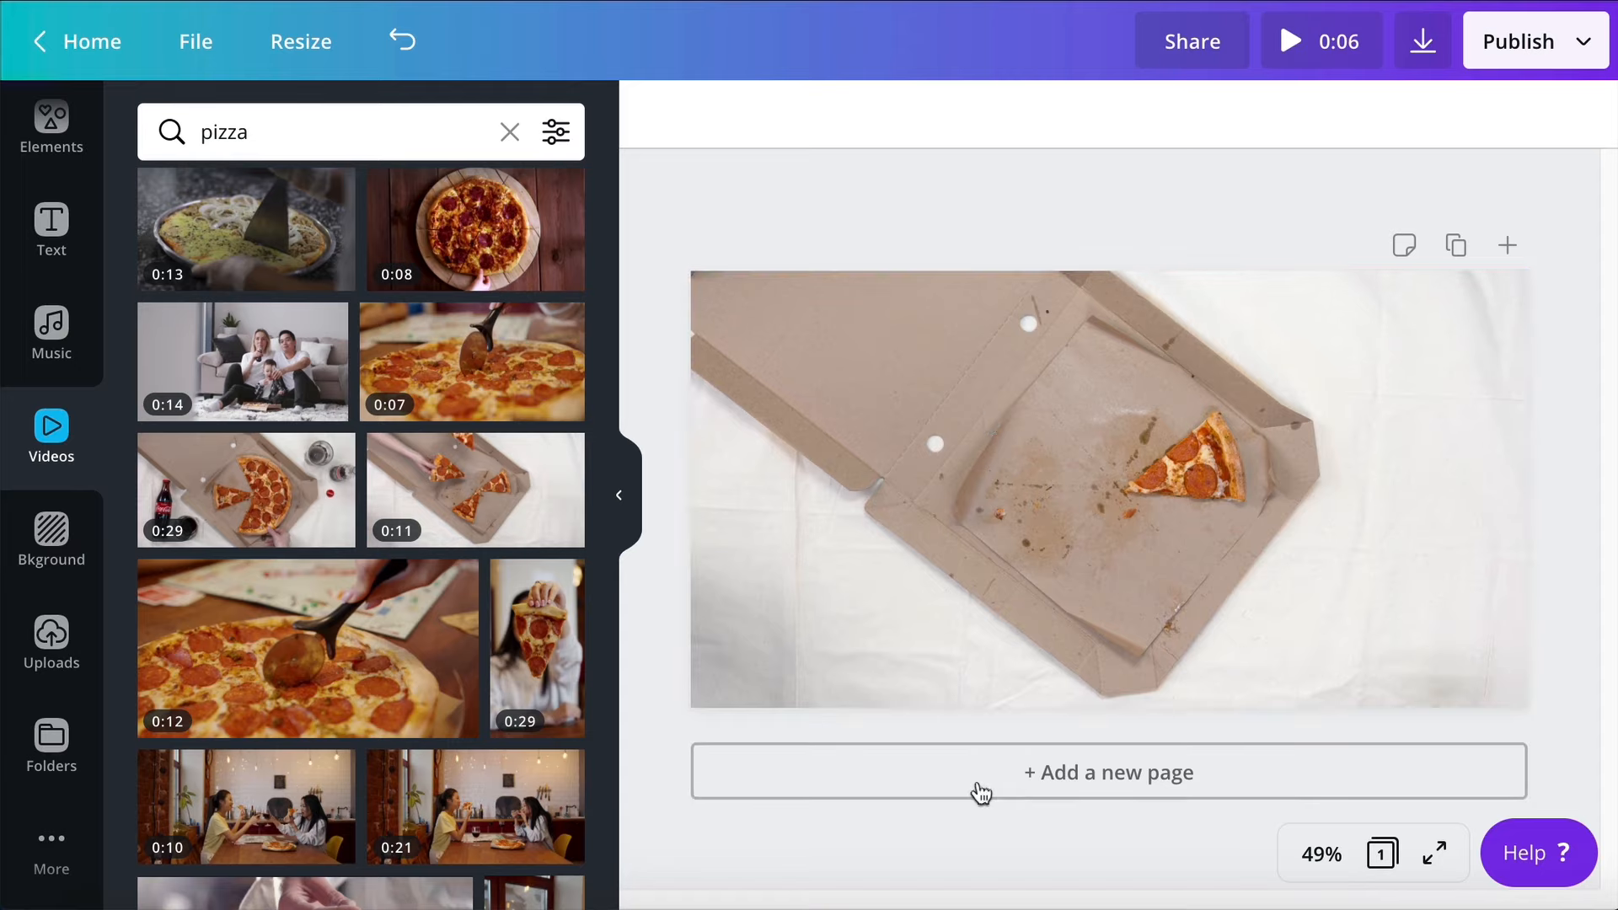
Add a heading over the pizza video that reads "we are still open!"
key("t")
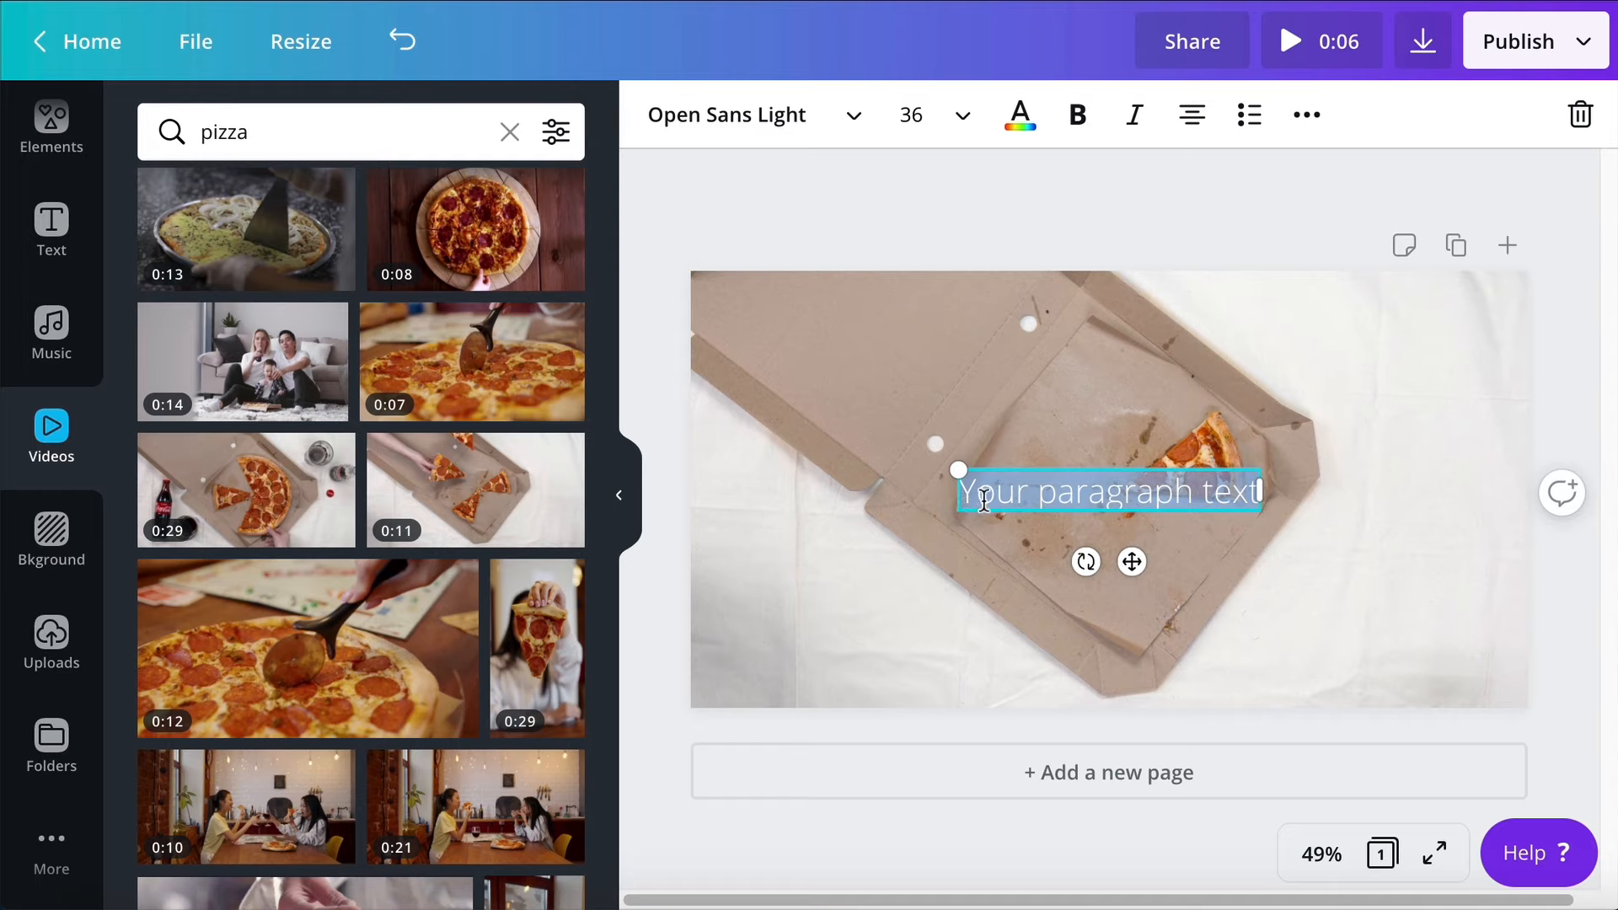
key("BackSpace")
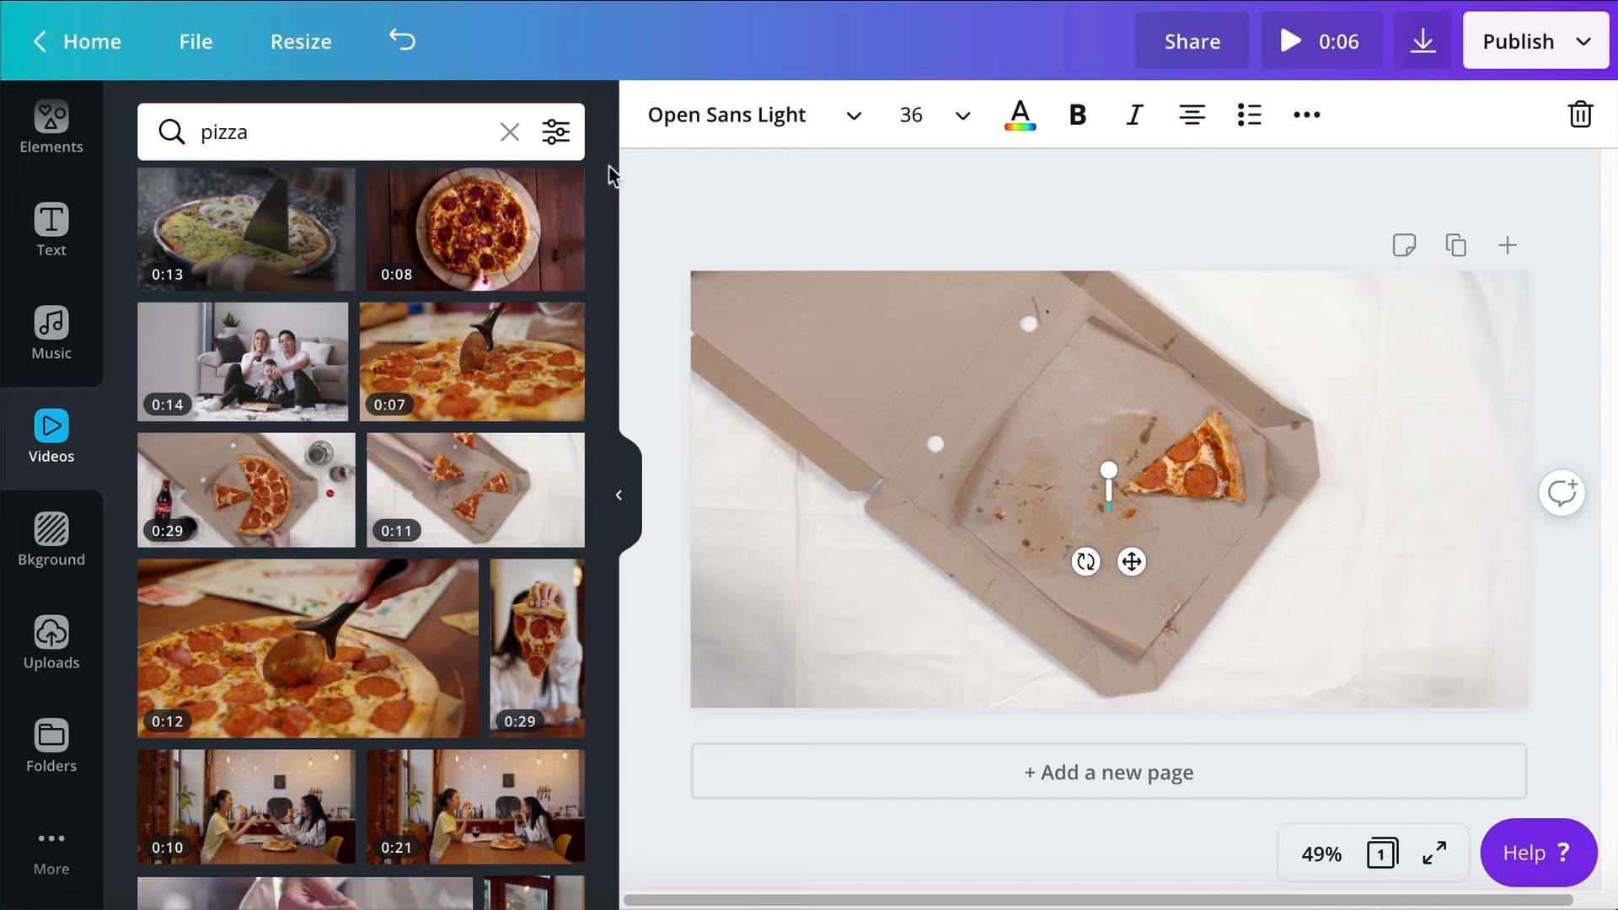
left_click(59, 262)
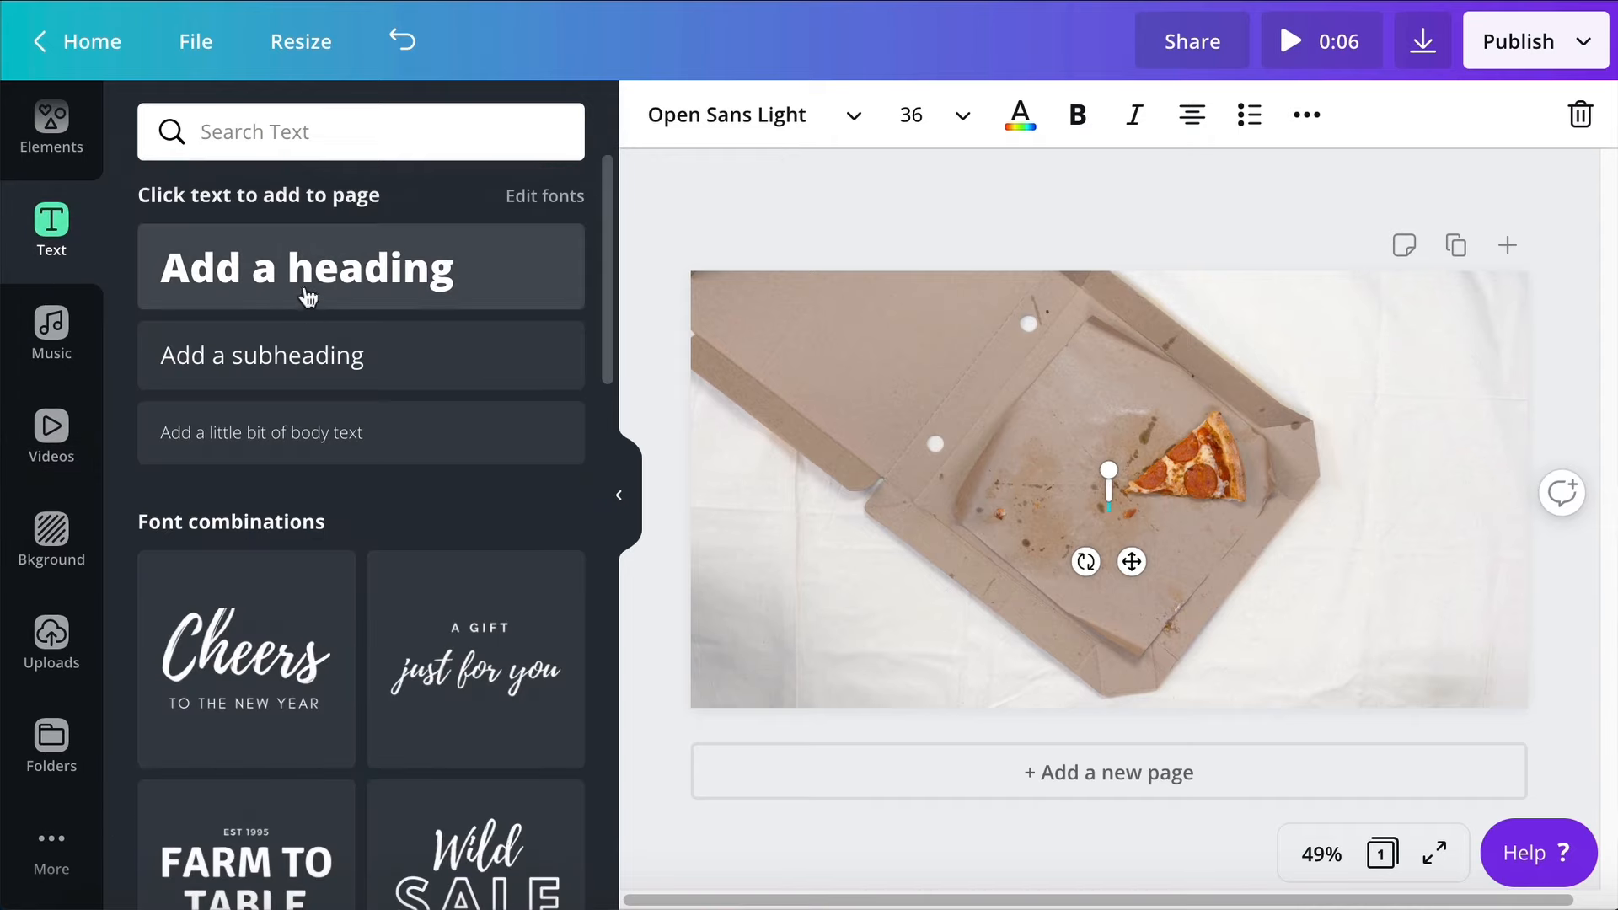
left_click(300, 281)
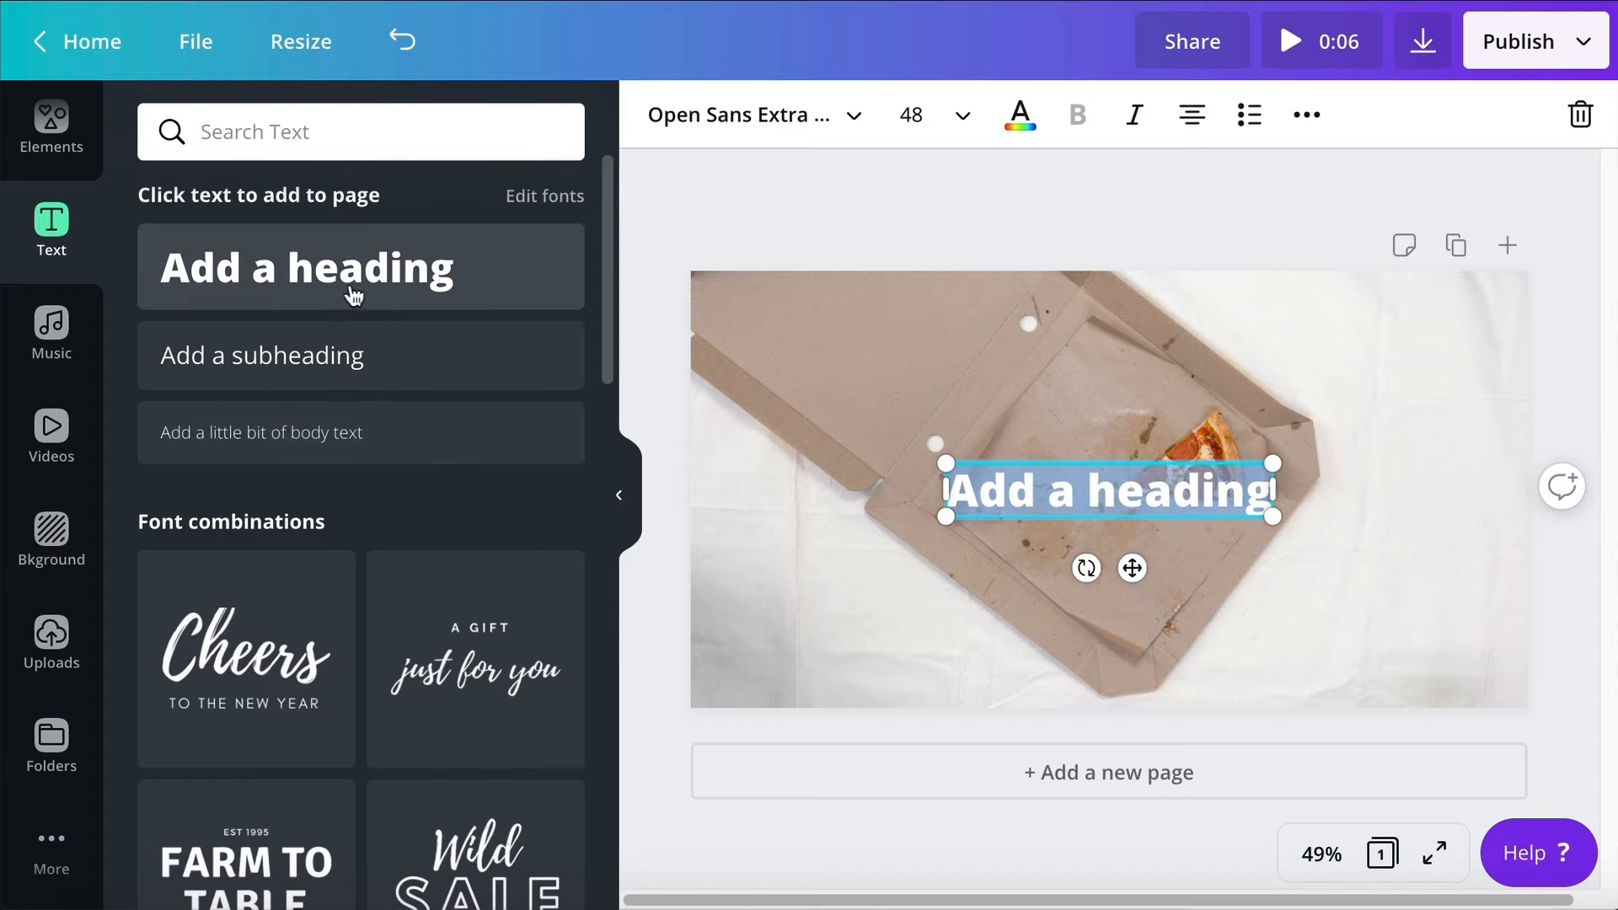
left_click(1005, 509)
left_click(1005, 469)
key("super+a")
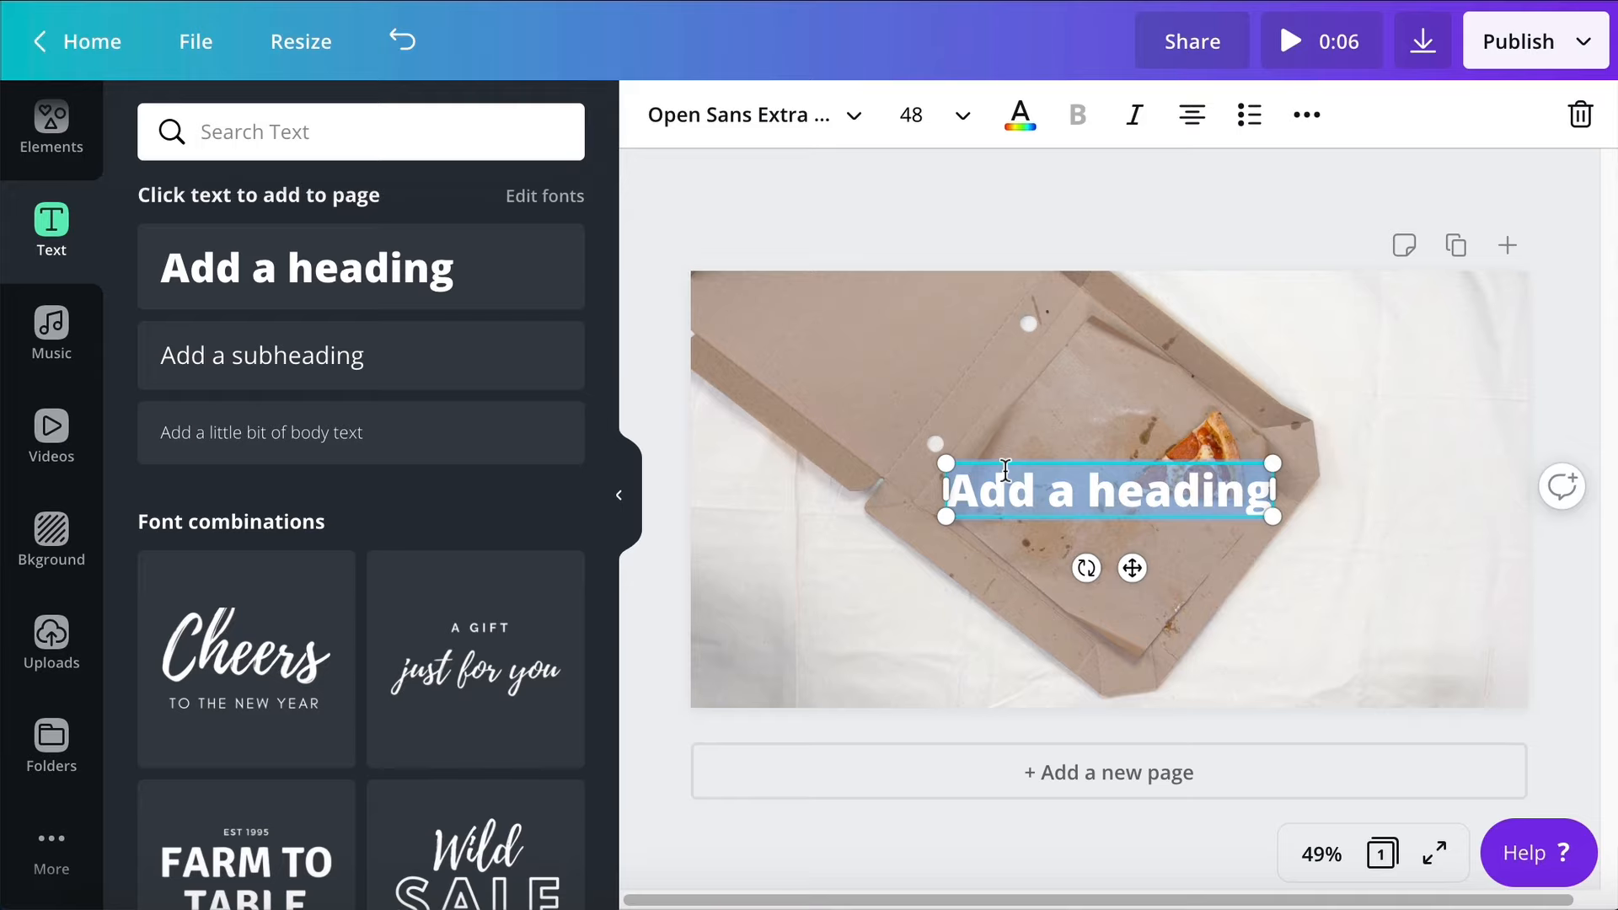
type("we are still open!")
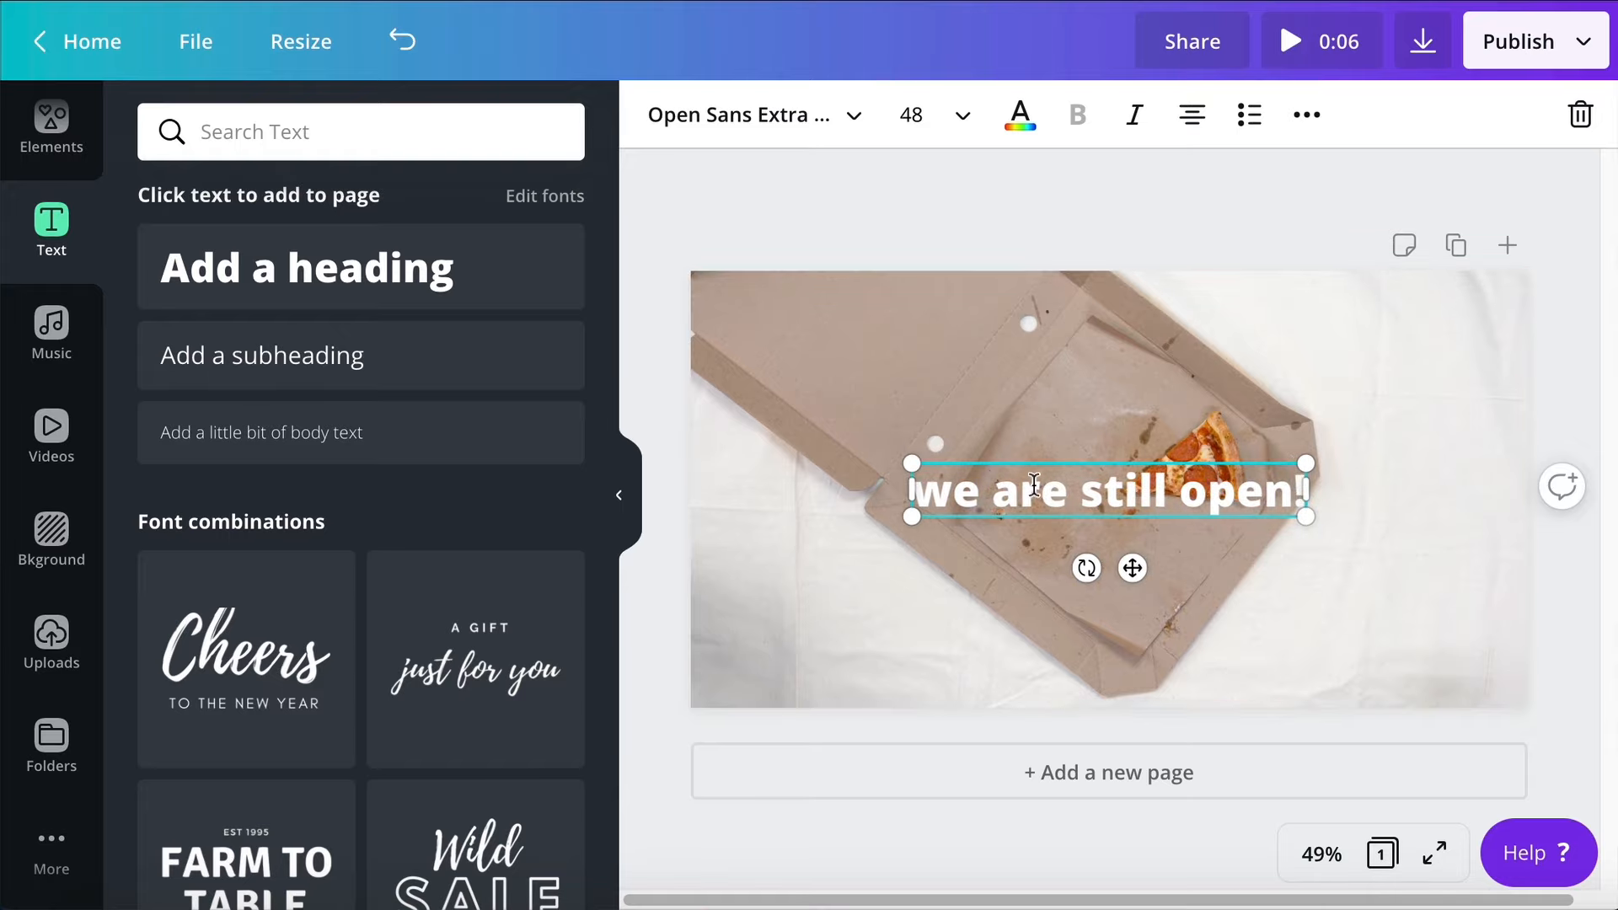
Contract the heading's opening words to "we're" and convert the whole heading to uppercase
left_click_drag(1017, 489, 979, 486)
type("'")
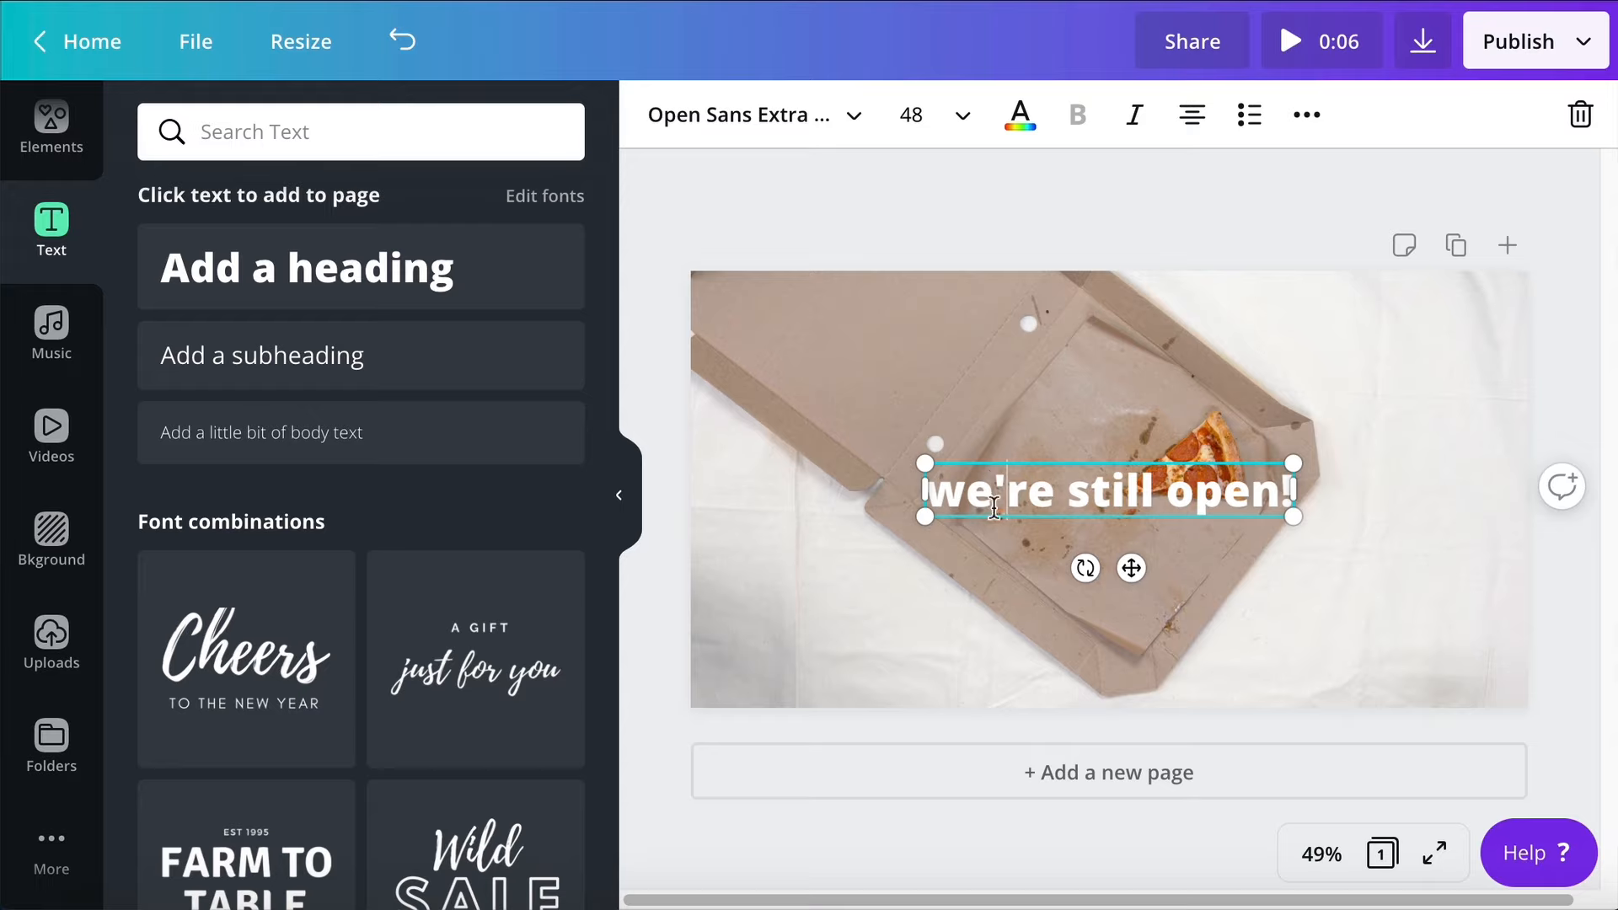
key("ctrl+a")
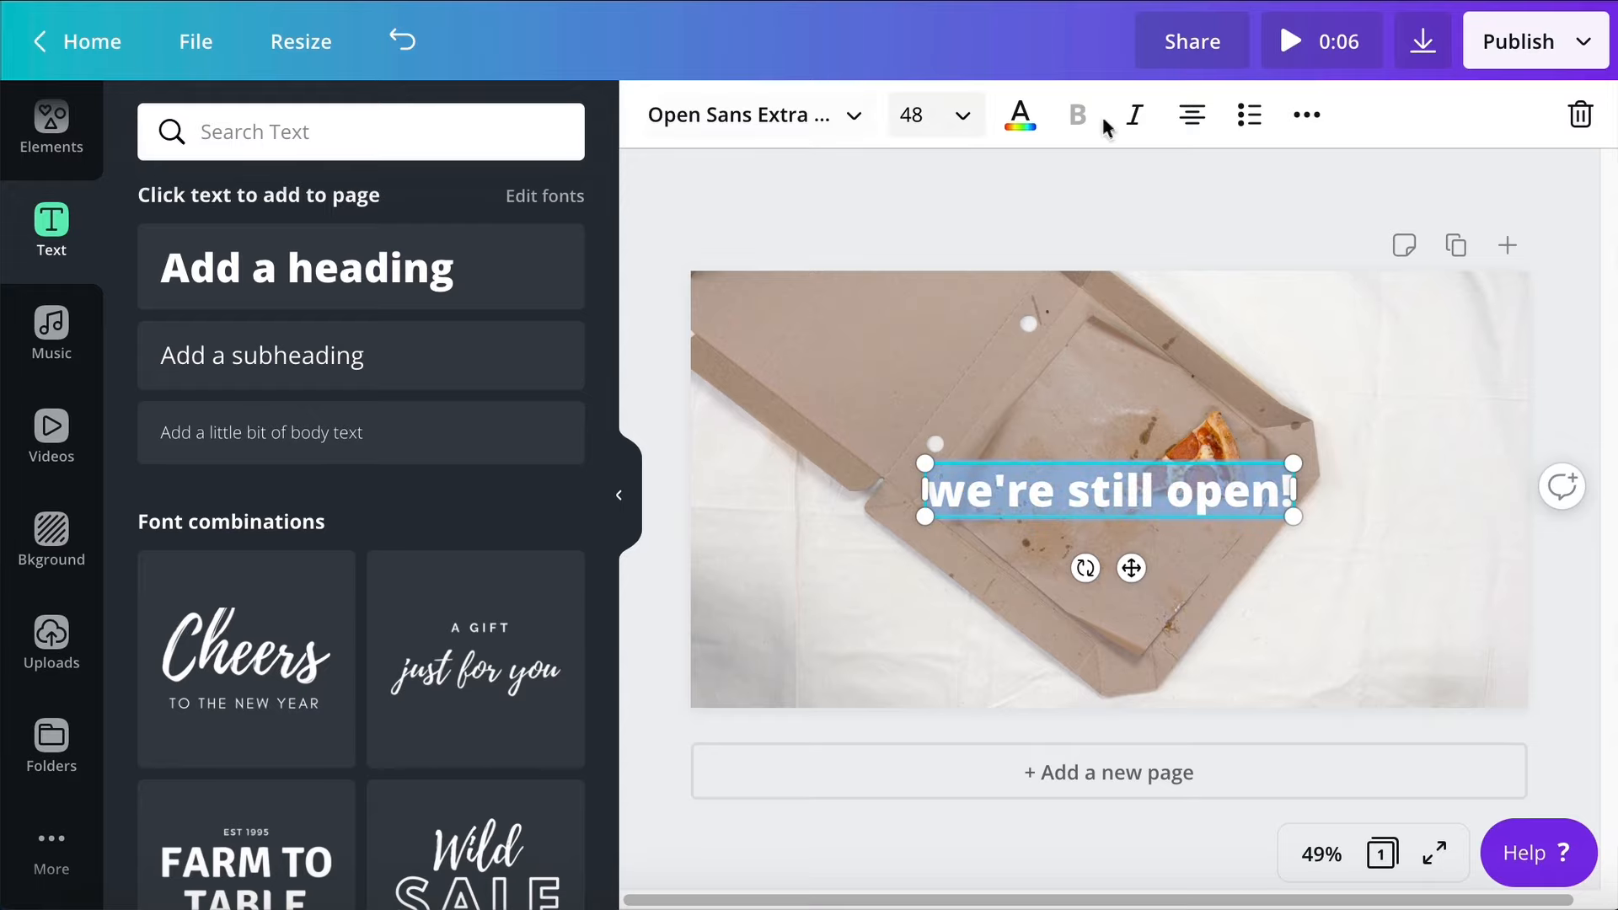
left_click(1306, 118)
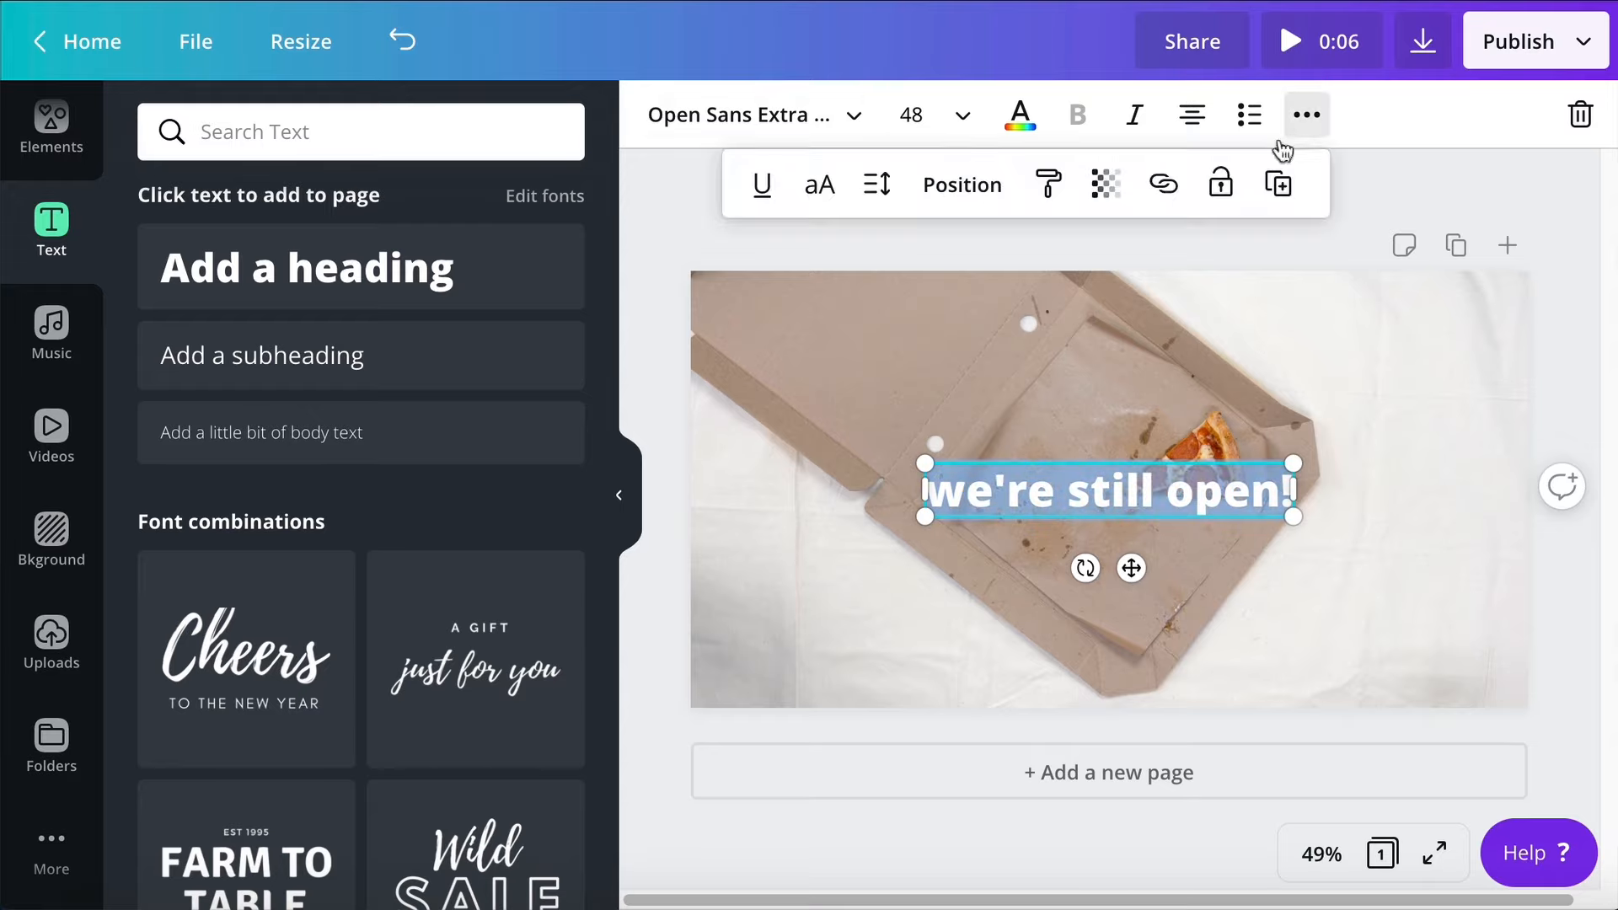
left_click(825, 196)
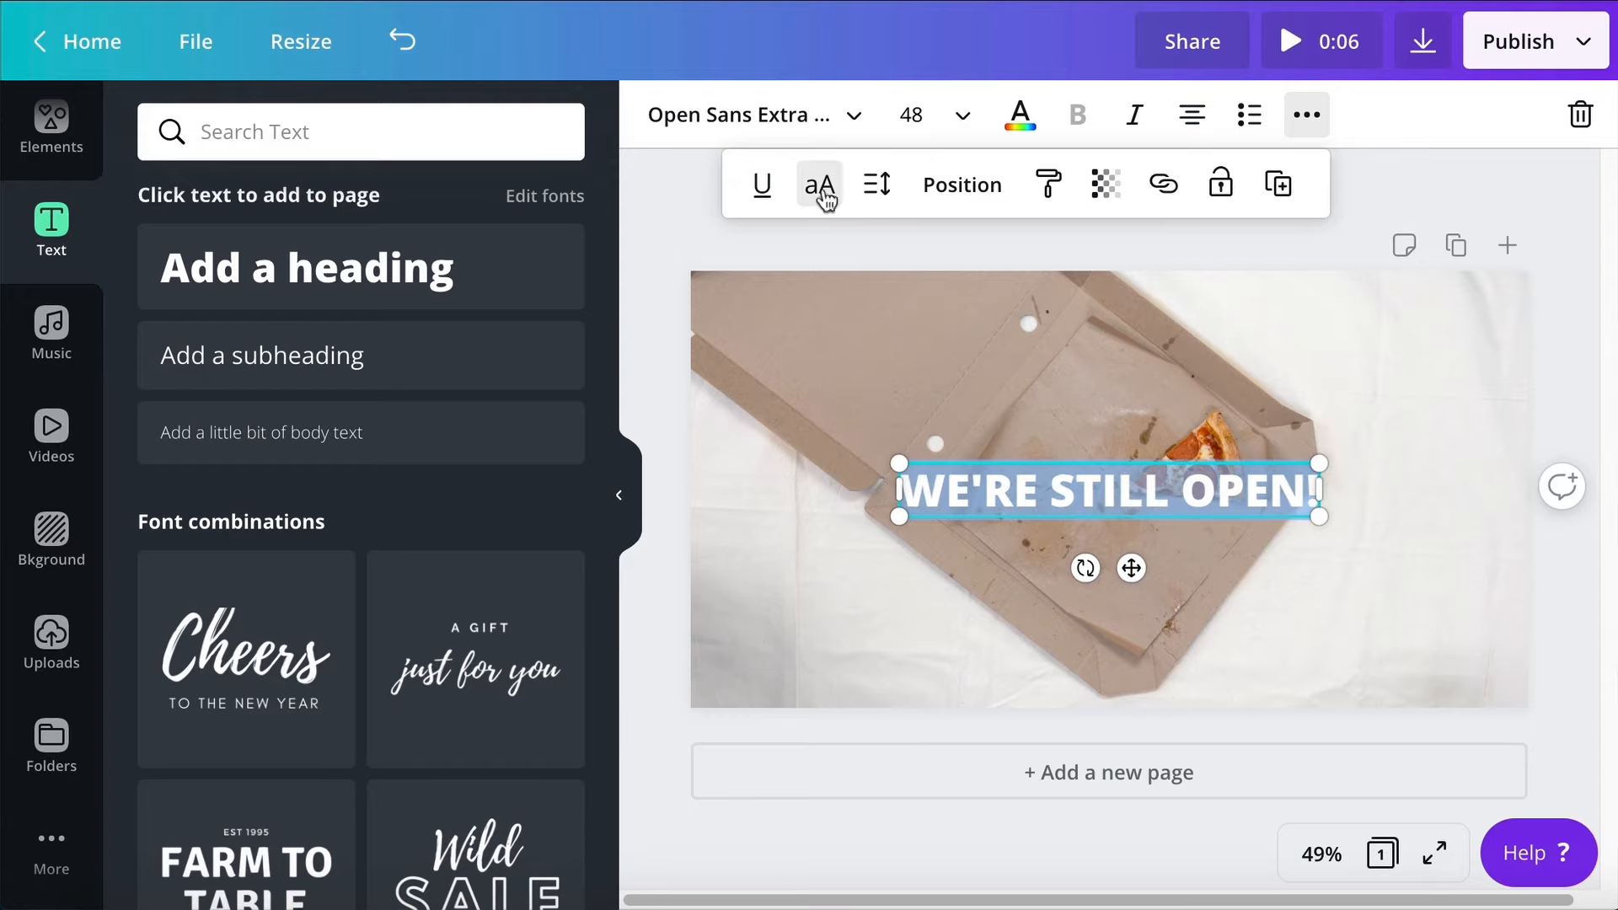
Set the heading's font to Barlow Condensed Bold and its size to 105
left_click(748, 133)
left_click(296, 148)
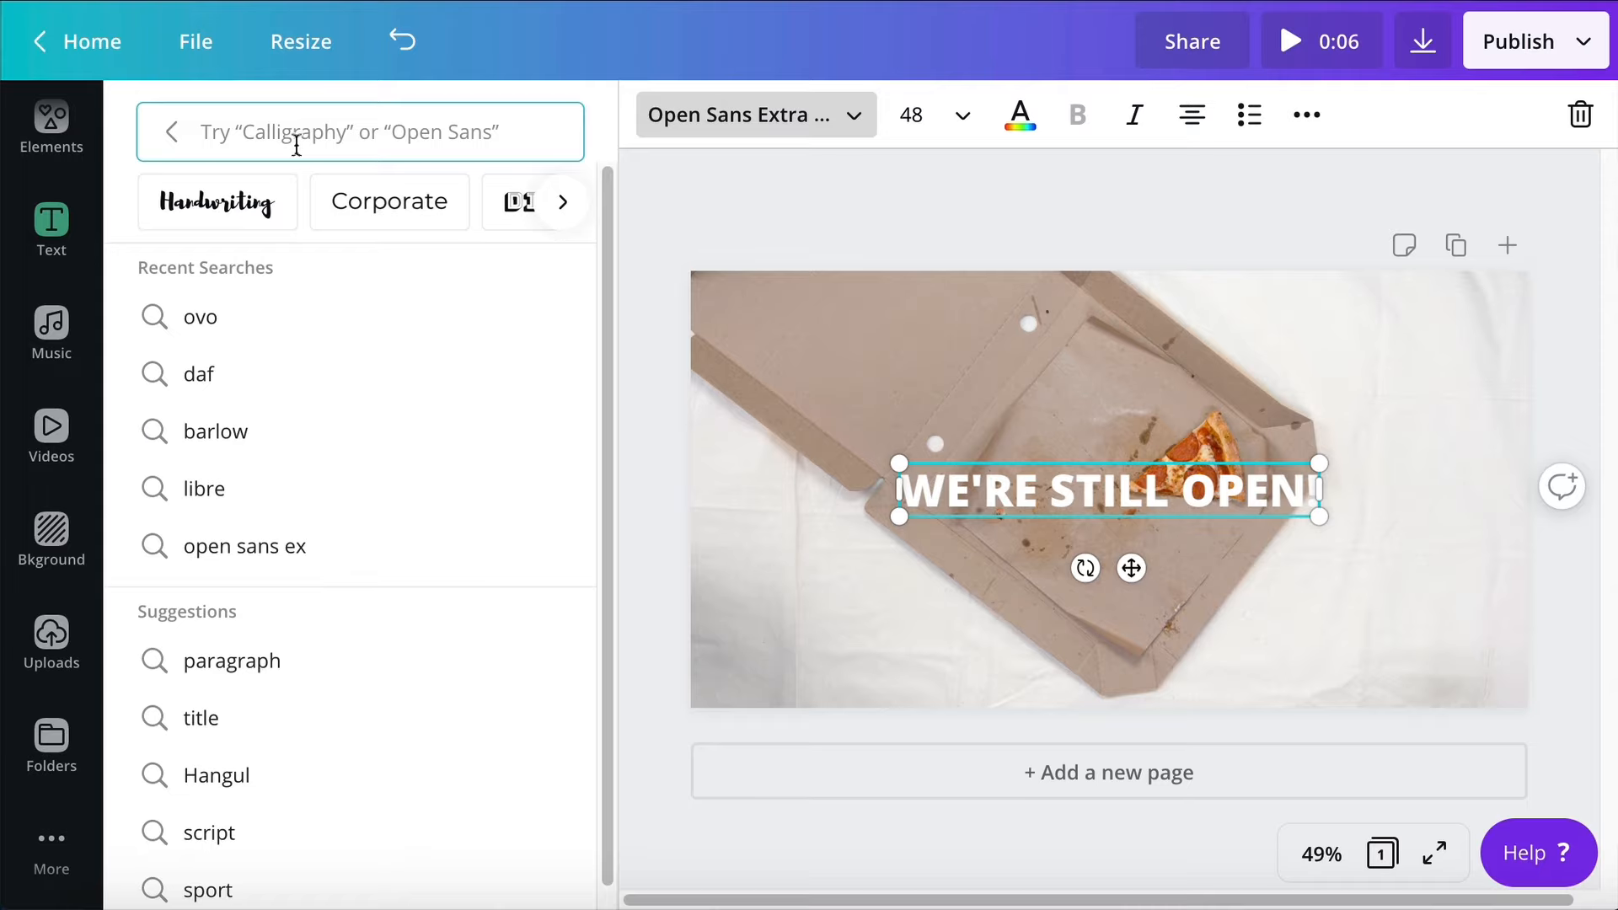
type("barlow")
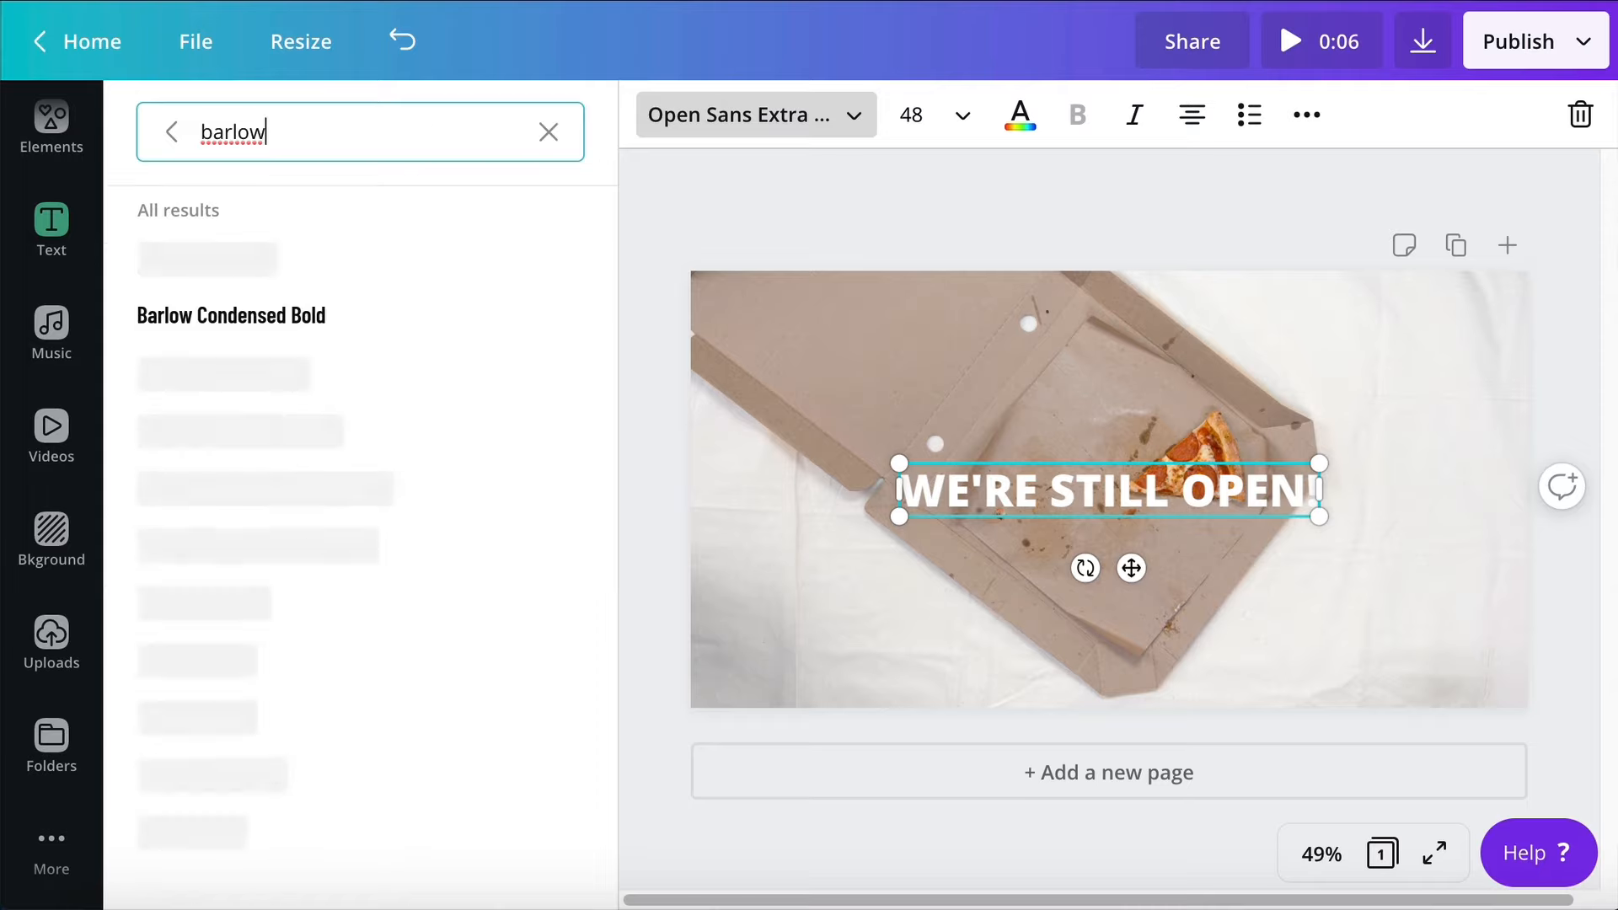
left_click(232, 326)
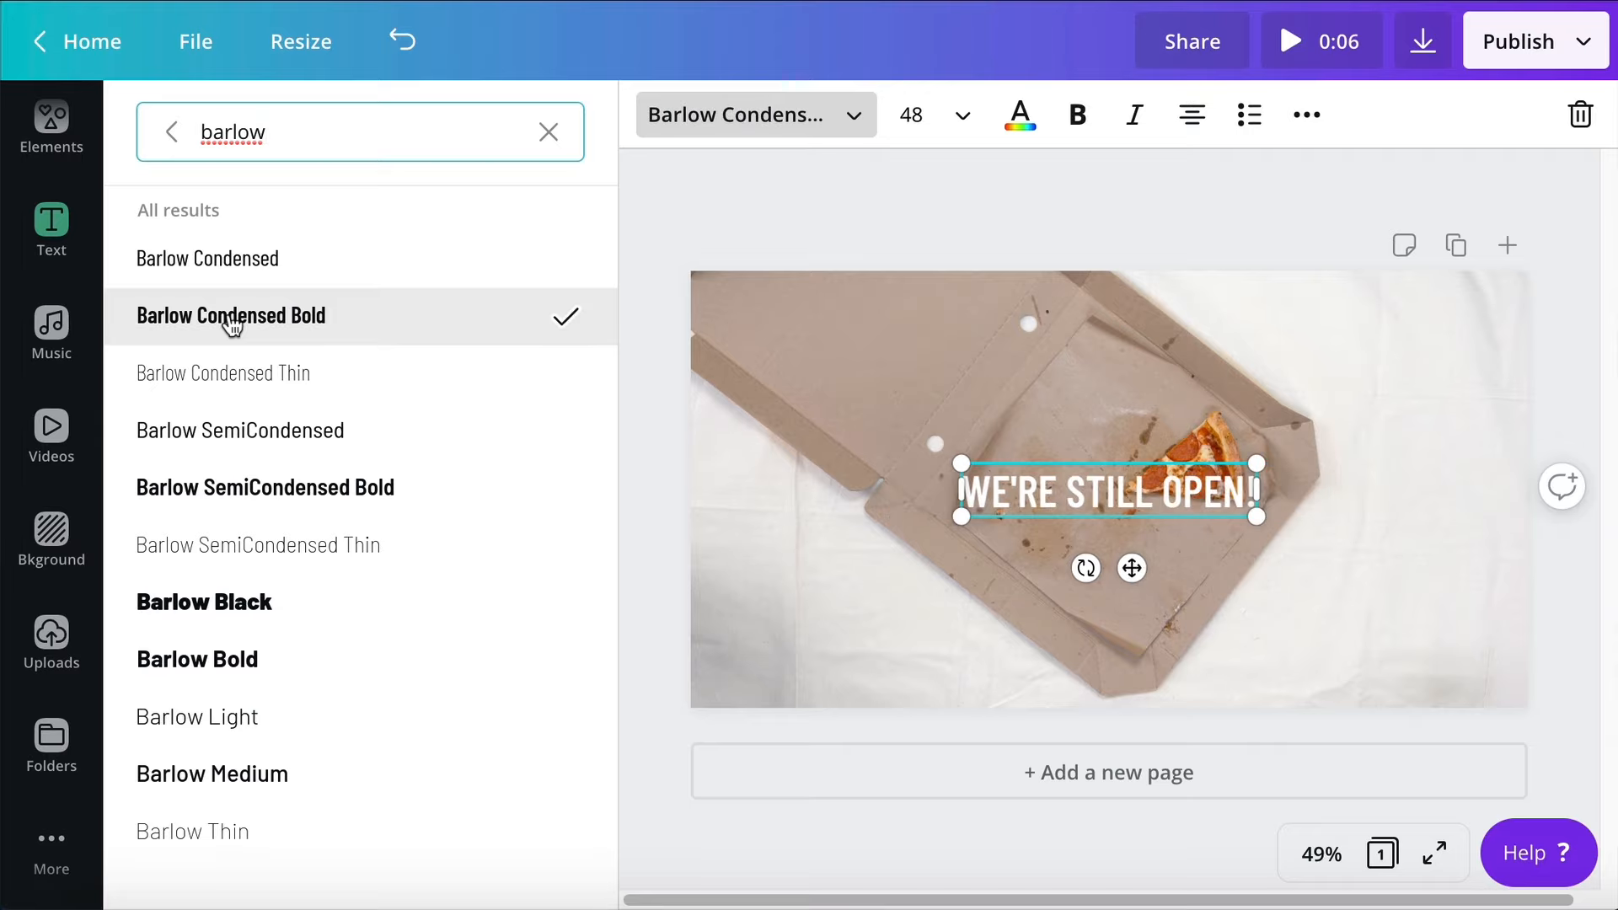
left_click(914, 121)
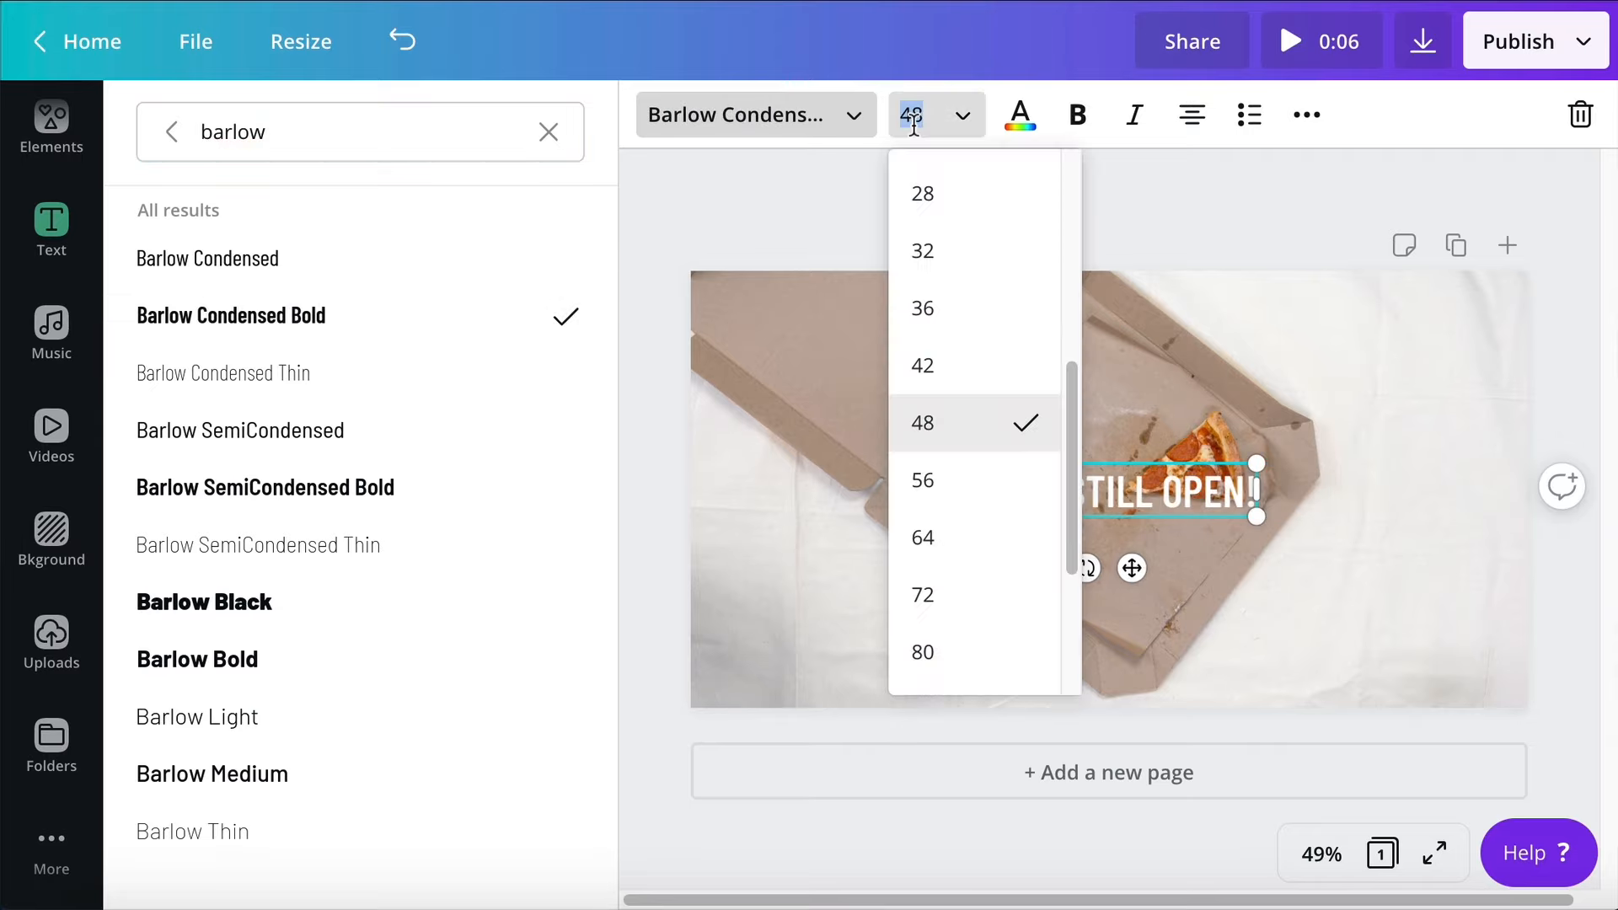
type("105")
key("Return")
left_click(1307, 356)
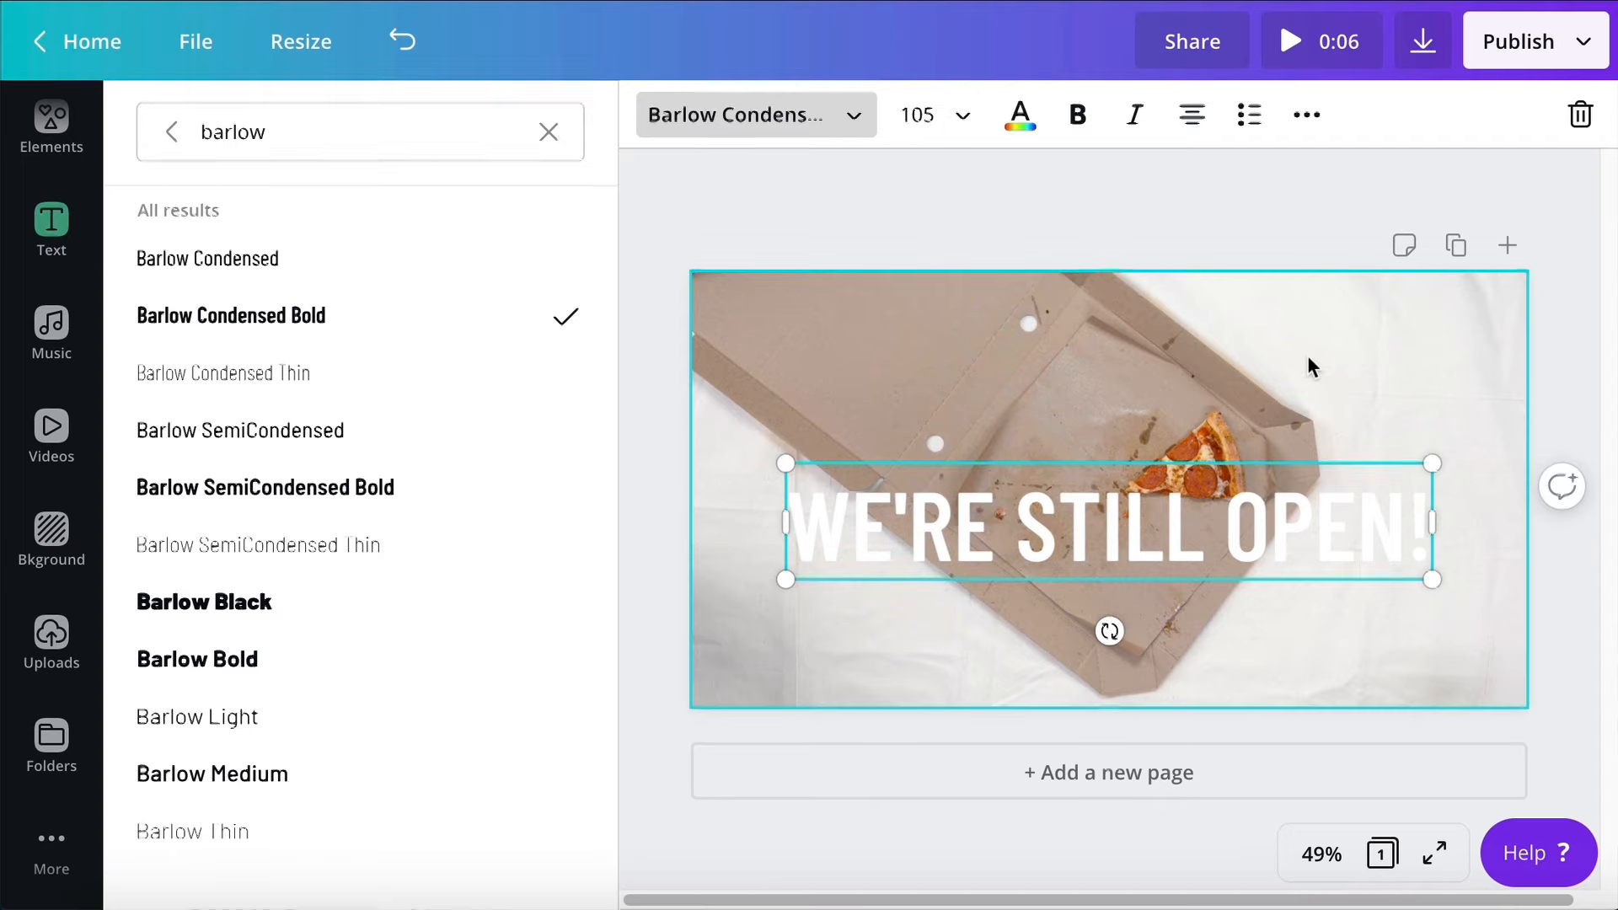
Move the heading to the page centre and break it onto a second line before "OPEN!"
mouse_move(1194, 556)
left_mouse_down()
mouse_move(1206, 506)
mouse_move(1193, 524)
left_mouse_up()
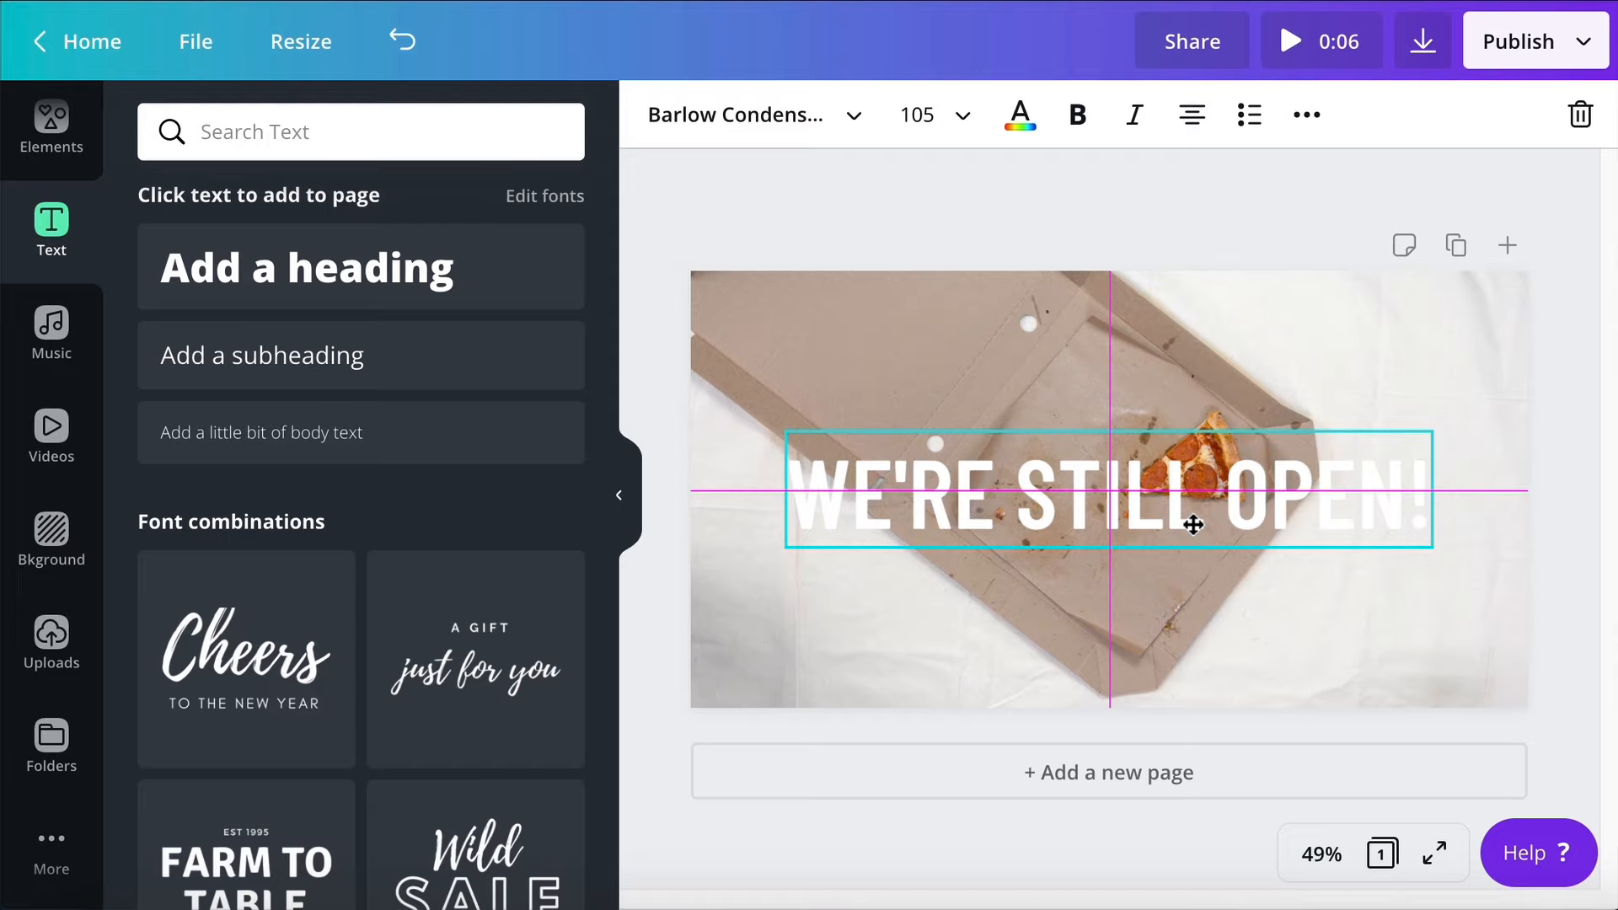
left_click_drag(1193, 524, 1193, 524)
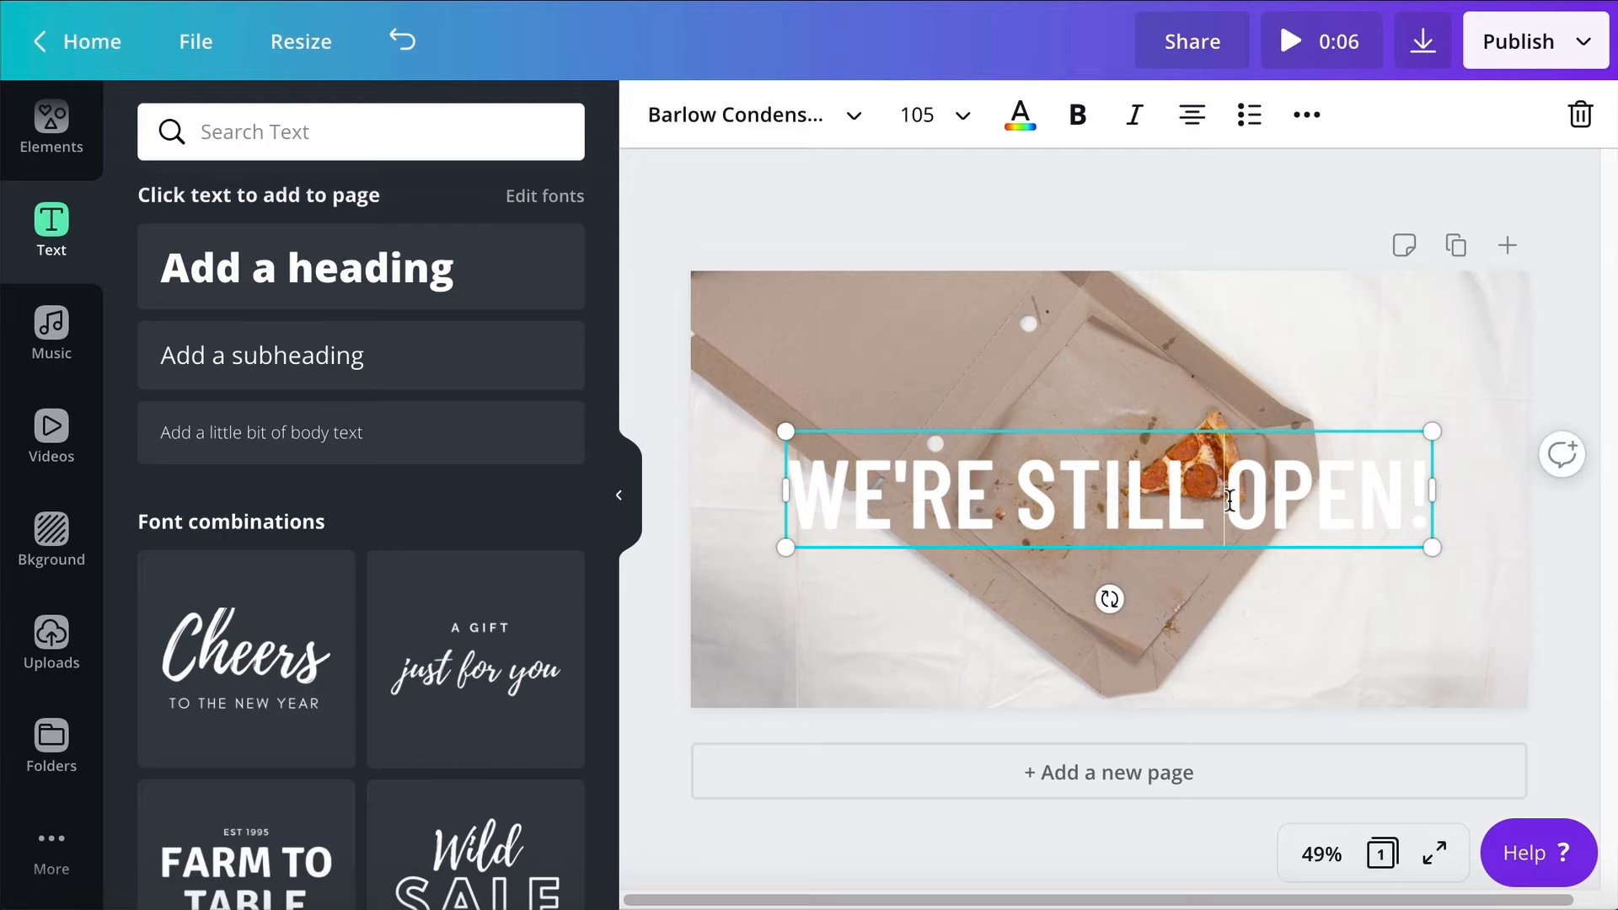
key("Return")
Reduce the line height of the whole two-line heading to 0.9
left_click_drag(1262, 671, 895, 483)
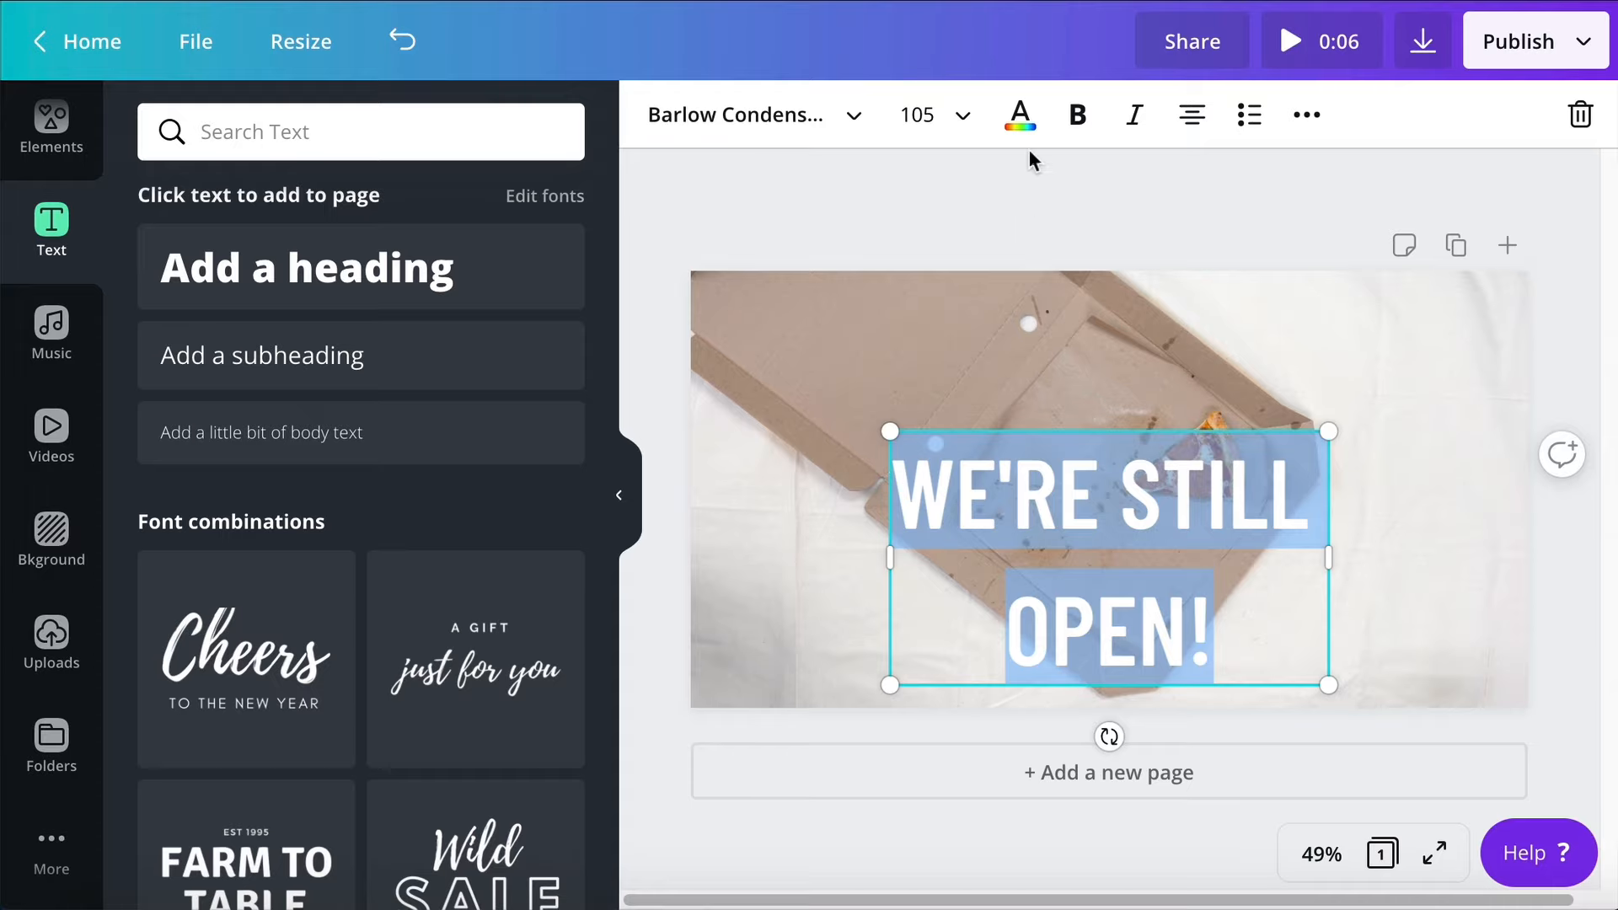
left_click(1305, 116)
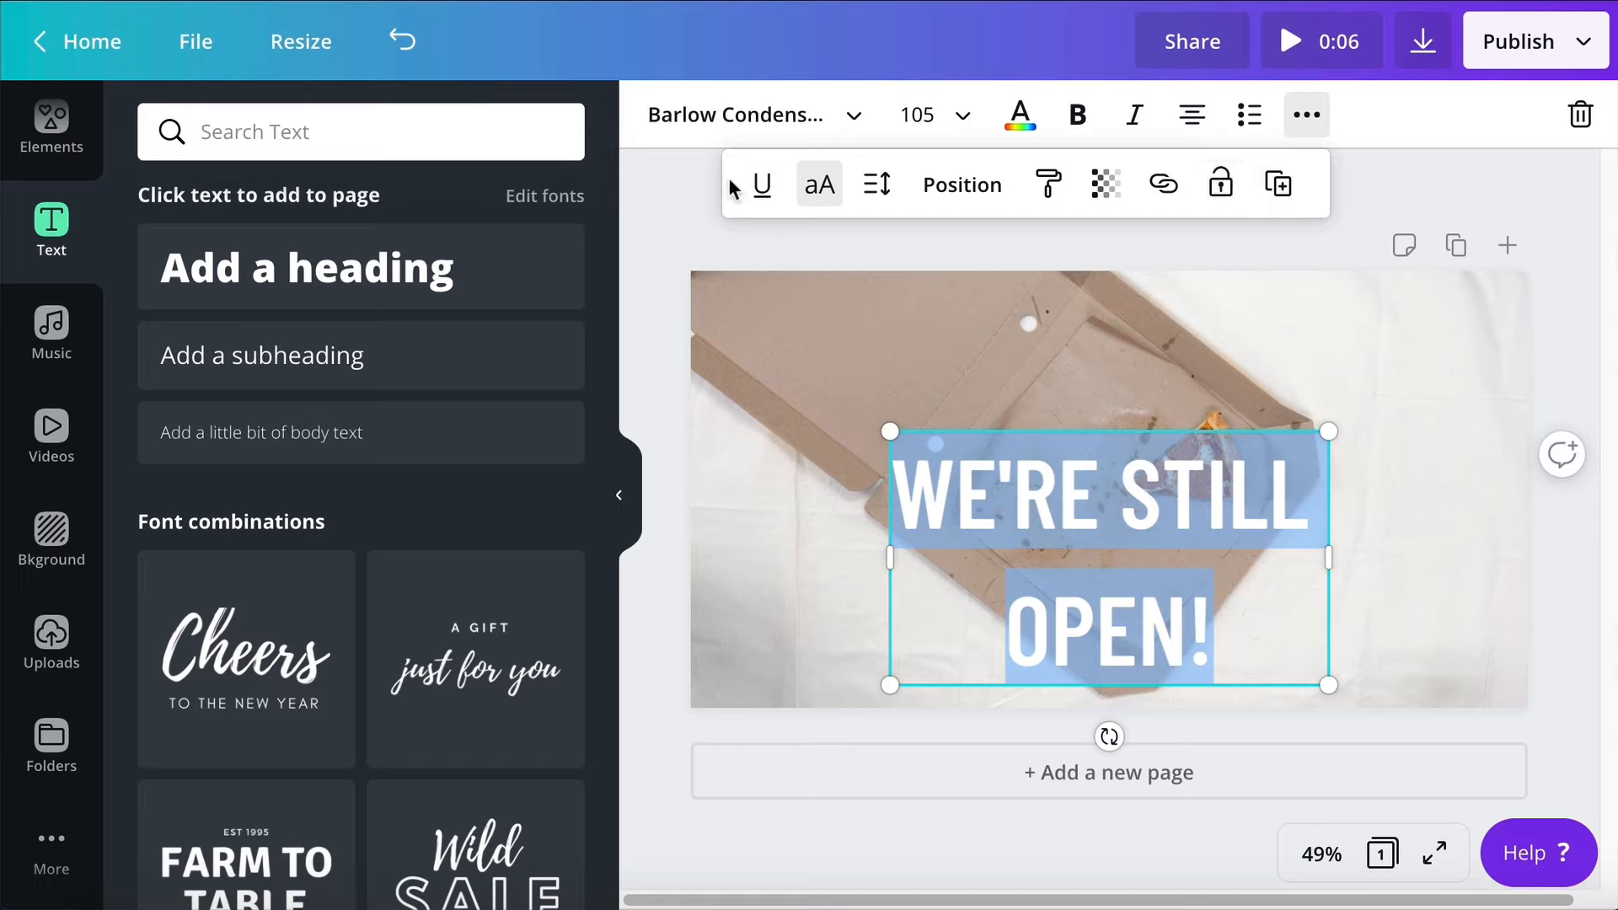
left_click(877, 184)
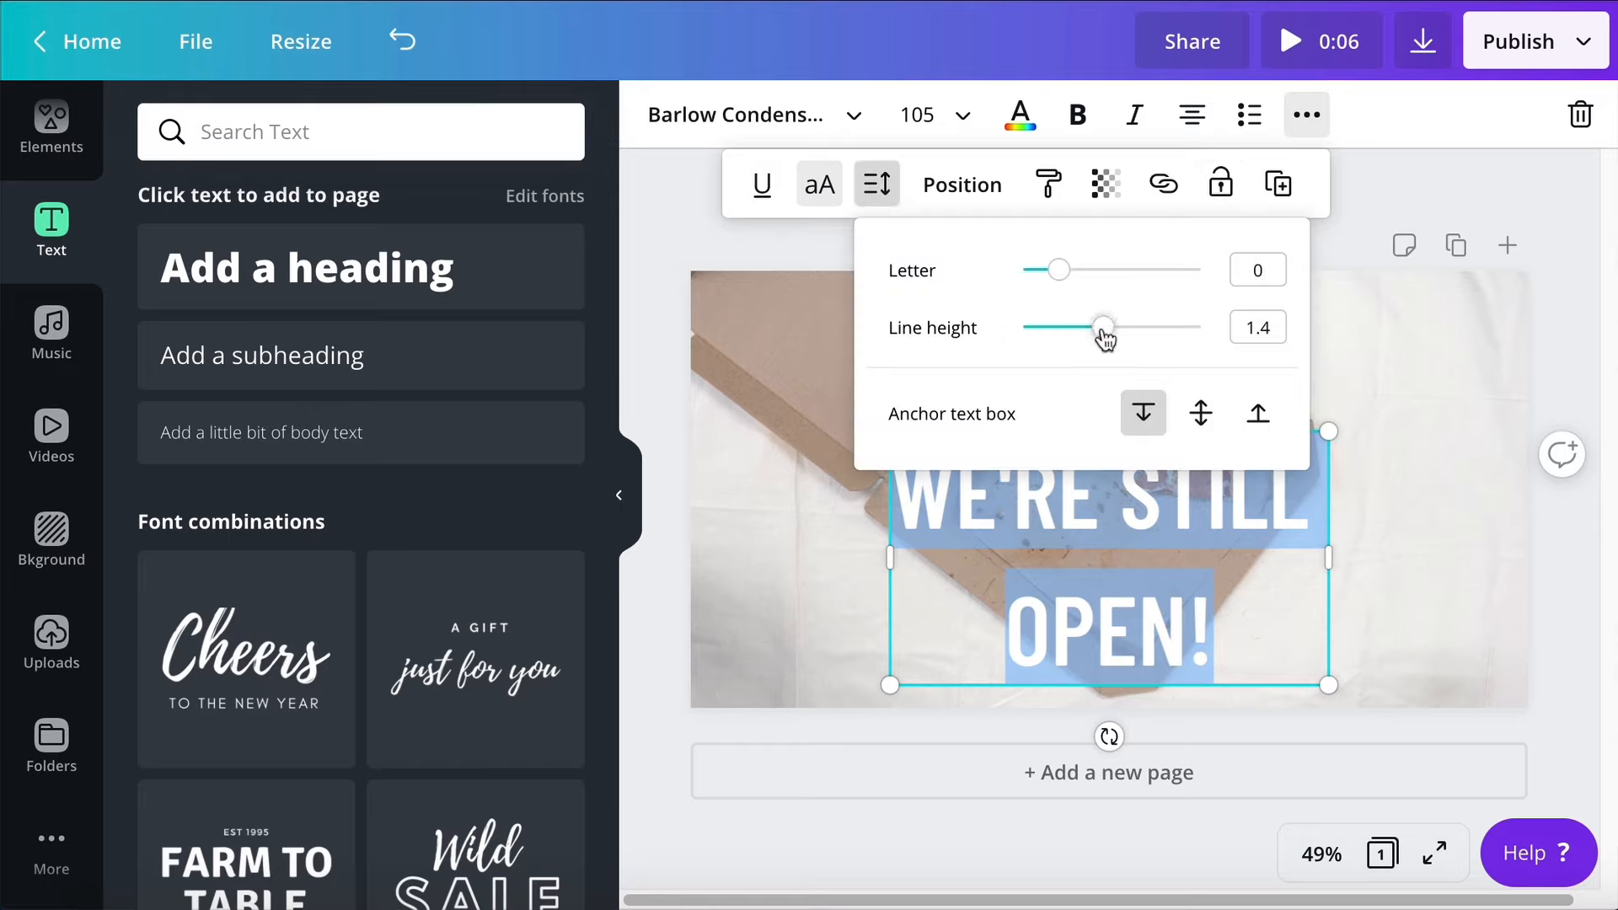
left_click_drag(1102, 330, 1050, 351)
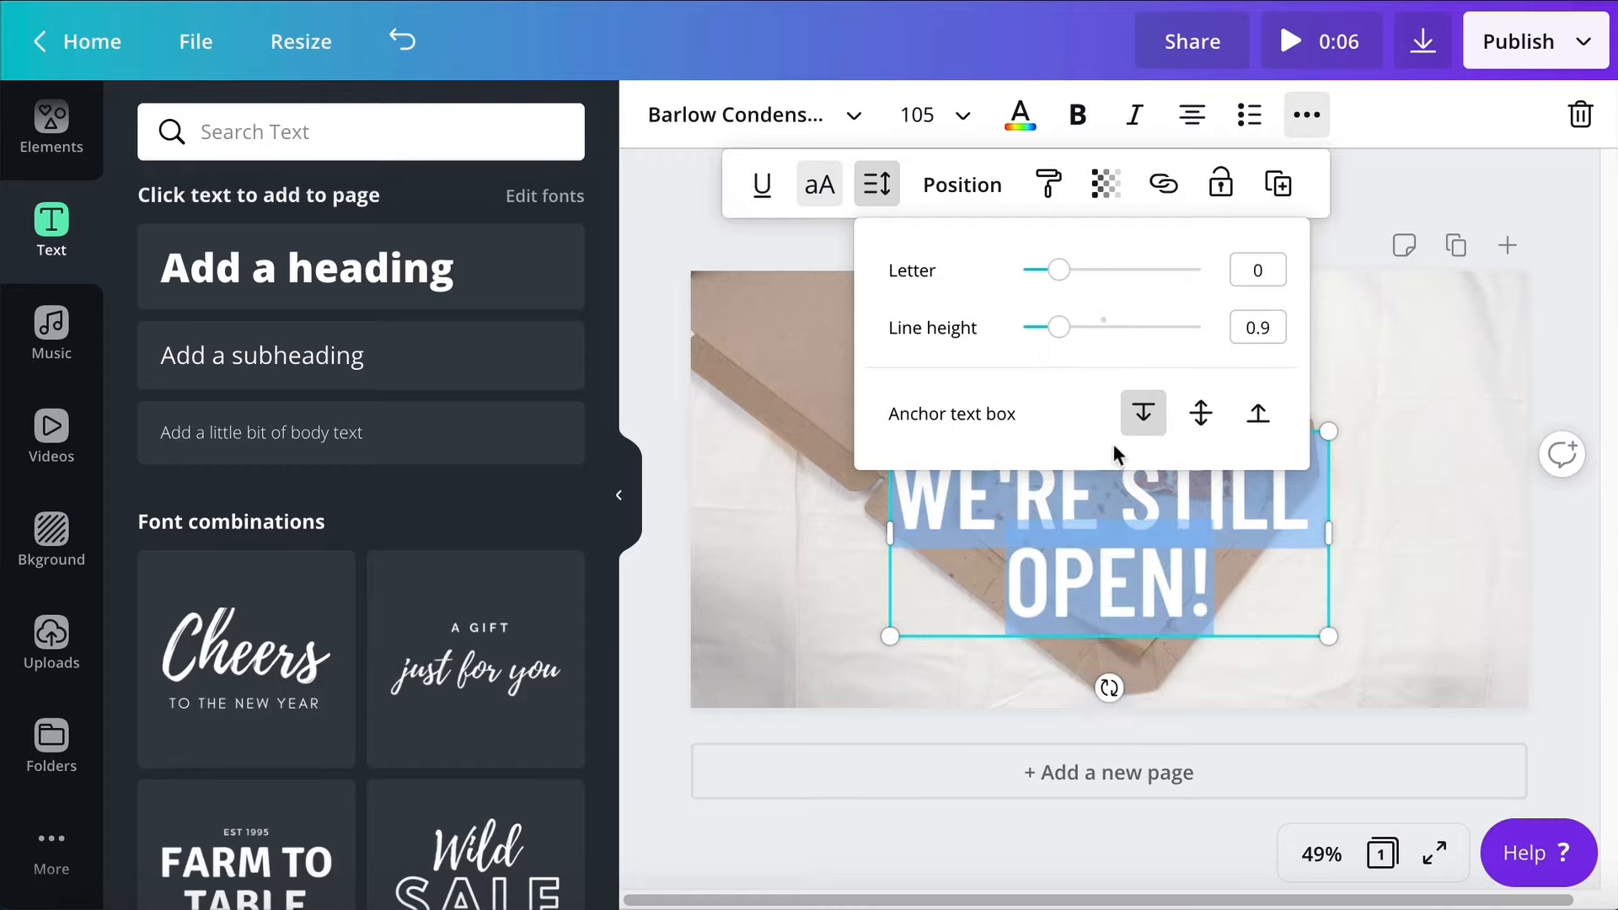
left_click(1499, 473)
Move the two-line heading up to the page's vertical middle and align it to the page's horizontal center
left_click_drag(1261, 494, 1259, 456)
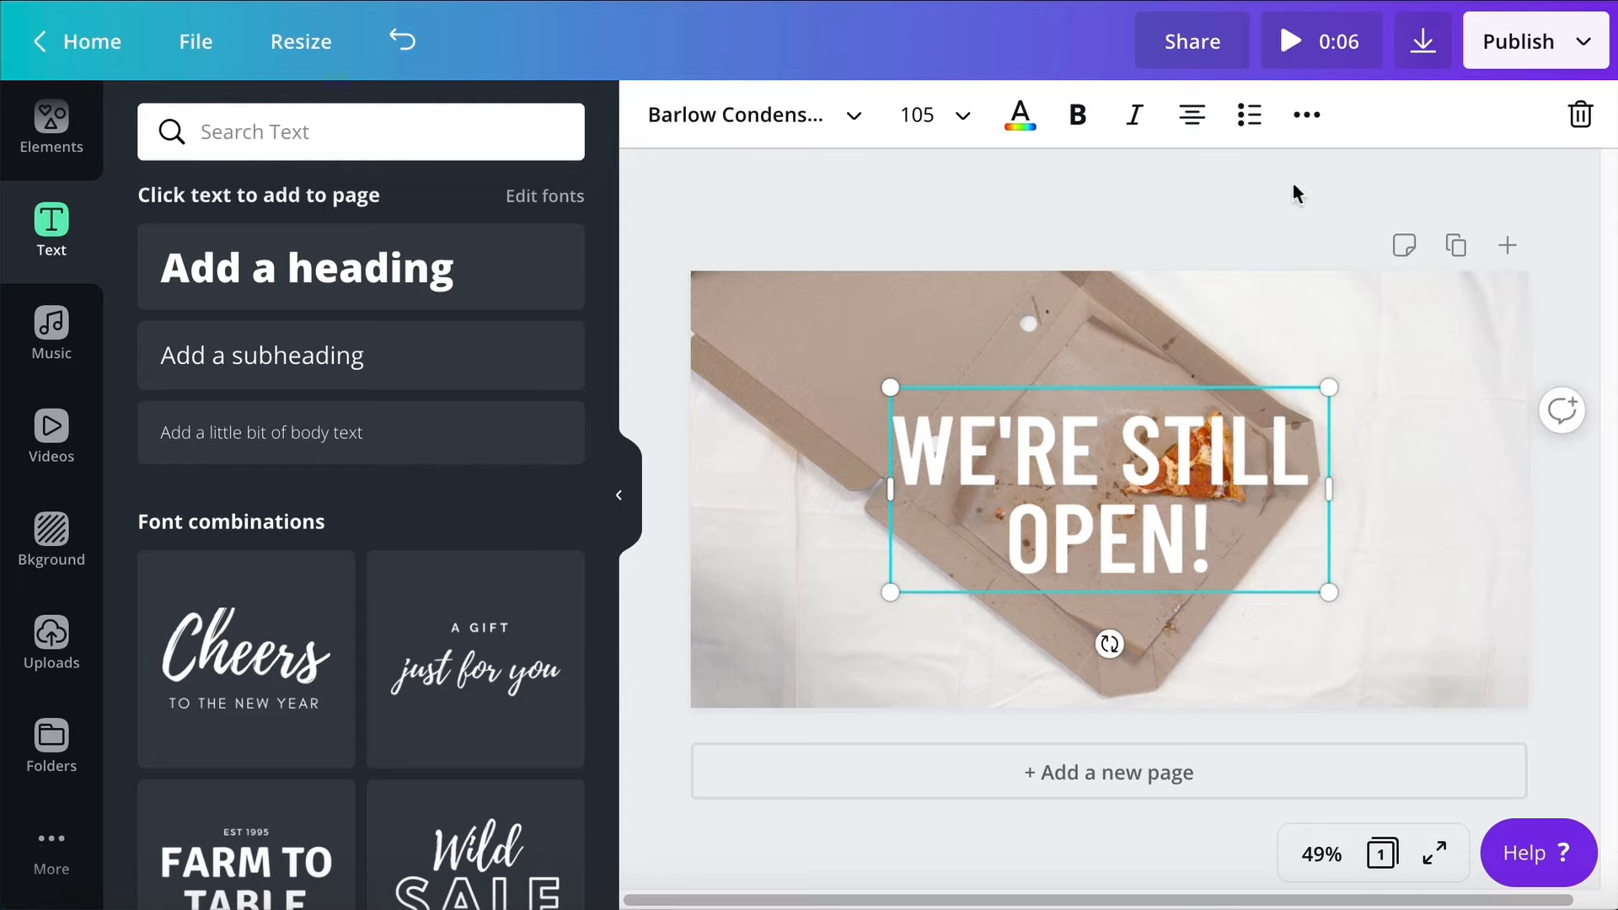
left_click(1303, 117)
left_click(943, 199)
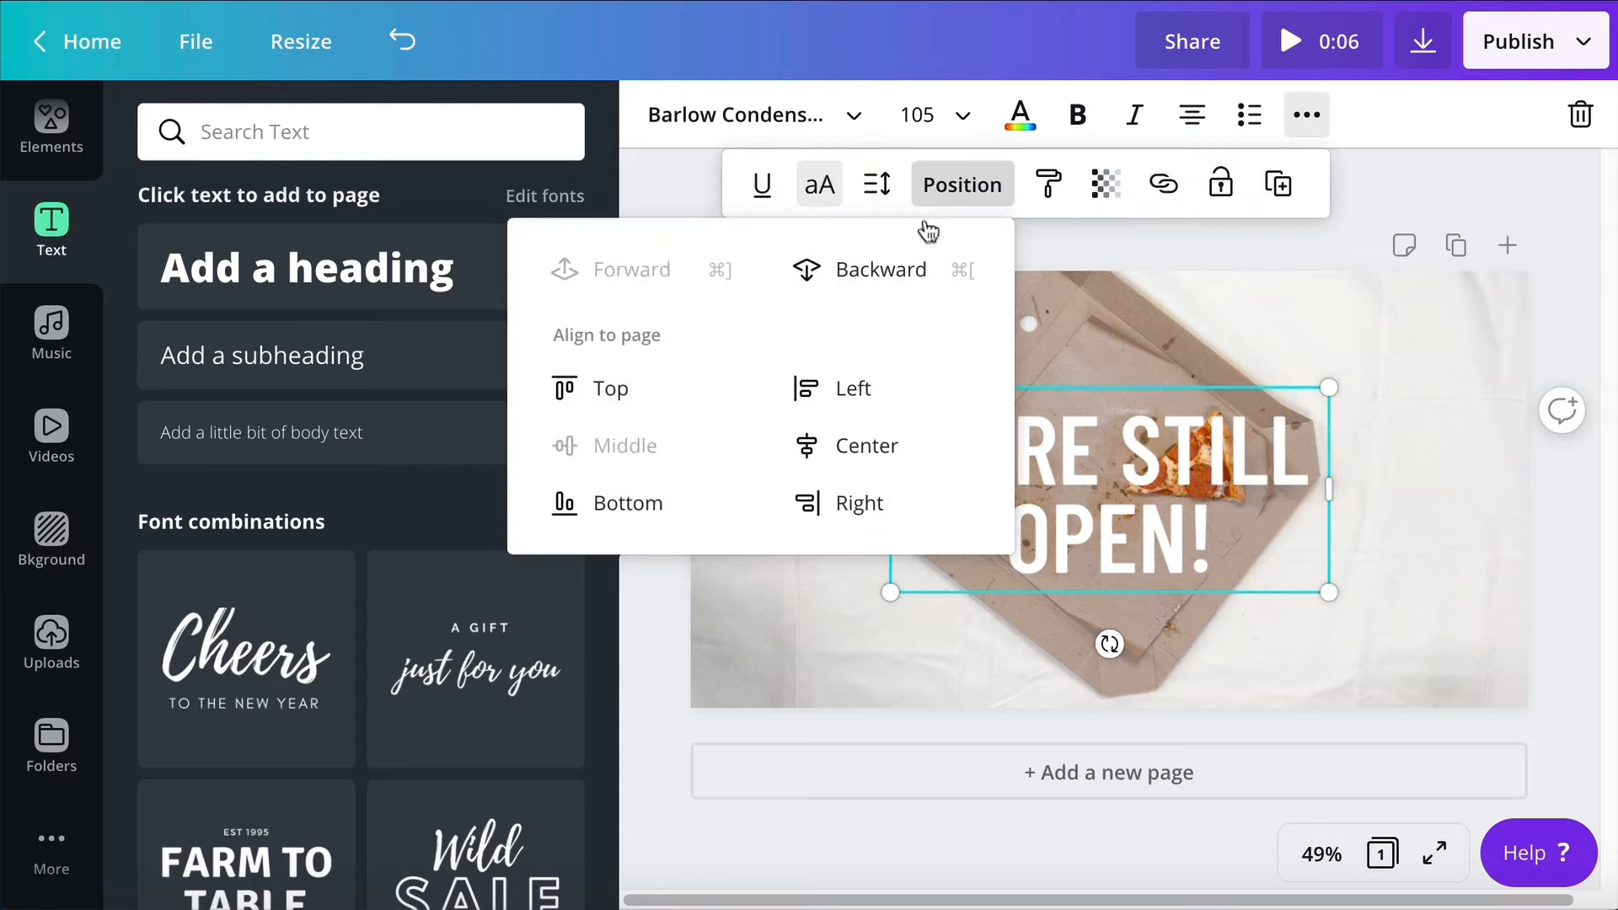
left_click(824, 451)
left_click(1443, 333)
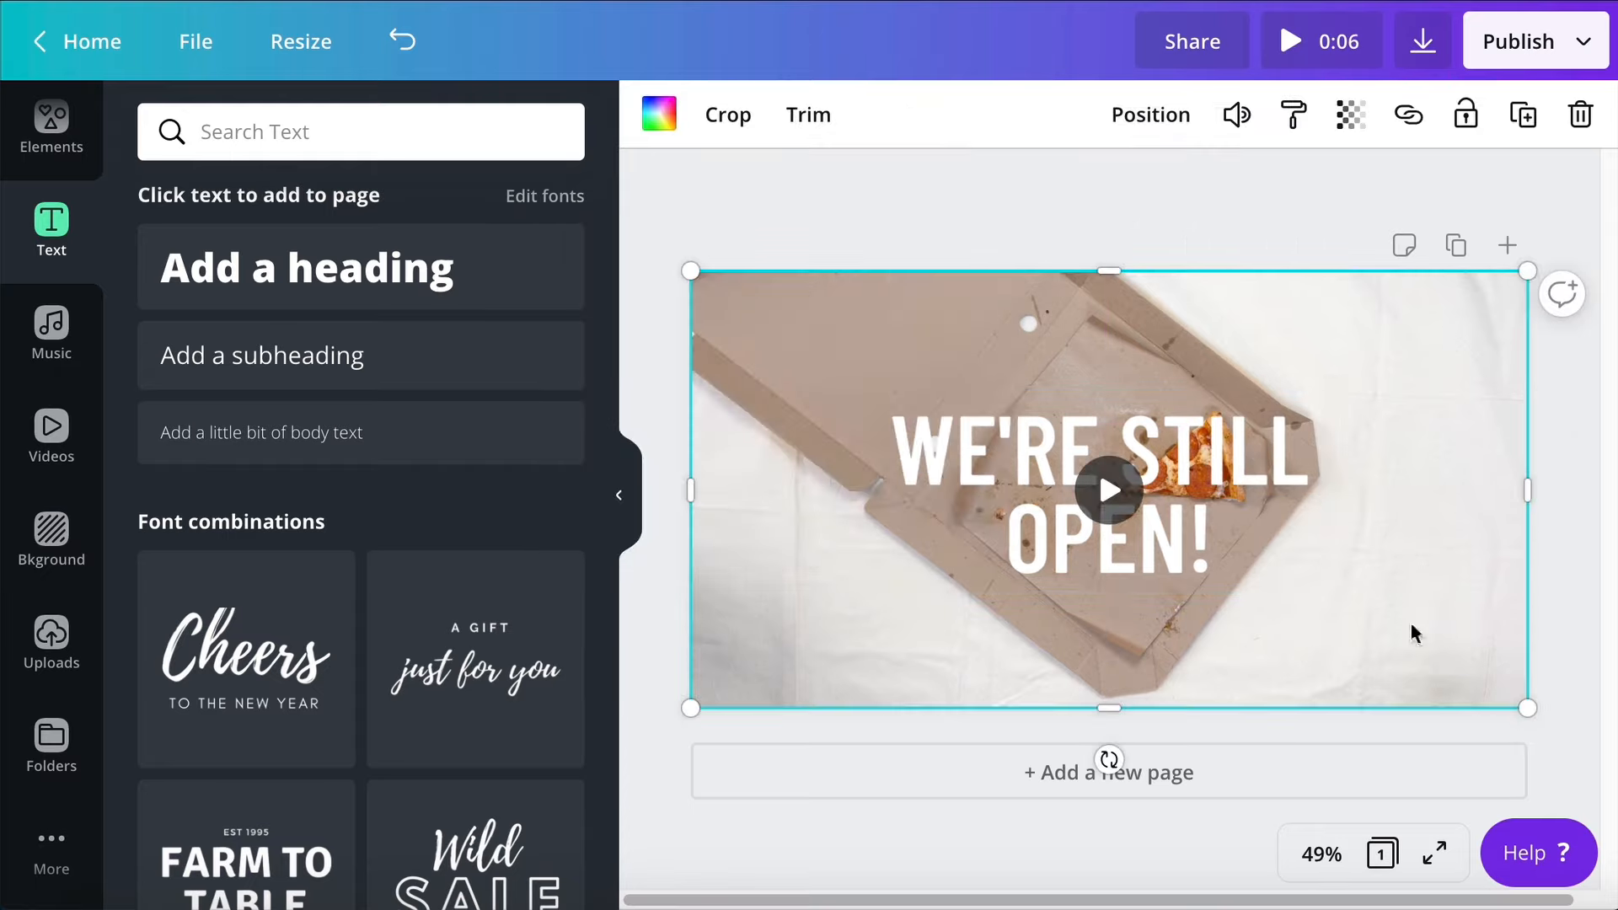
Make the whole two-line "WE'RE STILL OPEN!" heading bold
left_click(917, 465)
key("ctrl+a")
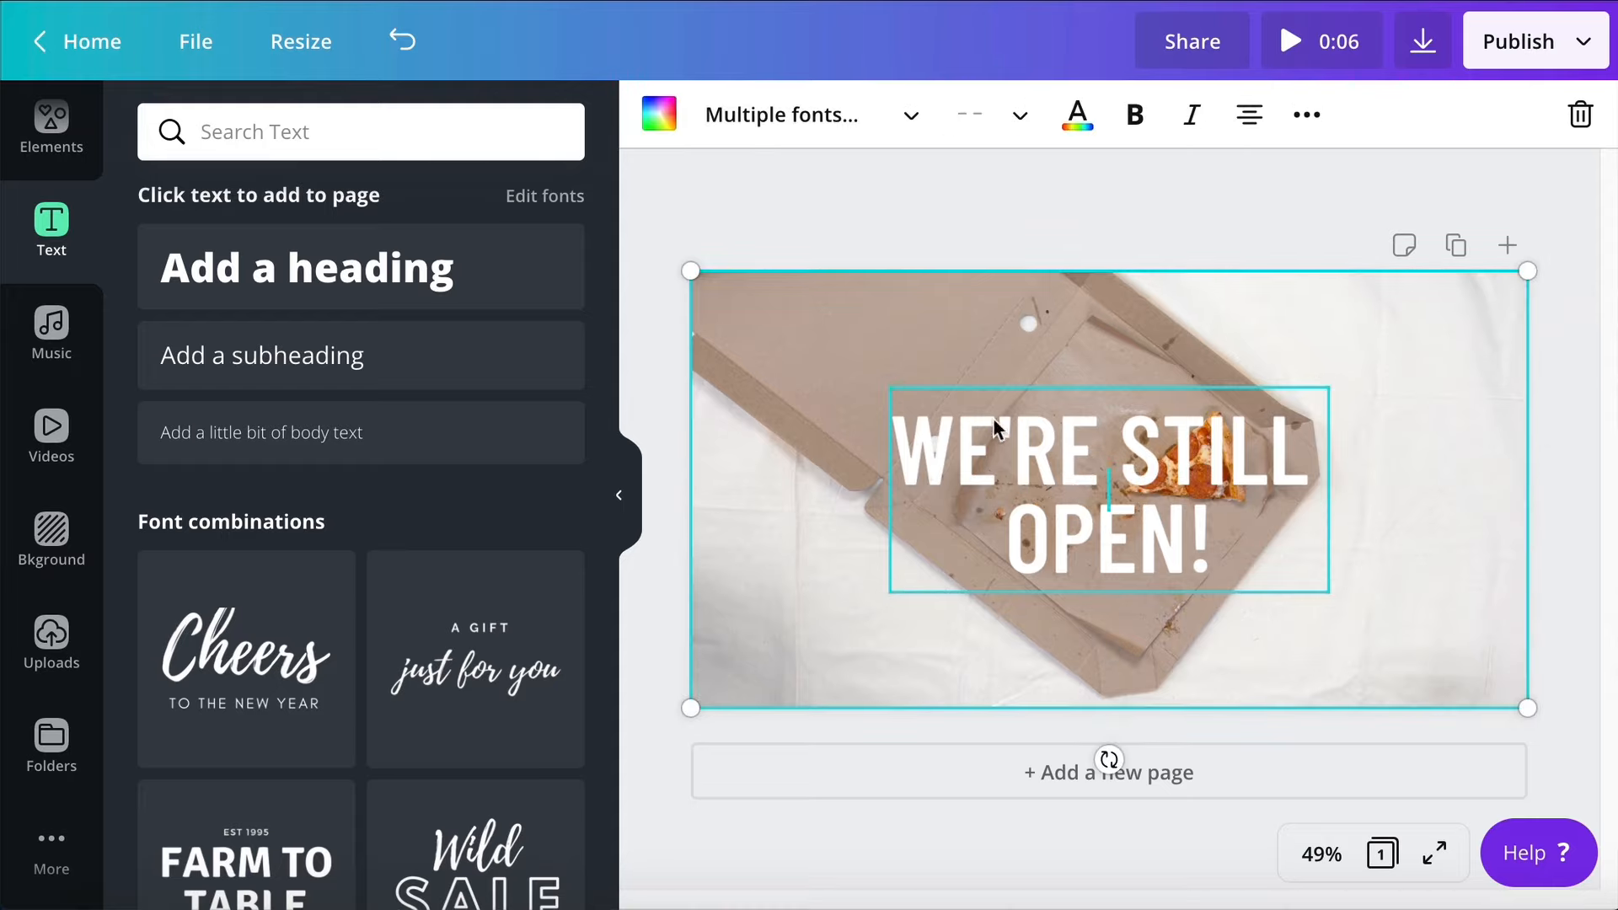
left_click(805, 244)
left_click(1134, 497)
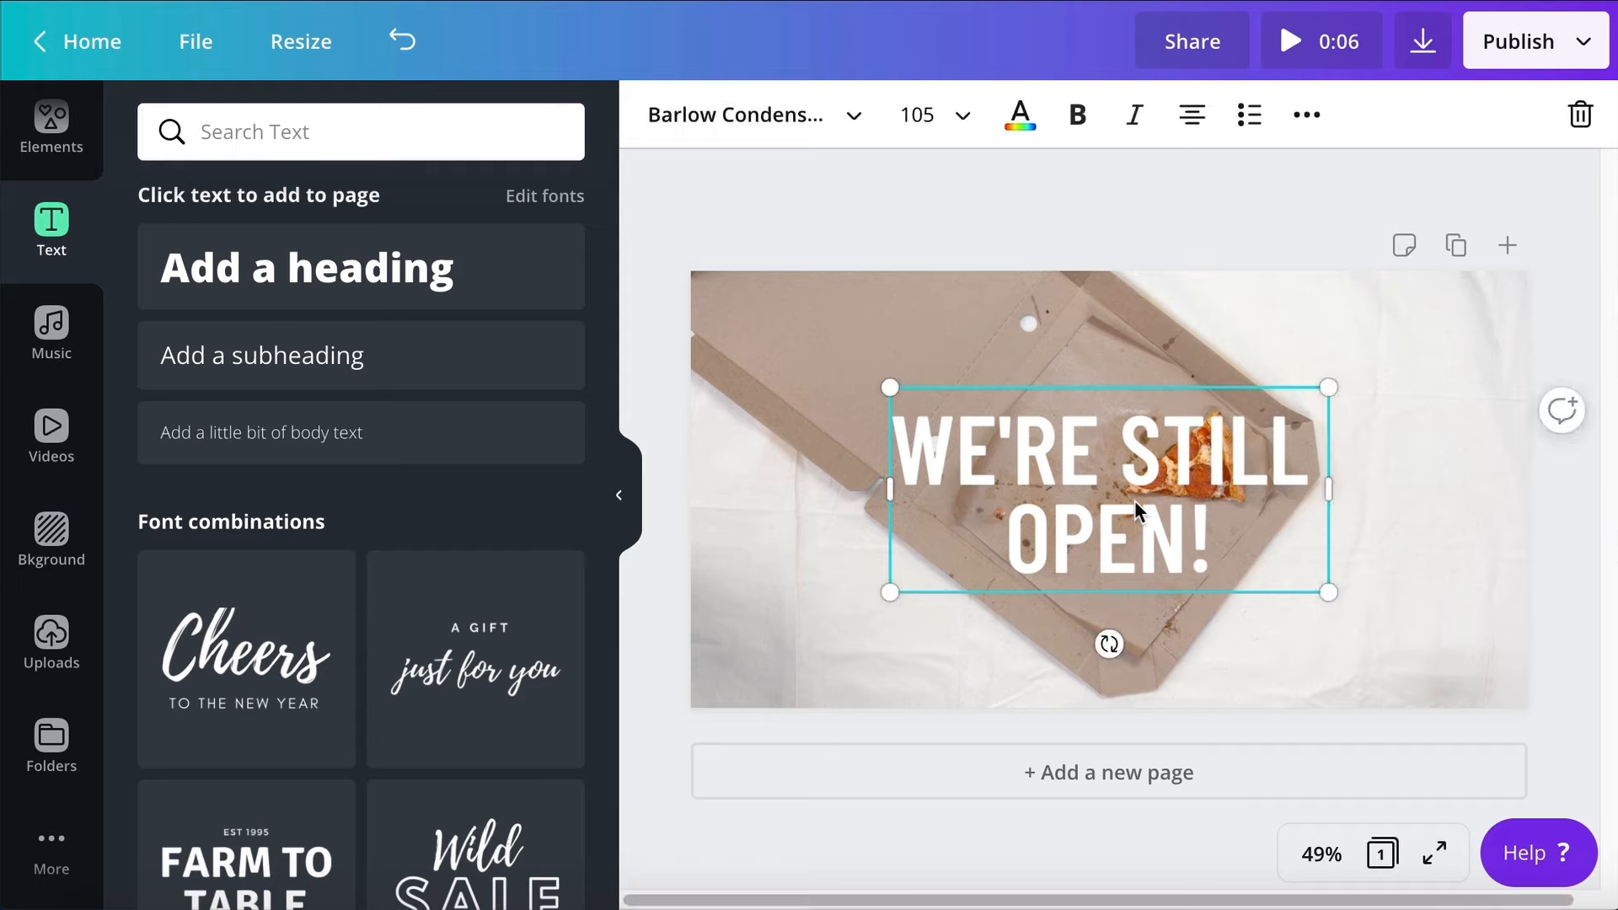
double_click(1134, 499)
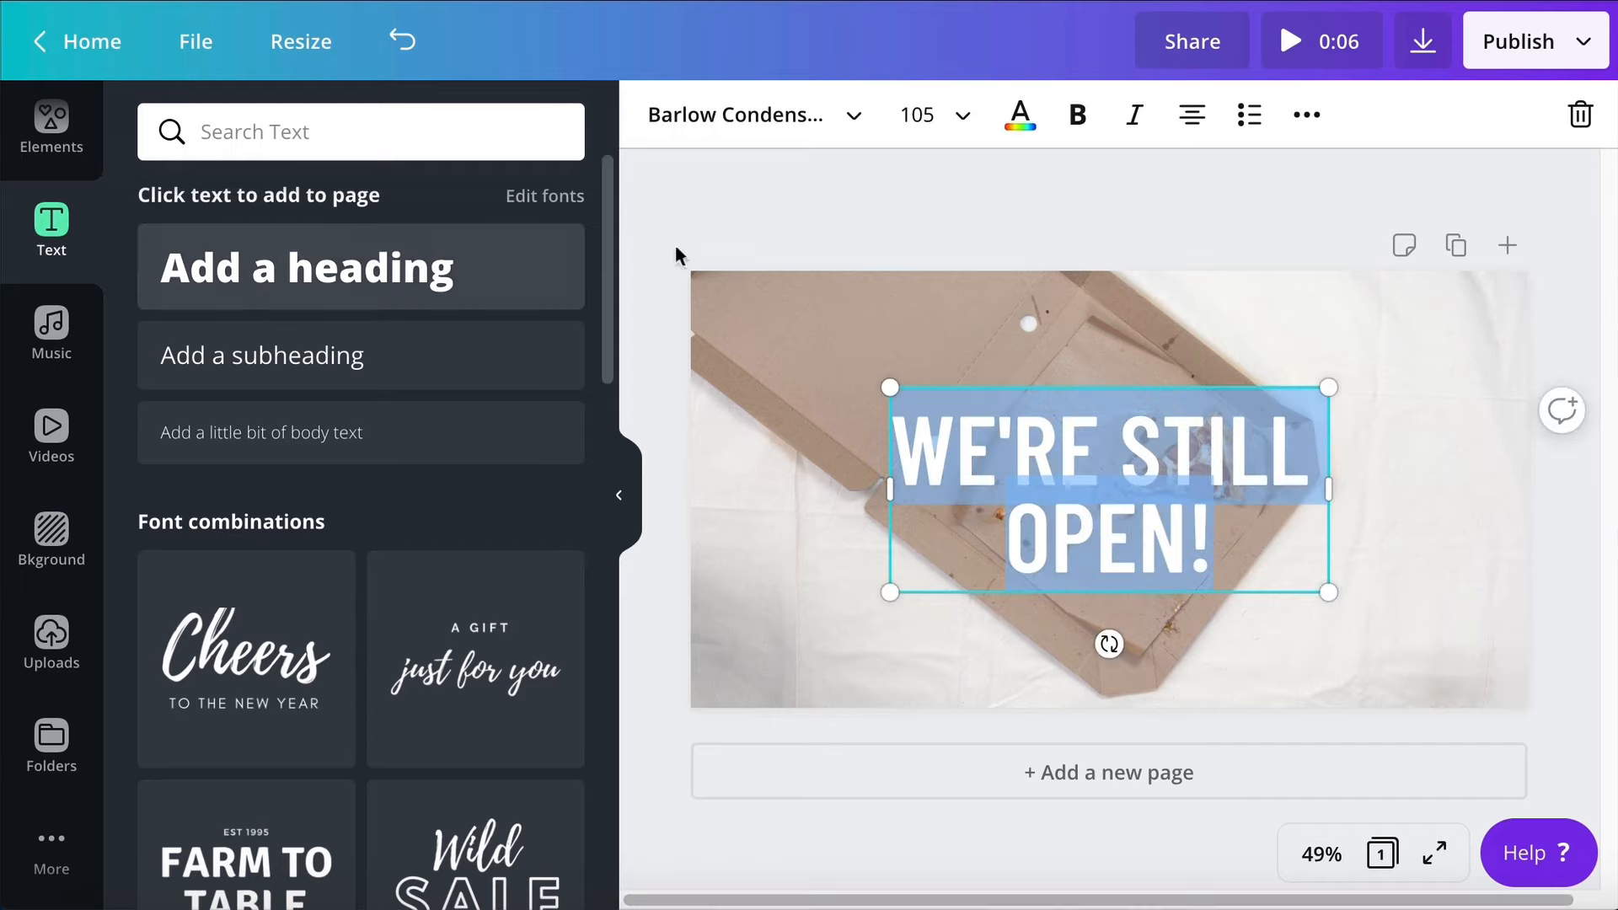
left_click(1081, 122)
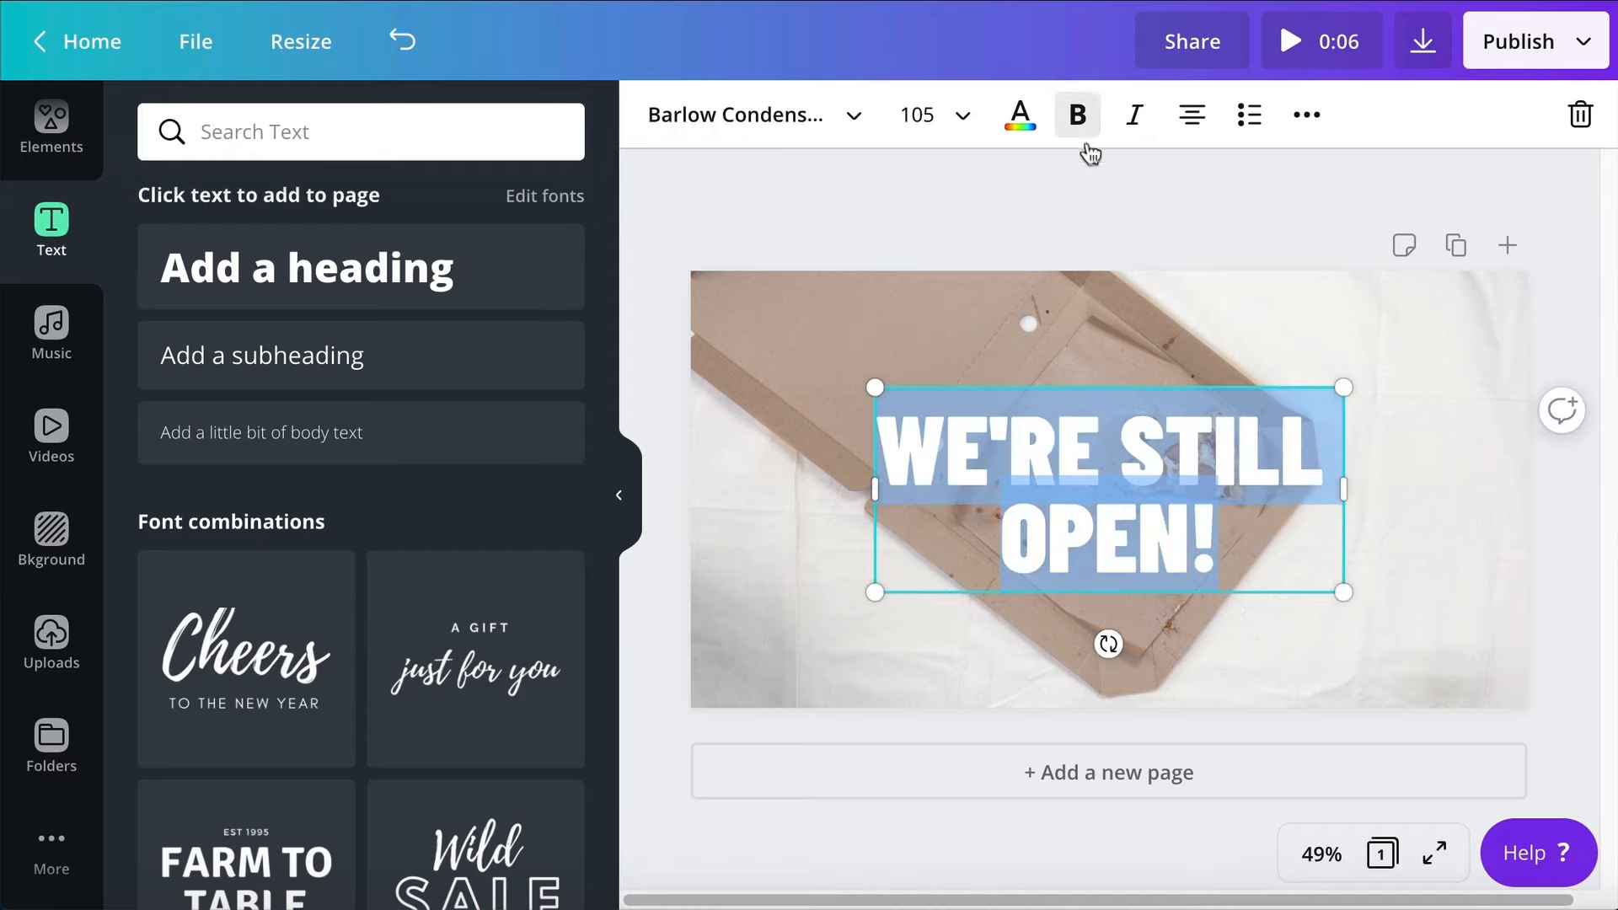
left_click(1505, 549)
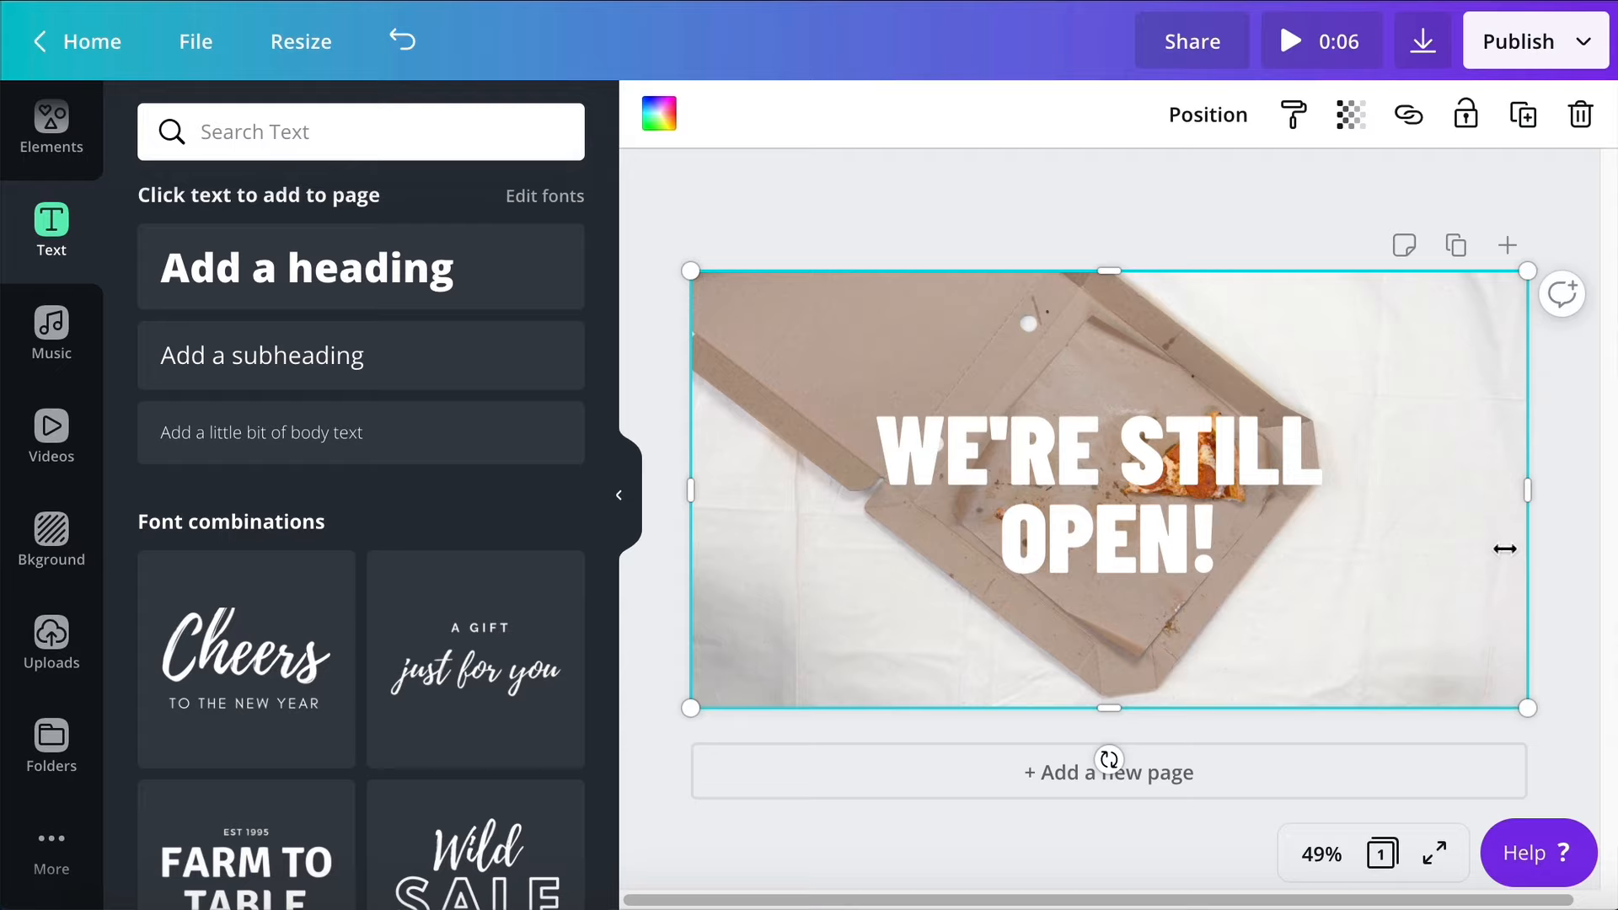
Set the heading's letter spacing to 50
left_click(1139, 533)
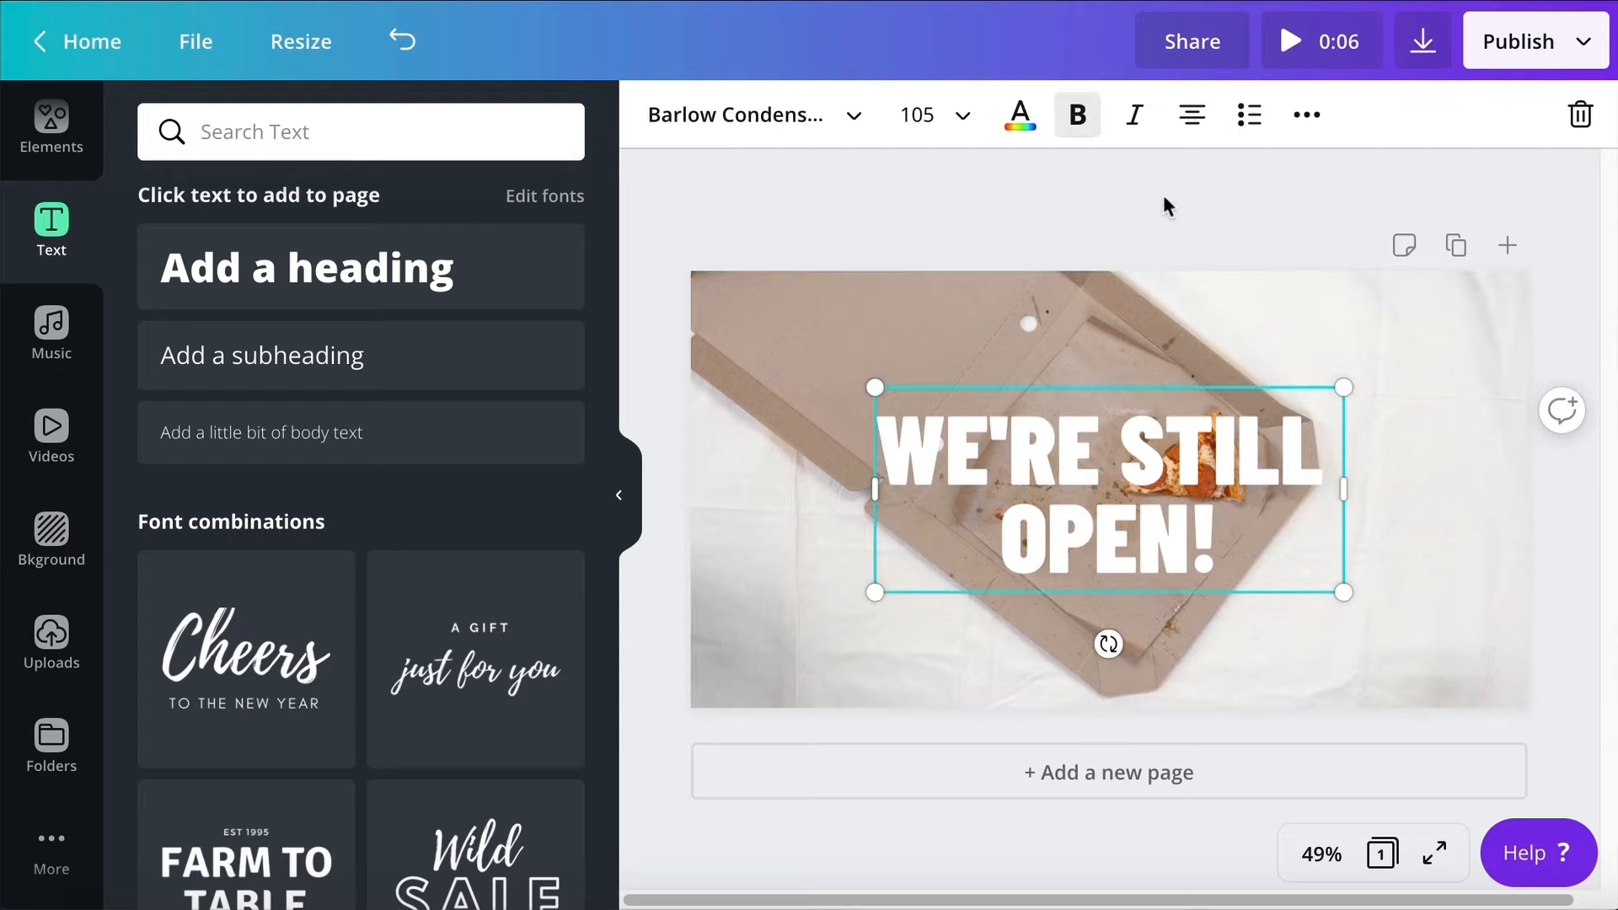
left_click(1306, 115)
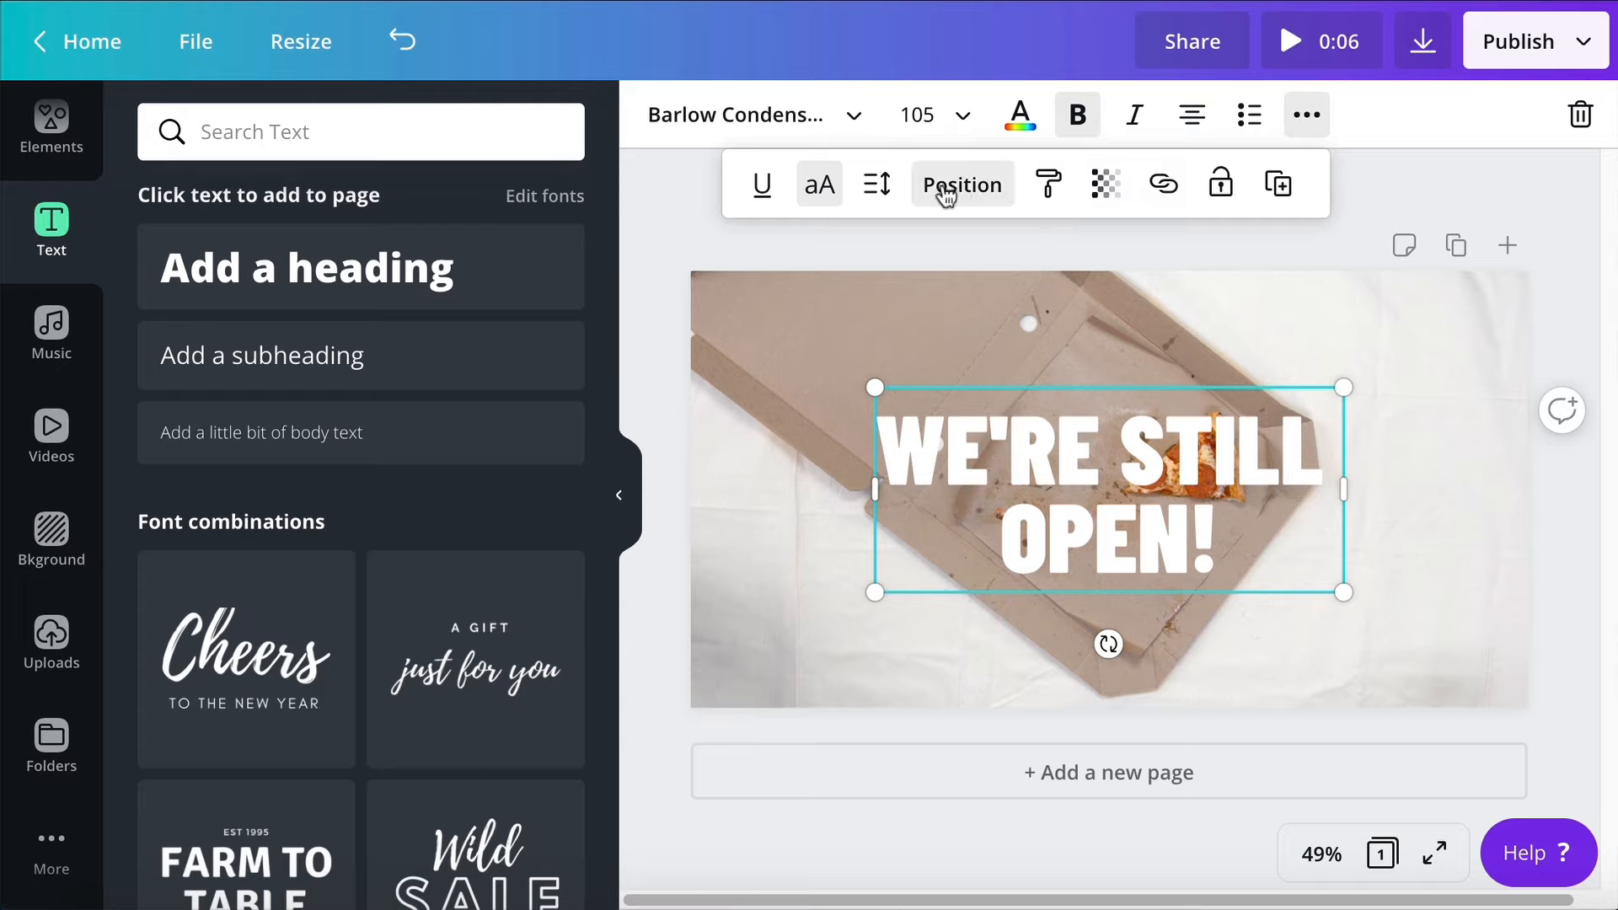
left_click(881, 184)
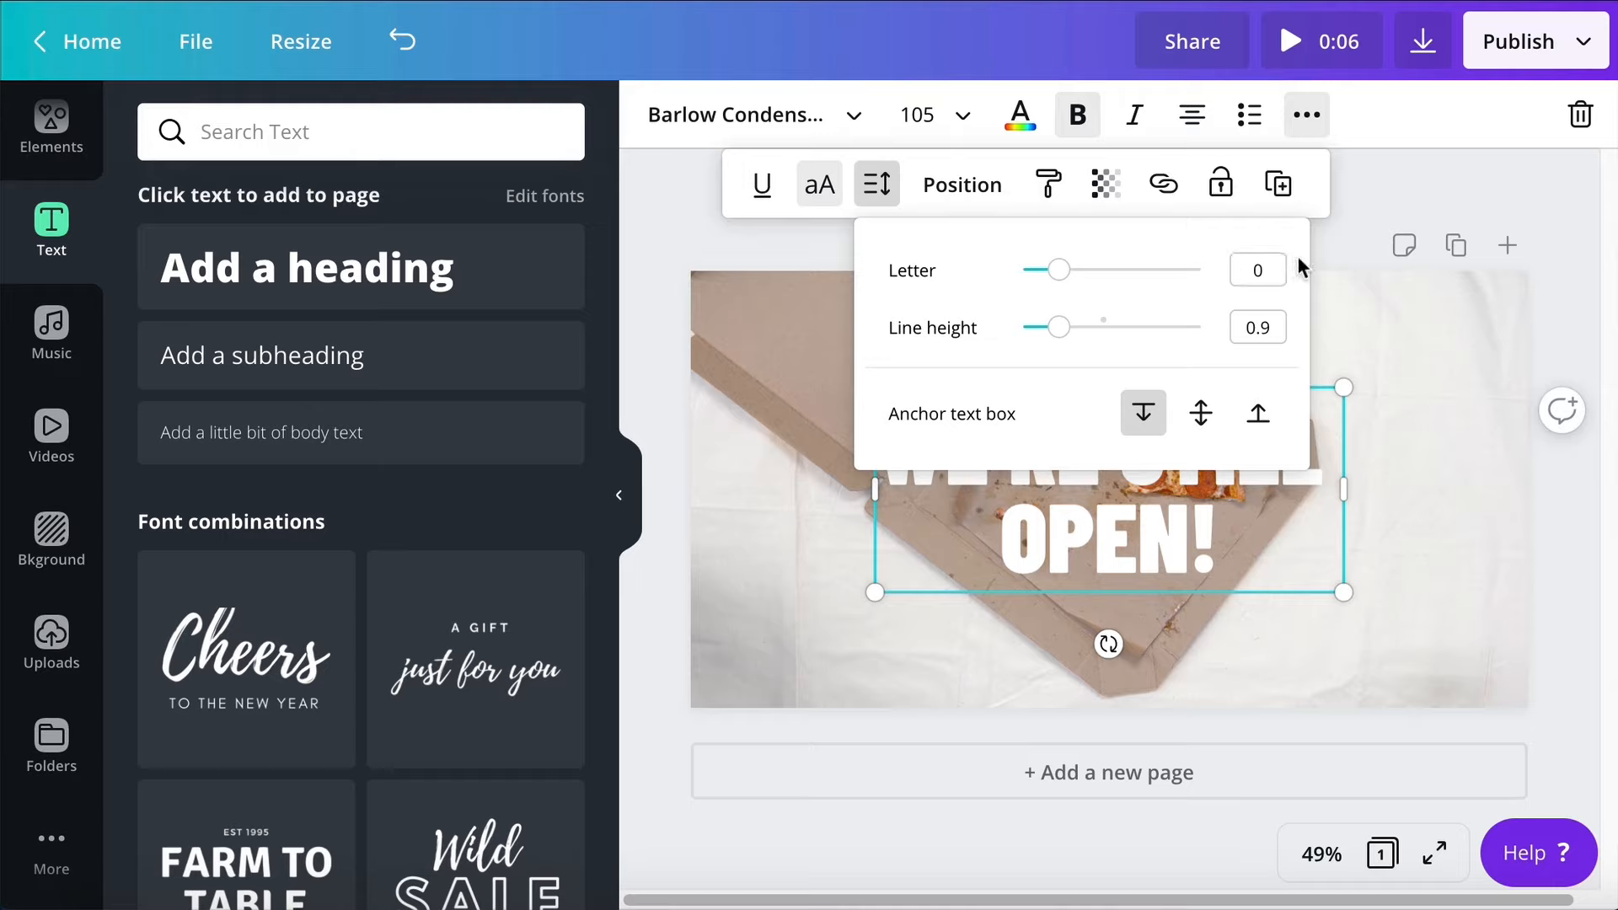
left_click(1242, 275)
type("5")
key("Return")
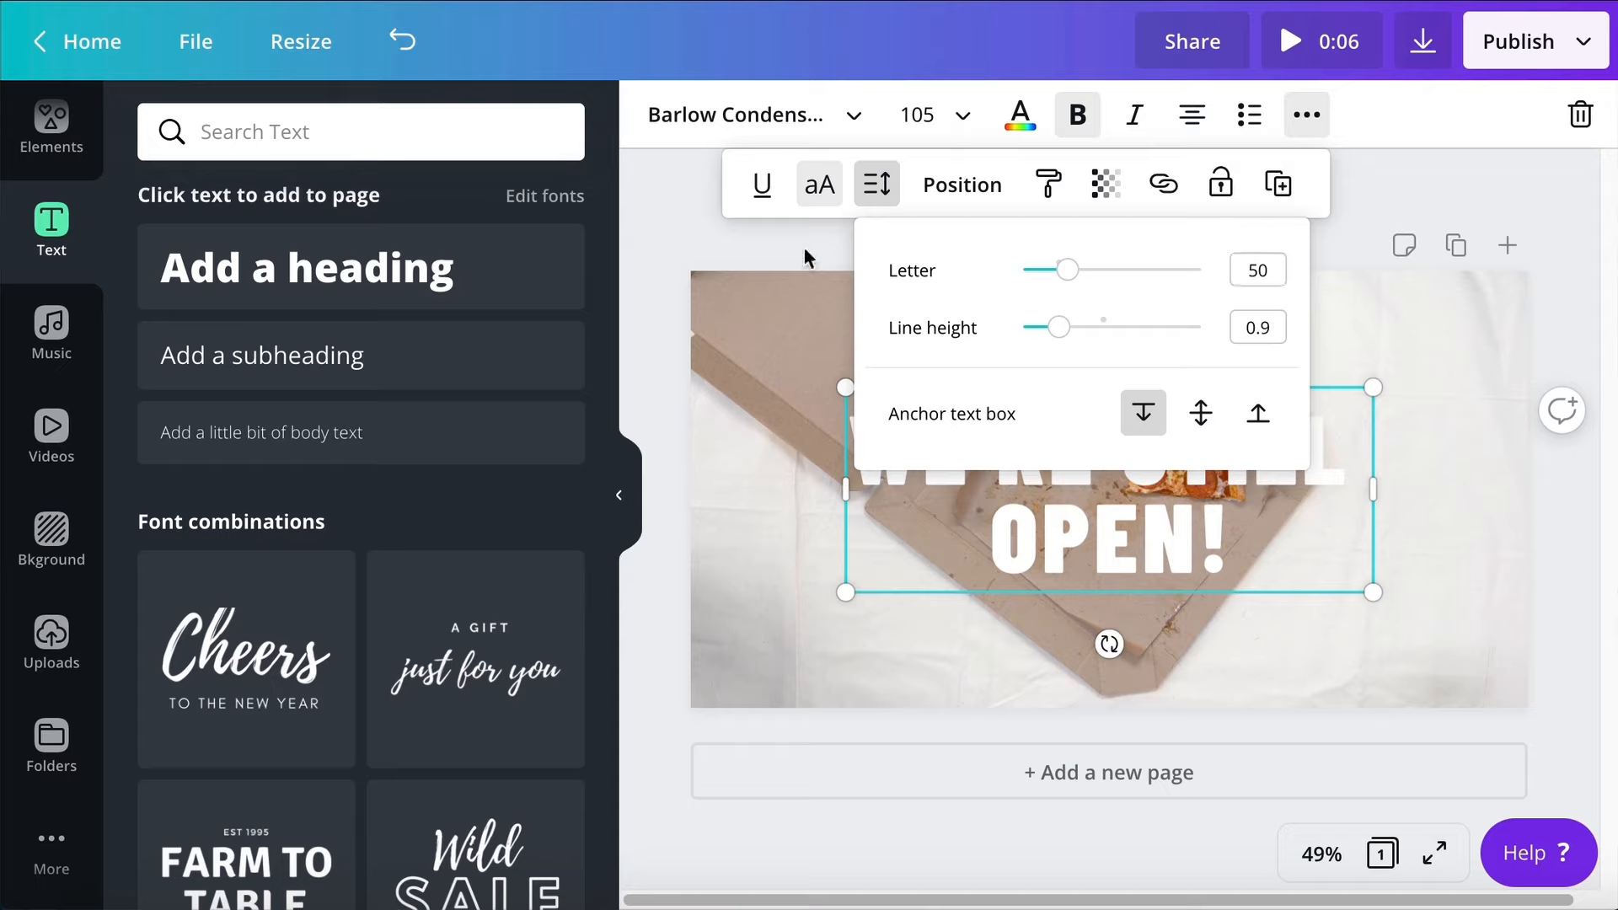
left_click(814, 261)
Align the heading to the page's horizontal center
left_click_drag(1092, 462, 1096, 466)
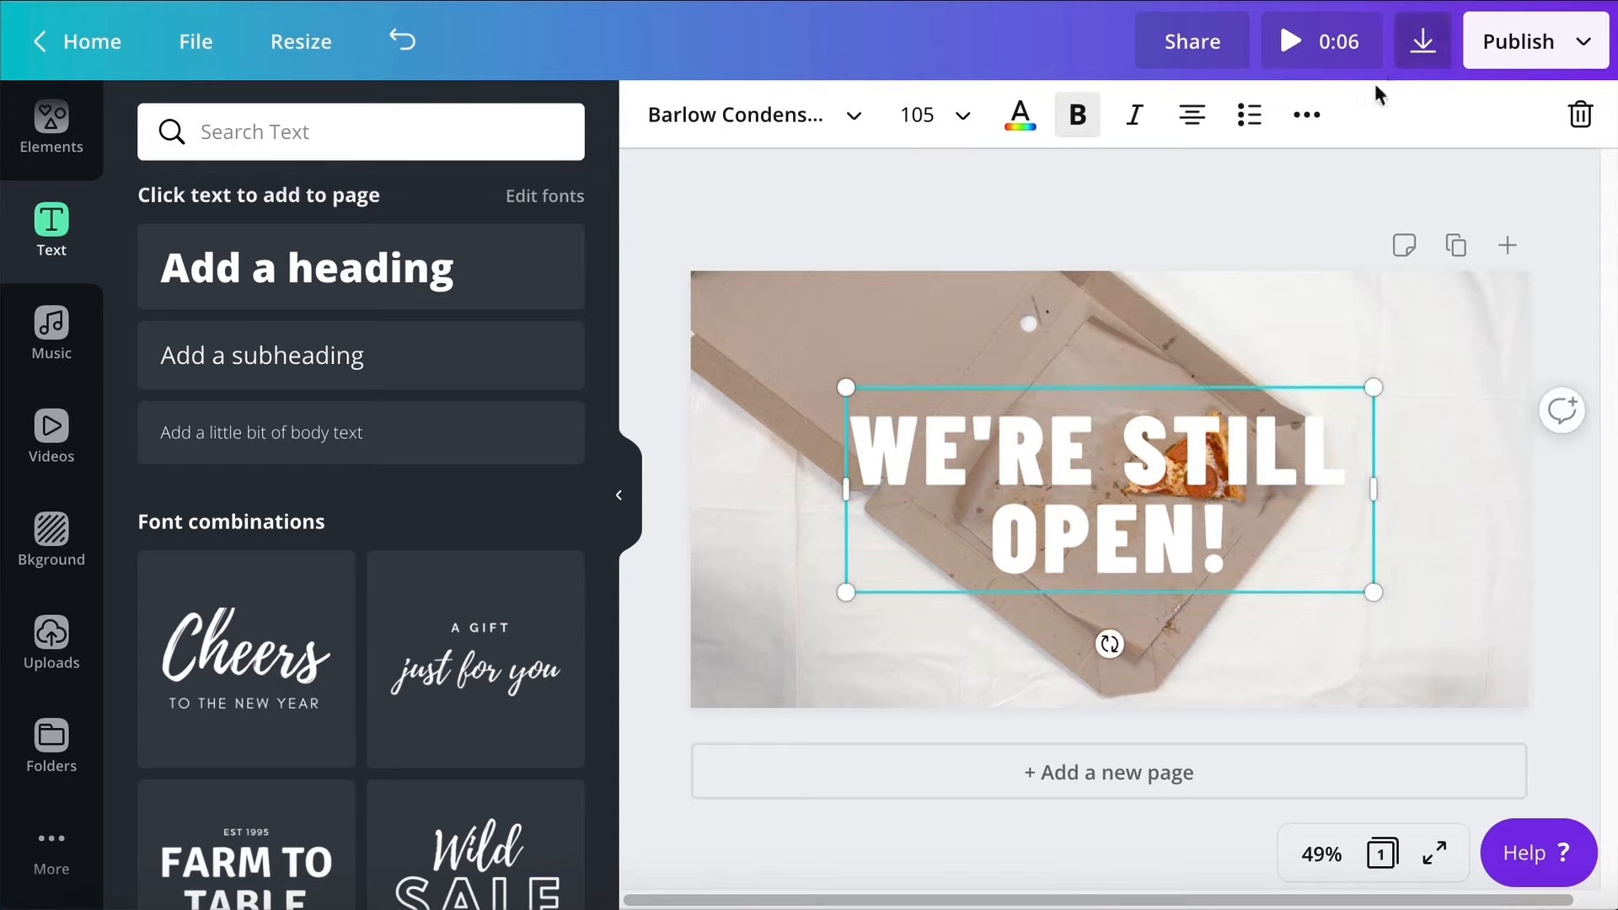
left_click(1307, 115)
left_click(944, 201)
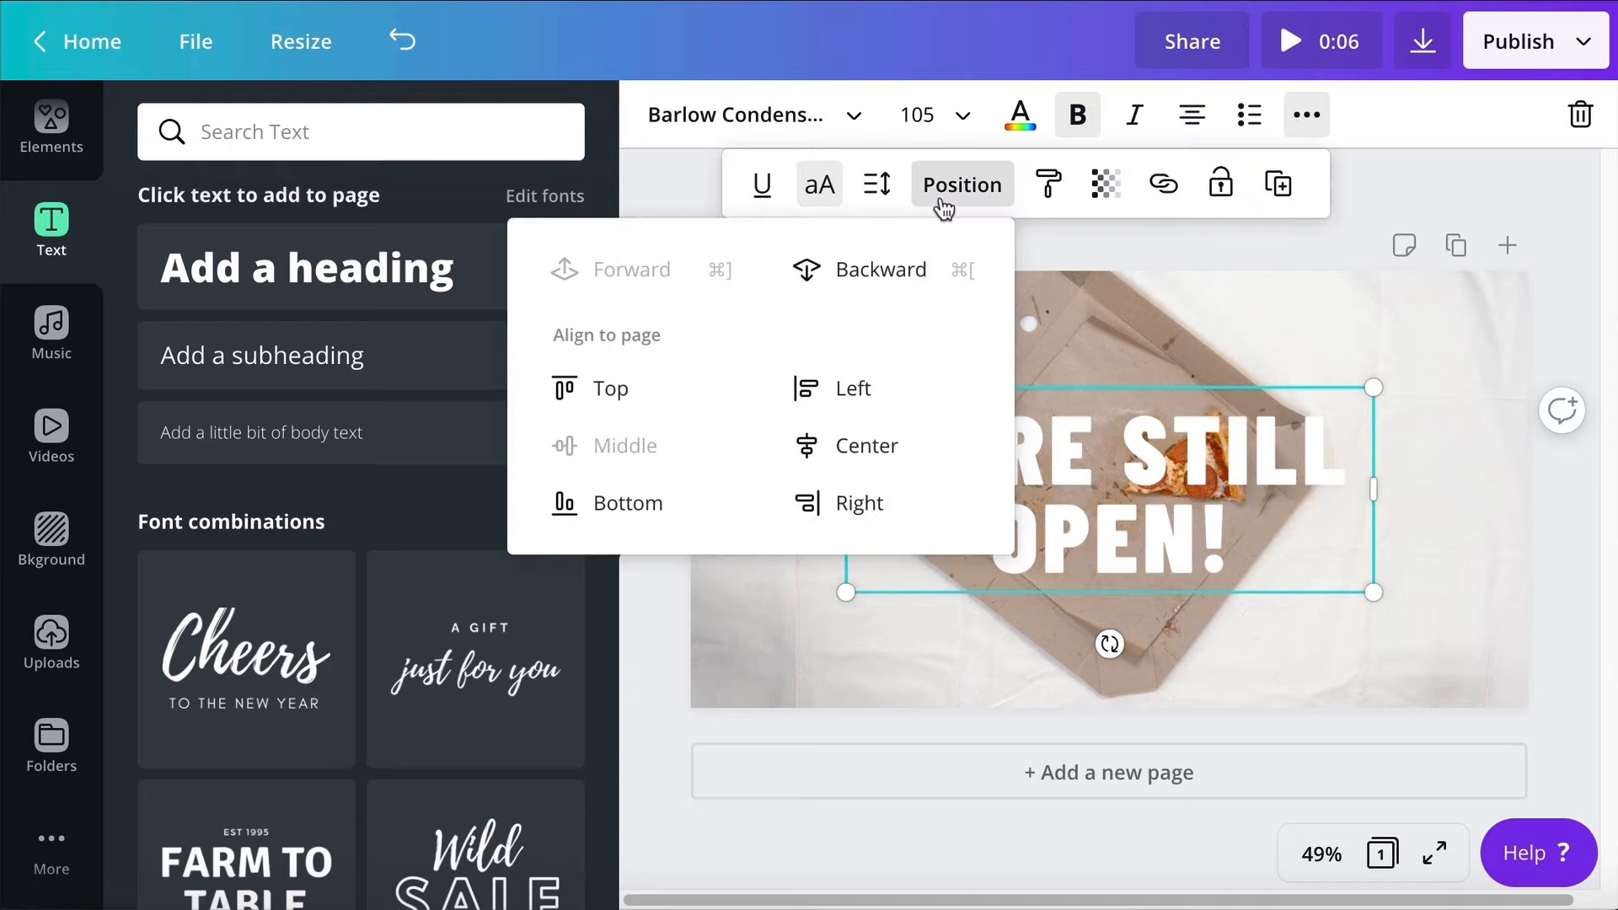
left_click(859, 456)
left_click(838, 629)
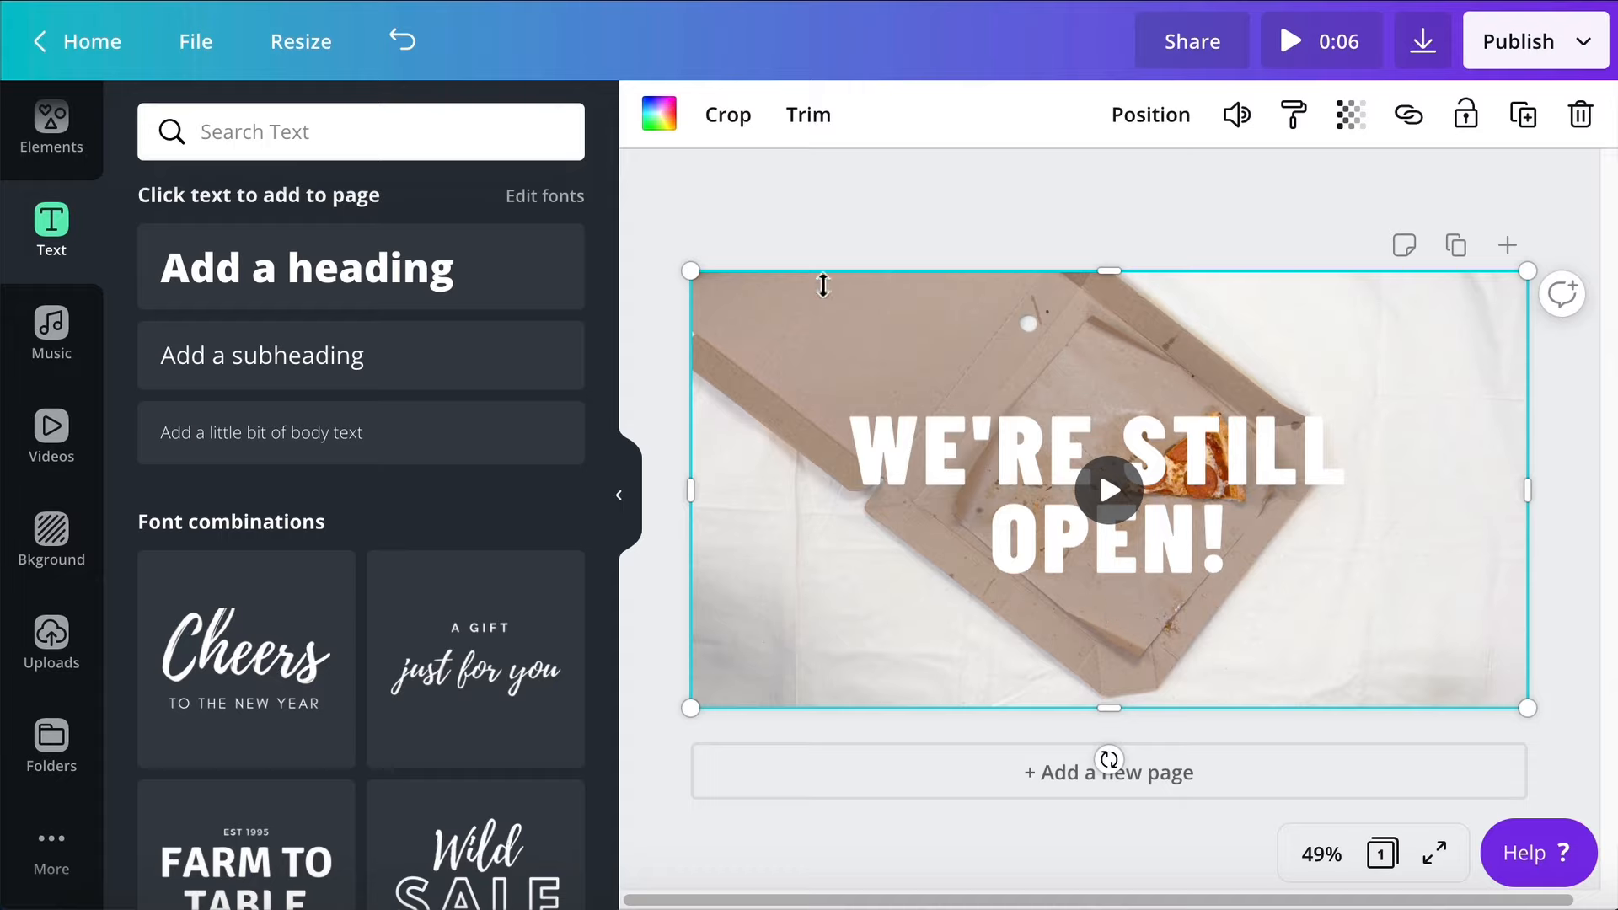
Add a grey rectangle and resize it into a thin bar beneath the heading, as wide as the heading's text box
left_click(823, 499)
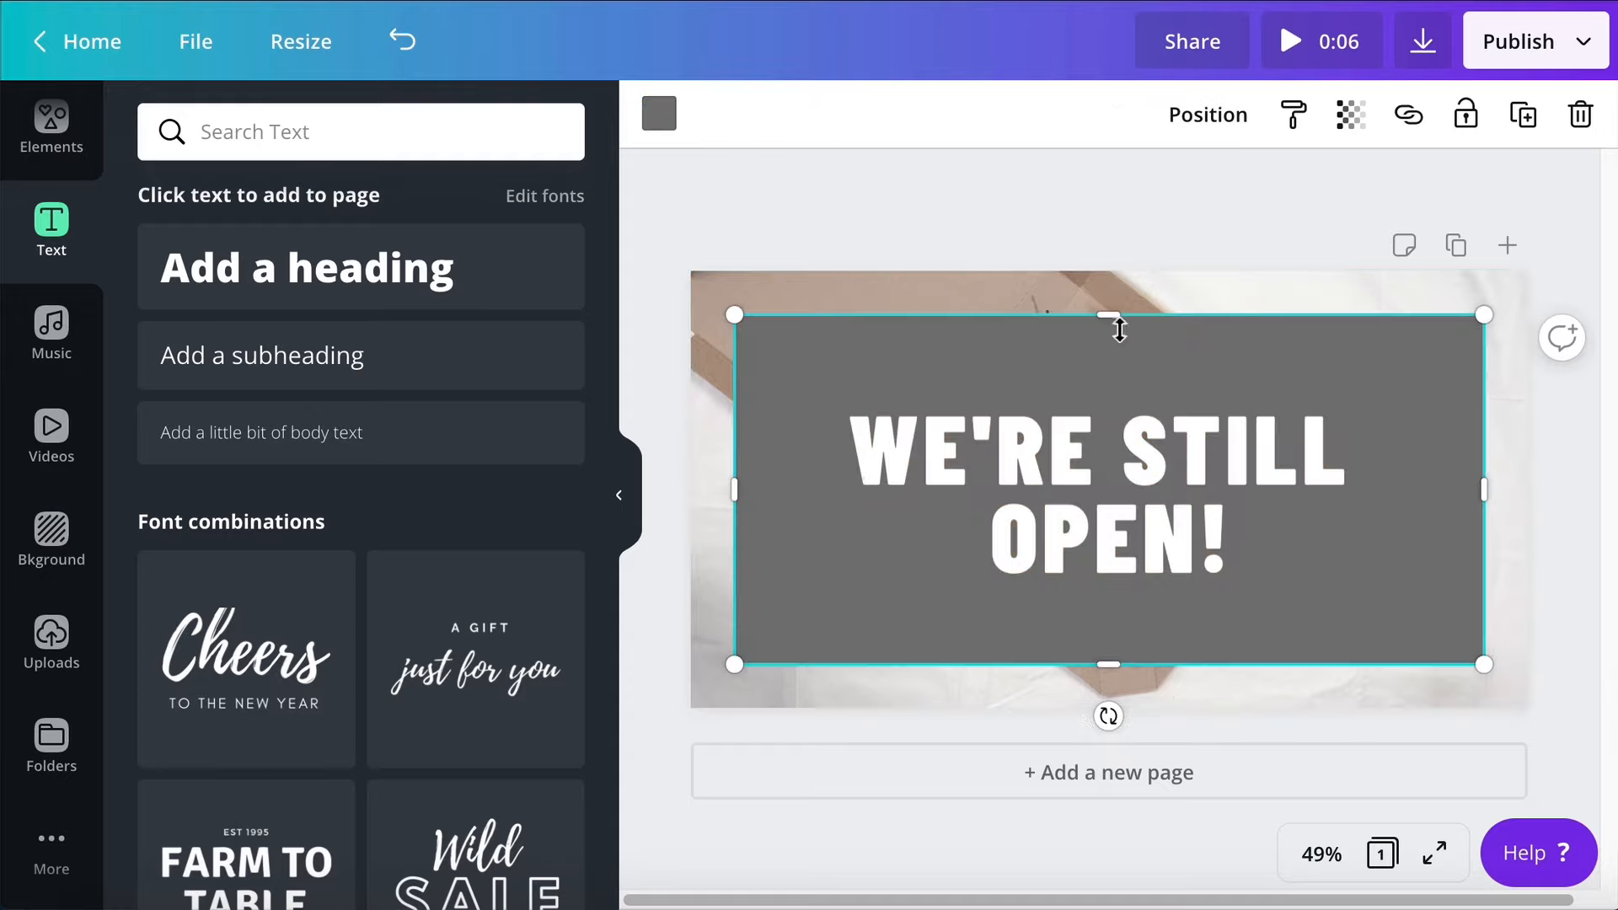
left_click_drag(735, 316, 833, 604)
left_click_drag(1475, 627, 1369, 603)
Narrow the heading's text box to fit its letters and shorten the grey bar to the same width
left_click(1294, 477)
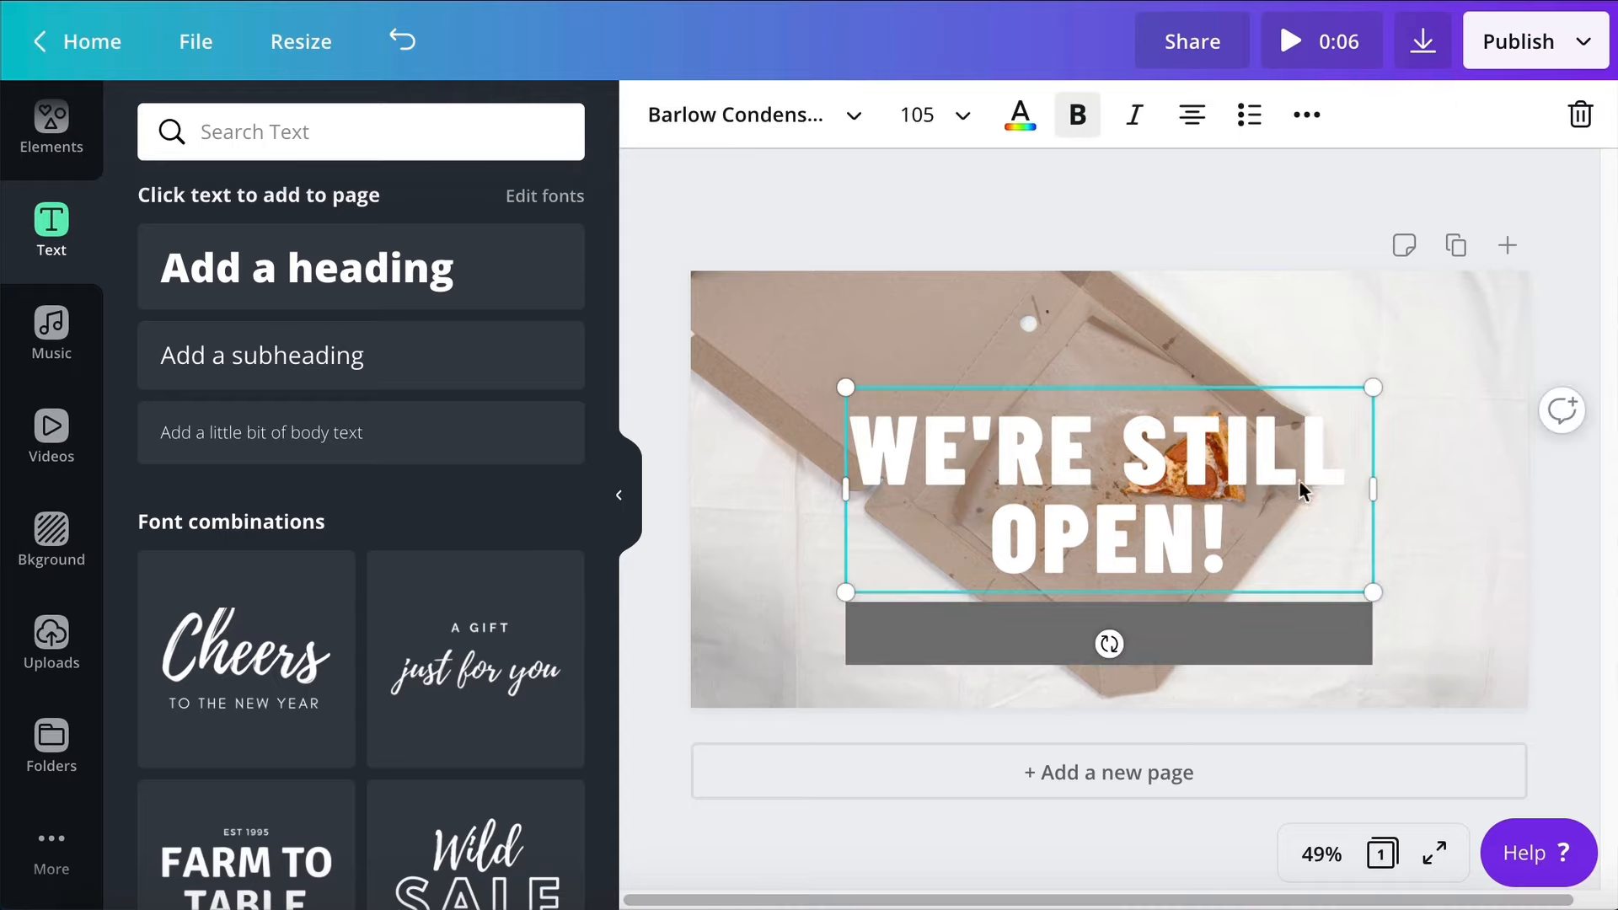
left_click_drag(1362, 485, 1345, 484)
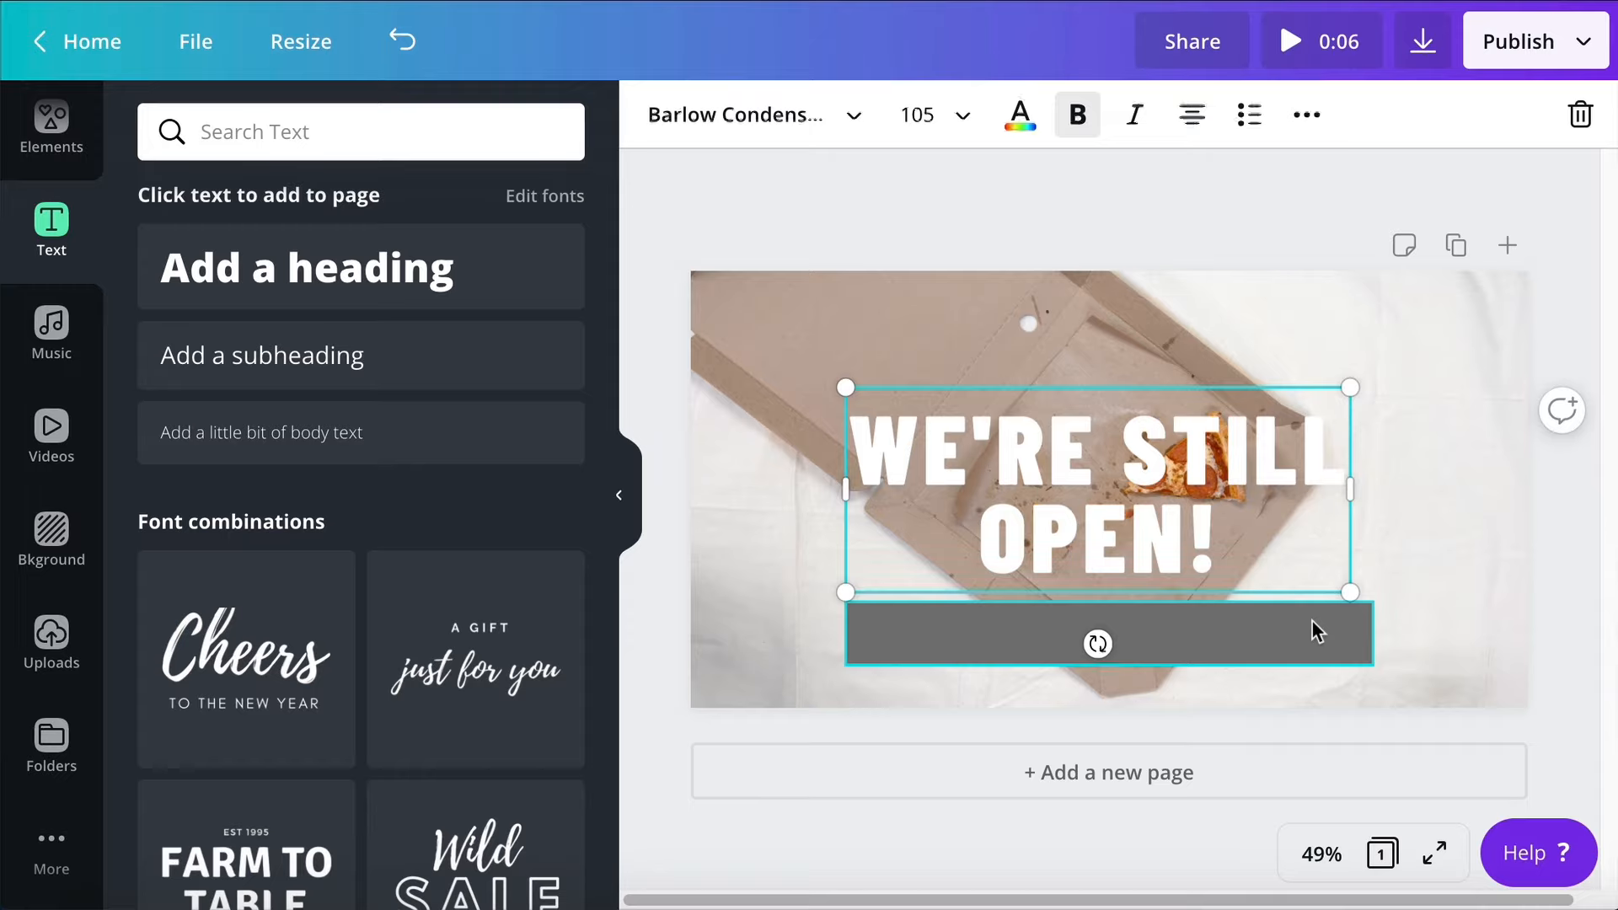
left_click(1311, 624)
left_click_drag(1363, 634, 1347, 633)
Group the heading with the grey bar and align the group to the page's horizontal center, keeping its original height on the page
left_click_drag(970, 207, 1155, 705)
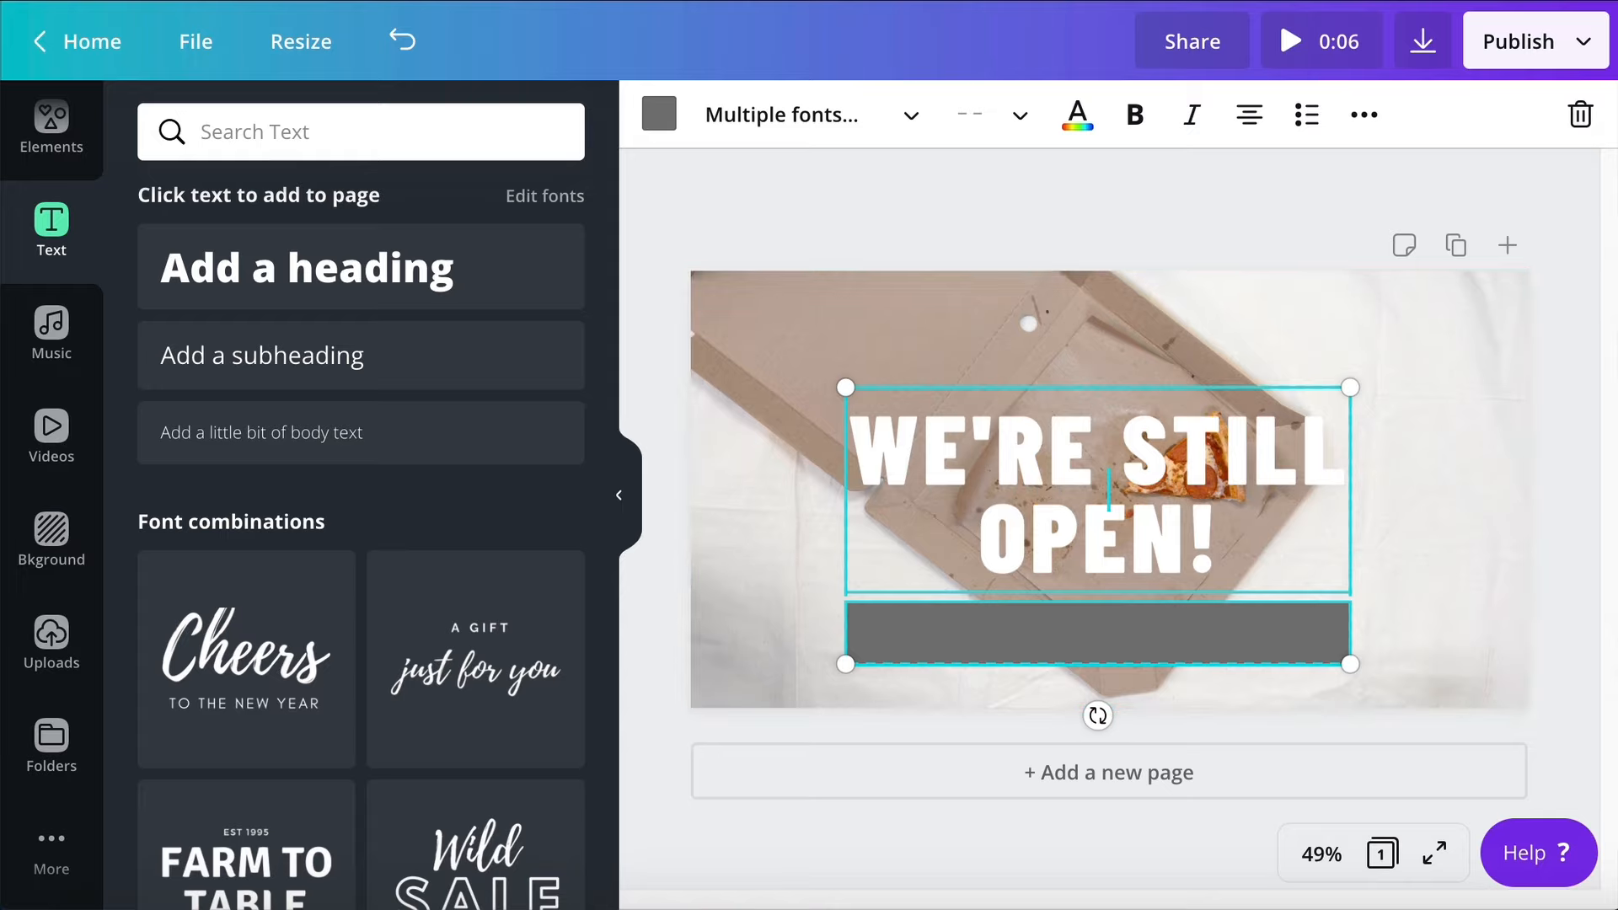
left_click(1362, 118)
left_click(887, 180)
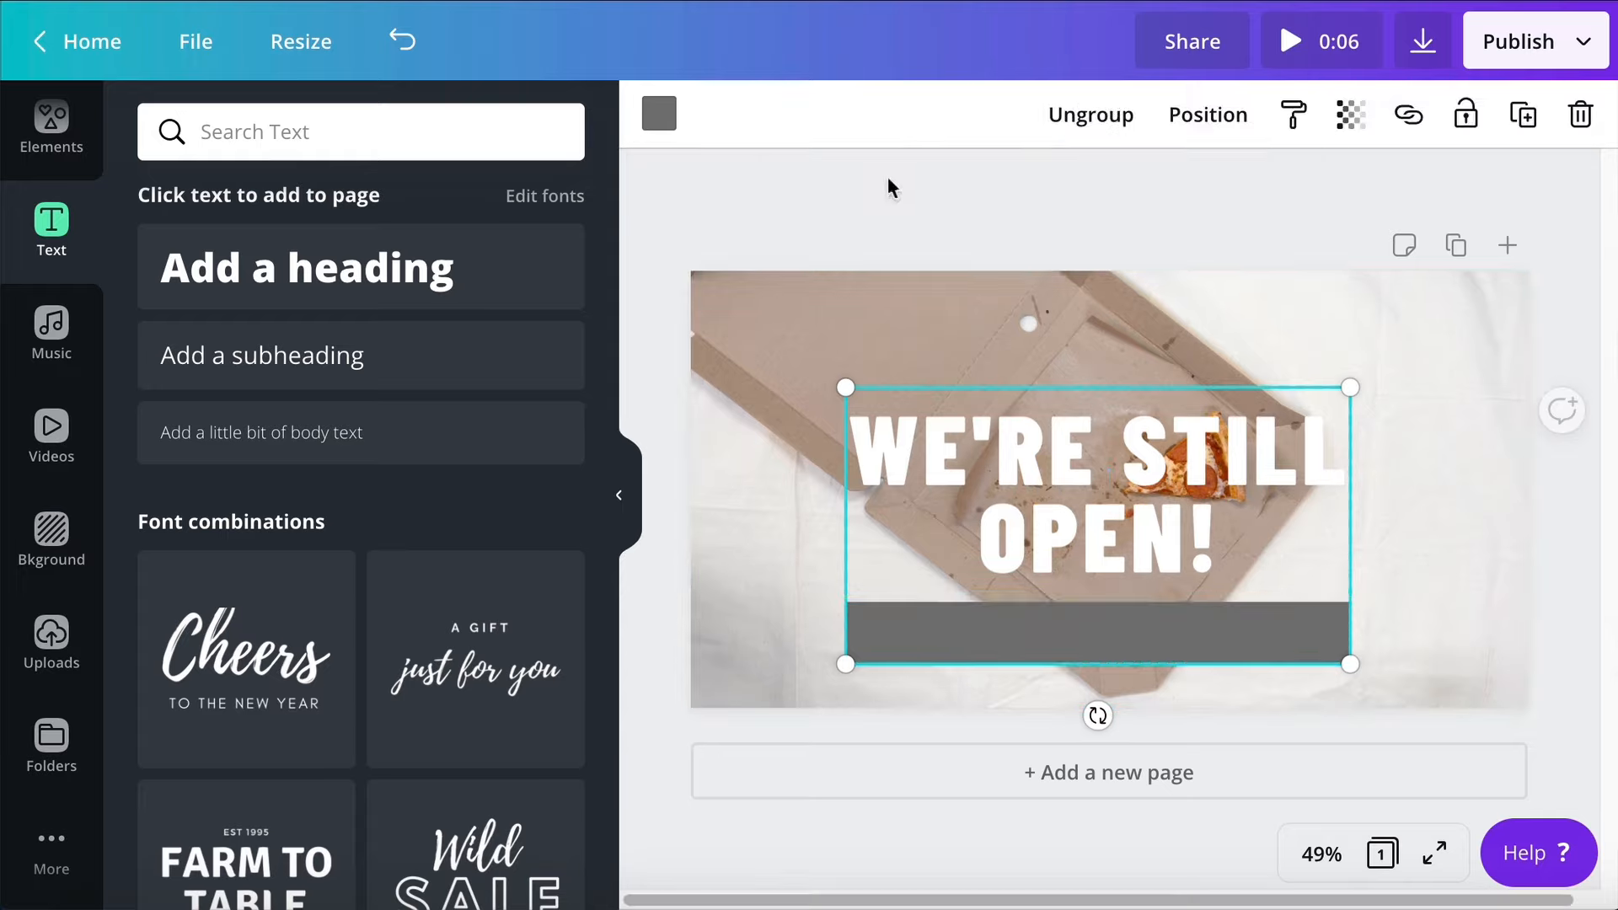
left_click(1168, 122)
left_click(1104, 377)
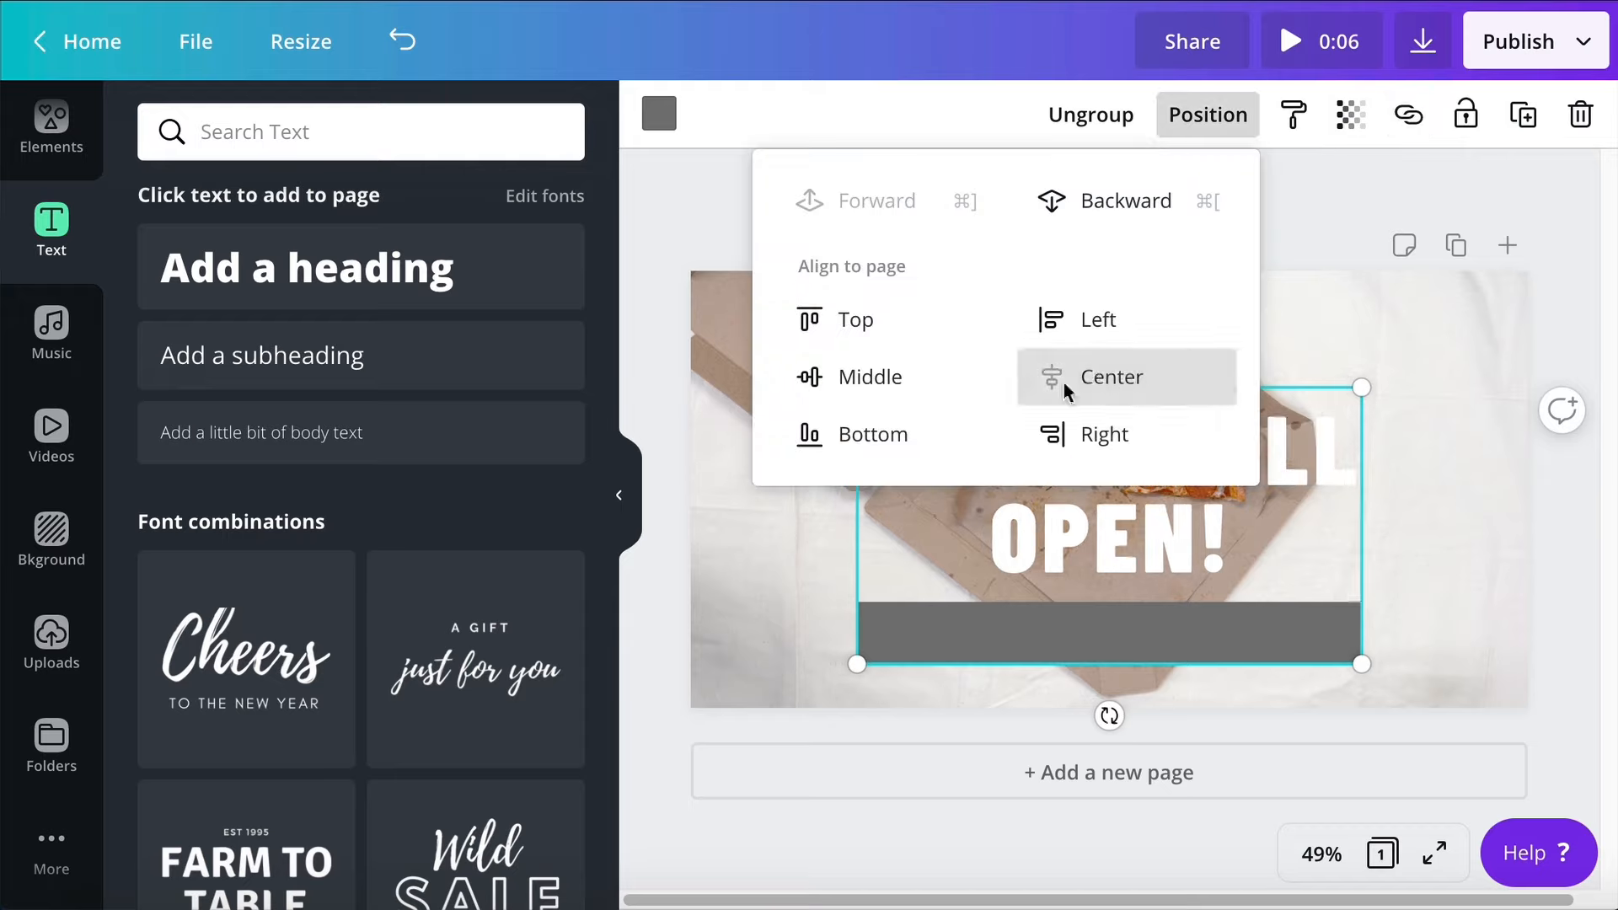
left_click(904, 401)
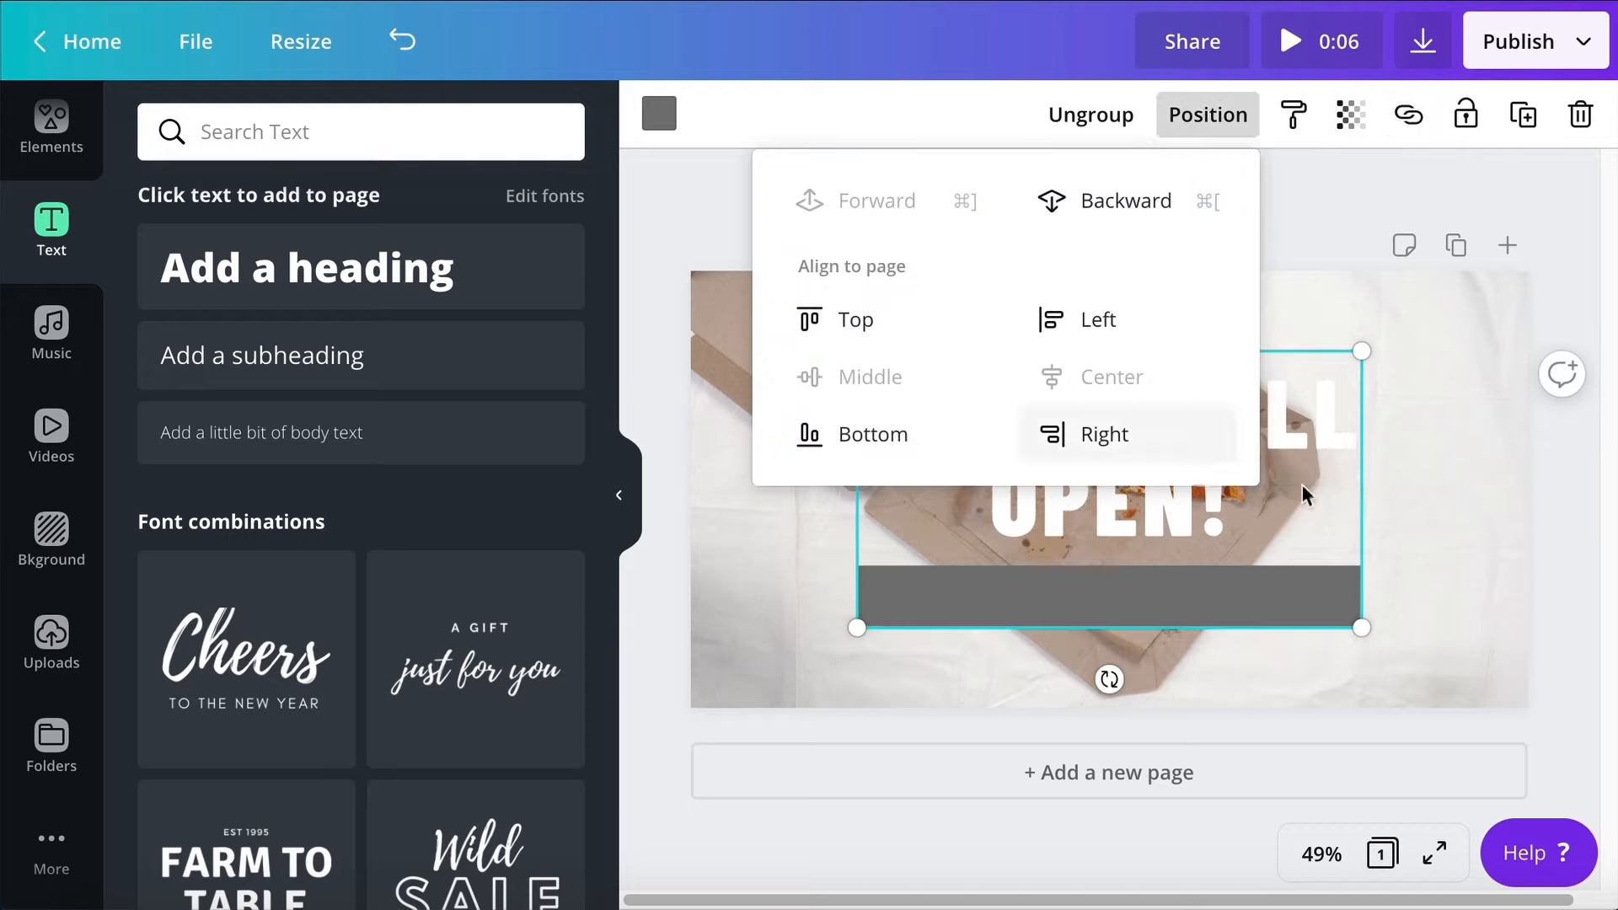
left_click_drag(1256, 609, 1257, 635)
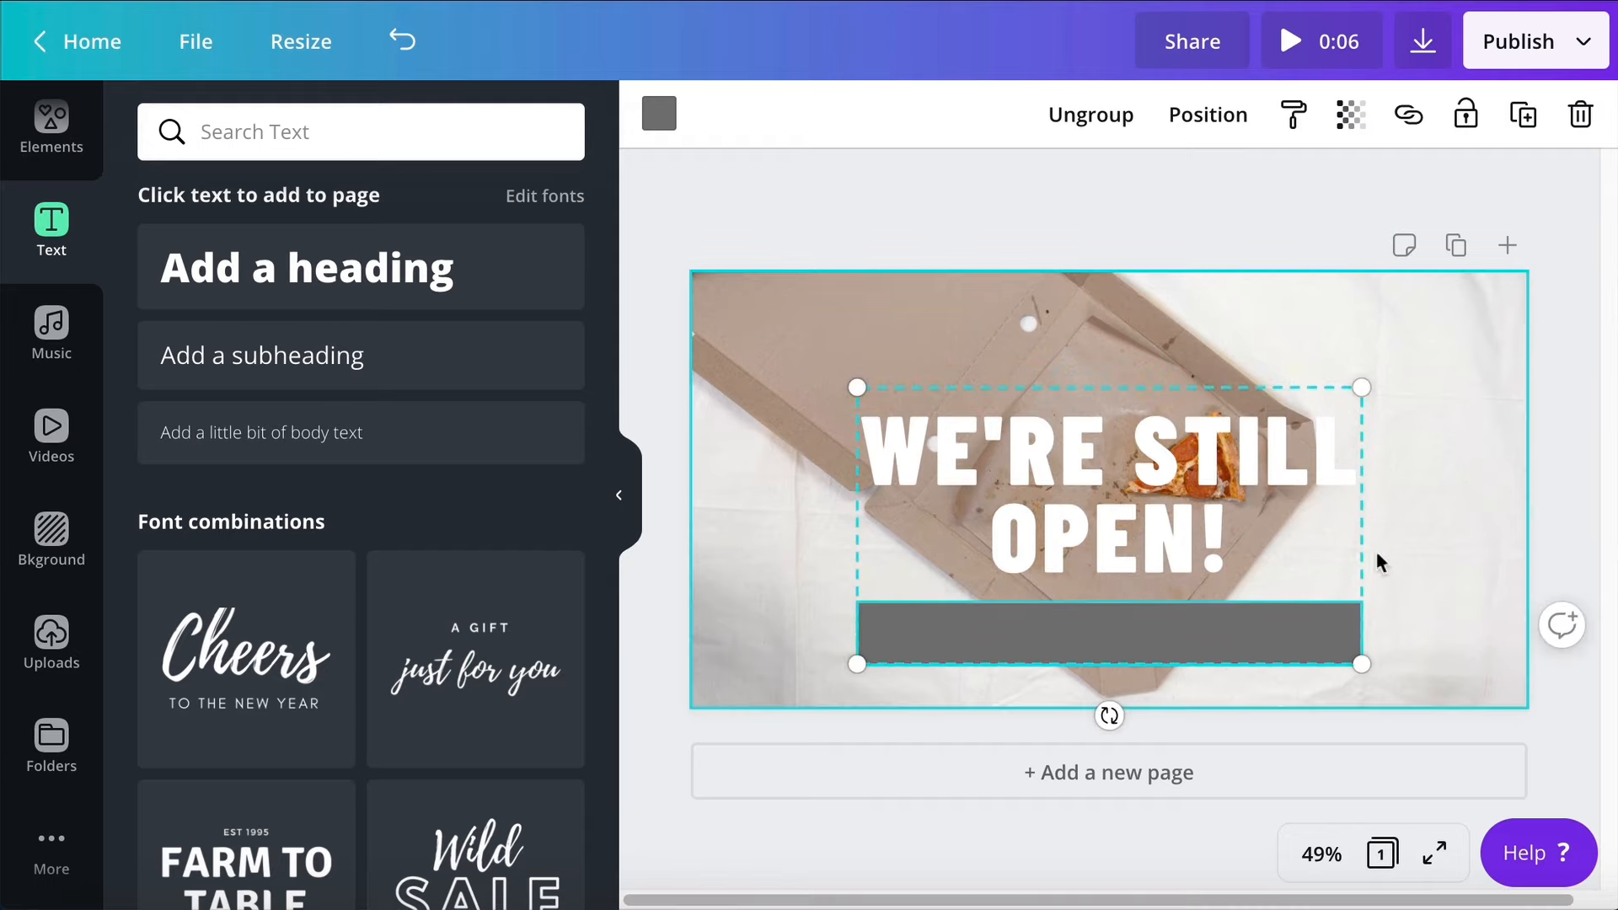
Ungroup the heading and the grey bar
left_click(1403, 544)
left_click(1253, 478)
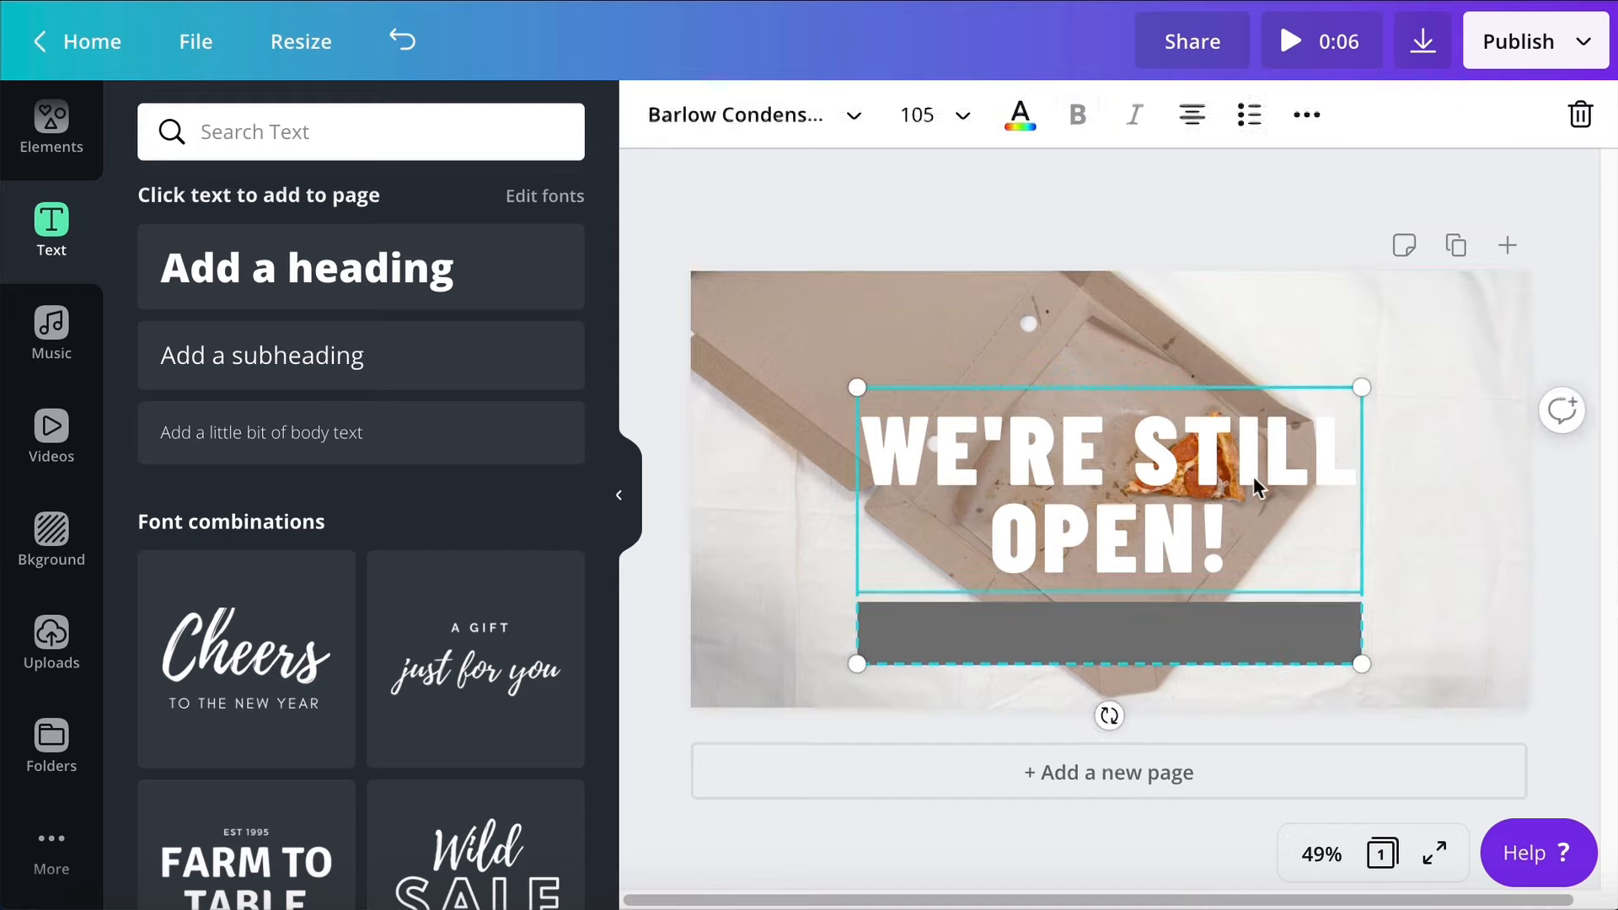
left_click(1319, 120)
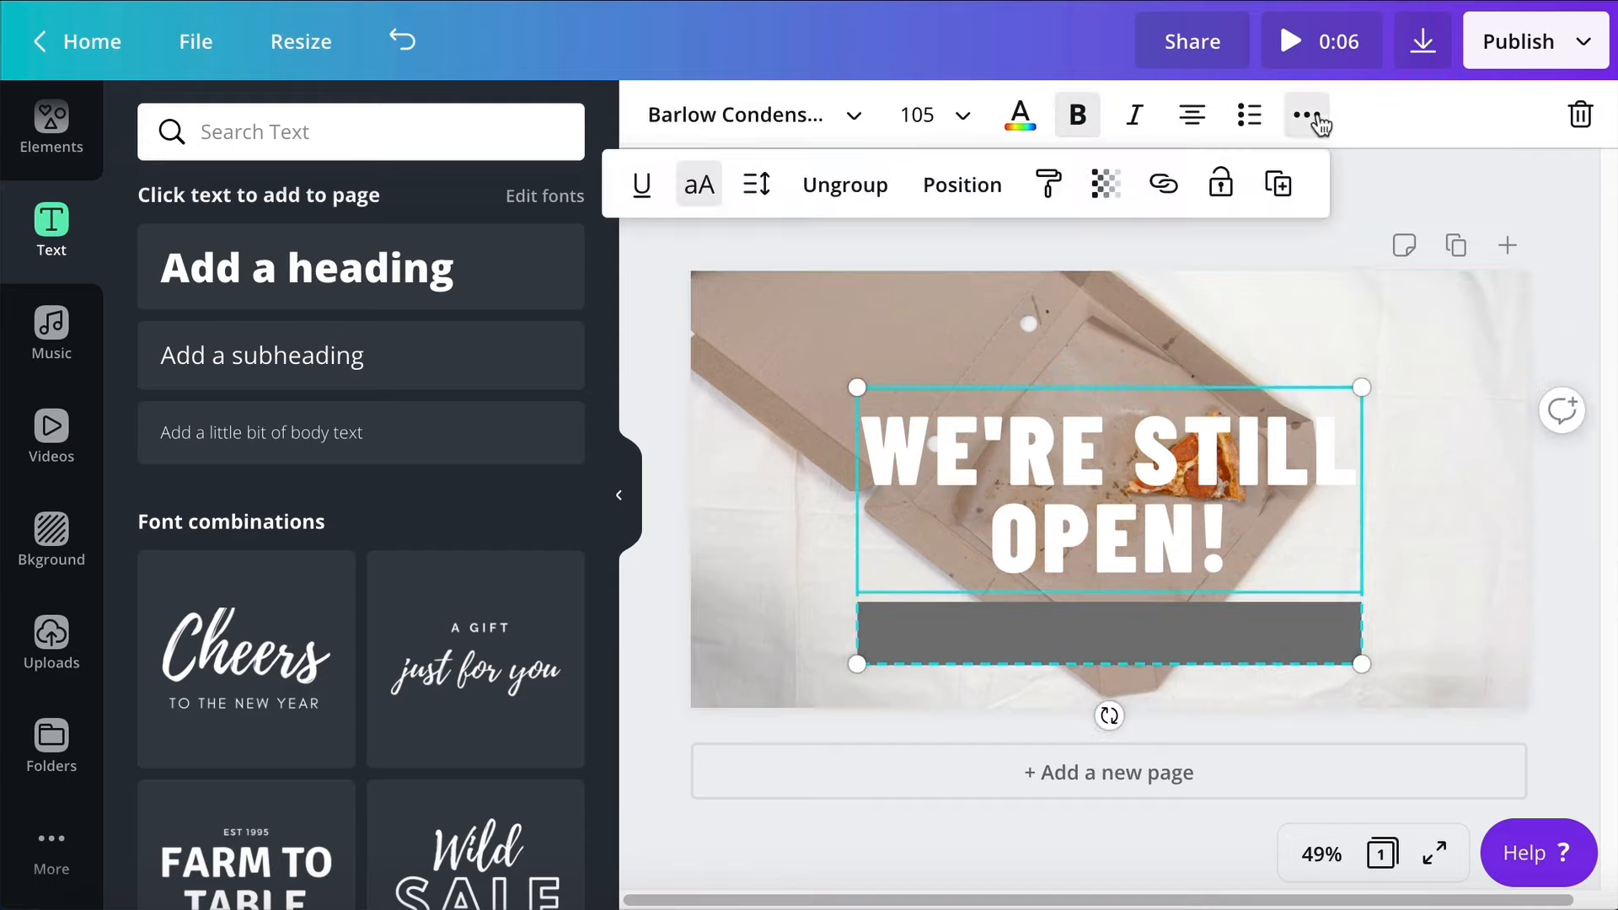
left_click(842, 190)
left_click(923, 320)
Recolor the grey bar beneath the heading with the custom red #ff120a
left_click(1025, 632)
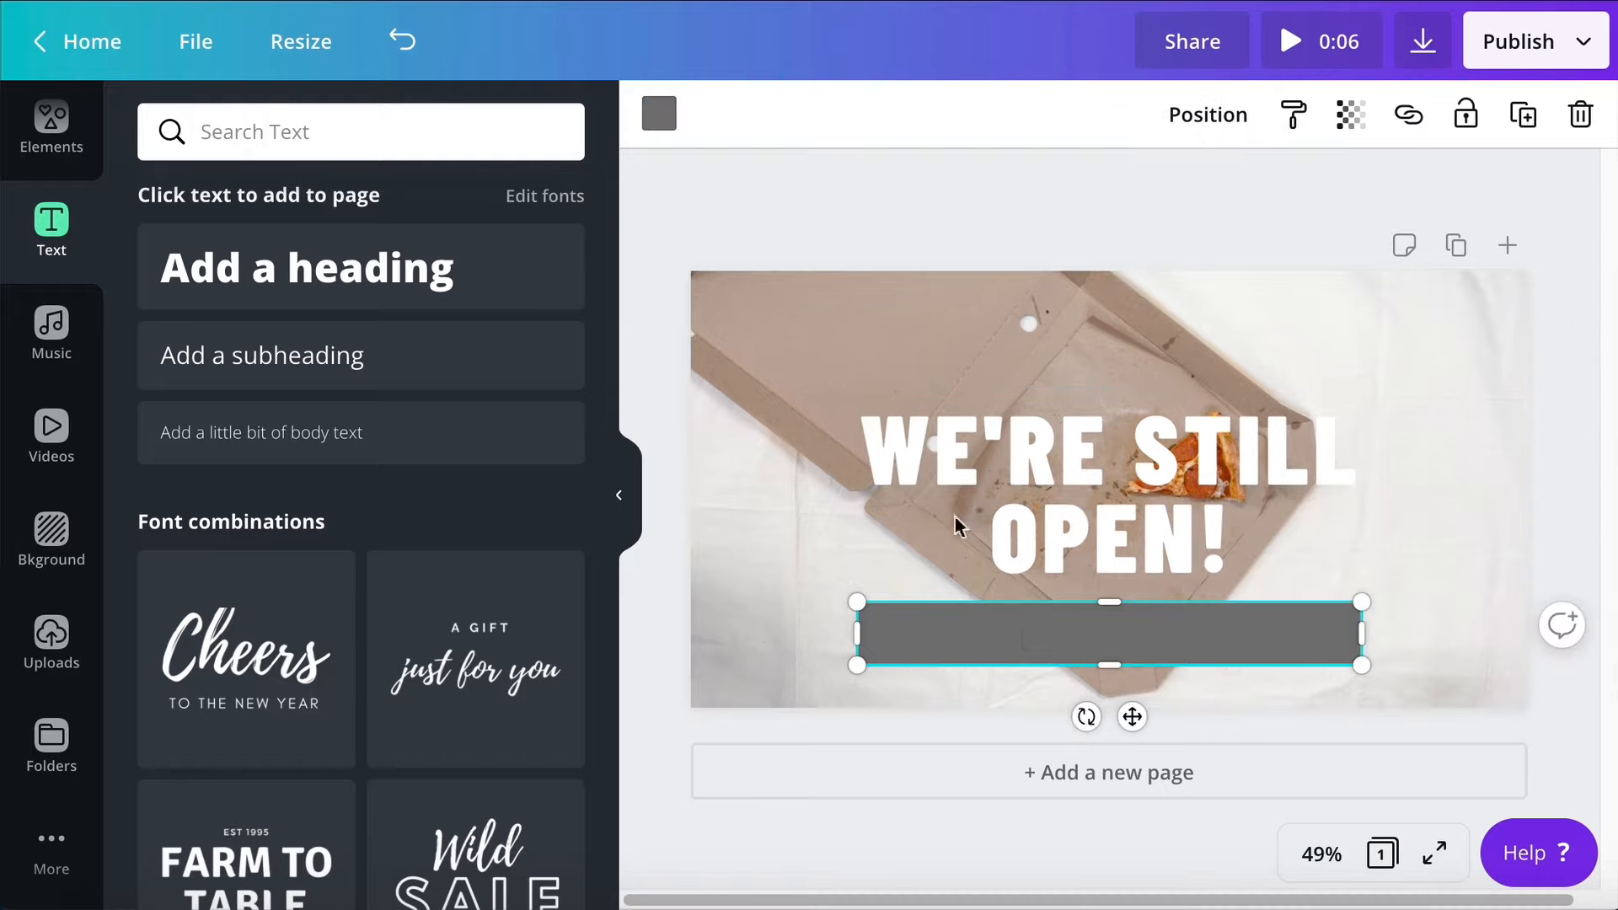
left_click(658, 113)
scroll(367, 715, "down", 2)
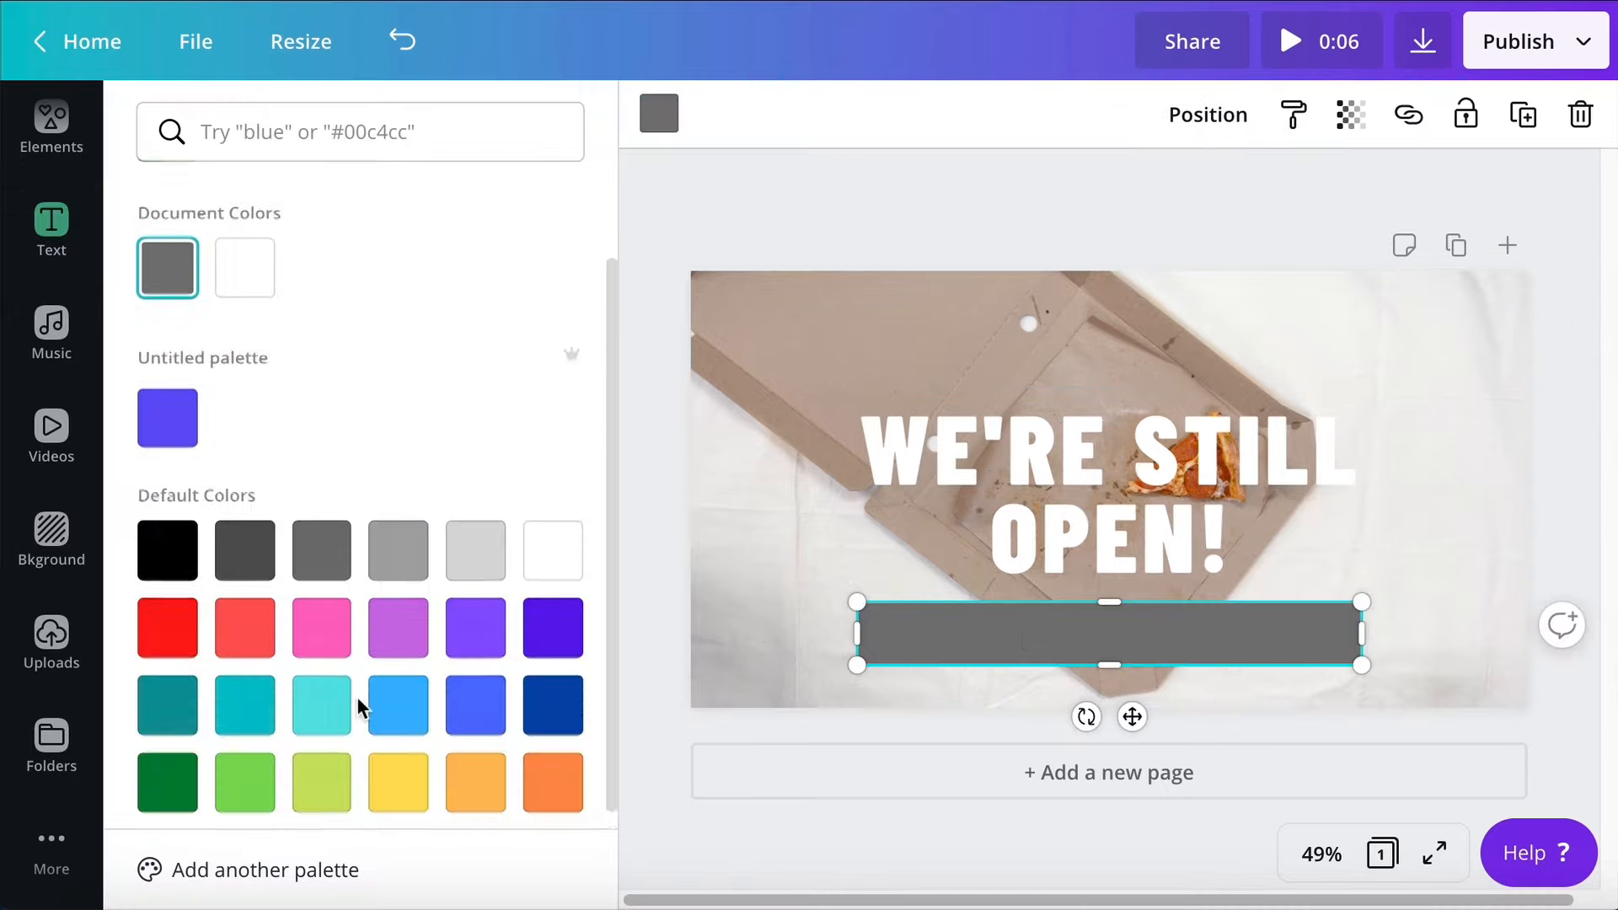
scroll(359, 702, "up", 2)
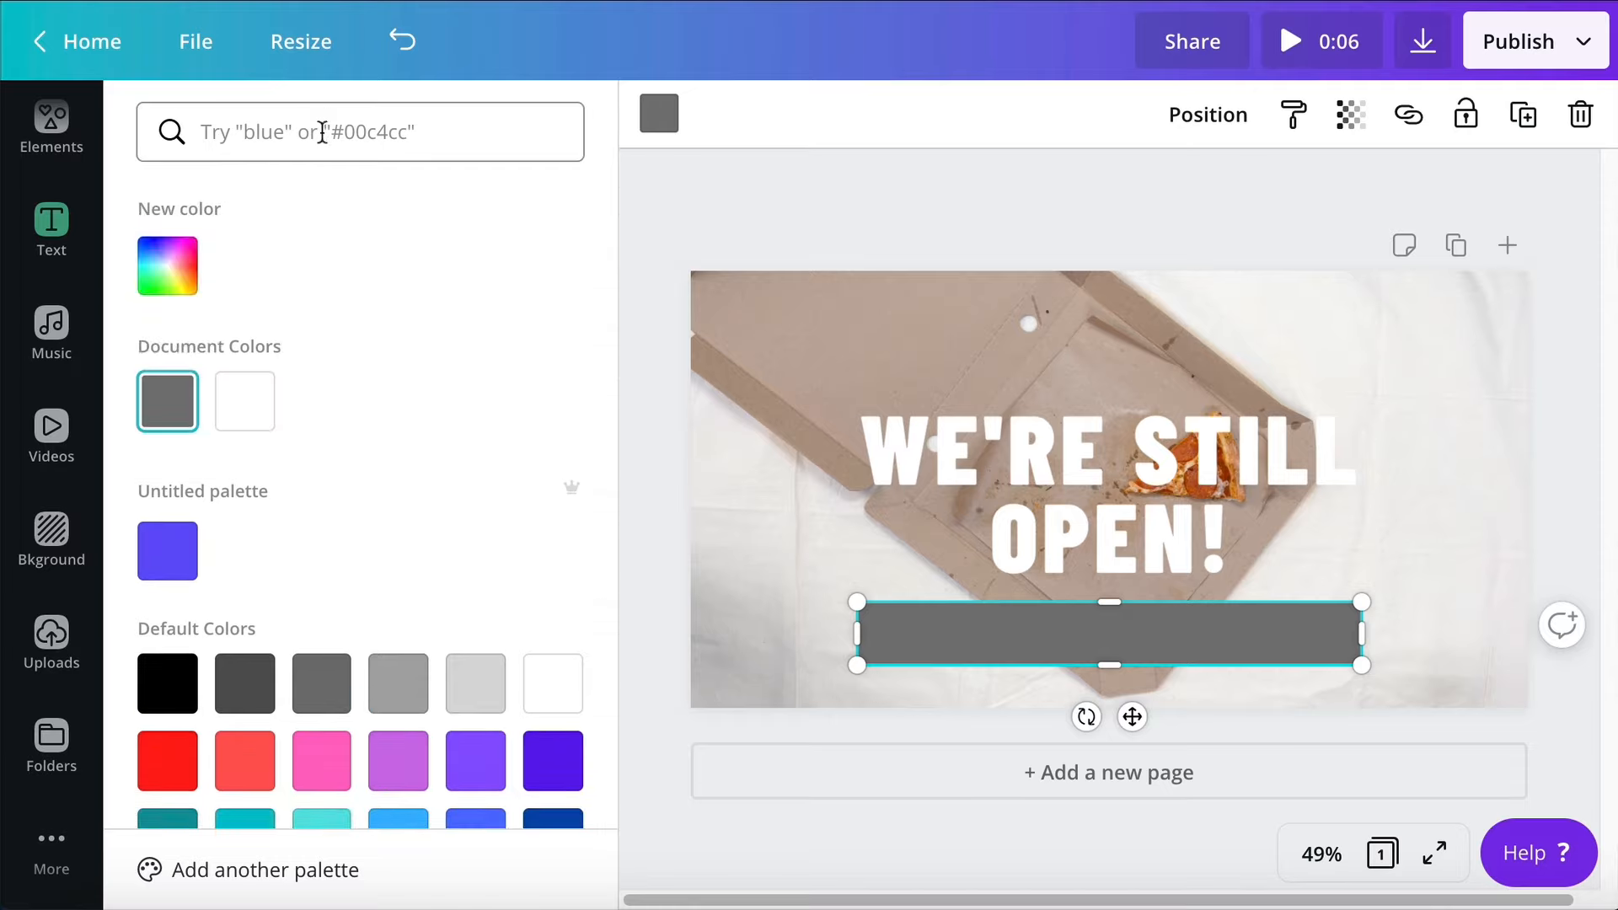
left_click(168, 266)
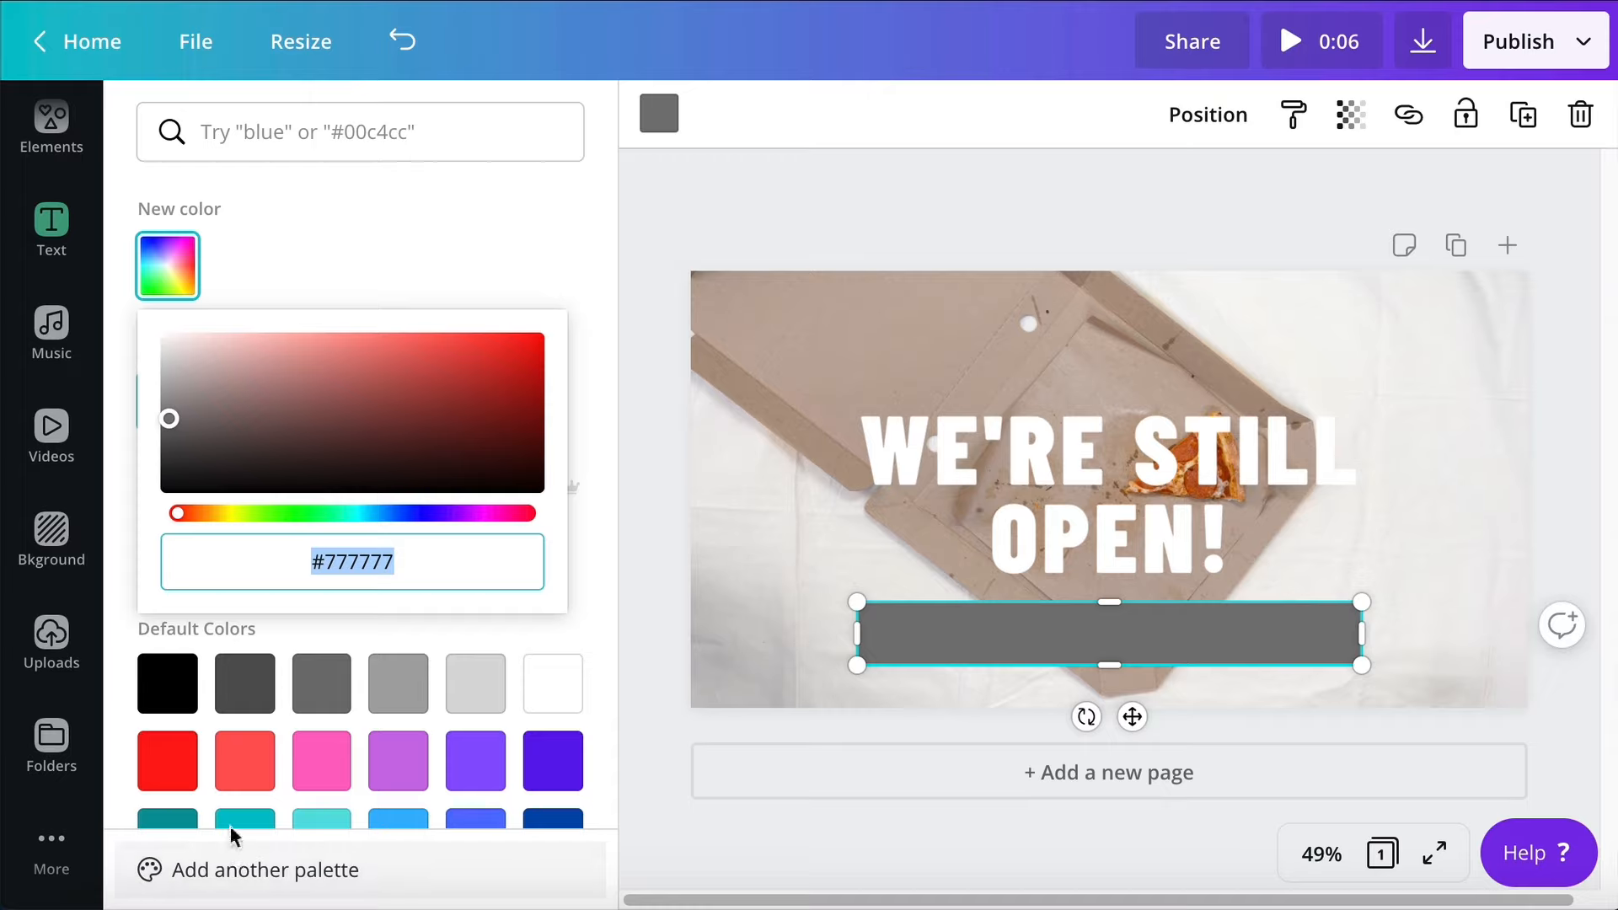
scroll(218, 795, "down", 2)
scroll(235, 614, "up", 2)
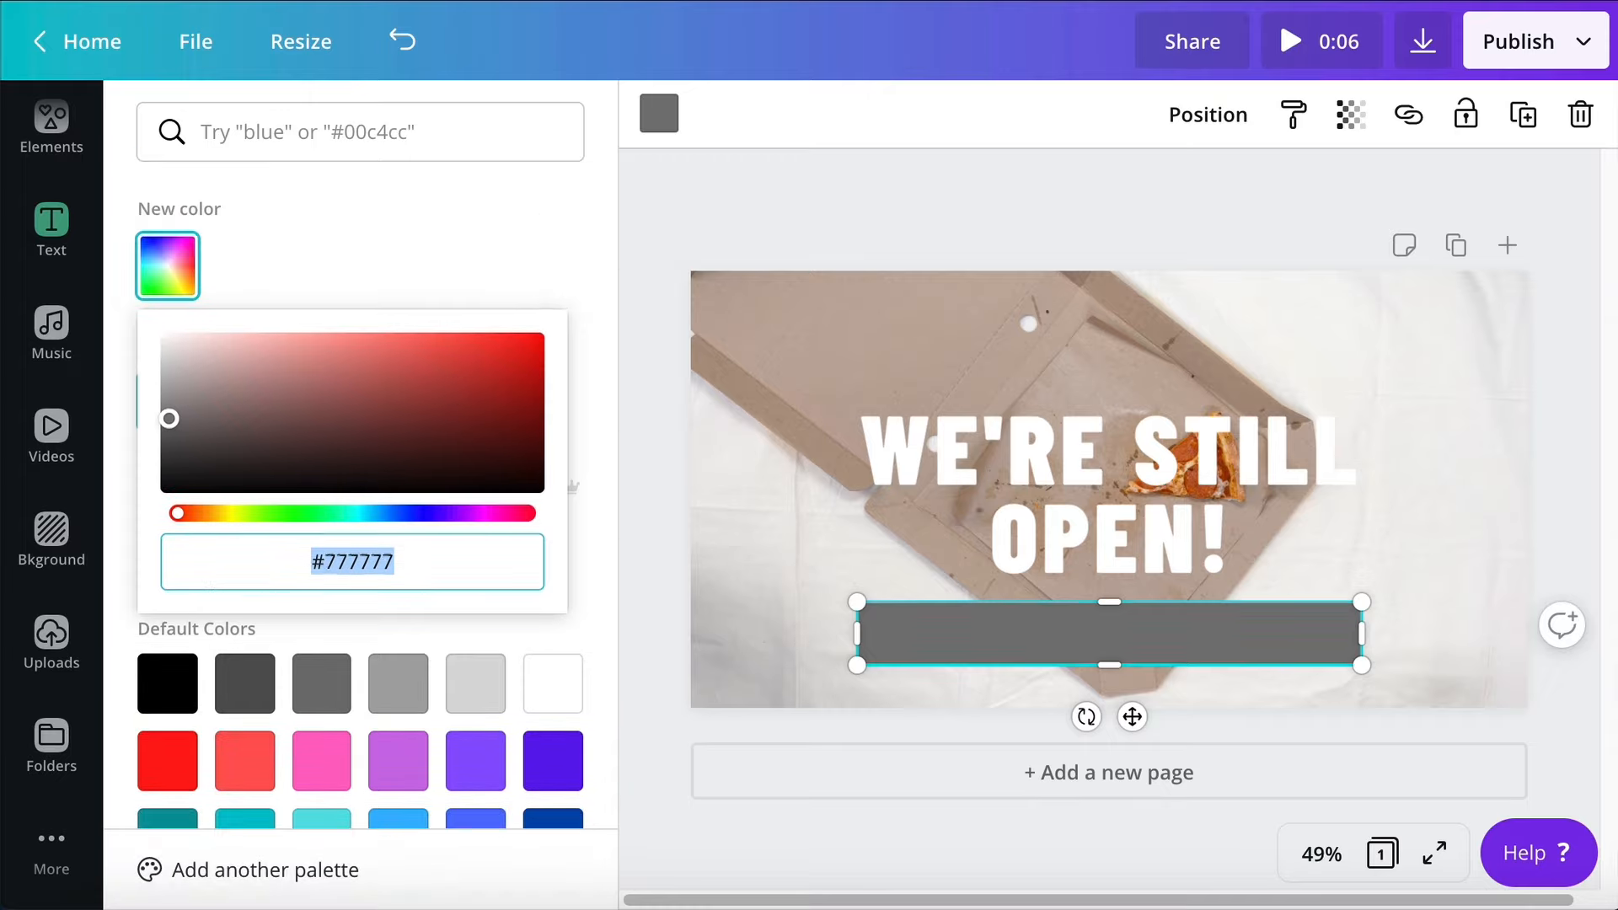
left_click(499, 347)
left_click_drag(499, 347, 519, 342)
left_click(171, 516)
left_click_drag(516, 343, 529, 341)
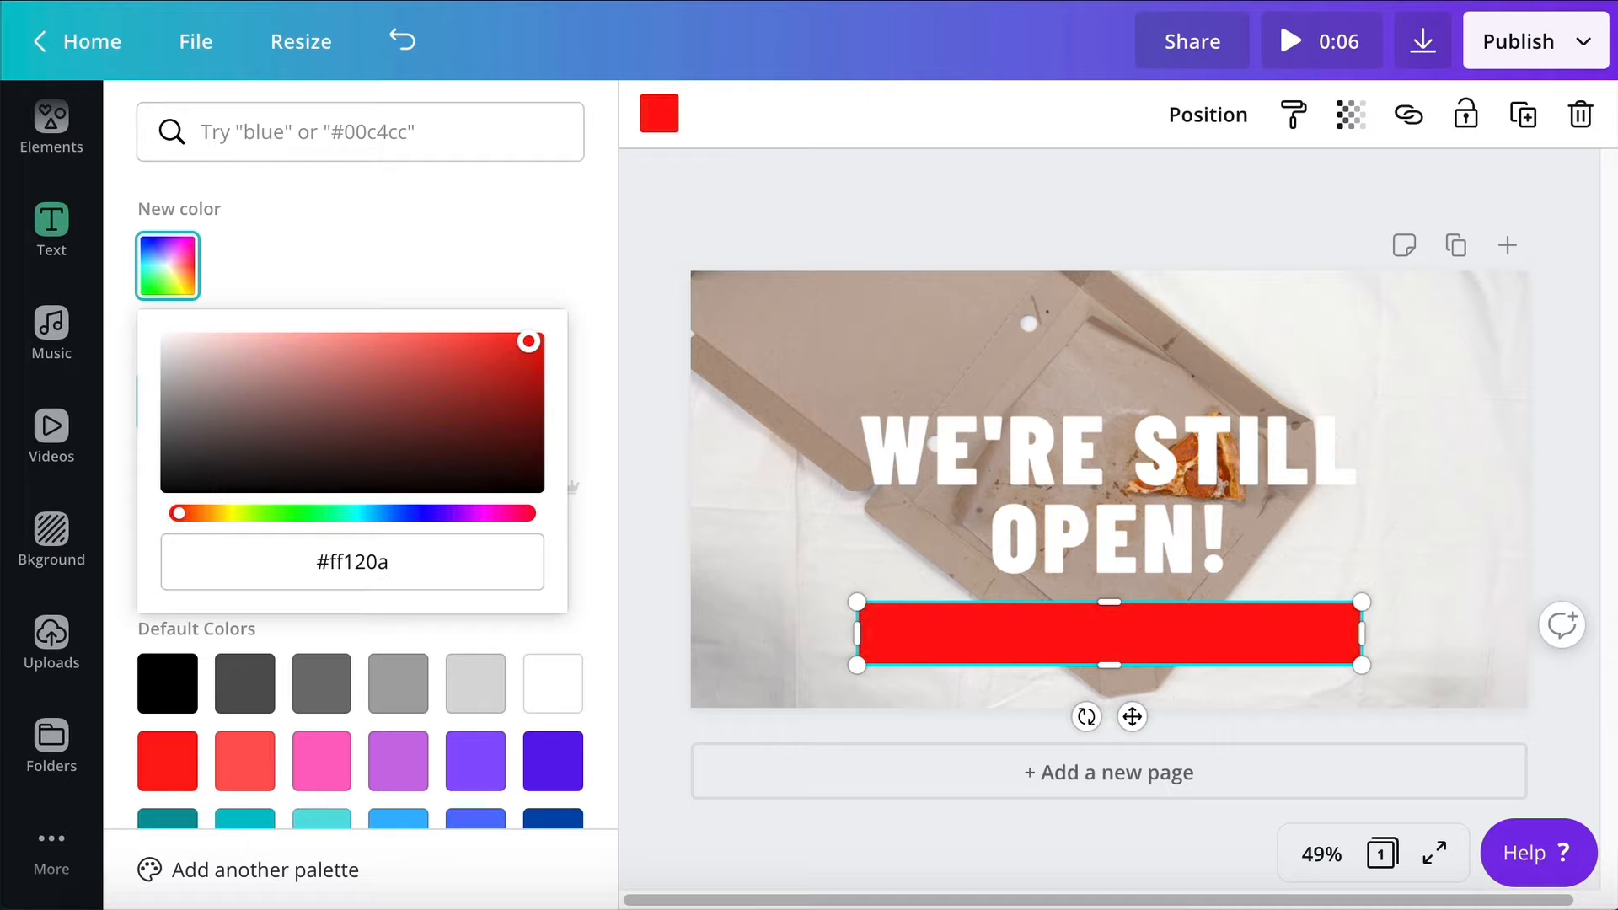
left_click(672, 352)
left_click(1449, 636)
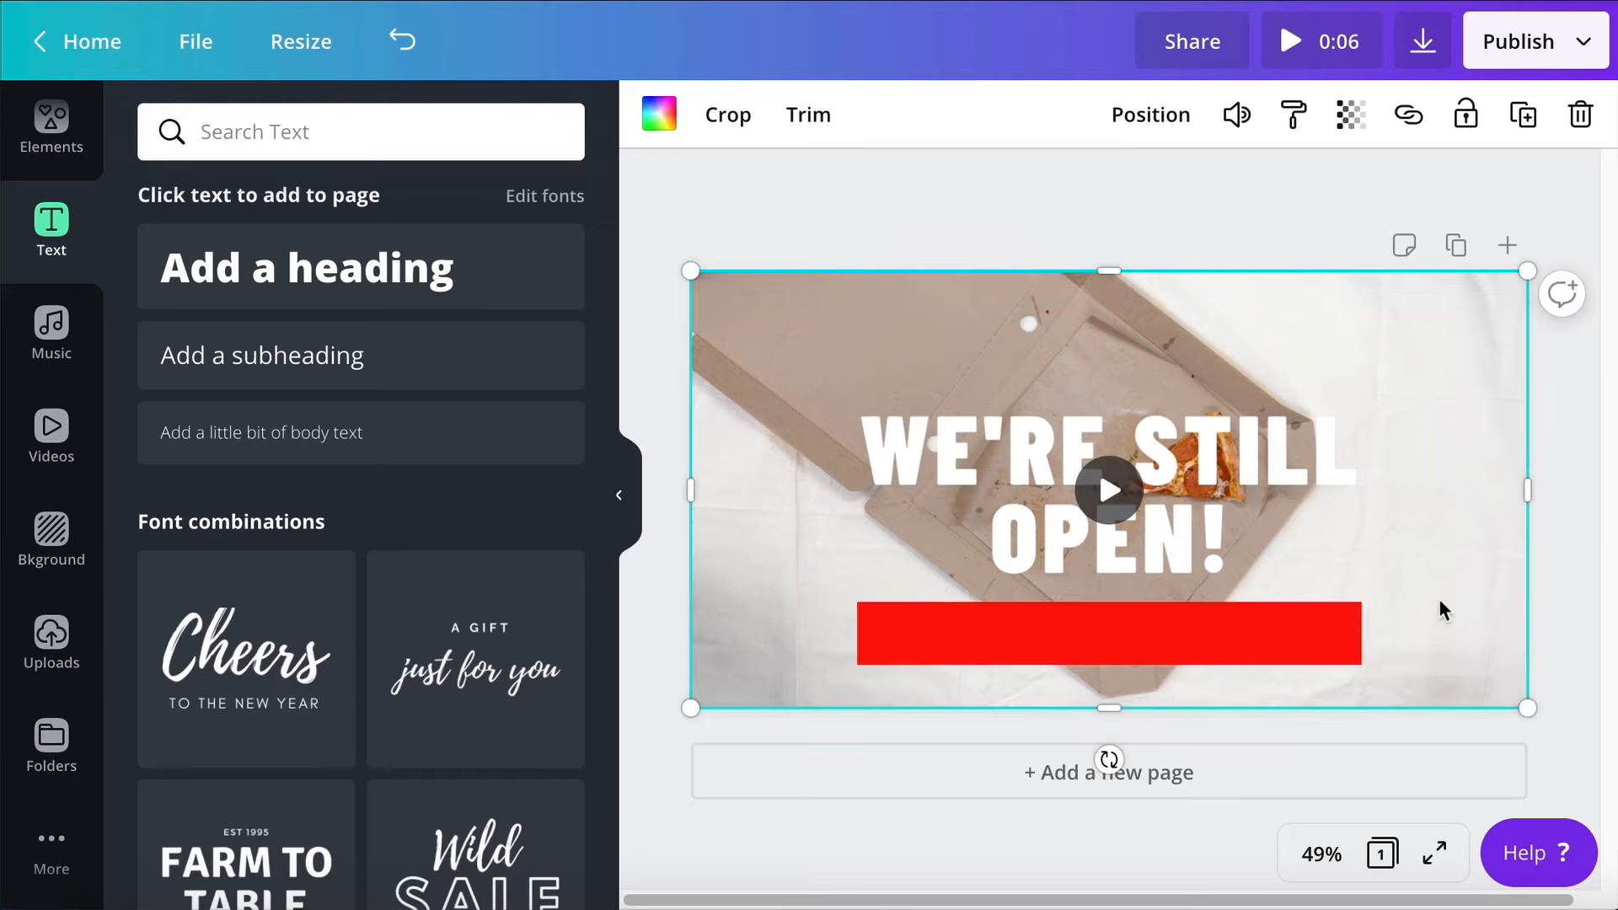
Move the heading slightly up the page and raise the red bar beneath it, keeping both horizontally centered
left_click(1249, 642)
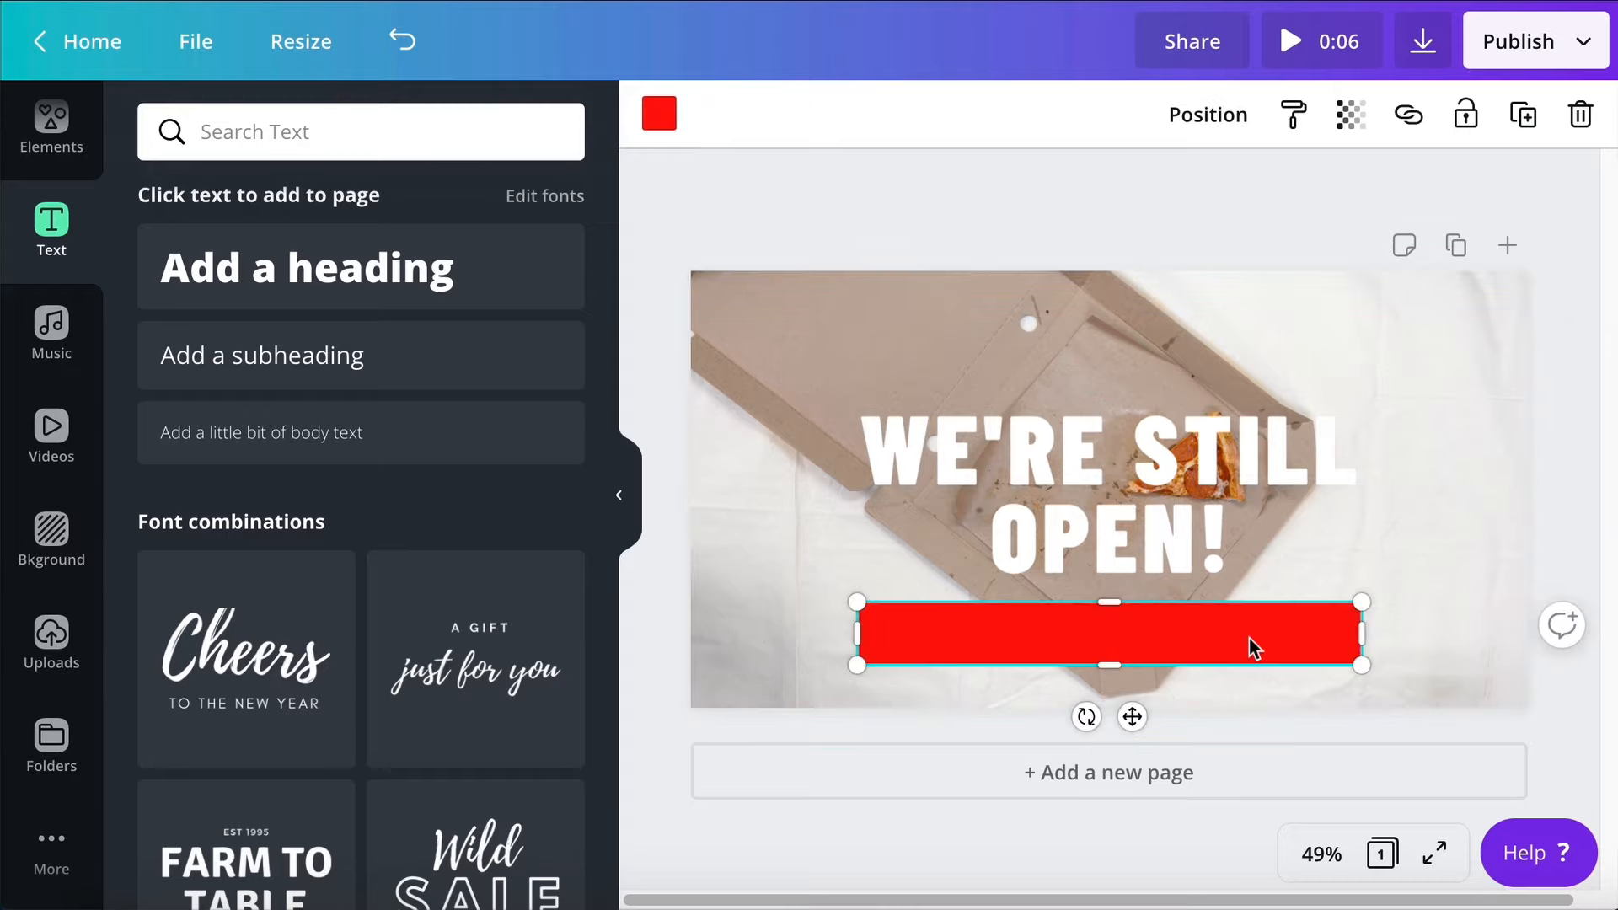
left_click_drag(1217, 534, 1202, 466)
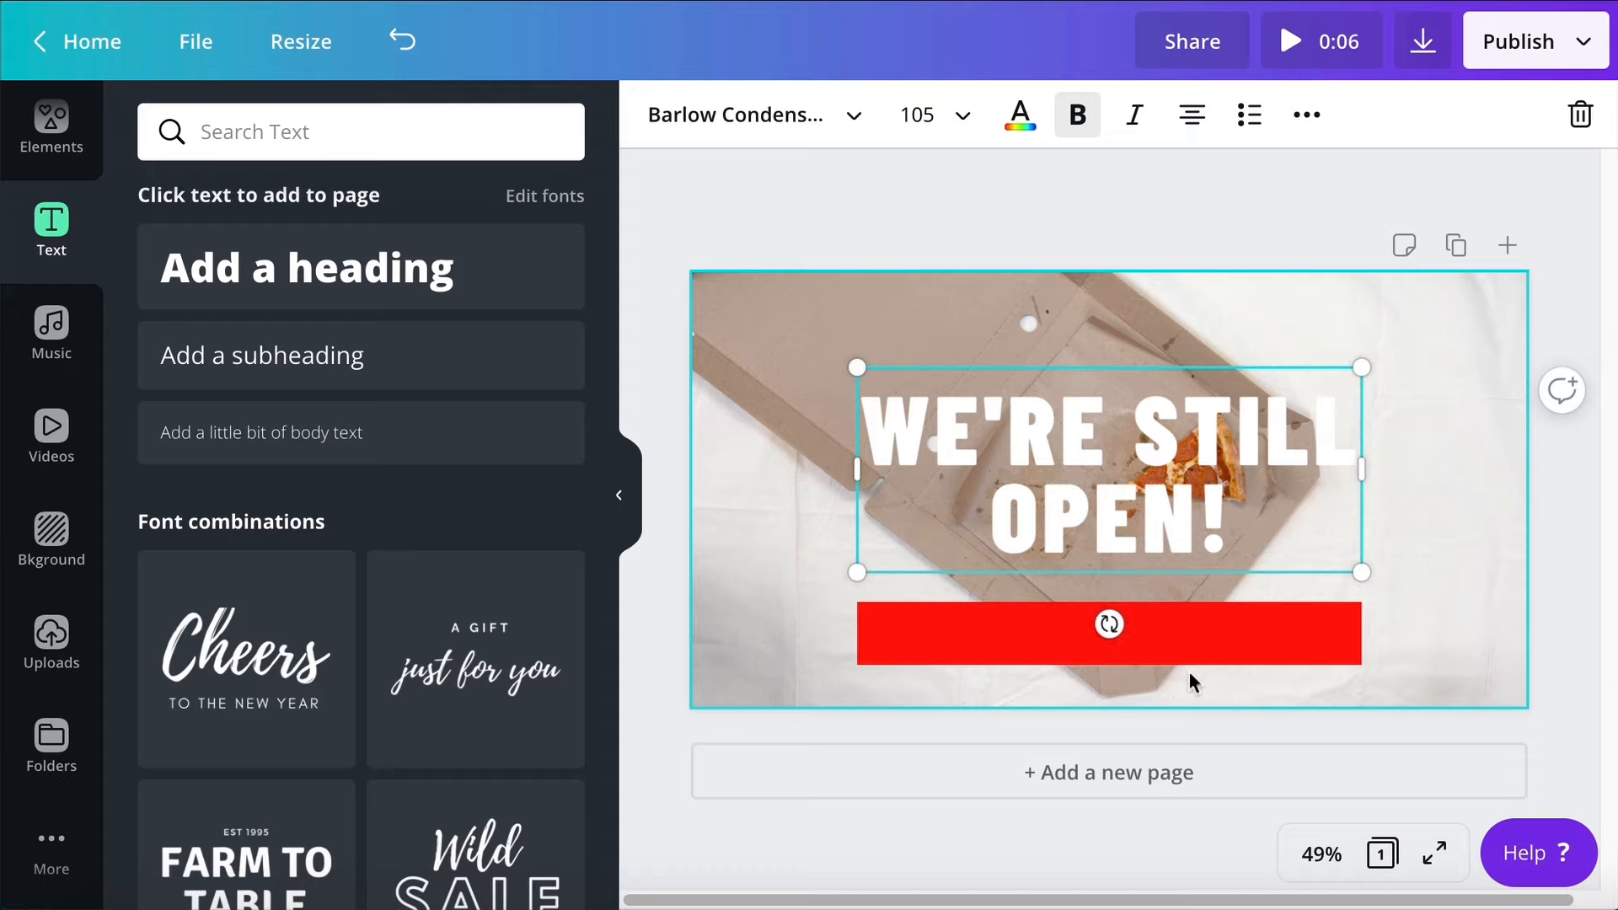
left_click(1181, 641)
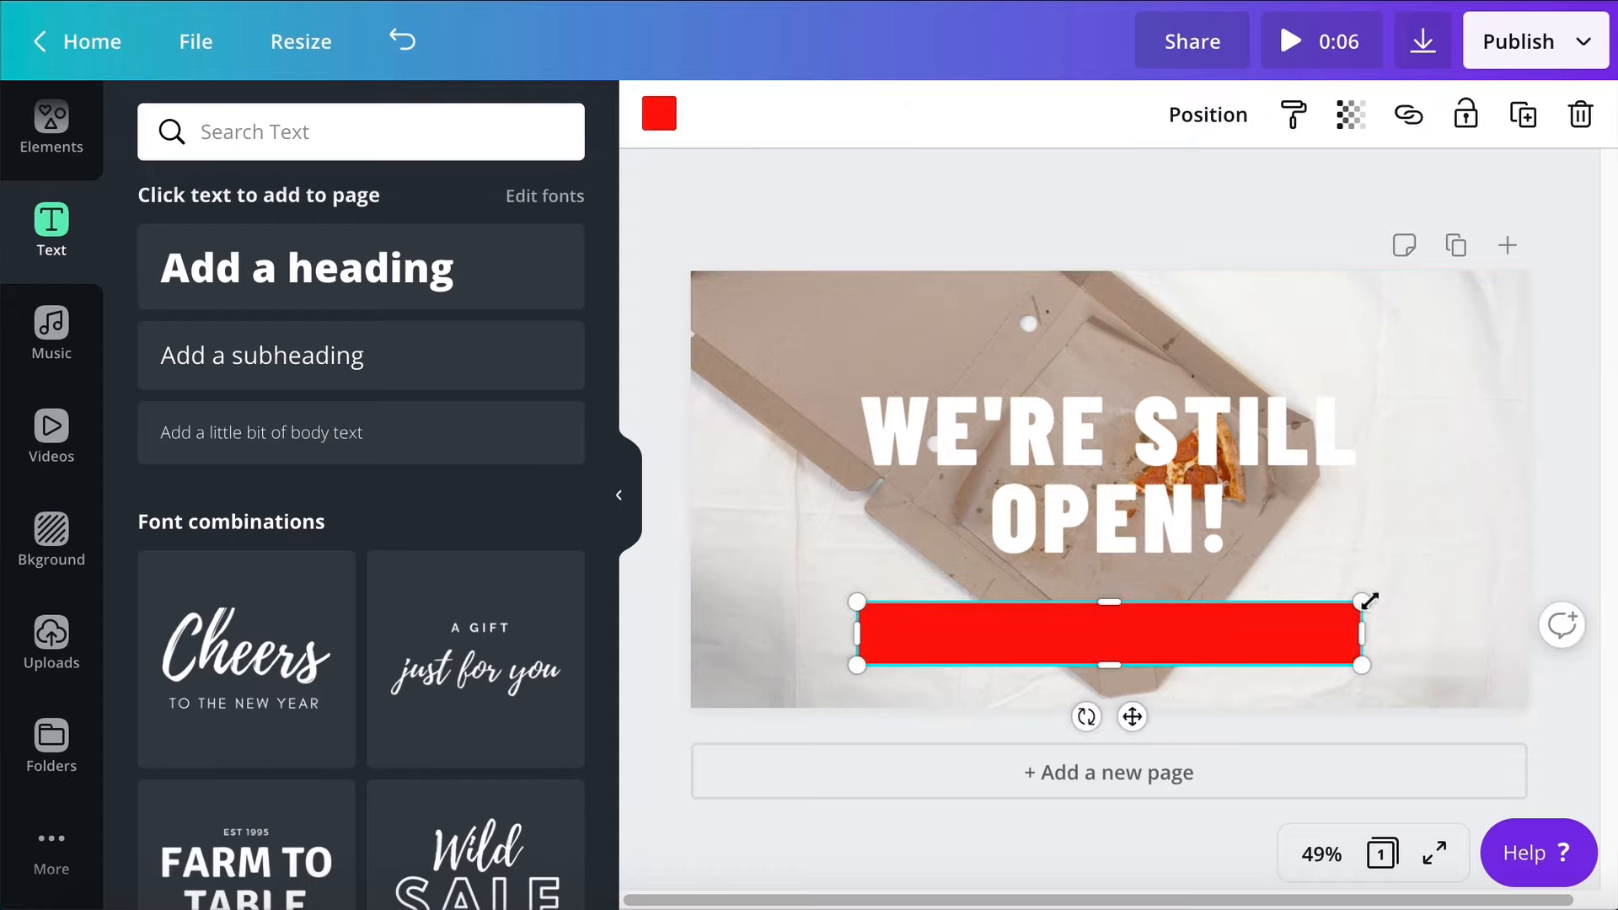
left_click(1449, 547)
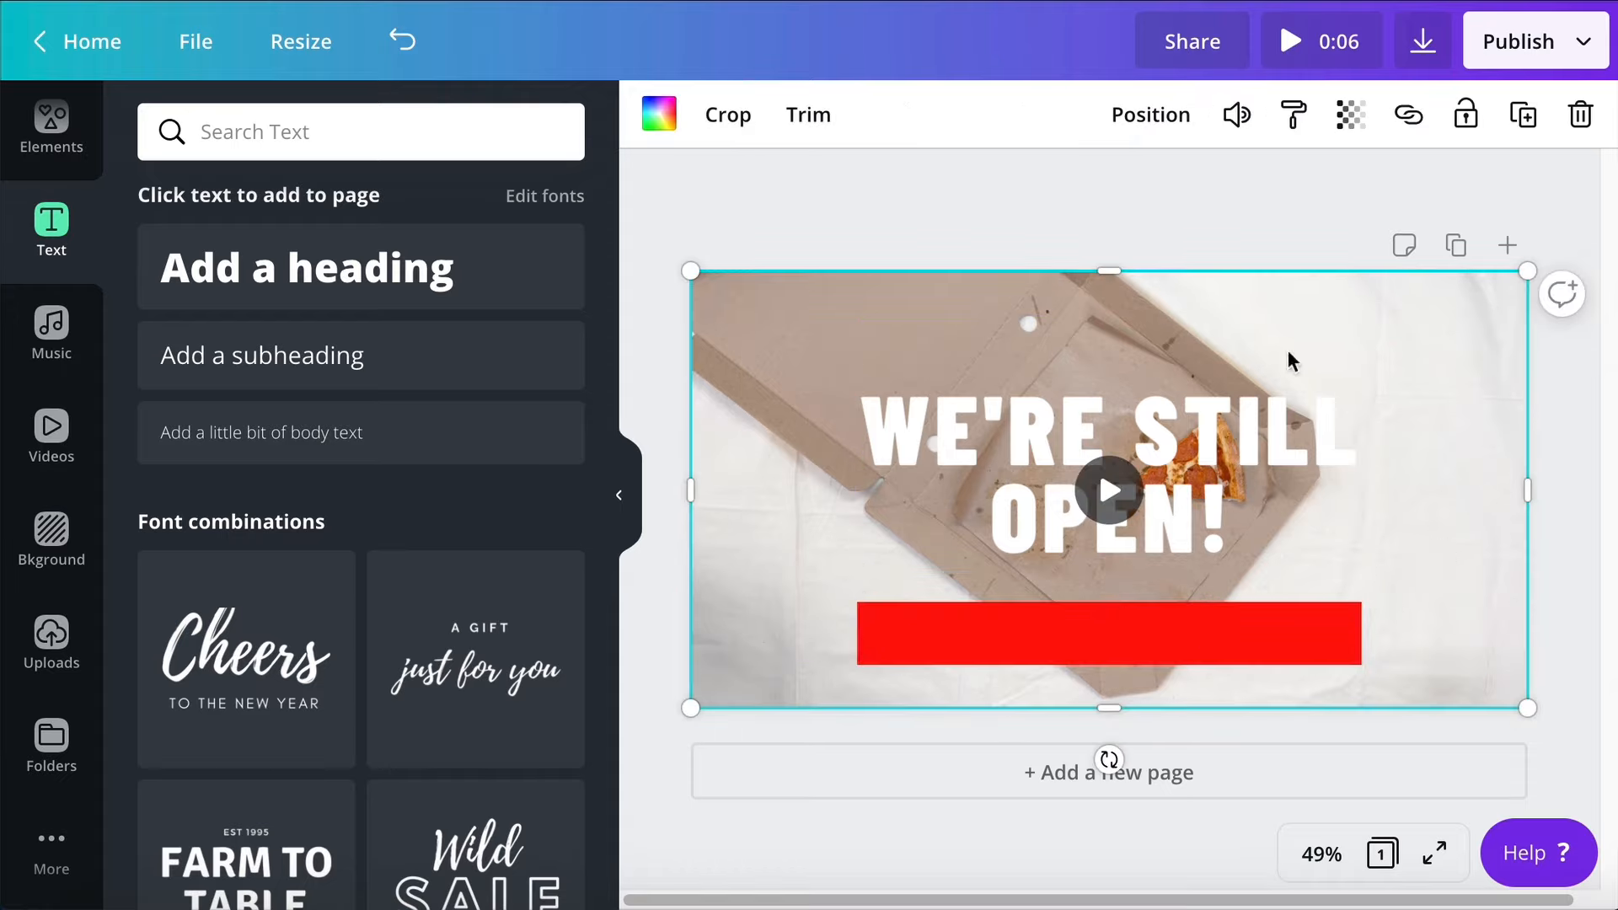
left_click(1265, 210)
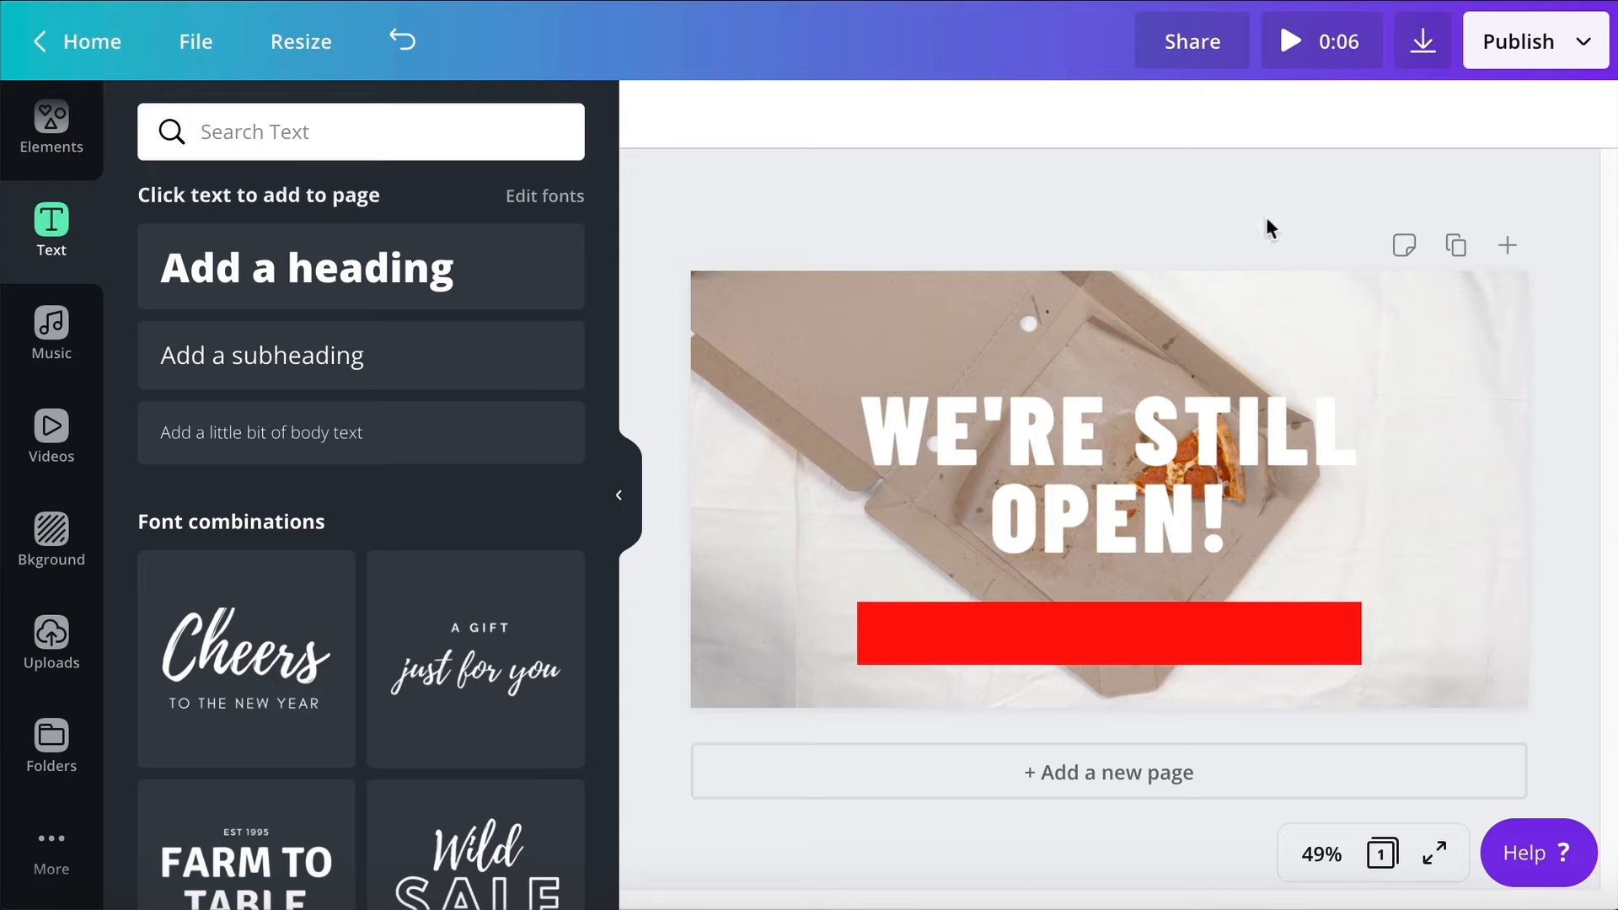
left_click_drag(1091, 623, 1089, 608)
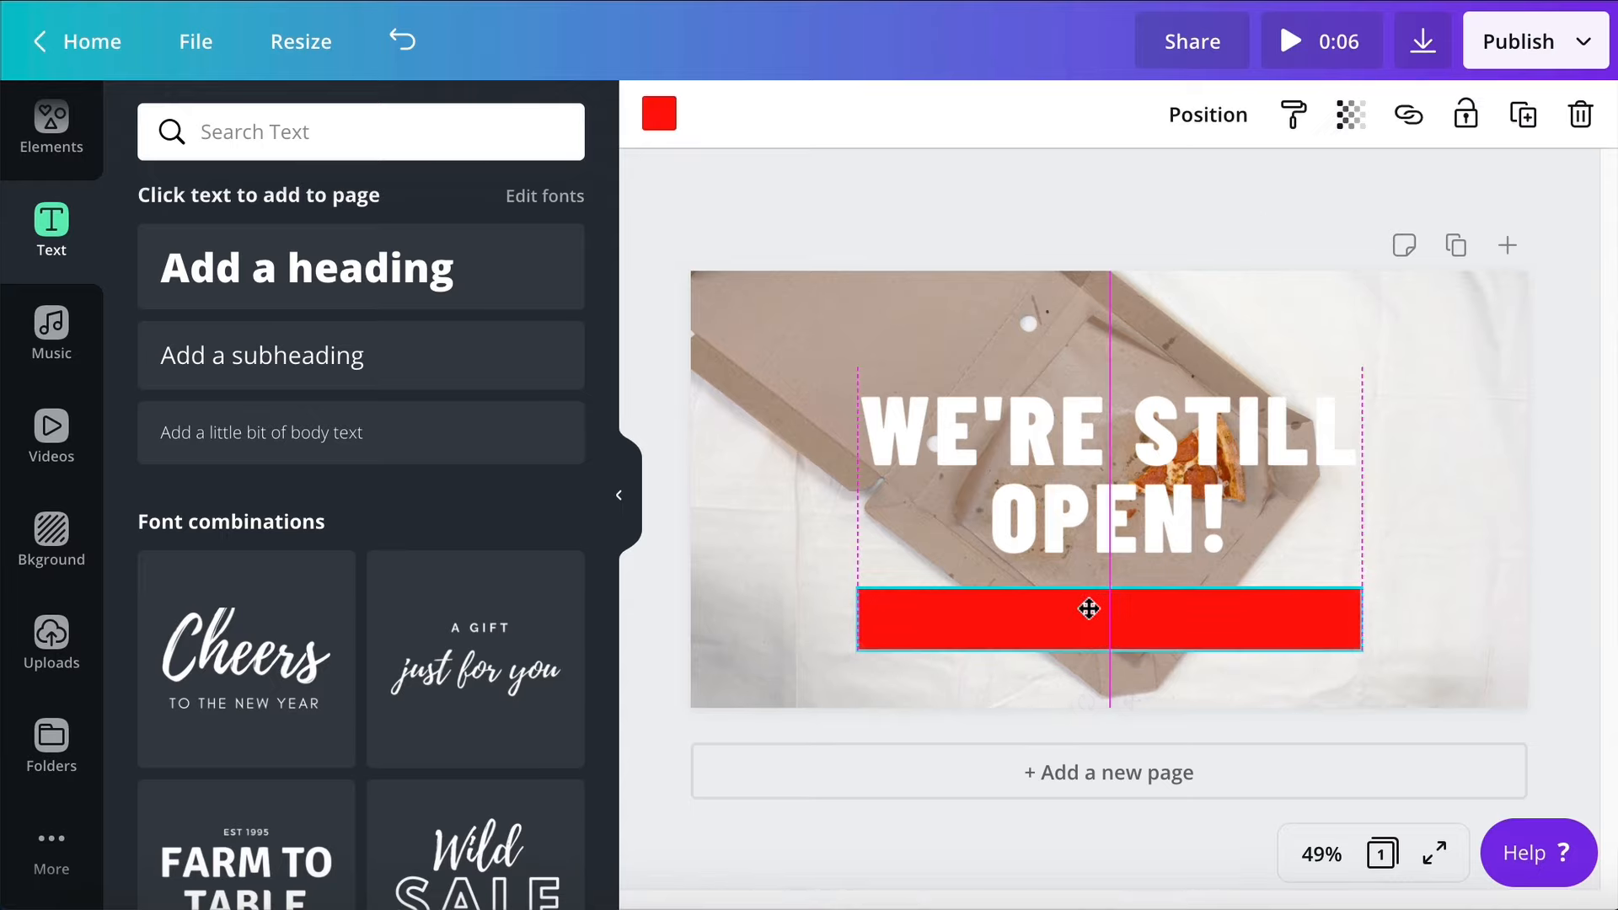
Add a new text box, widen it to the red bar's width and centre it on the bar
left_click(1111, 344)
left_click(1037, 643)
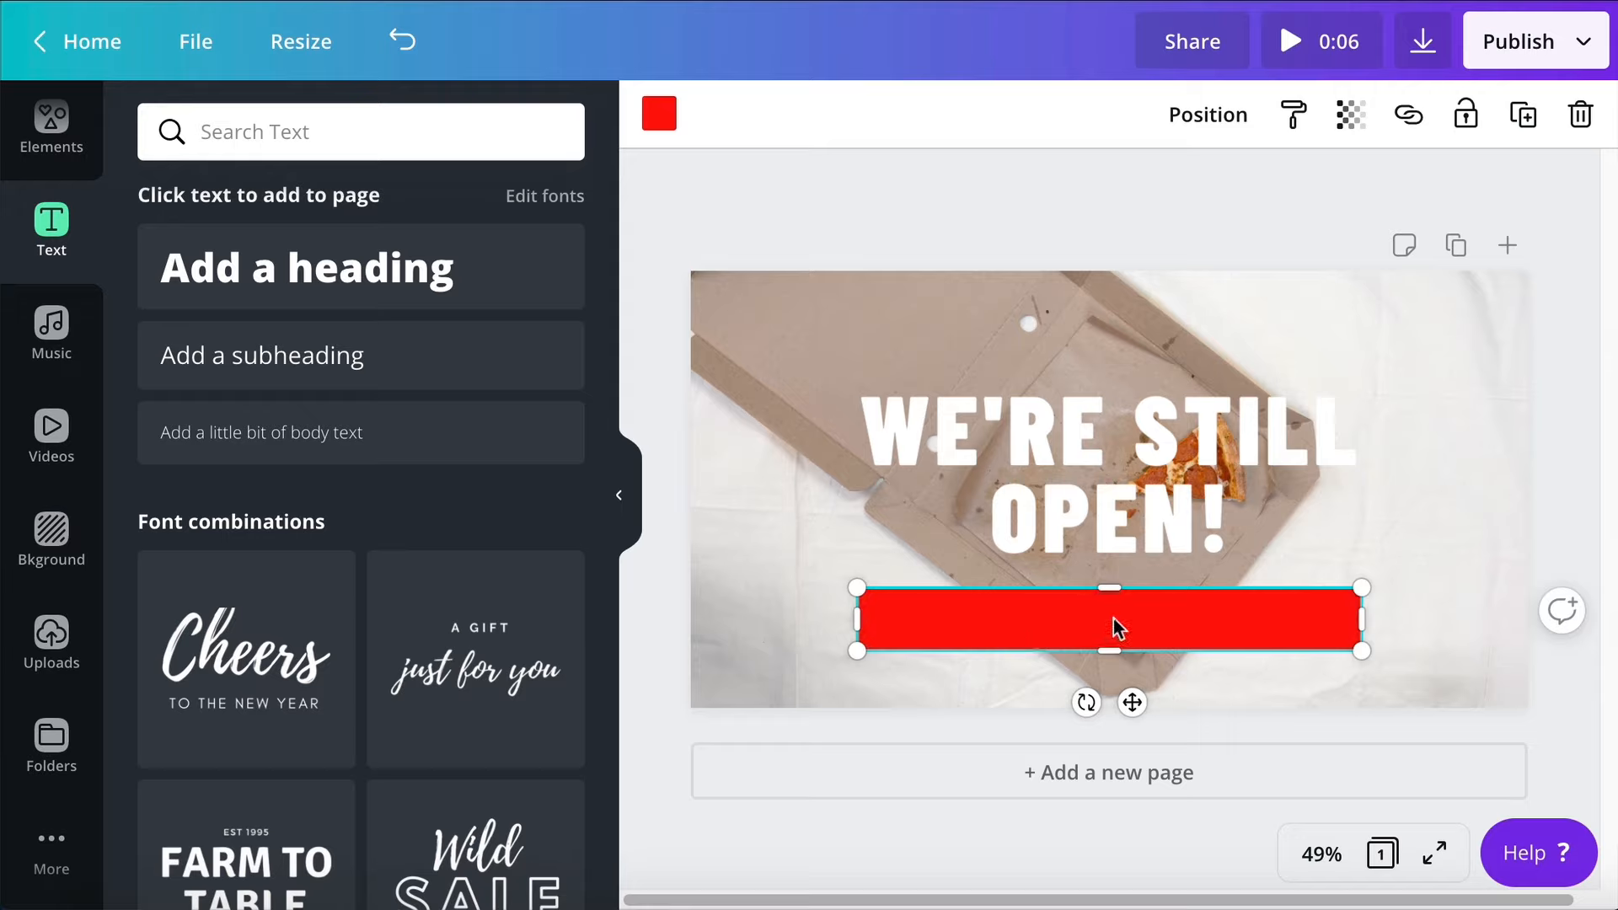
key("t")
left_click(1184, 674)
left_click(1164, 735)
left_click_drag(1139, 683, 1134, 630)
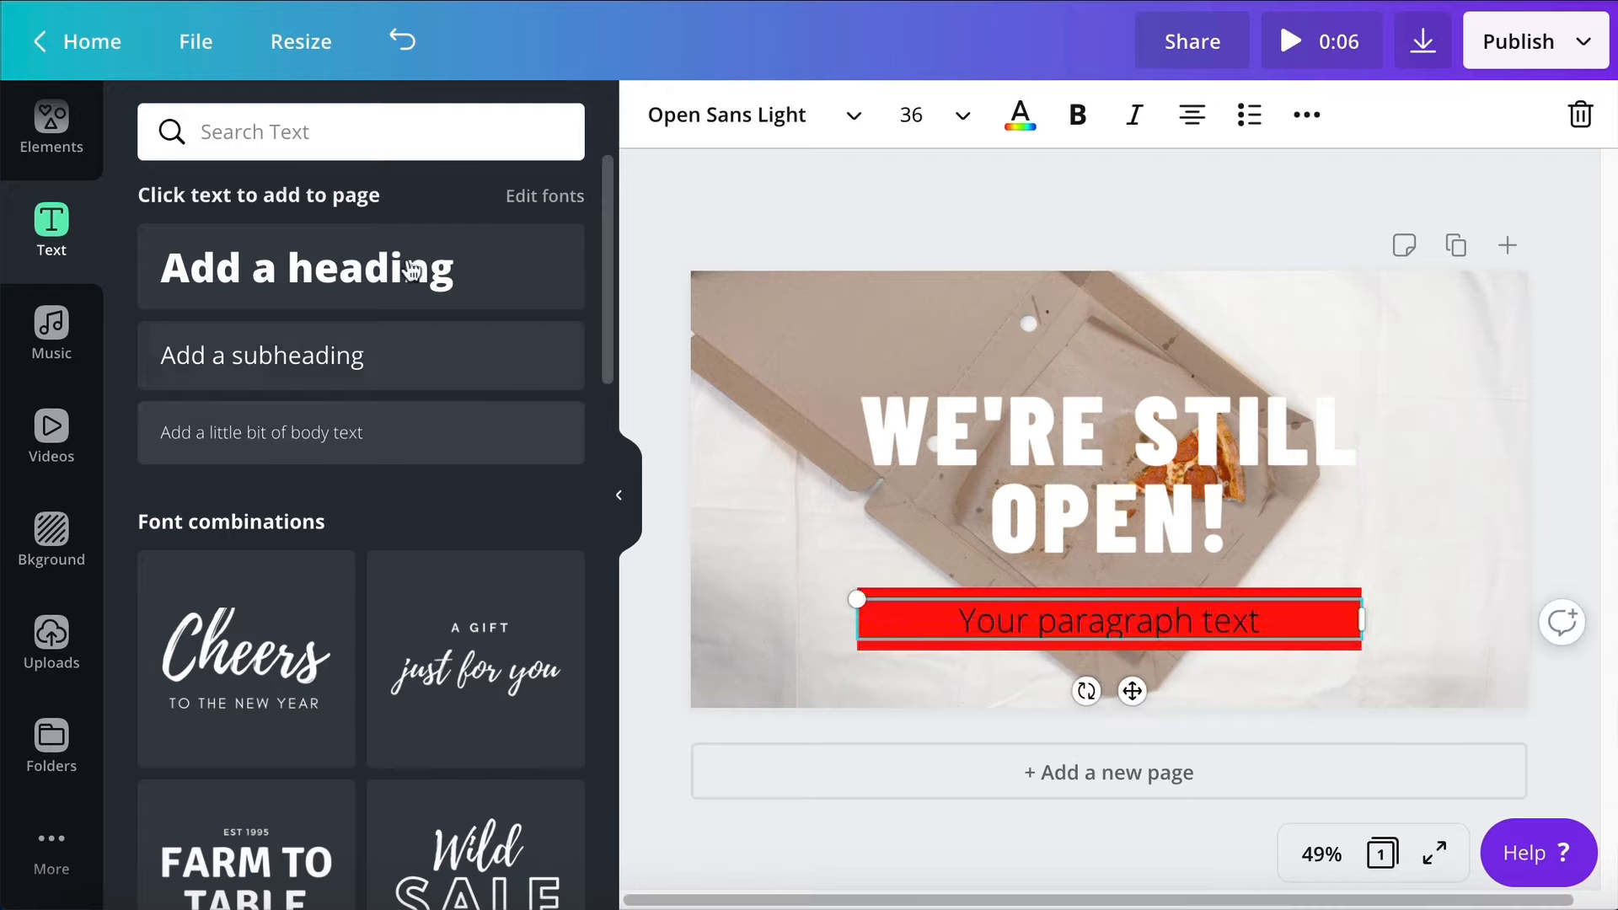
Colour the paragraph text on the red bar white and set its font to Barlow Condensed Bold
left_click(1022, 114)
left_click(320, 395)
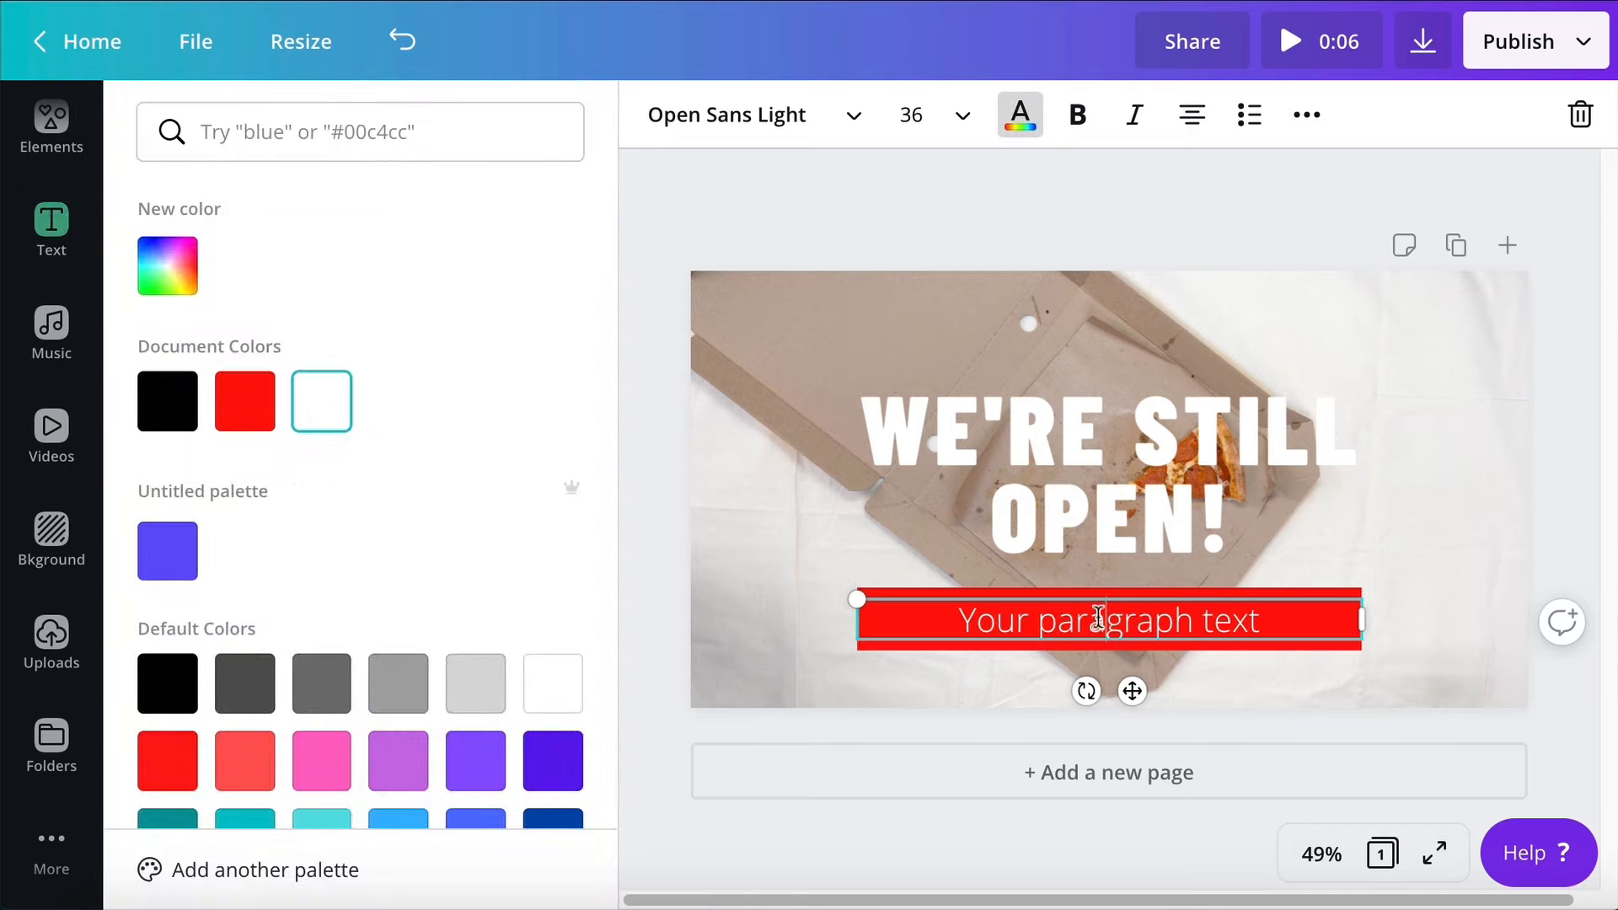
key("ctrl+a")
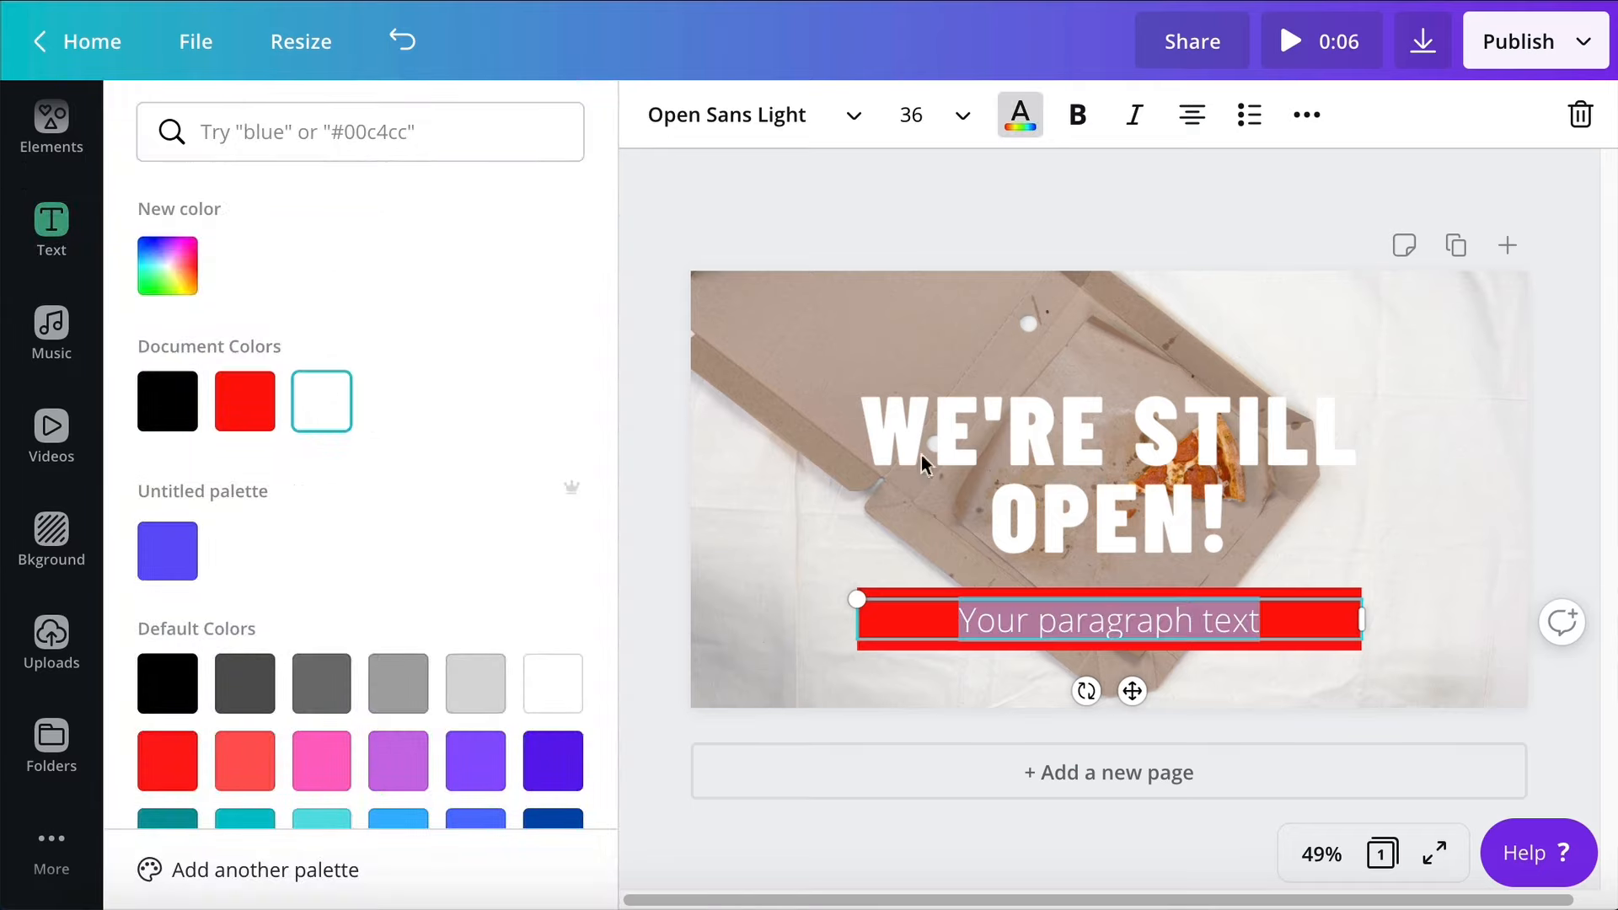
left_click(738, 122)
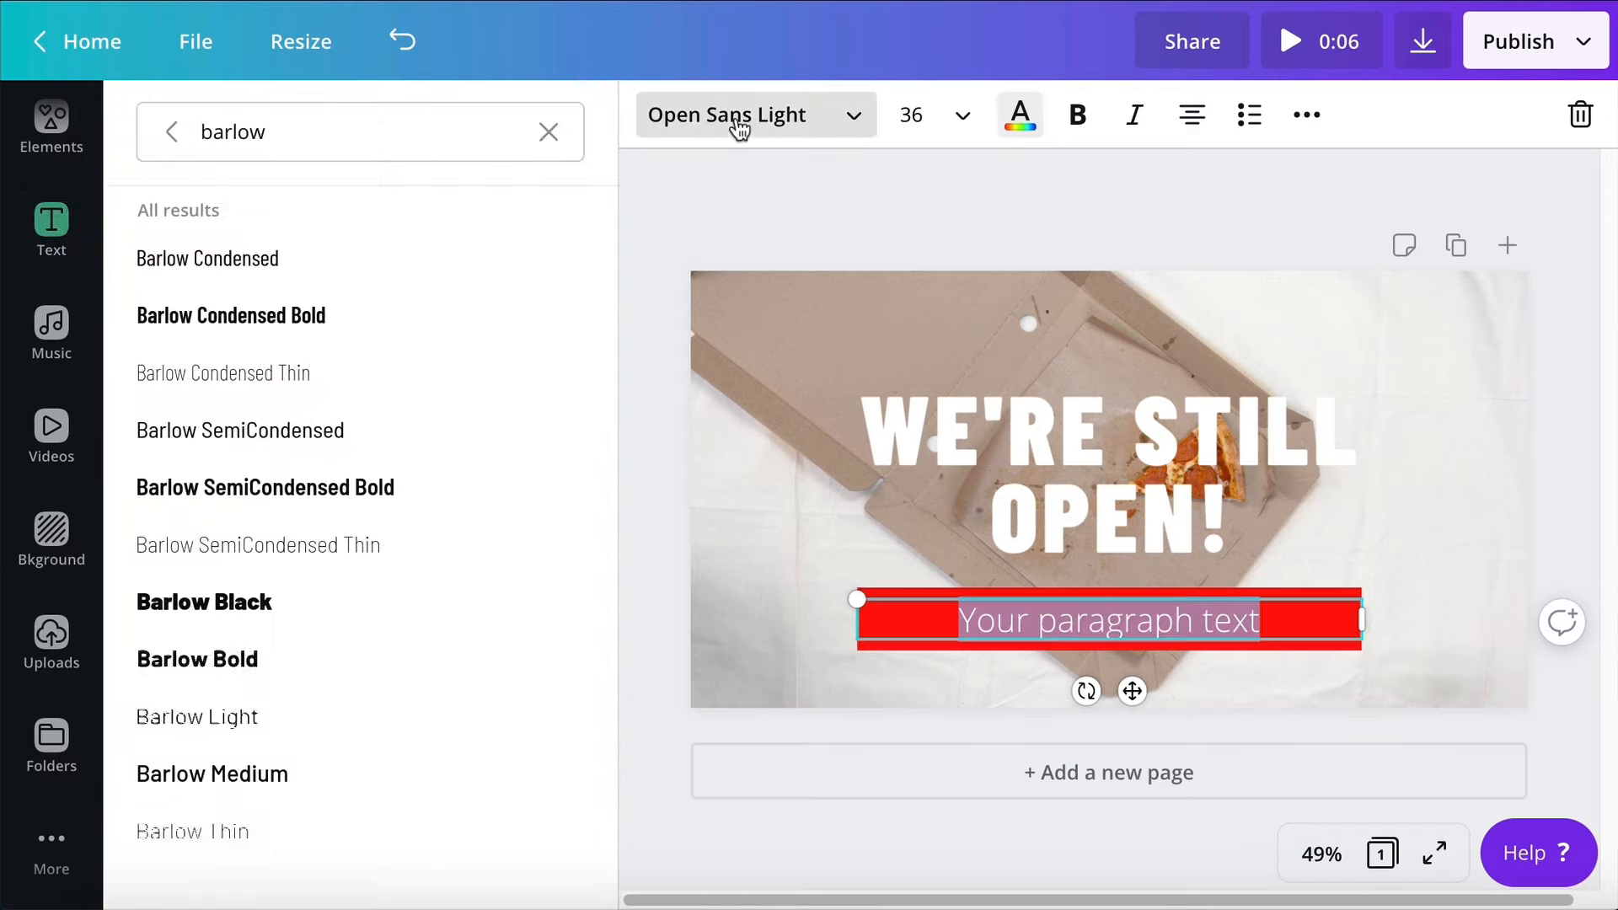
left_click(233, 324)
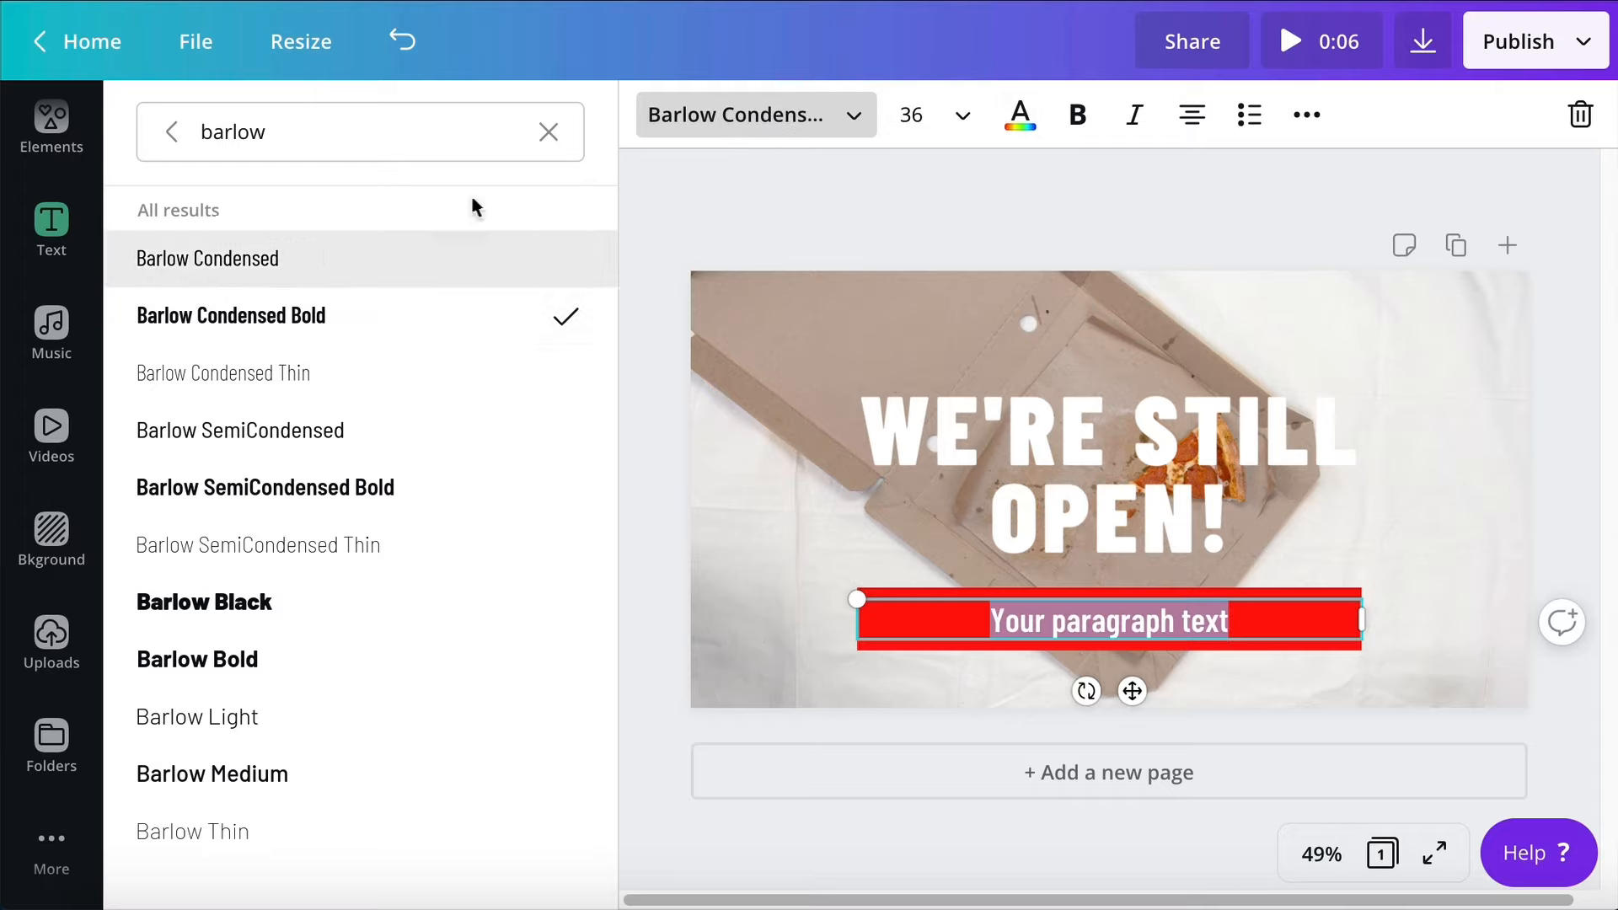
left_click(1078, 118)
left_click(1080, 122)
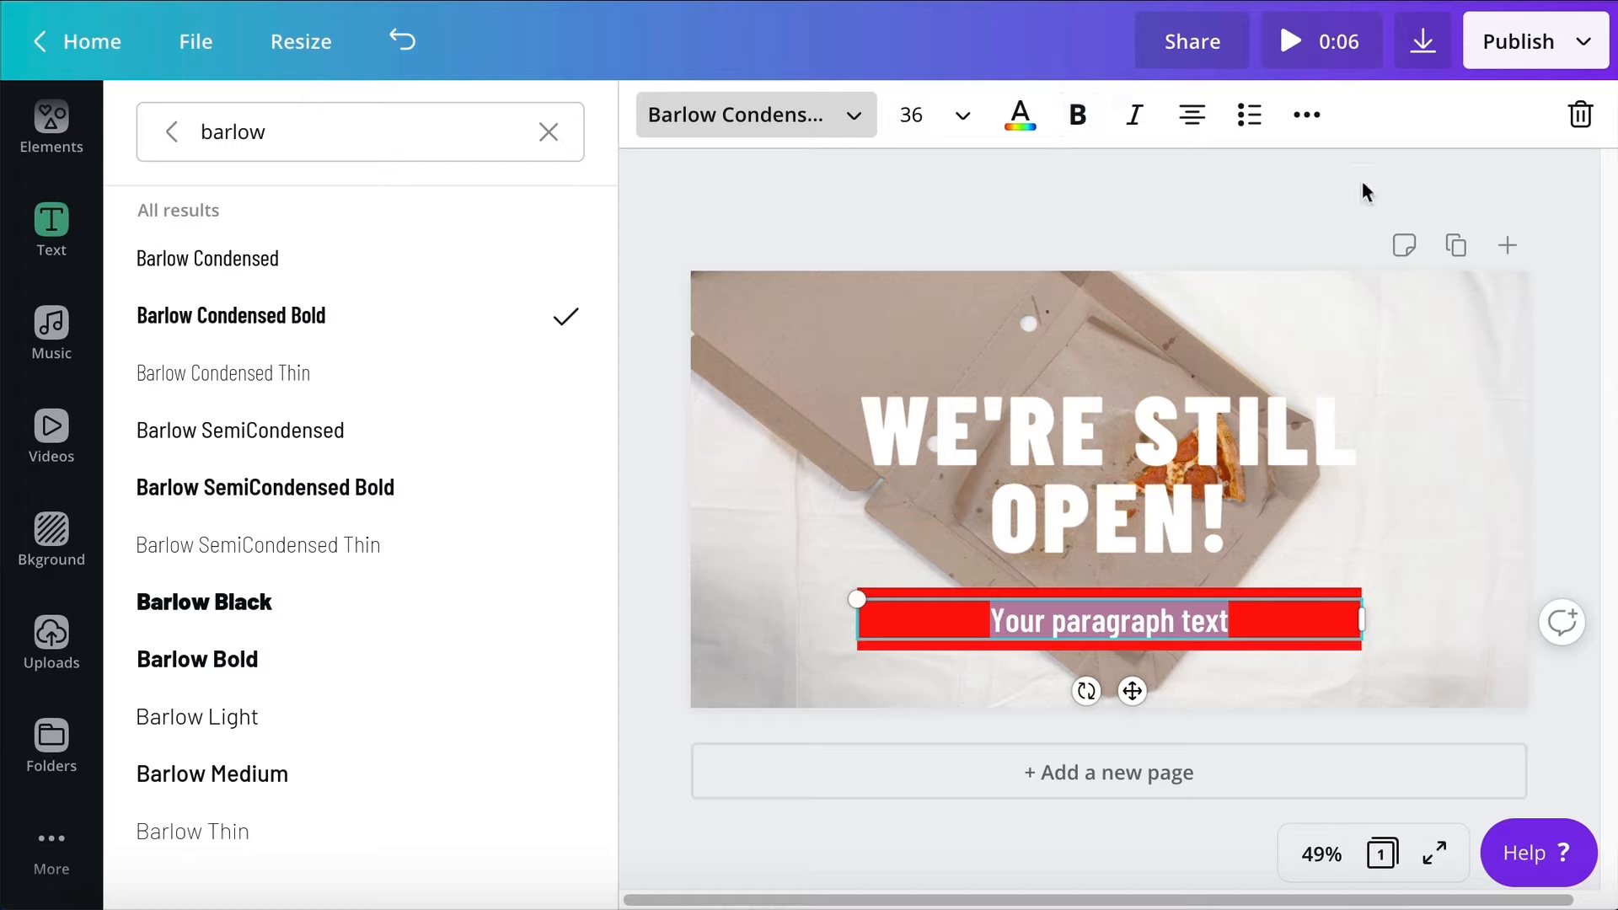
Switch the text on the red bar to uppercase and replace it with "CALL US FOR YOUR PIZZA FIX"
left_click(1308, 118)
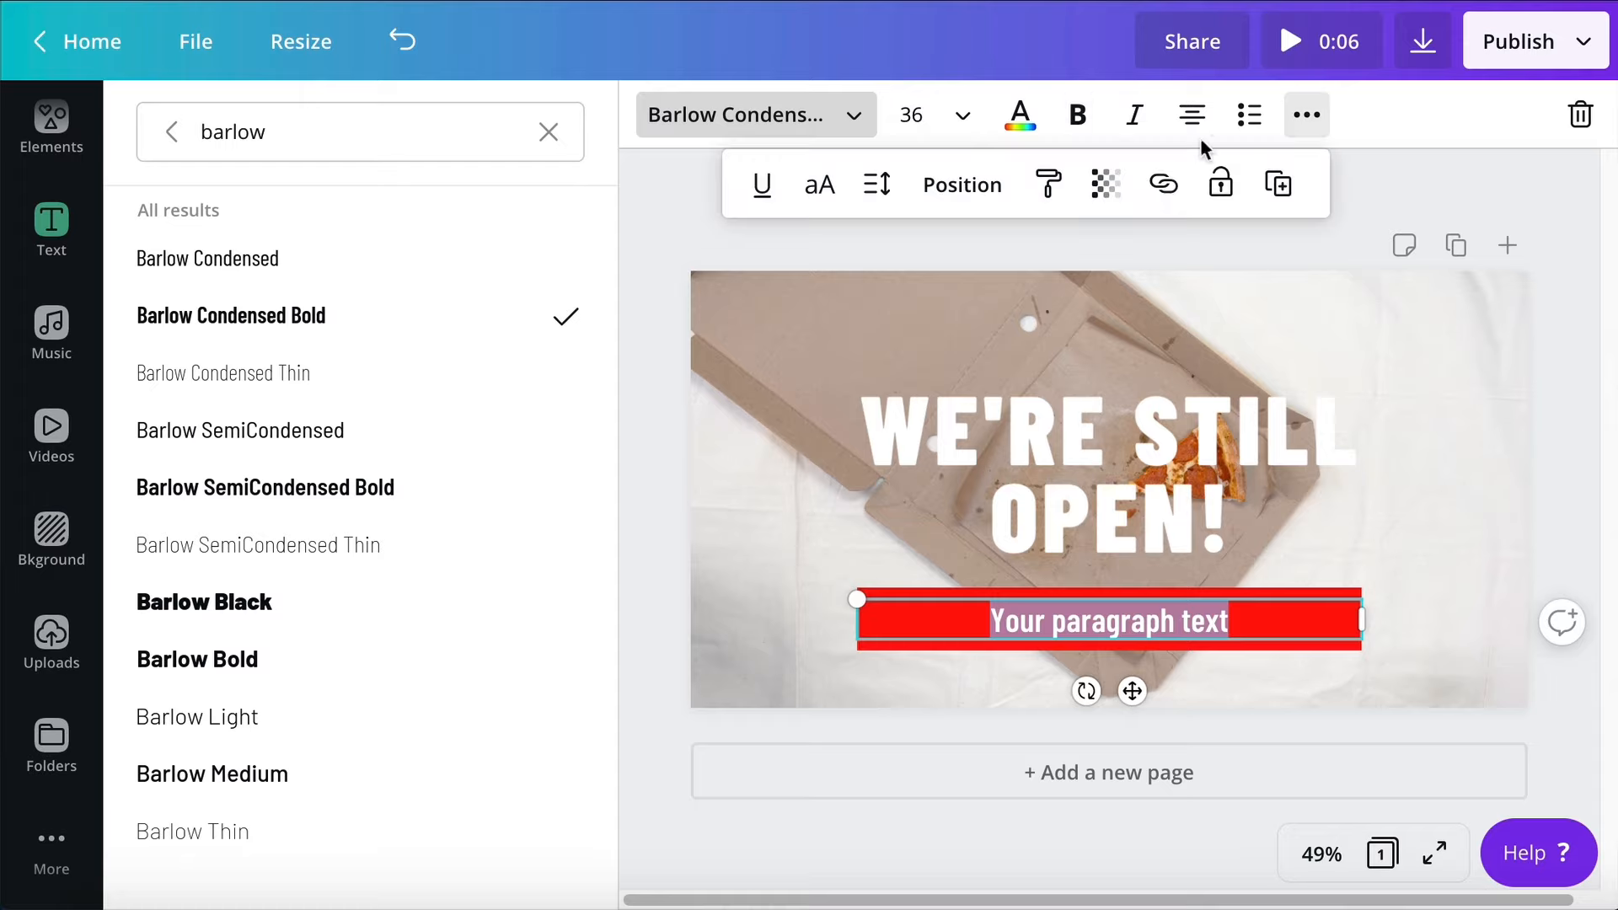
left_click(834, 197)
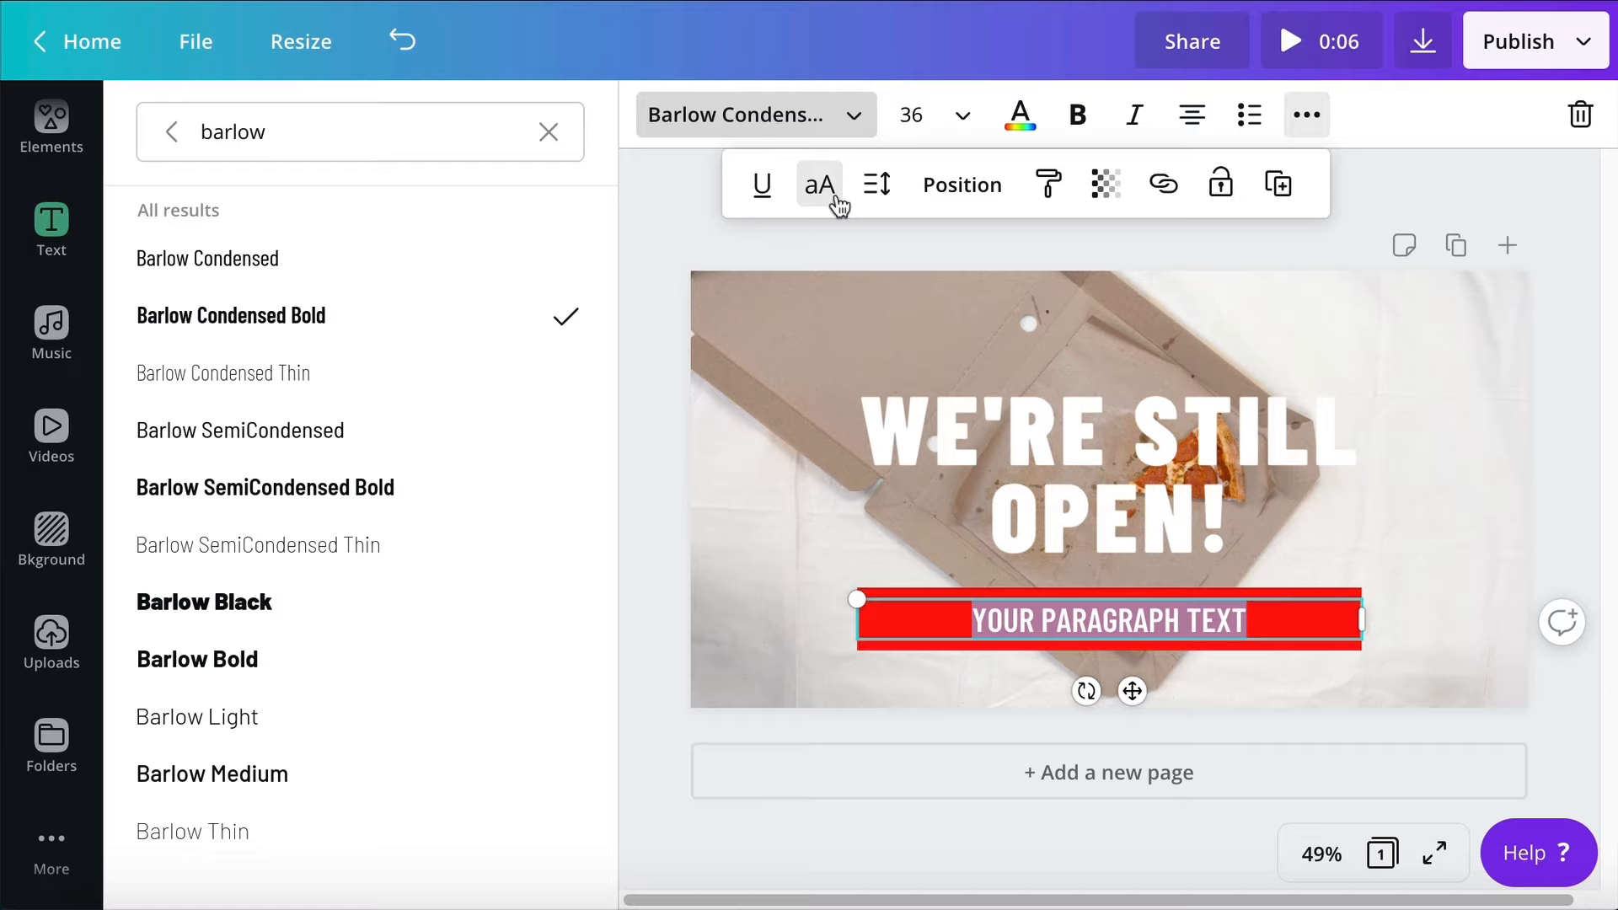
type("CALL US FOR YOUR PIZZA FIX")
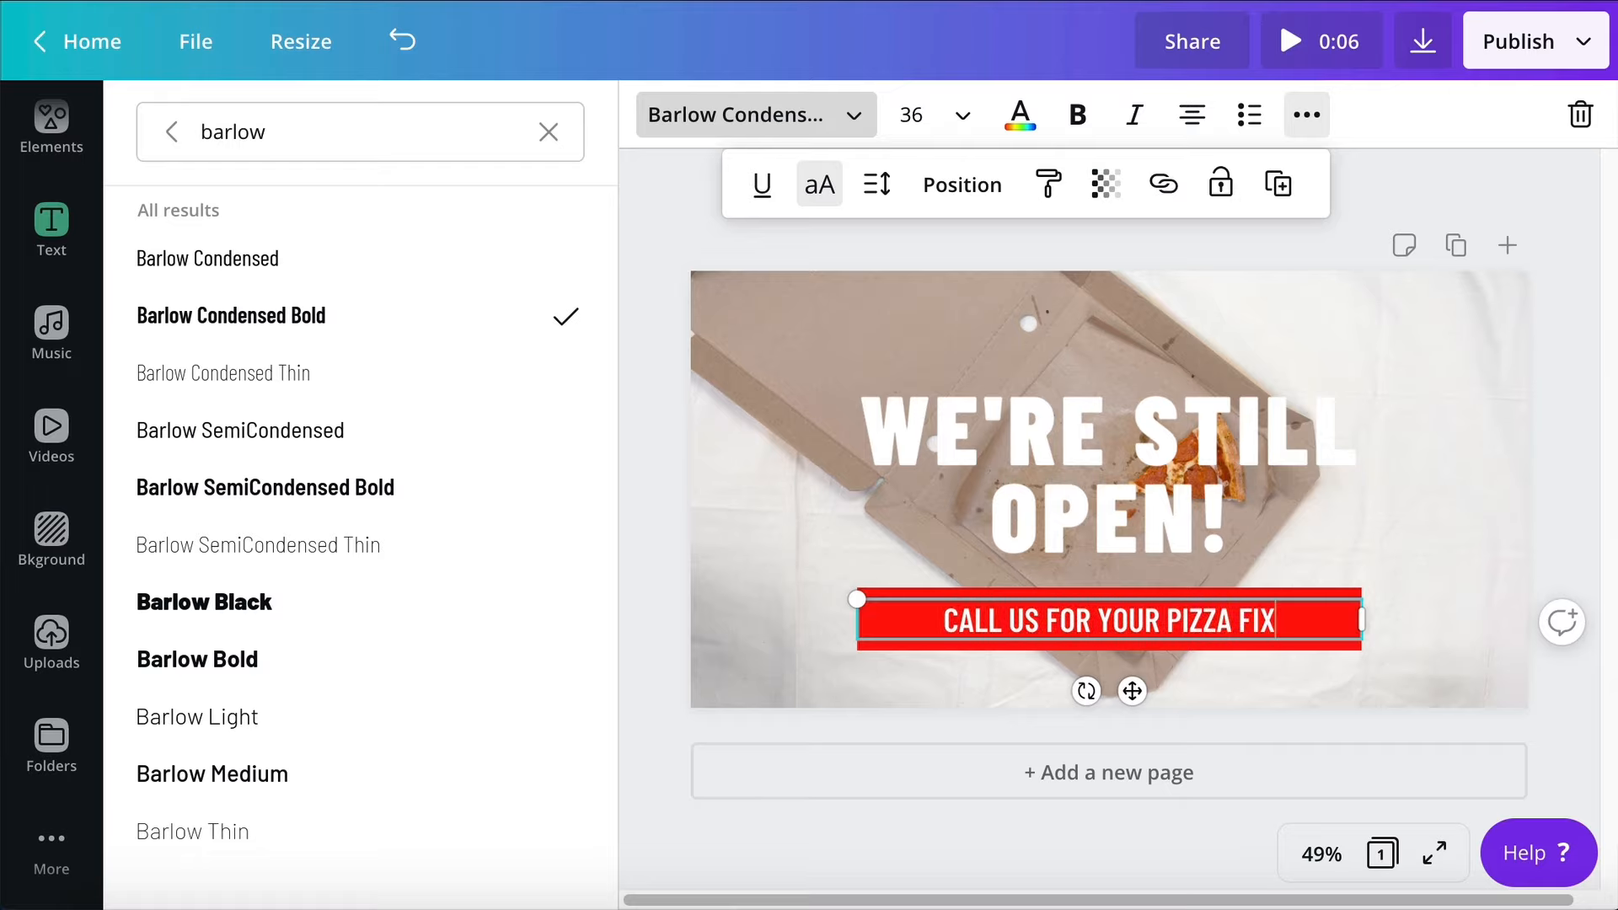
left_click(1571, 460)
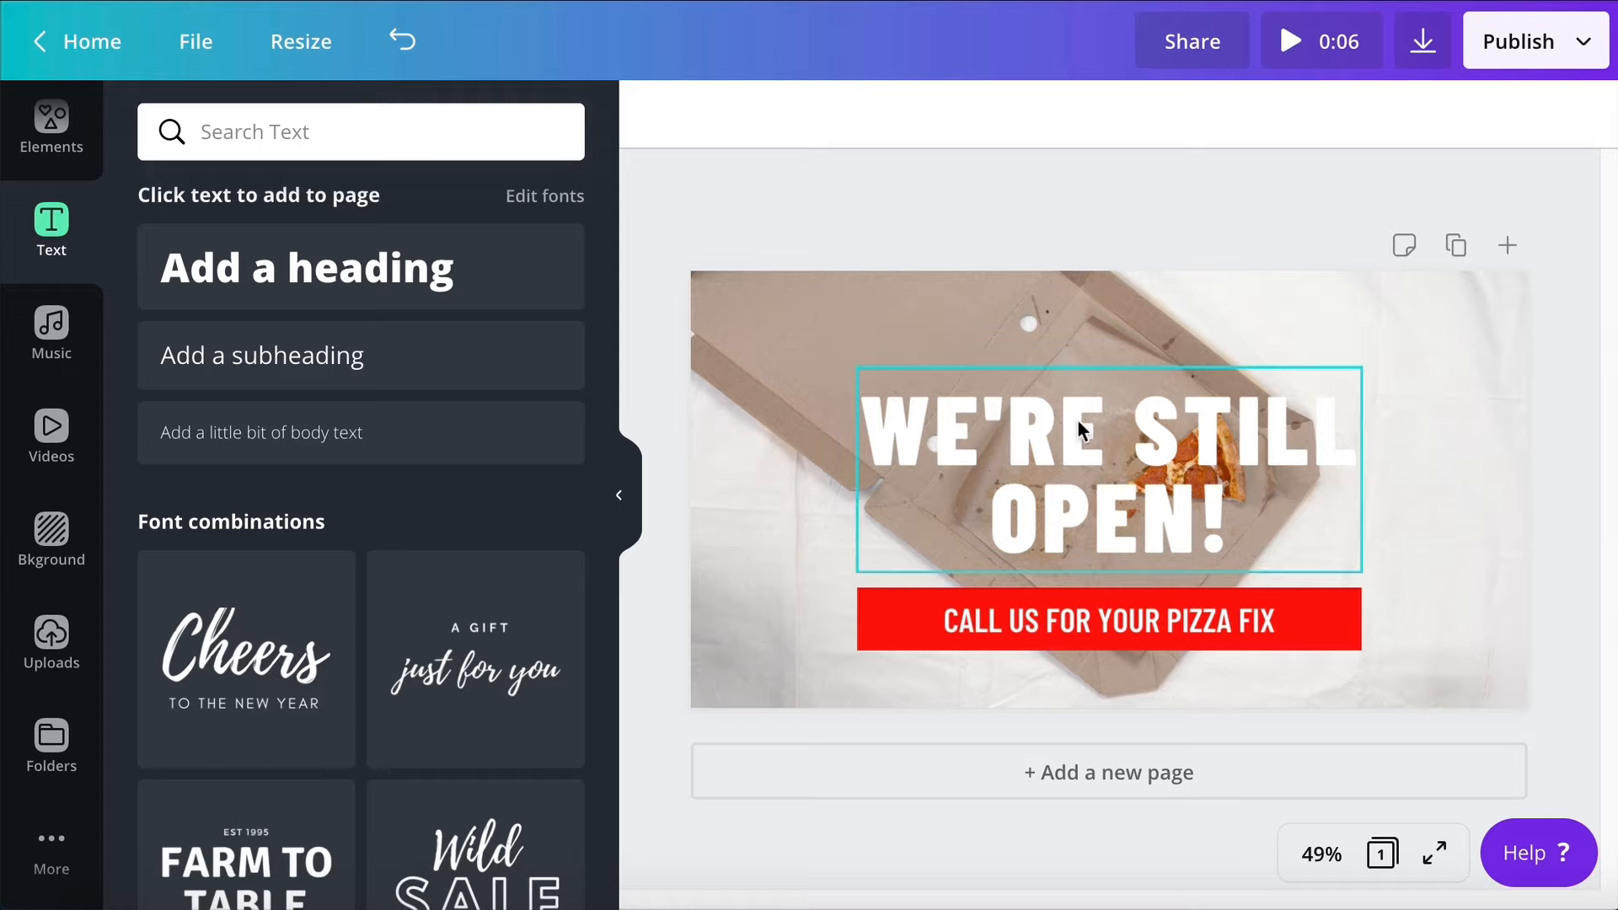
Add another text box above the start of the heading and make it read "Yes!"
left_click(968, 325)
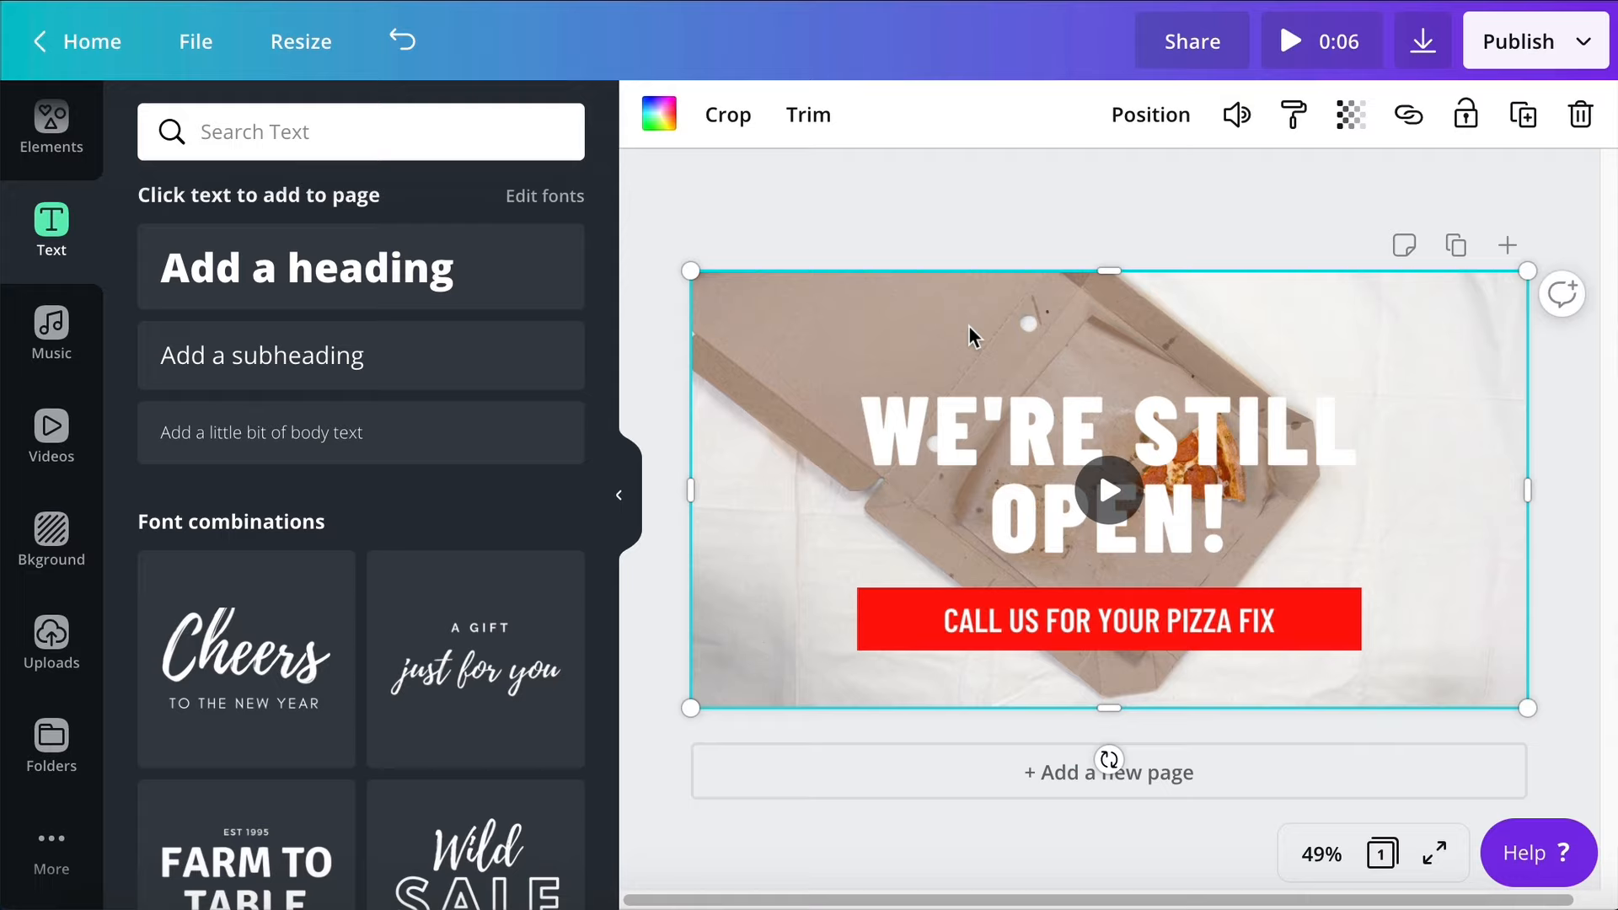
key("t")
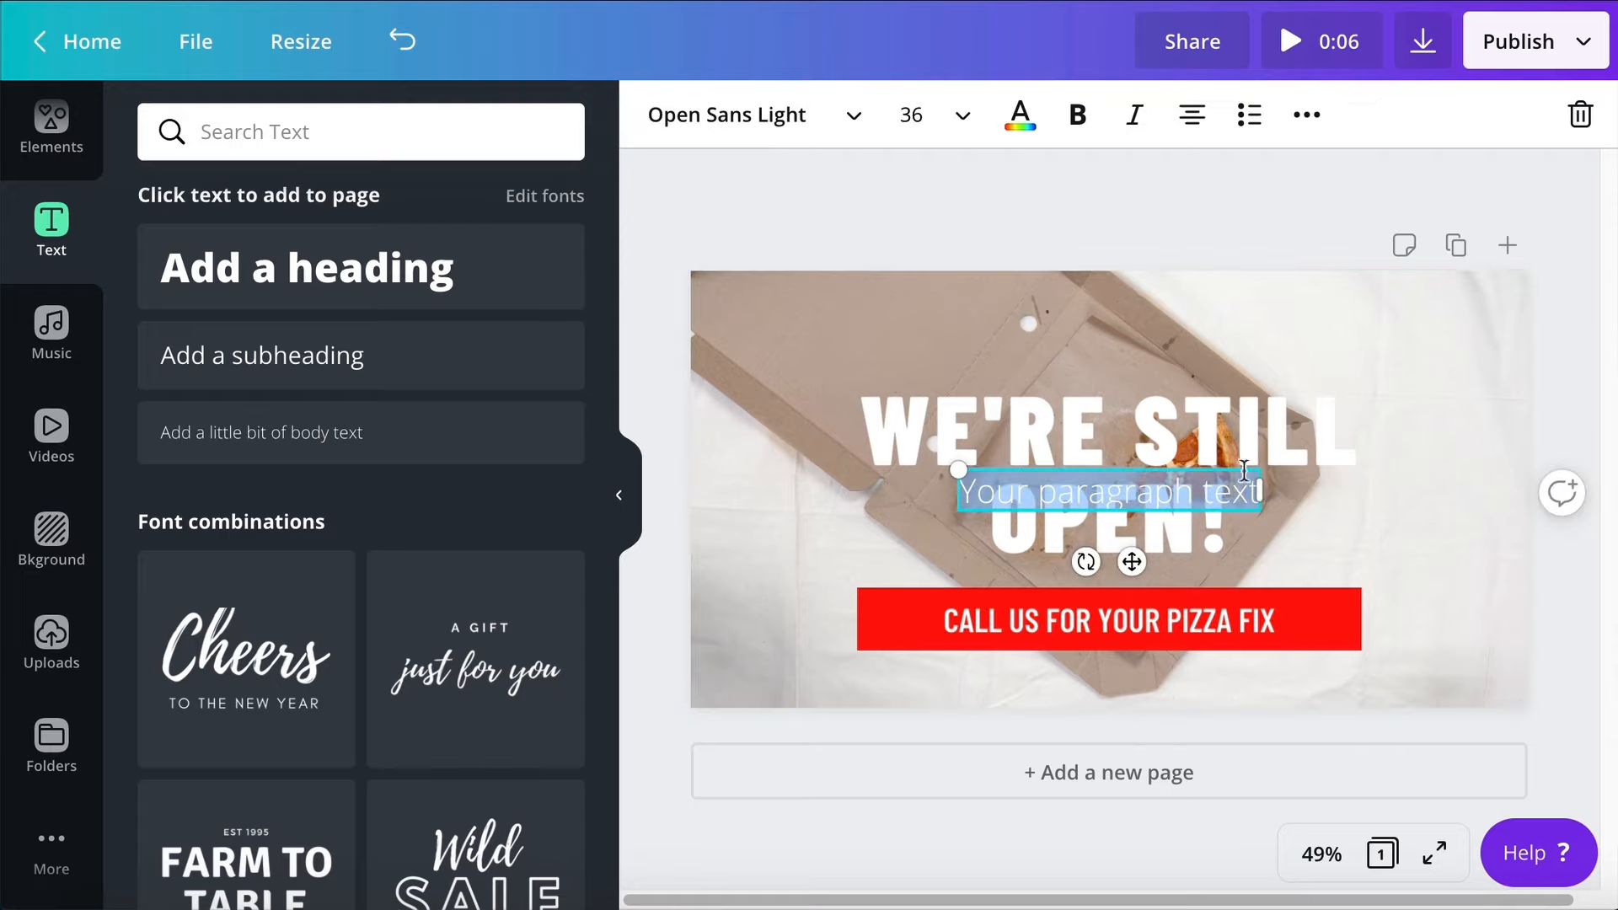
left_click(1551, 371)
left_click_drag(1243, 498, 980, 358)
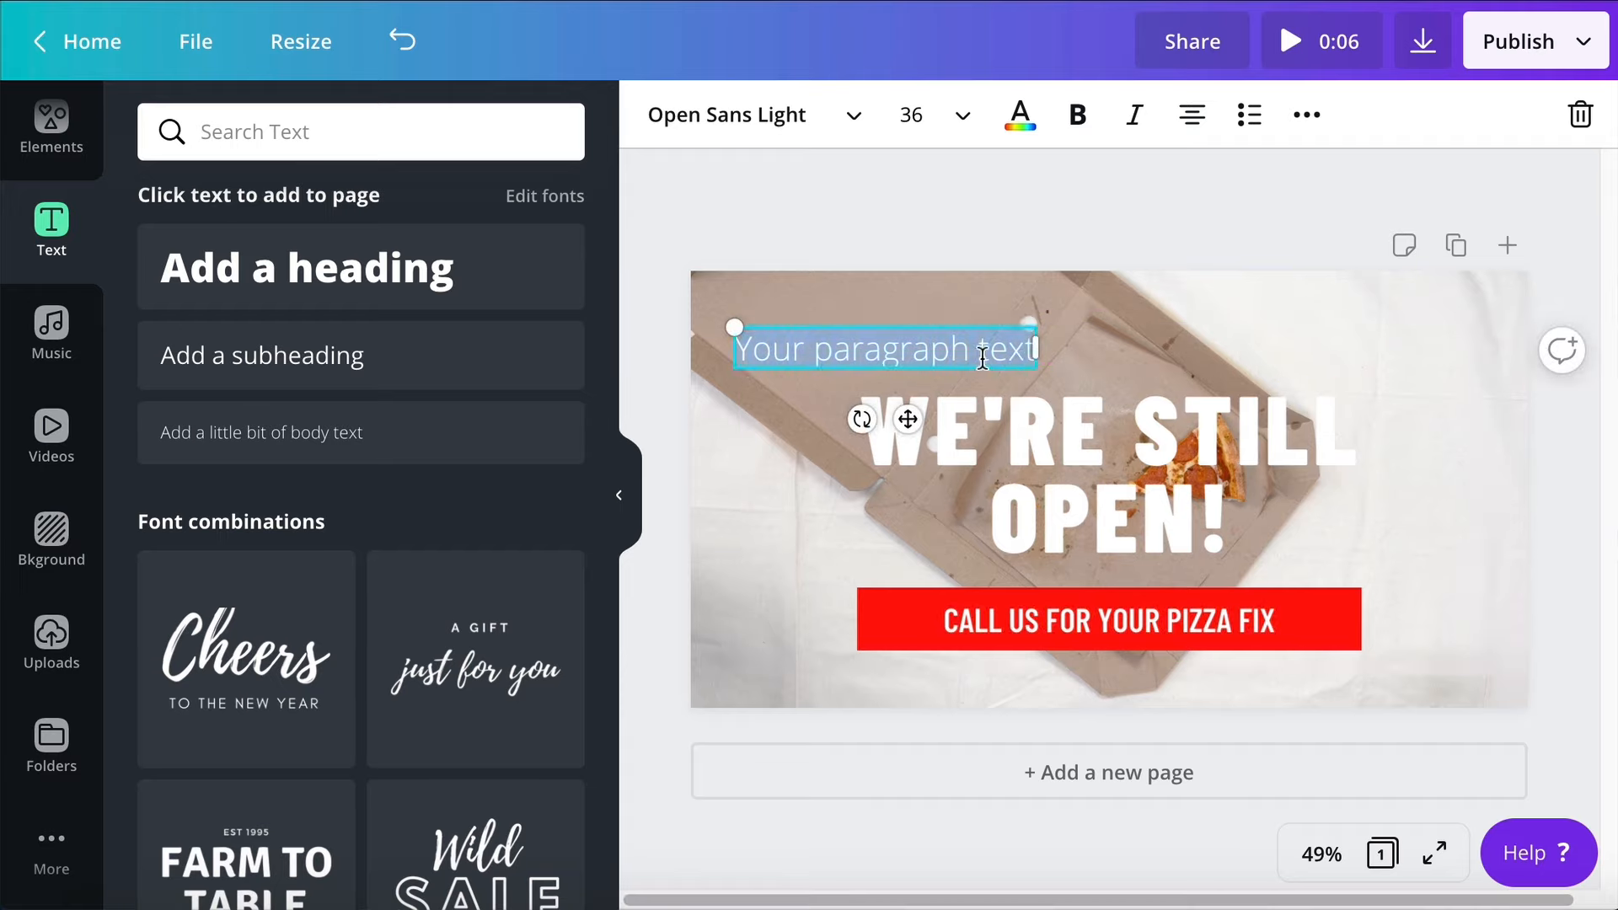
type("Yes!")
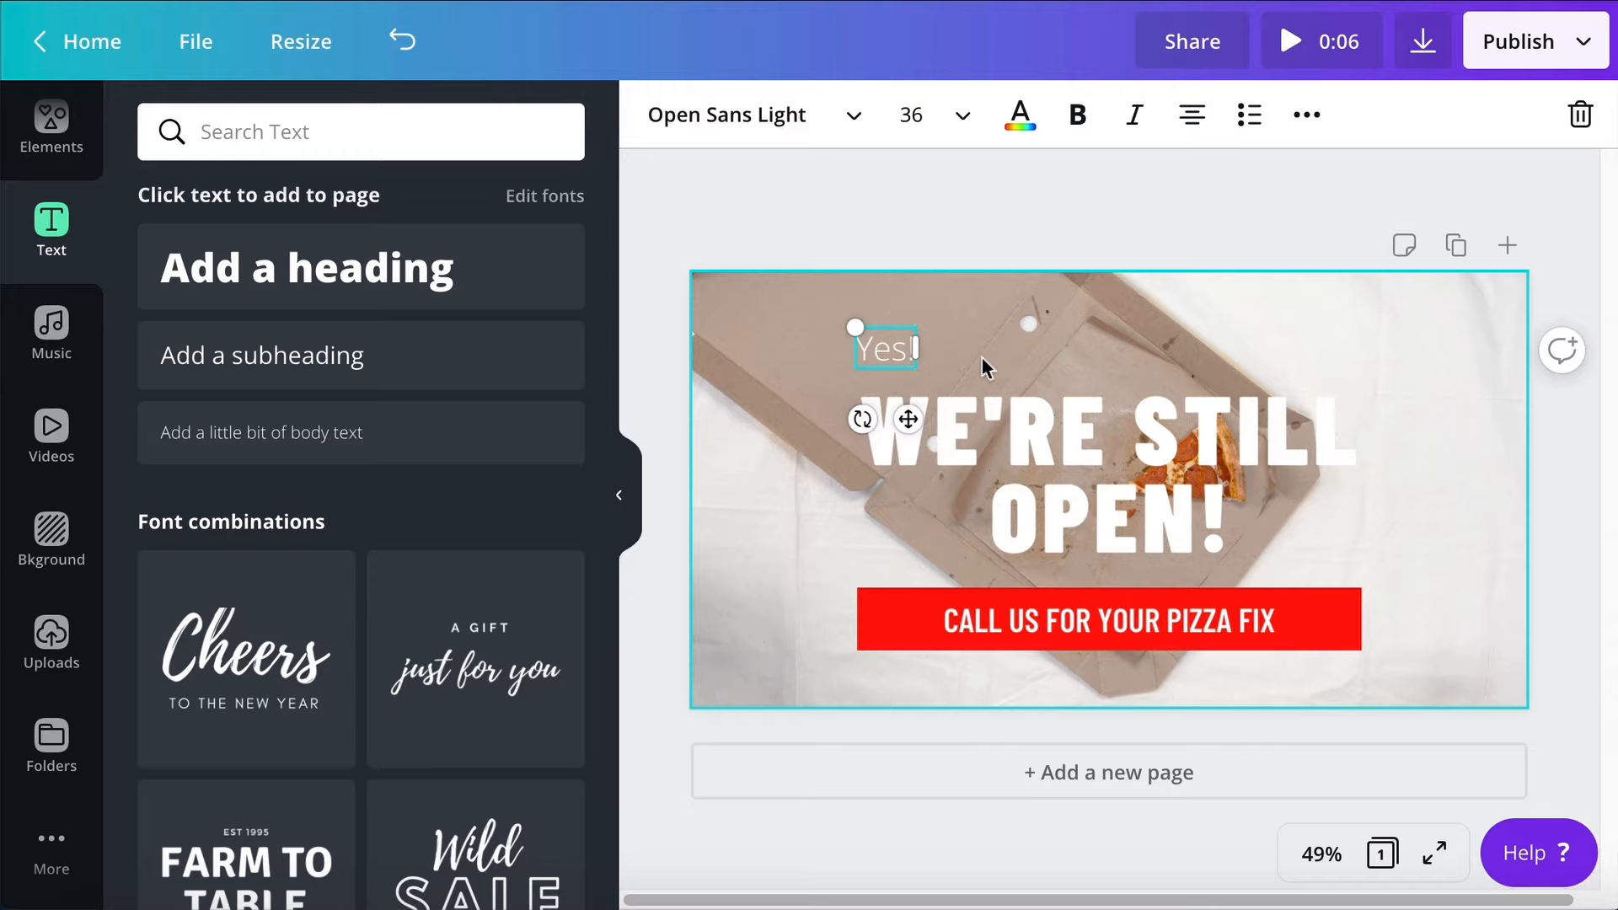
Find the Mr Dafoe font and apply it to the "Yes!" text
triple_click(888, 345)
left_click(781, 133)
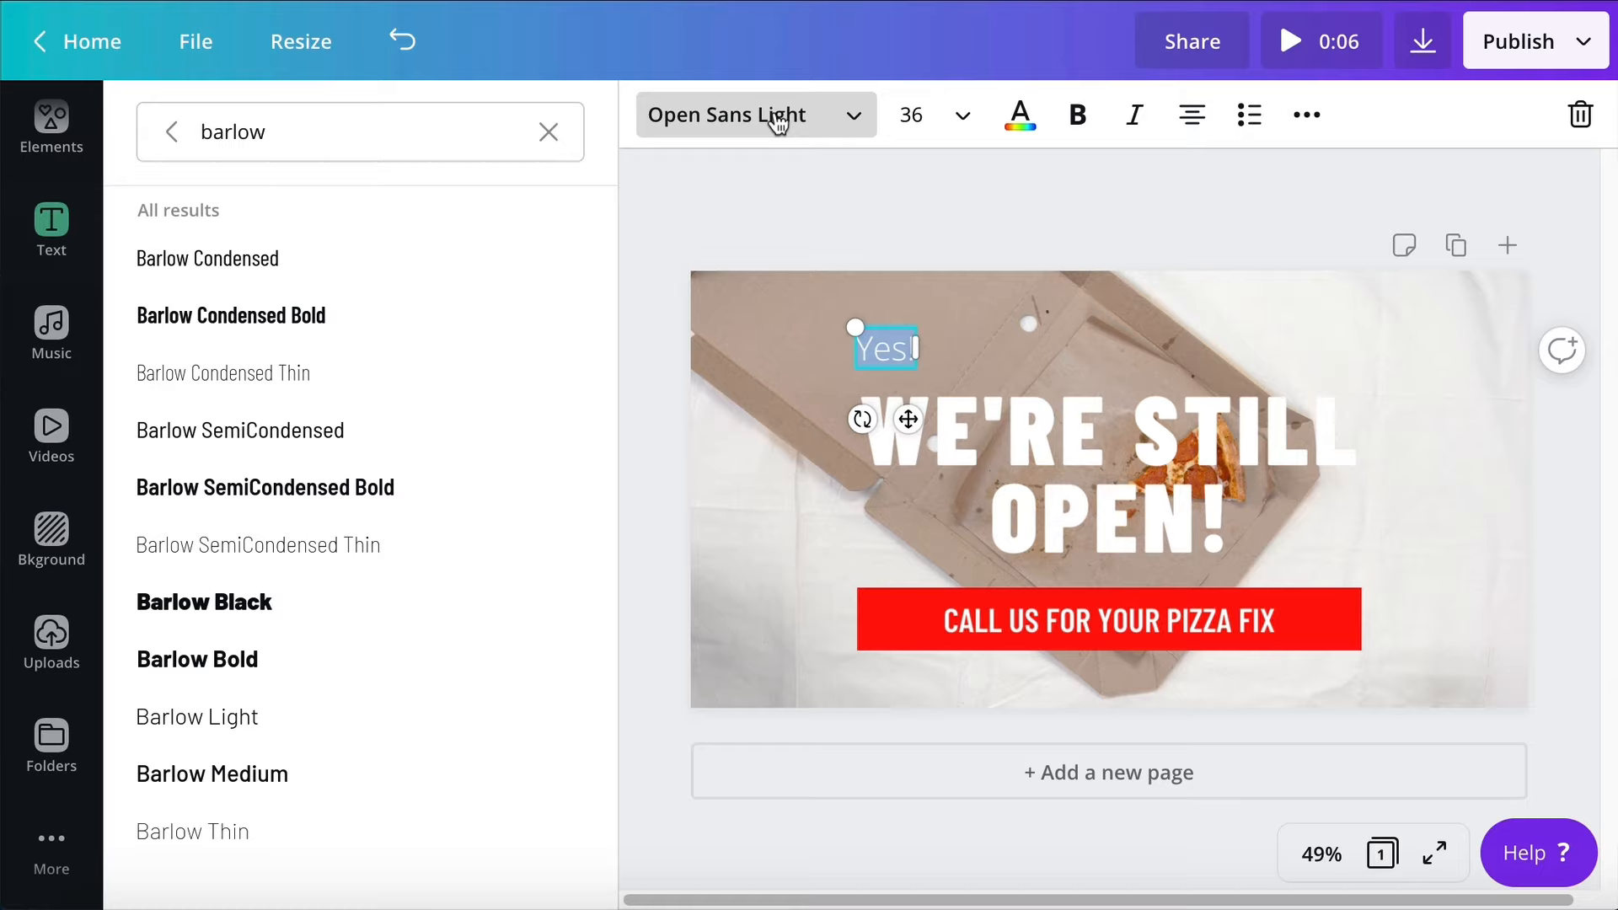
left_click_drag(362, 124, 190, 79)
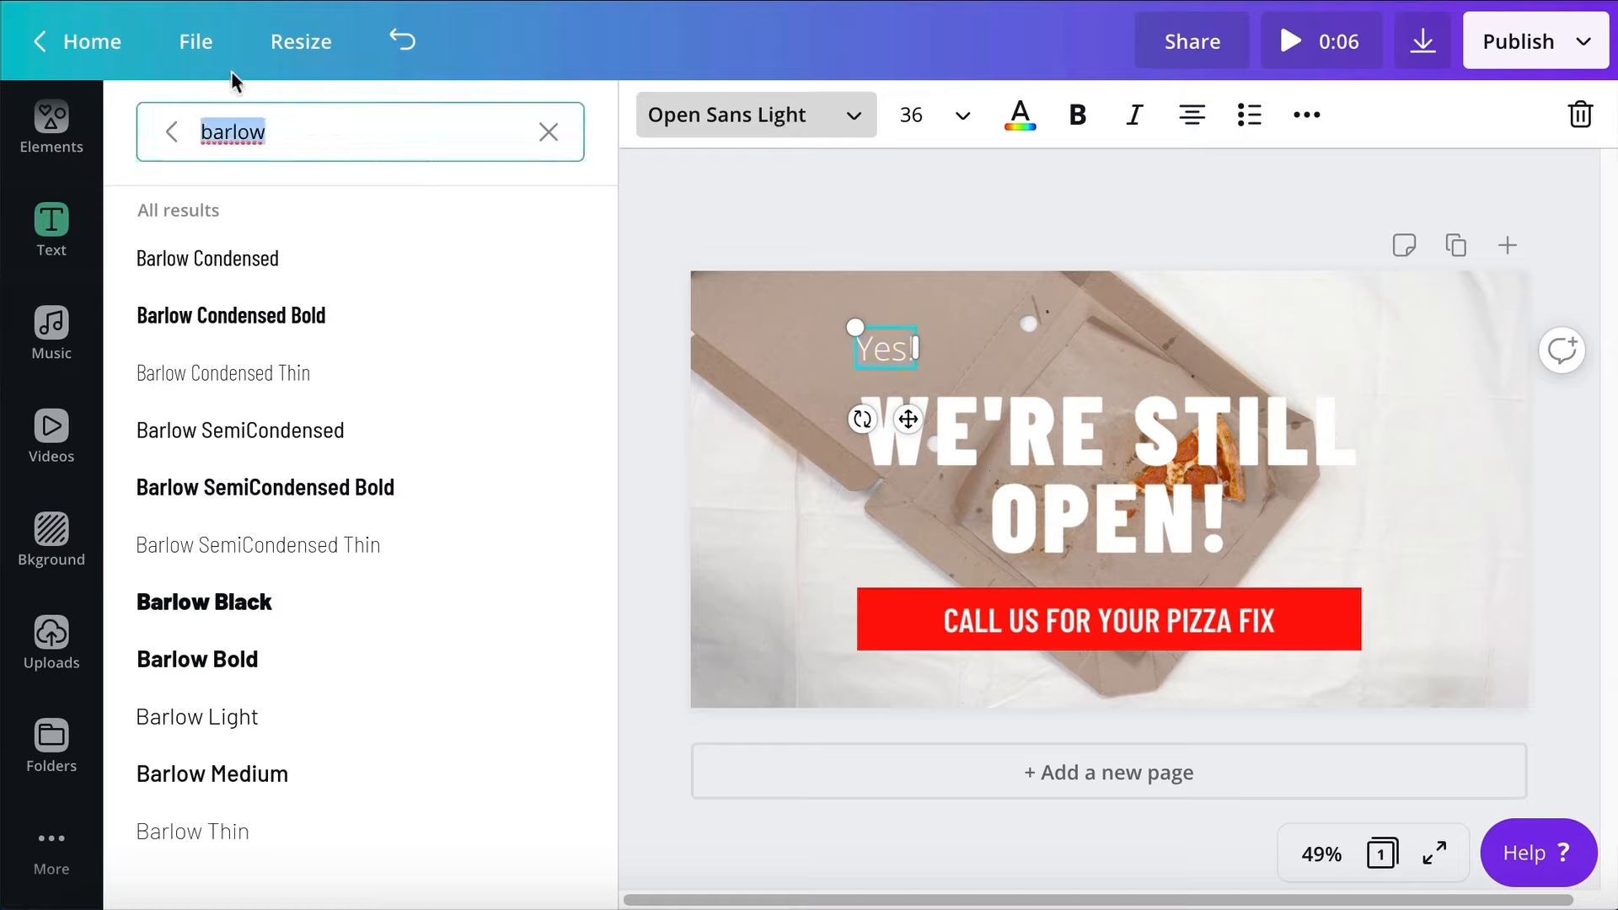
type("M")
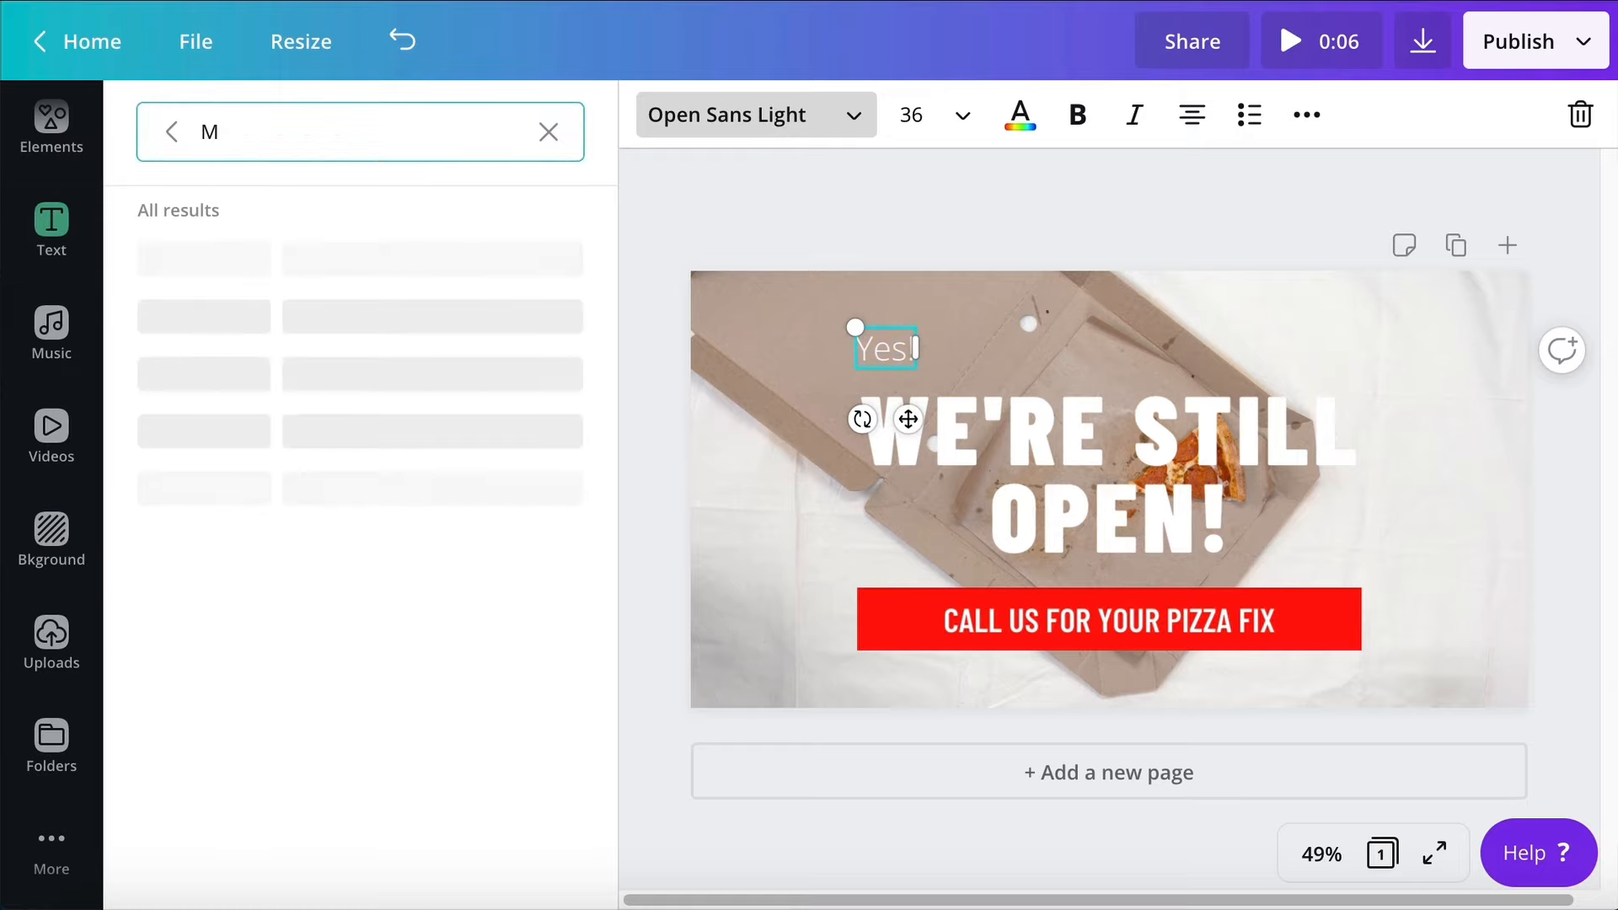
type("r Daffoe")
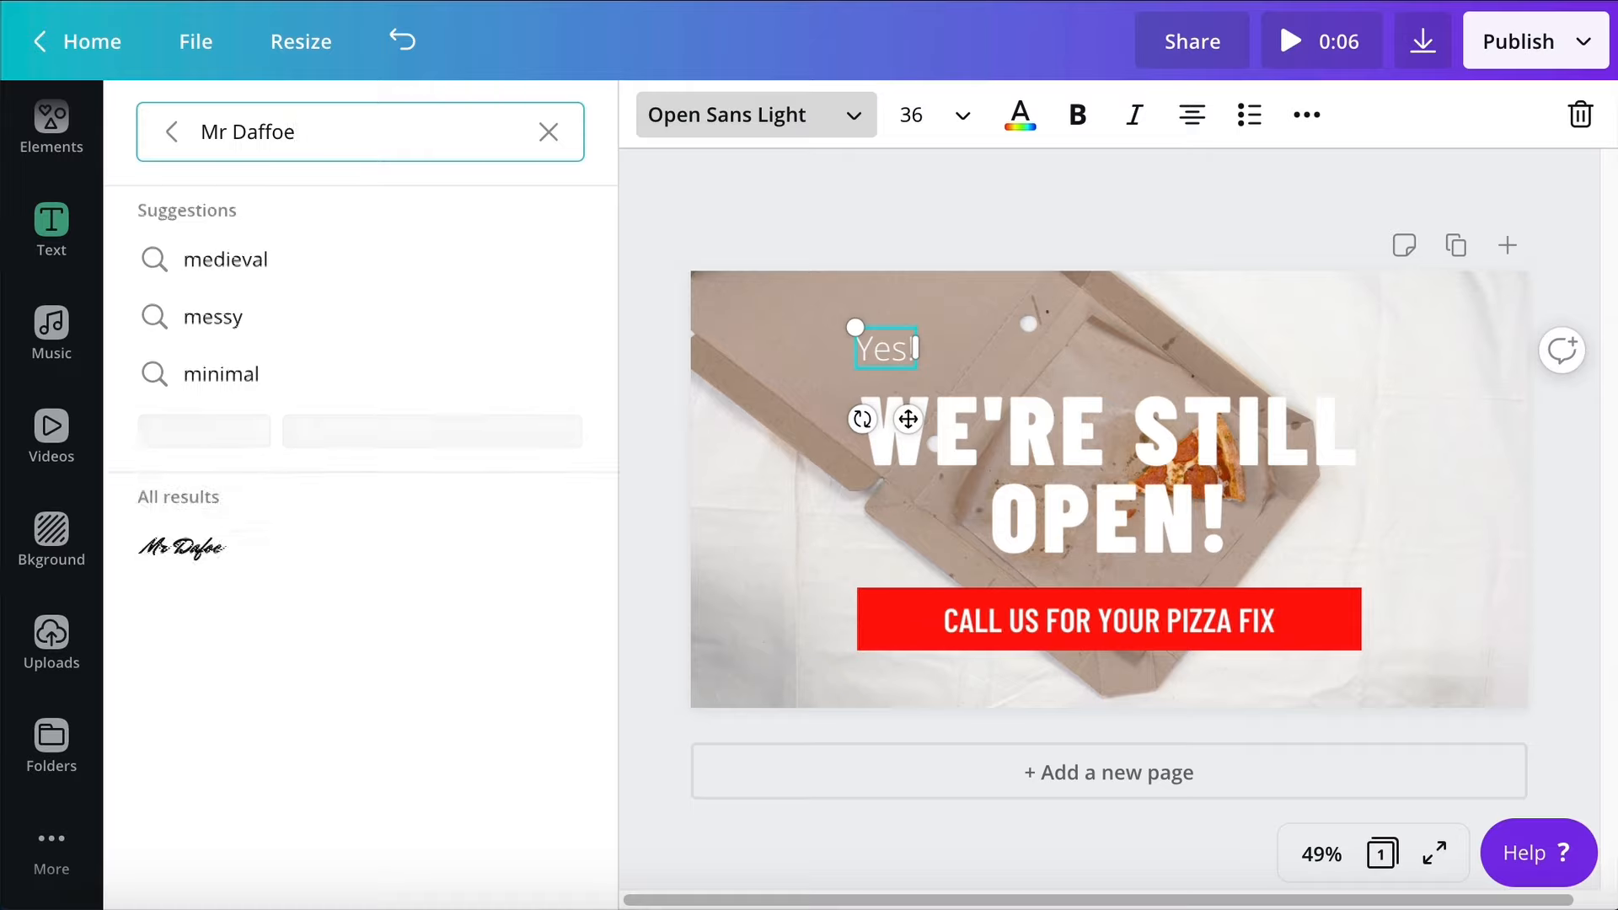
key("BackSpace")
key("BackSpace")
key("BackSpace")
type("oe")
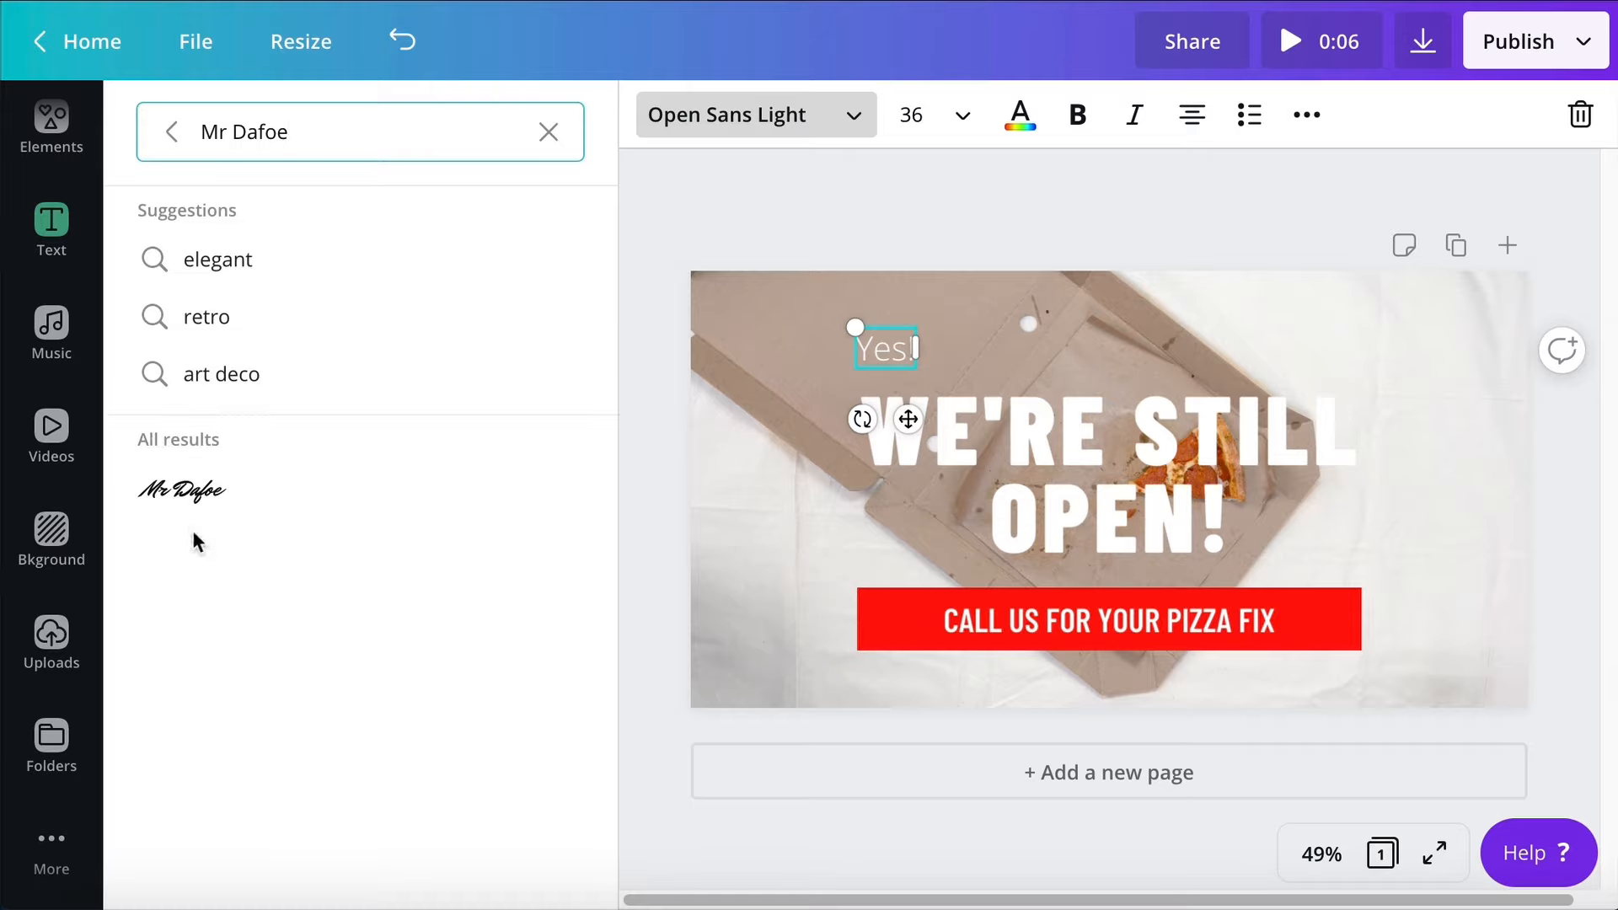
left_click(186, 495)
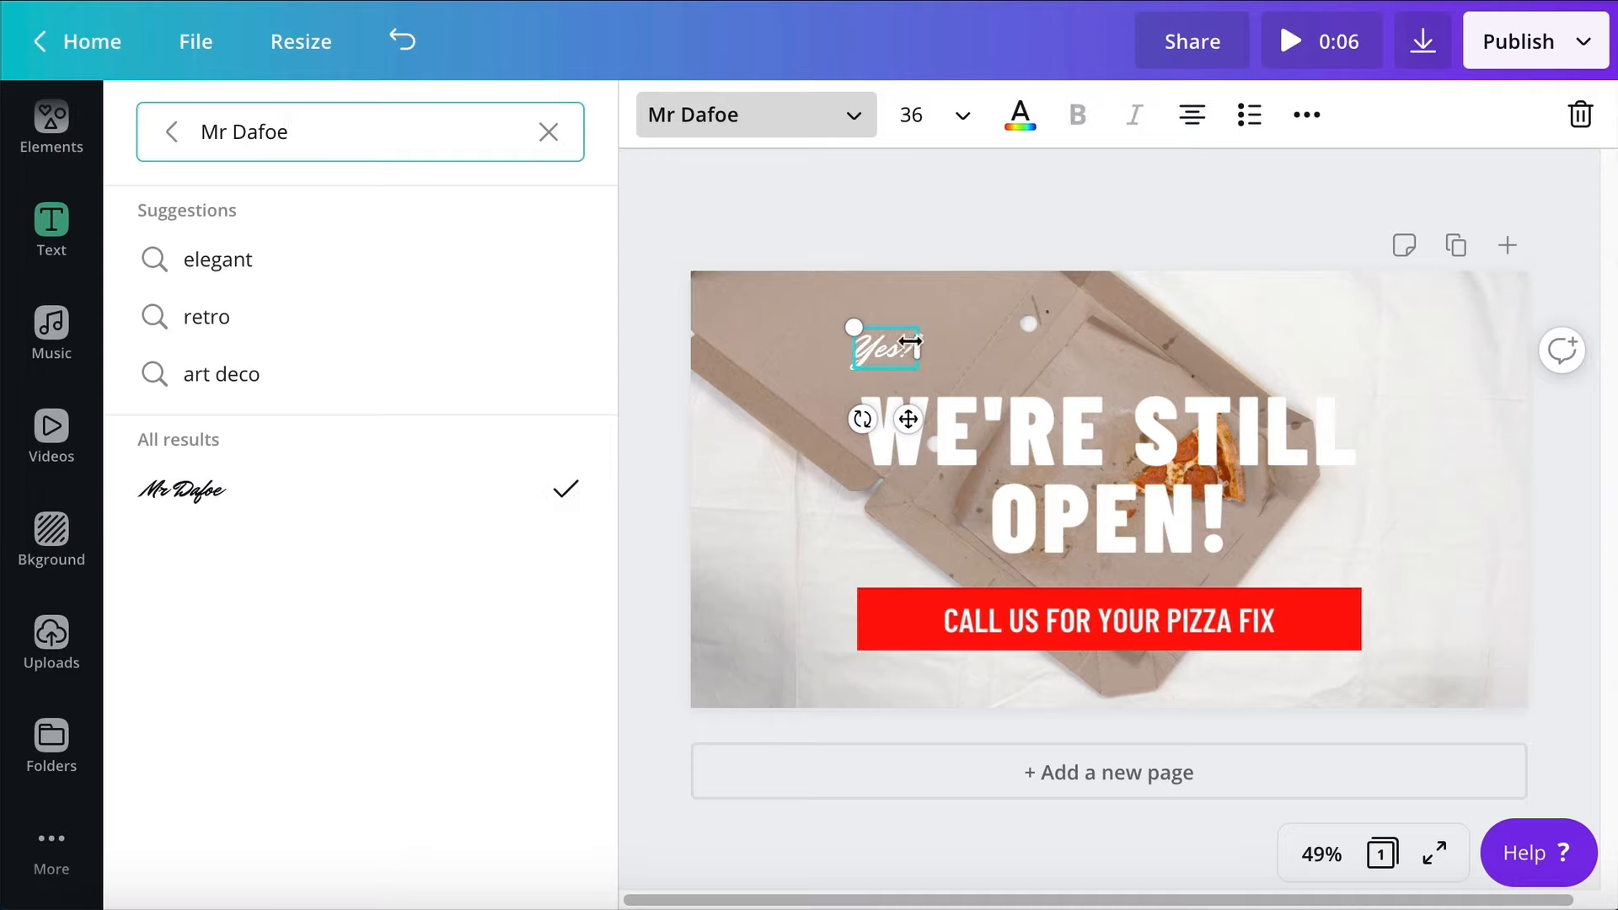
Enlarge "Yes!" to size 68 and tilt it slightly counterclockwise above the start of the heading
left_click_drag(854, 328, 907, 348)
left_click(959, 333)
left_click_drag(943, 427, 976, 499)
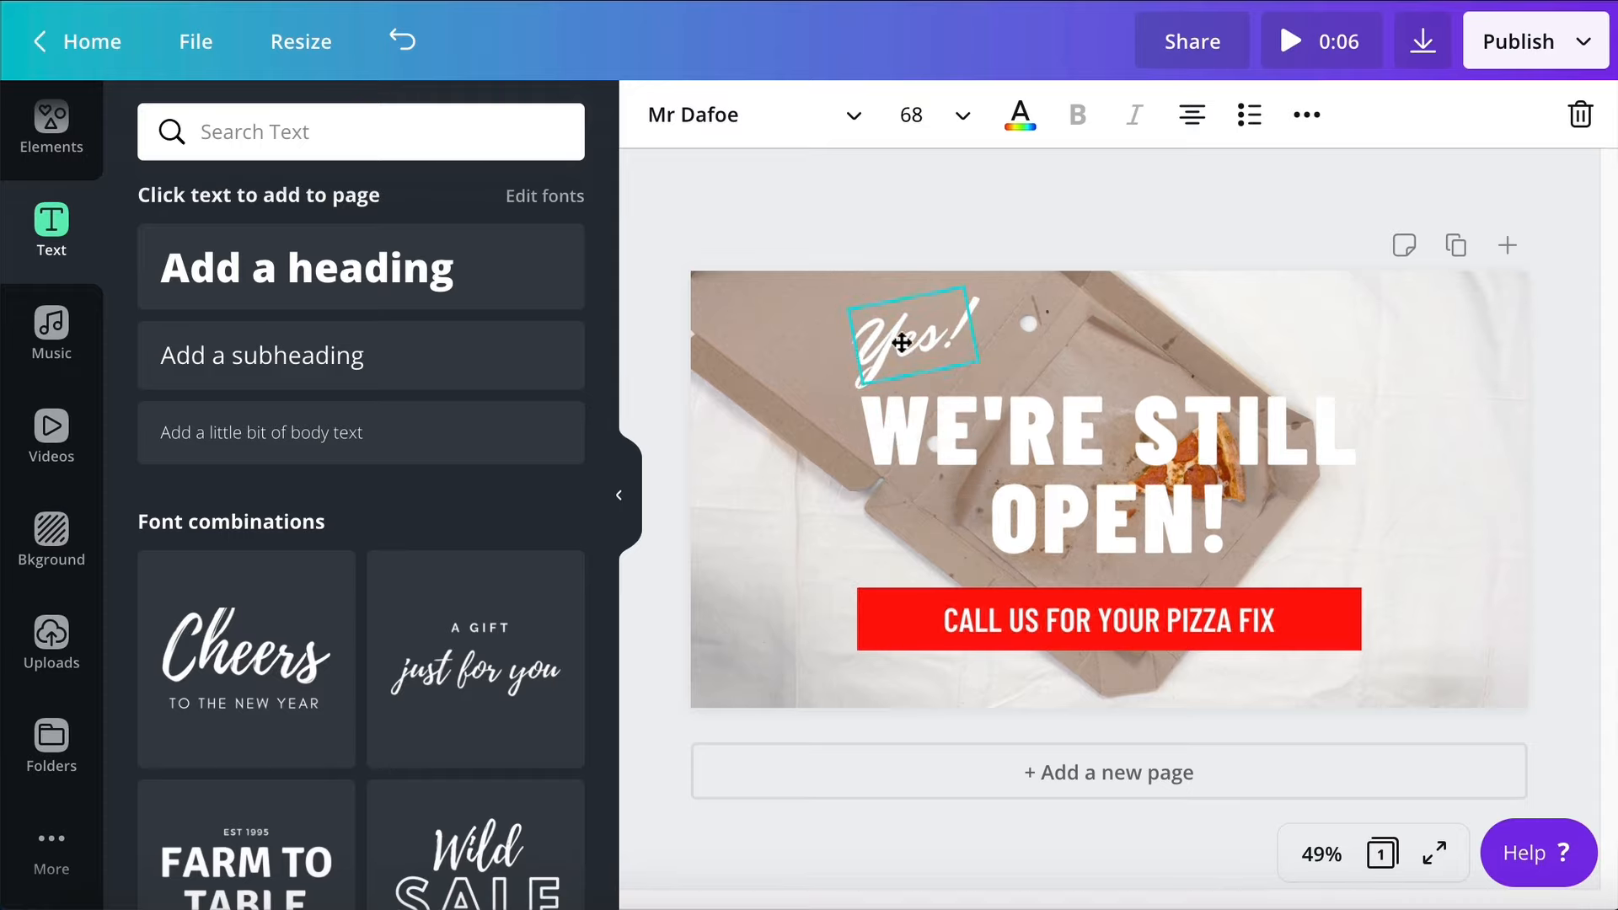
Lower the heading until its text box meets the red bar, and nudge "Yes!" down closer to the heading
left_click_drag(950, 422, 1003, 456)
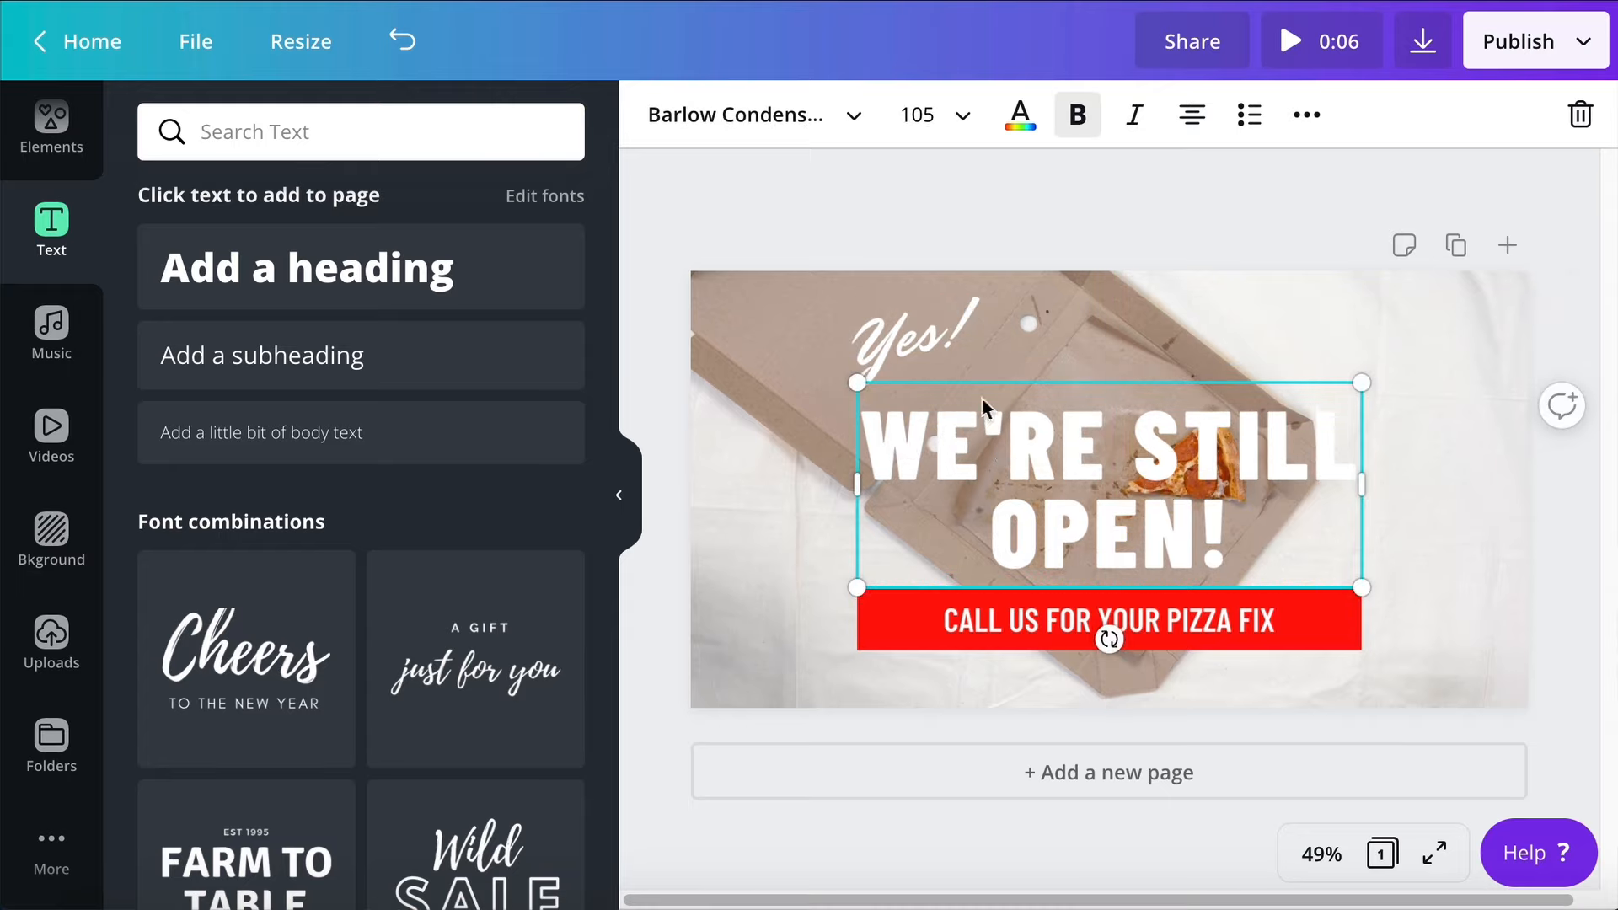
left_click_drag(928, 337, 932, 351)
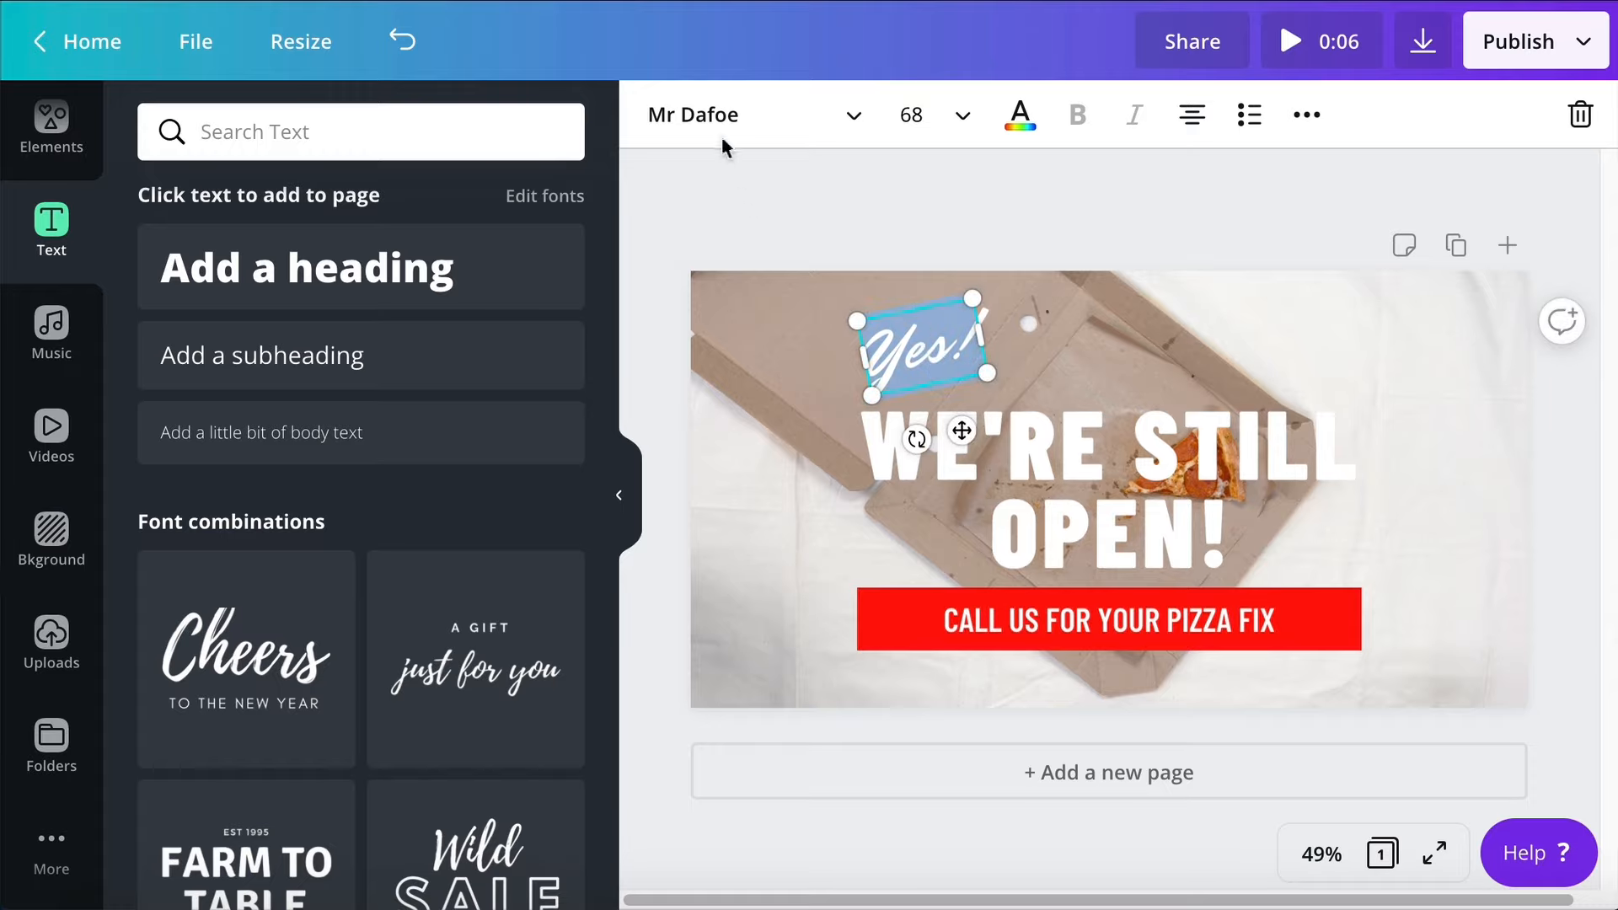
Recolour "Yes!" with the same red as the bar
left_click(1012, 122)
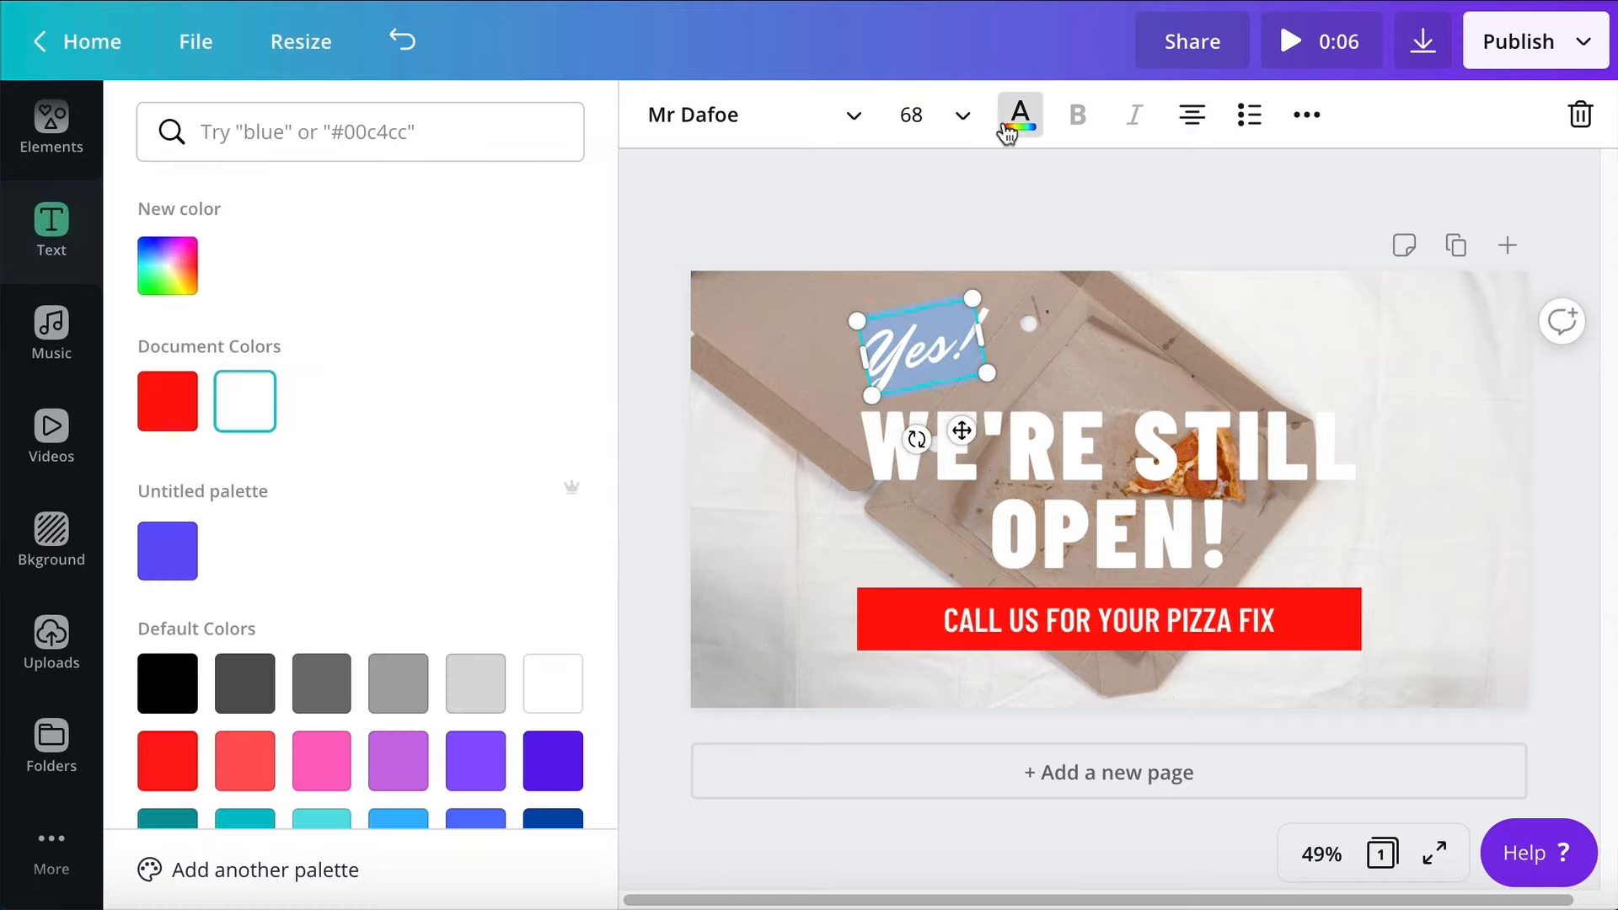
left_click(167, 401)
Play the pizza clip to preview it behind the text, and stop the playback
left_click(805, 434)
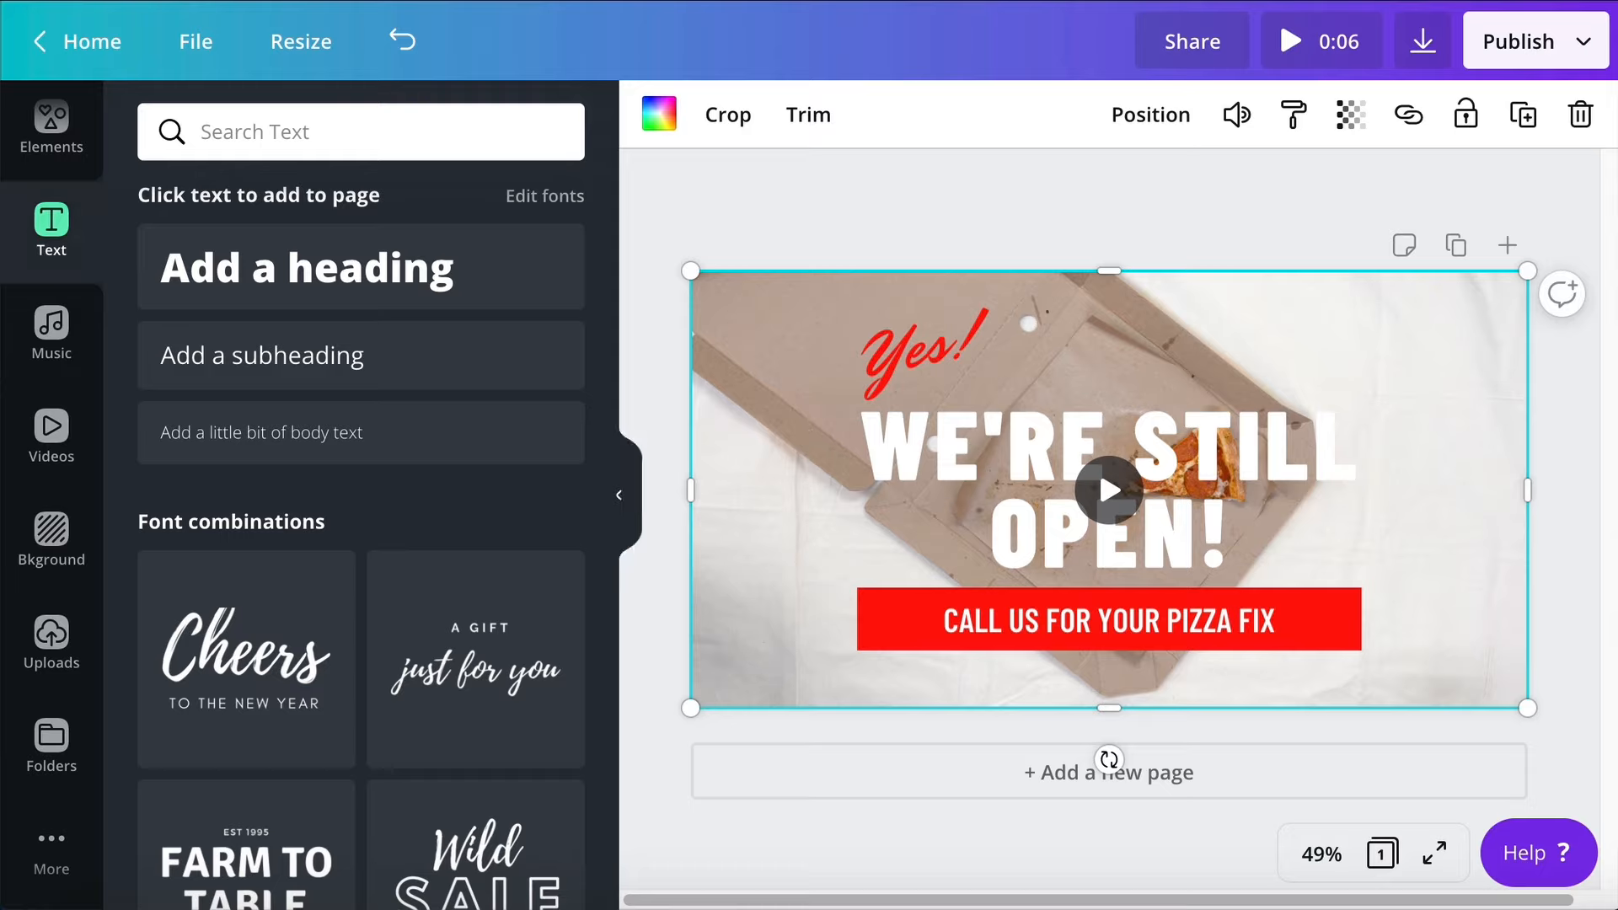
left_click(1096, 498)
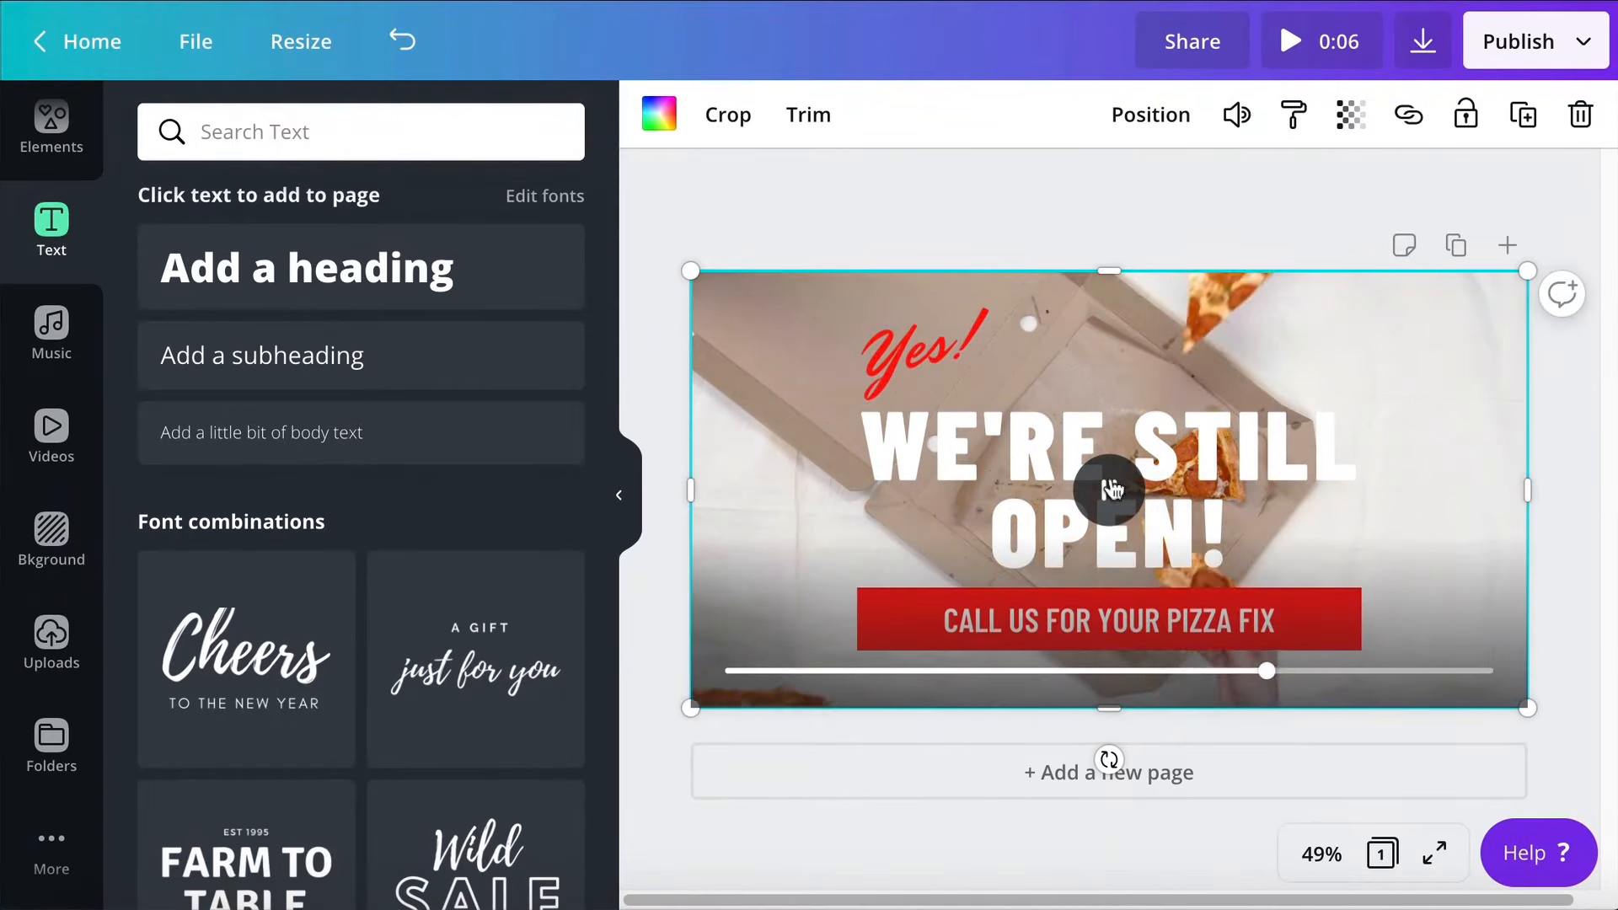
left_click(1111, 497)
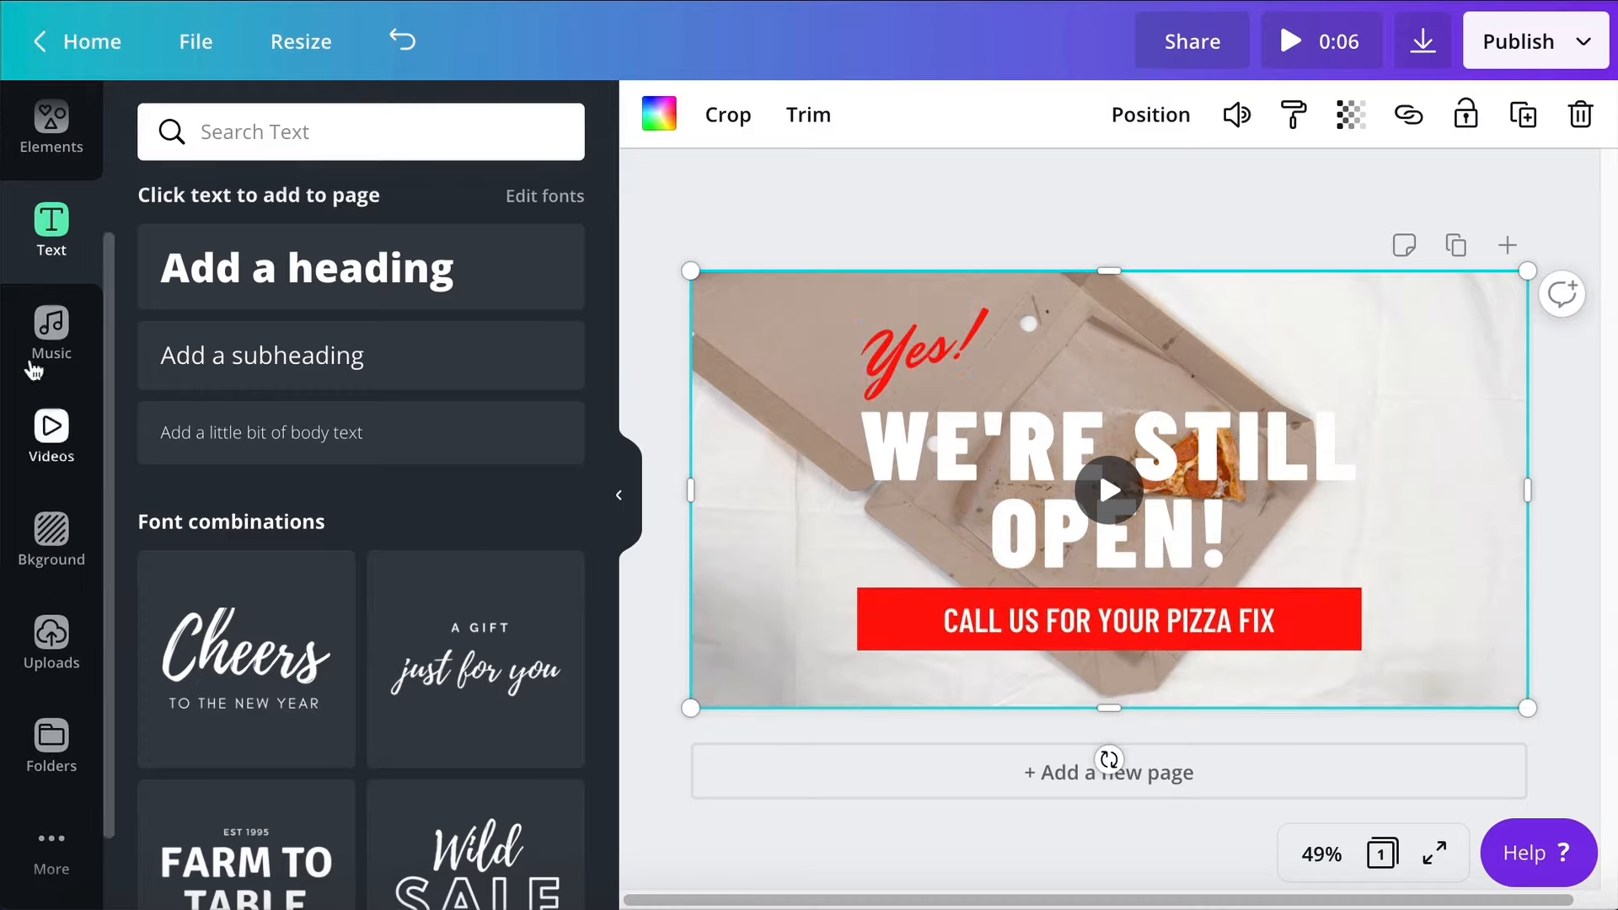
Search the elements library for "underline" graphics
scroll(48, 173, "up", 3)
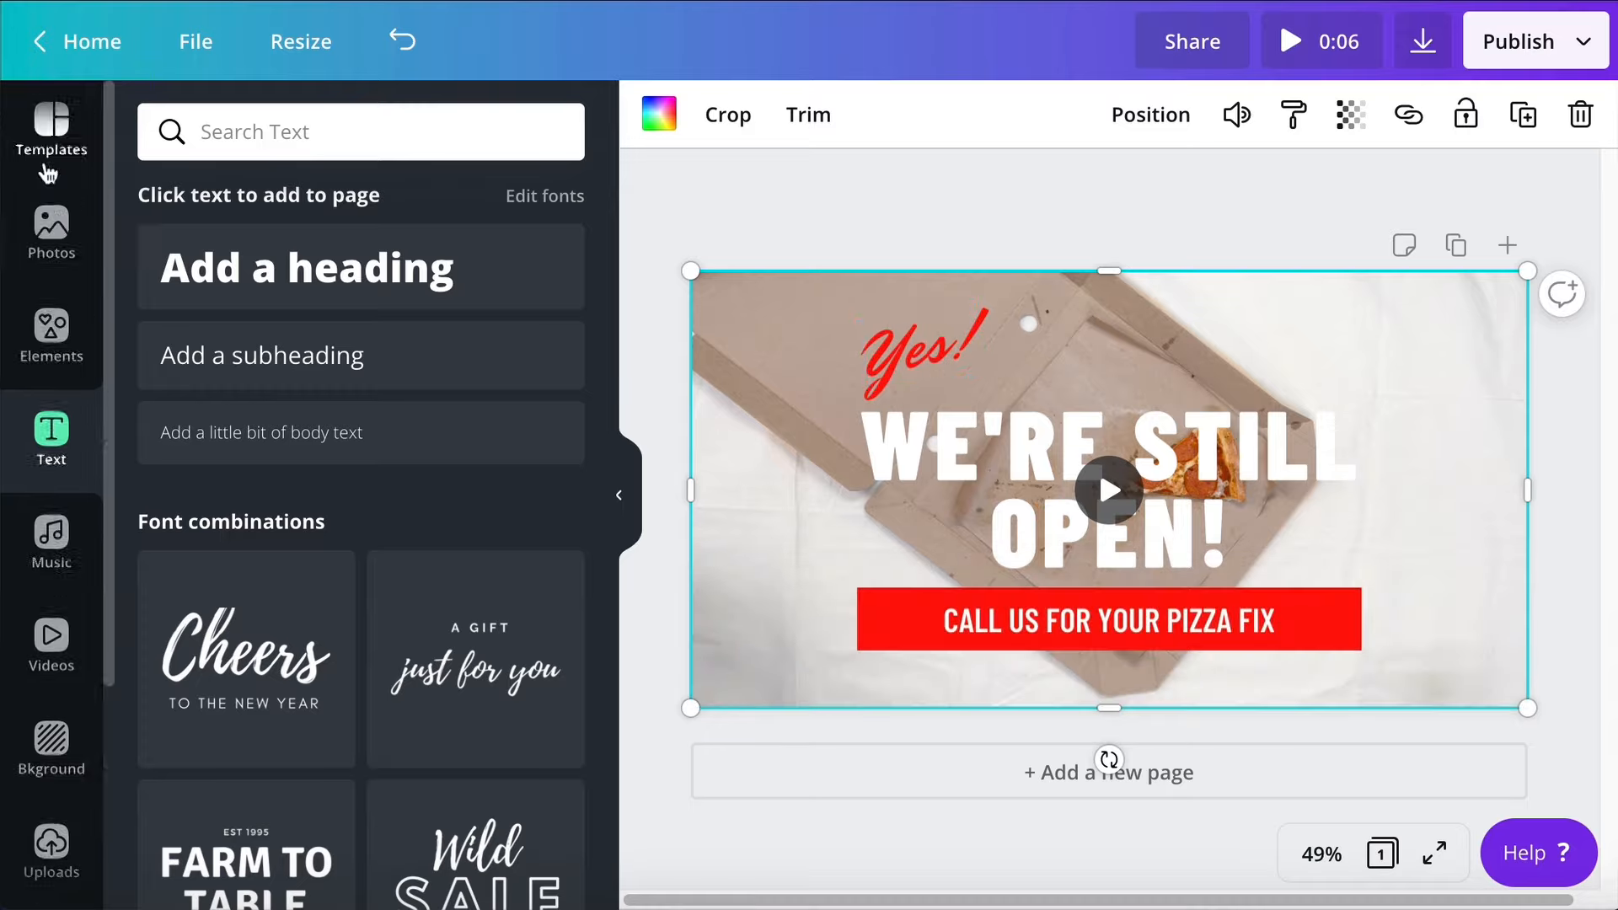
left_click(51, 342)
left_click(206, 128)
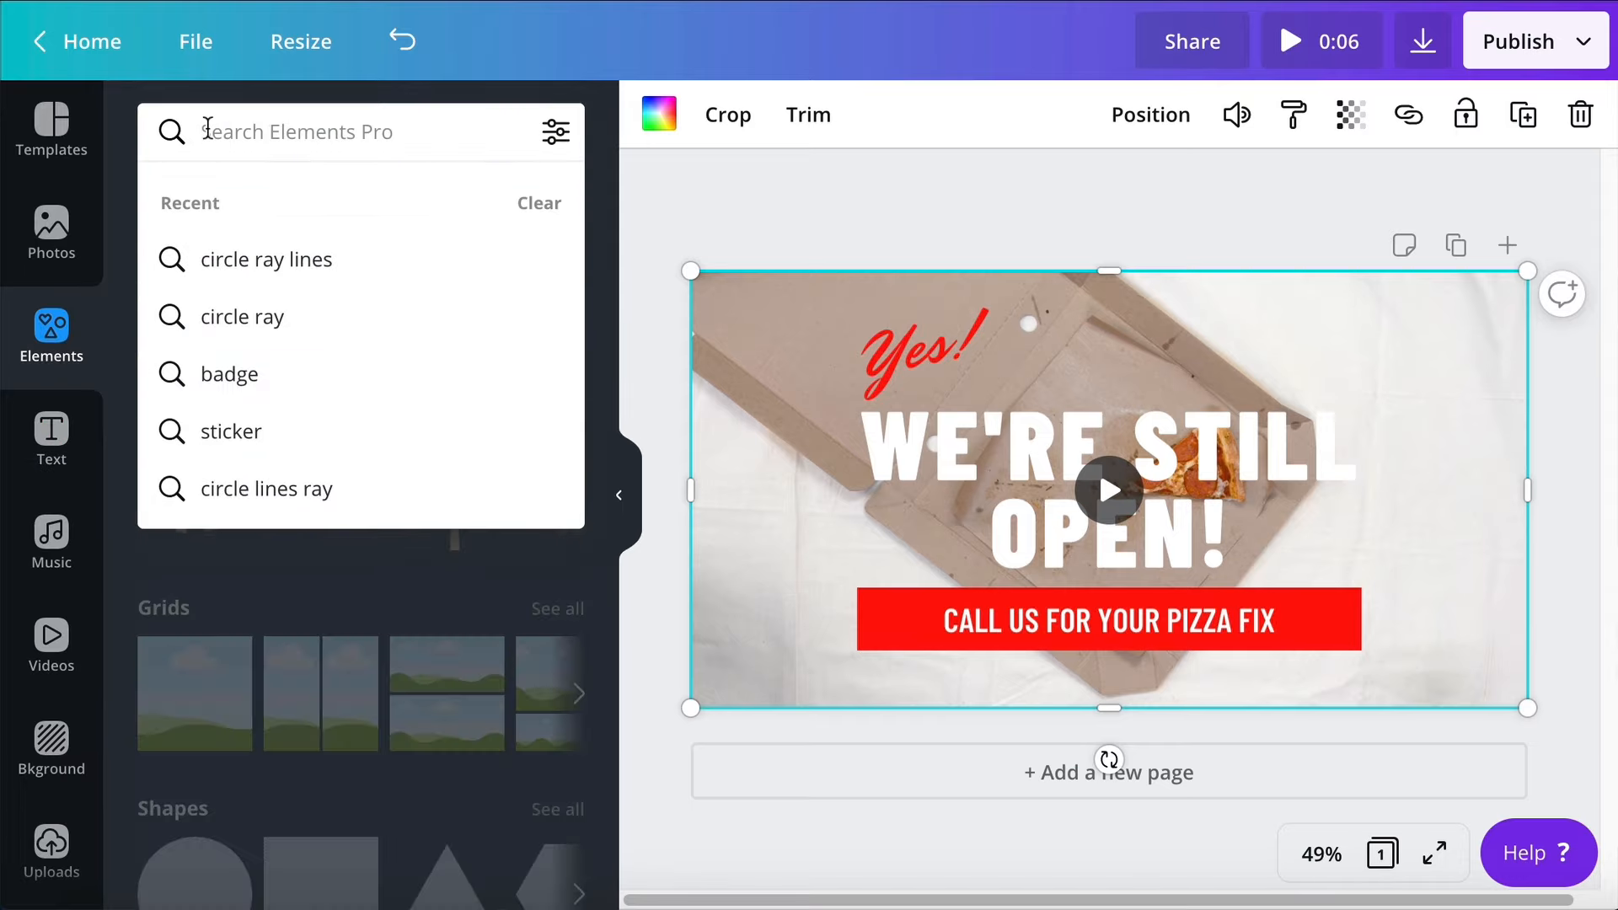
type("underline")
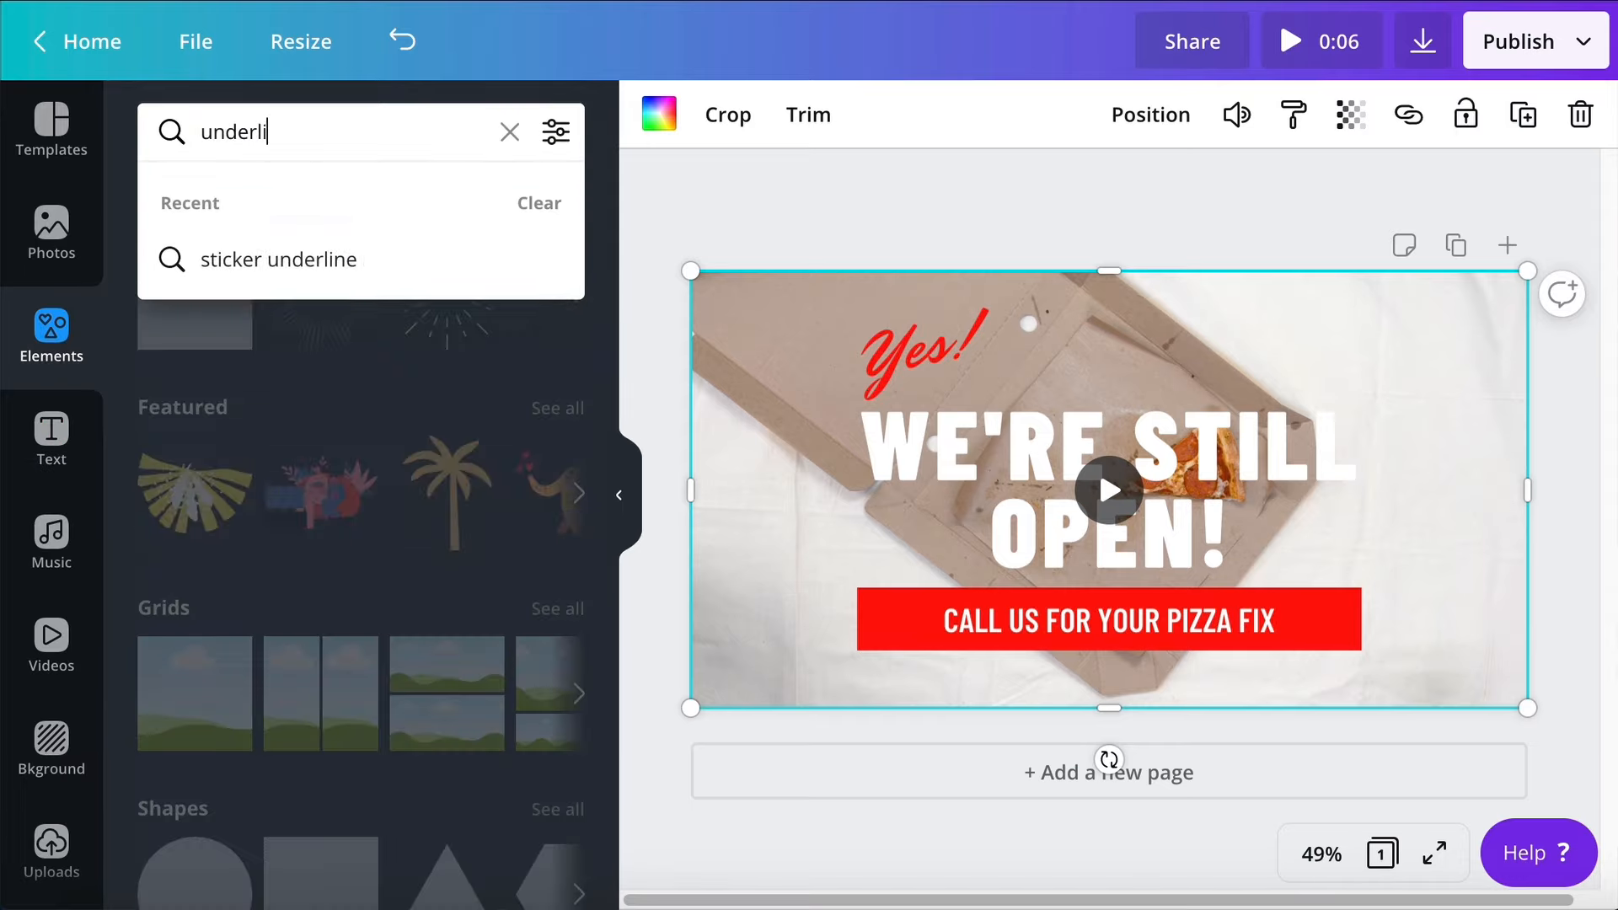
key("Return")
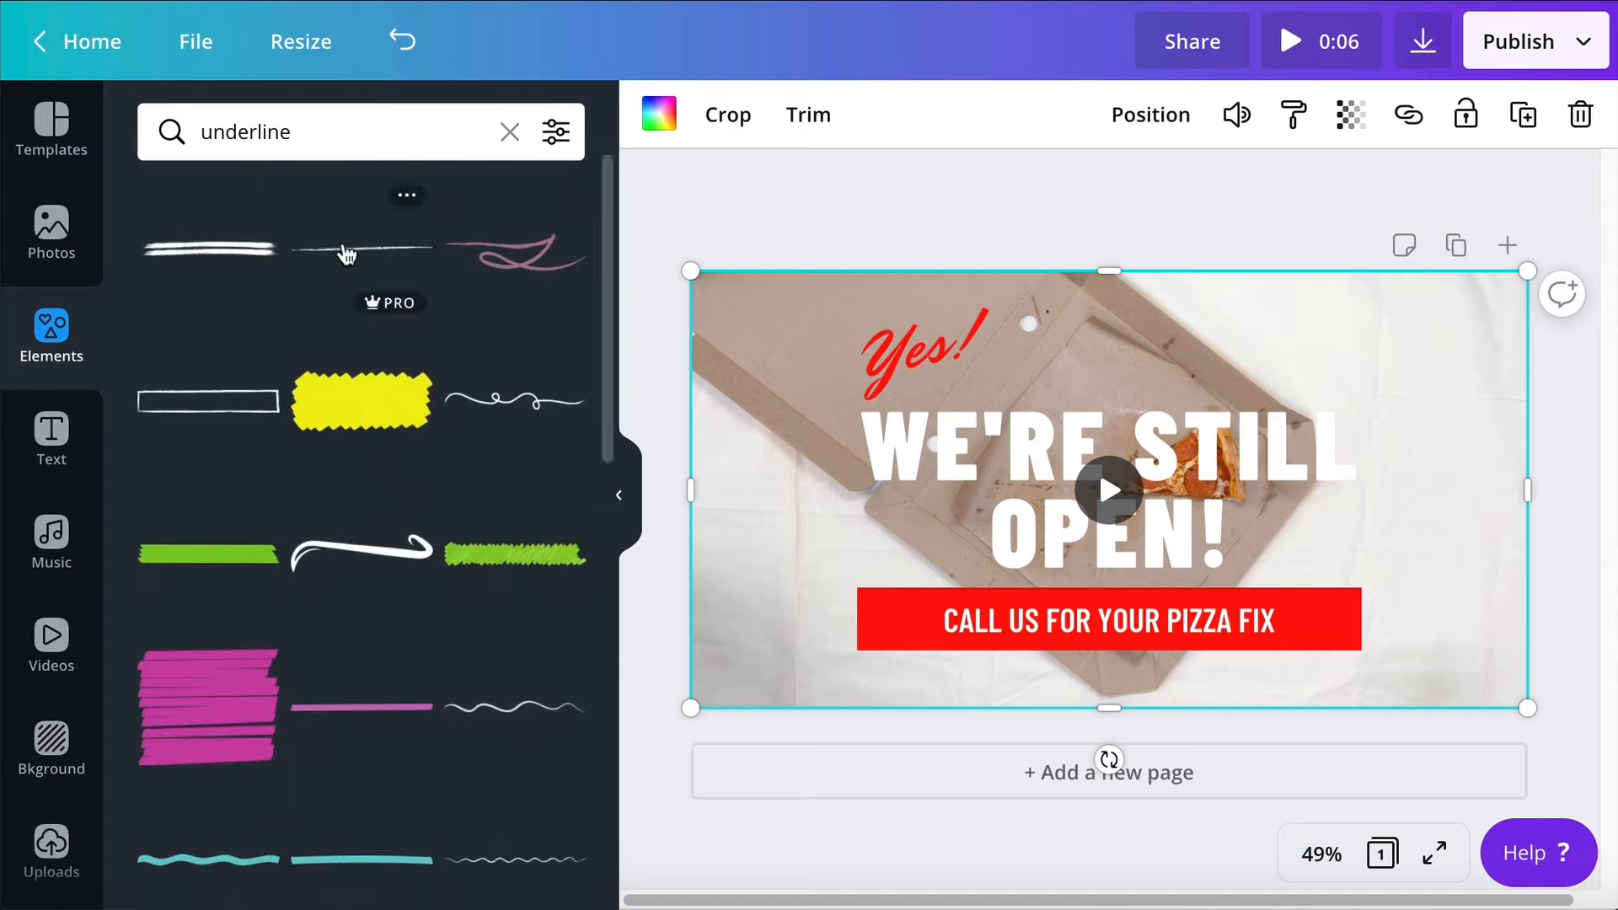
Add the double brush-stroke underline graphic and fit it, small and tilted to match the script, directly beneath "Yes!"
scroll(252, 417, "down", 1)
scroll(252, 418, "down", 7)
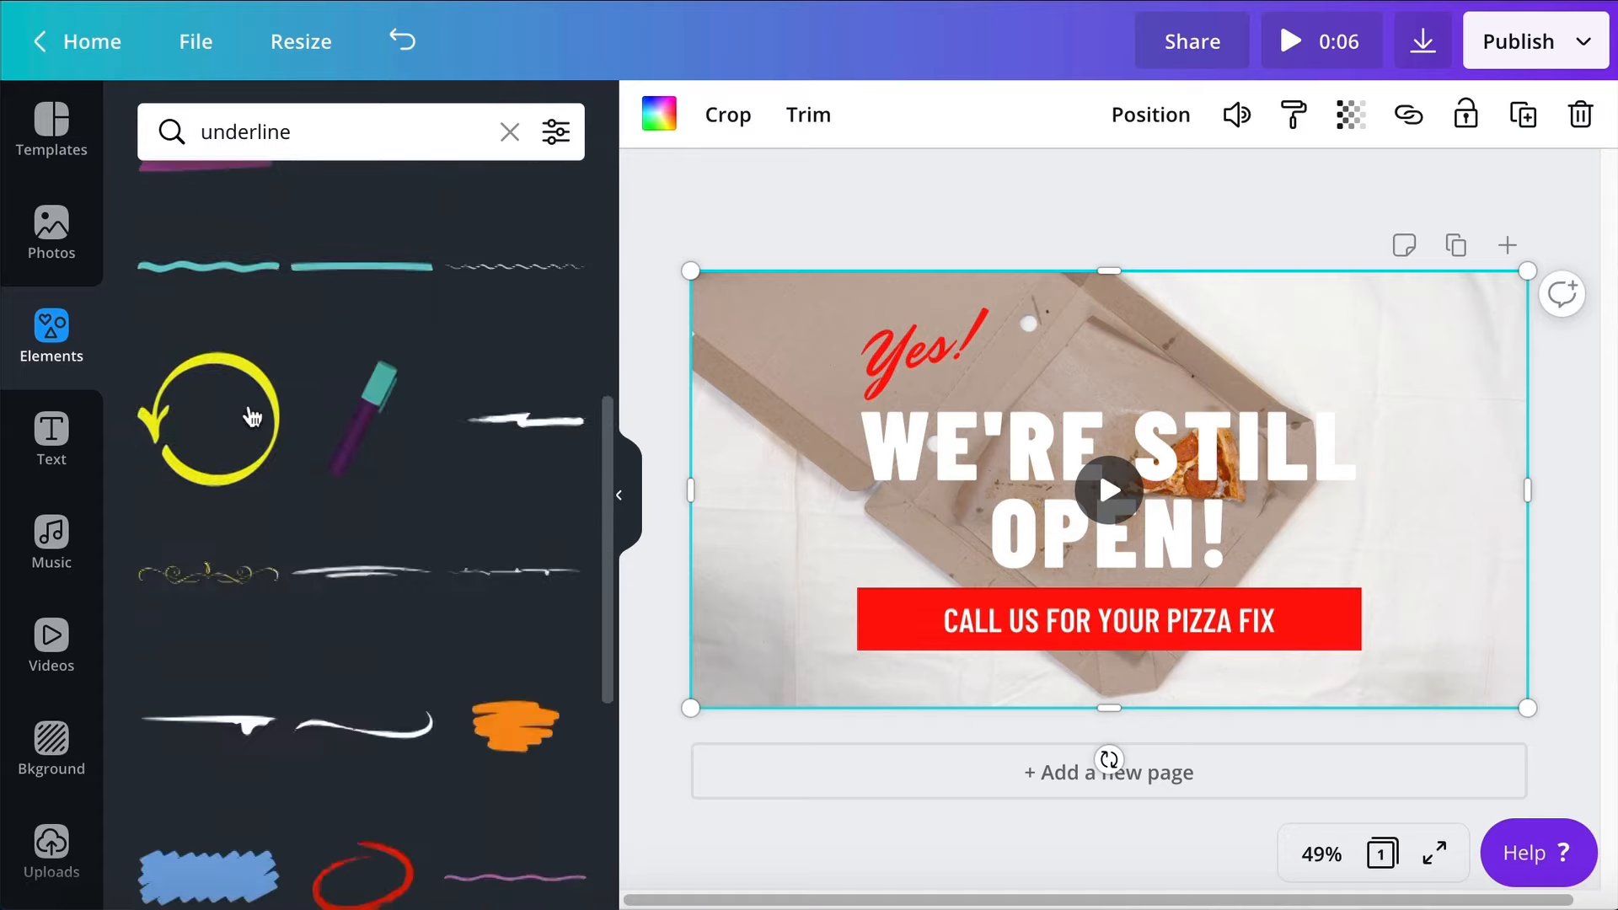
scroll(307, 553, "up", 2)
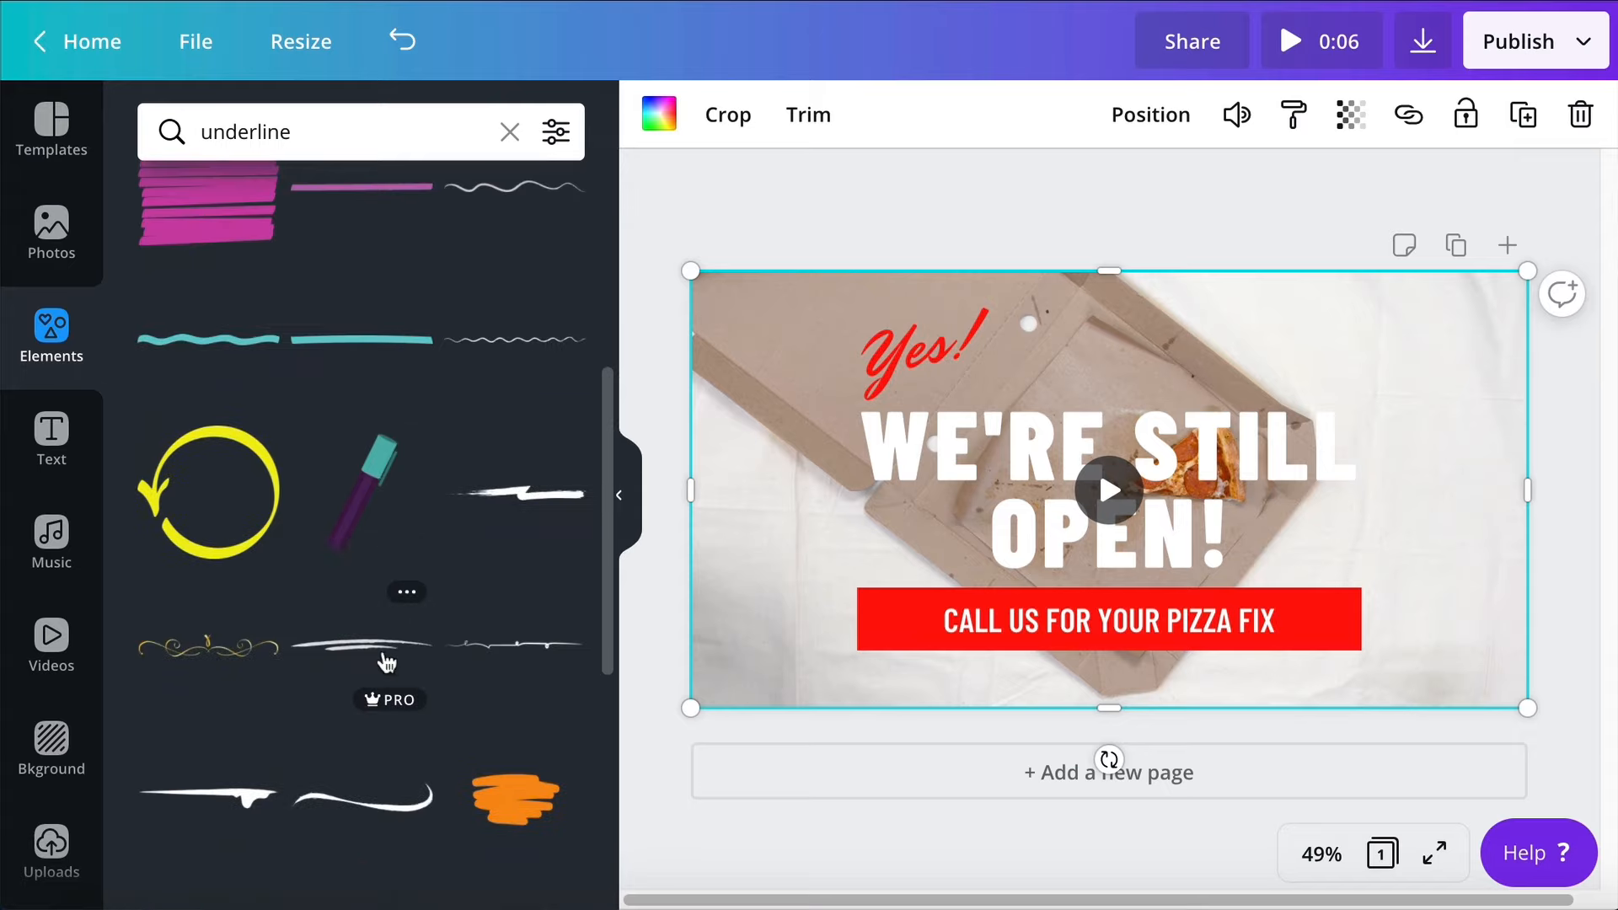
scroll(384, 666, "down", 8)
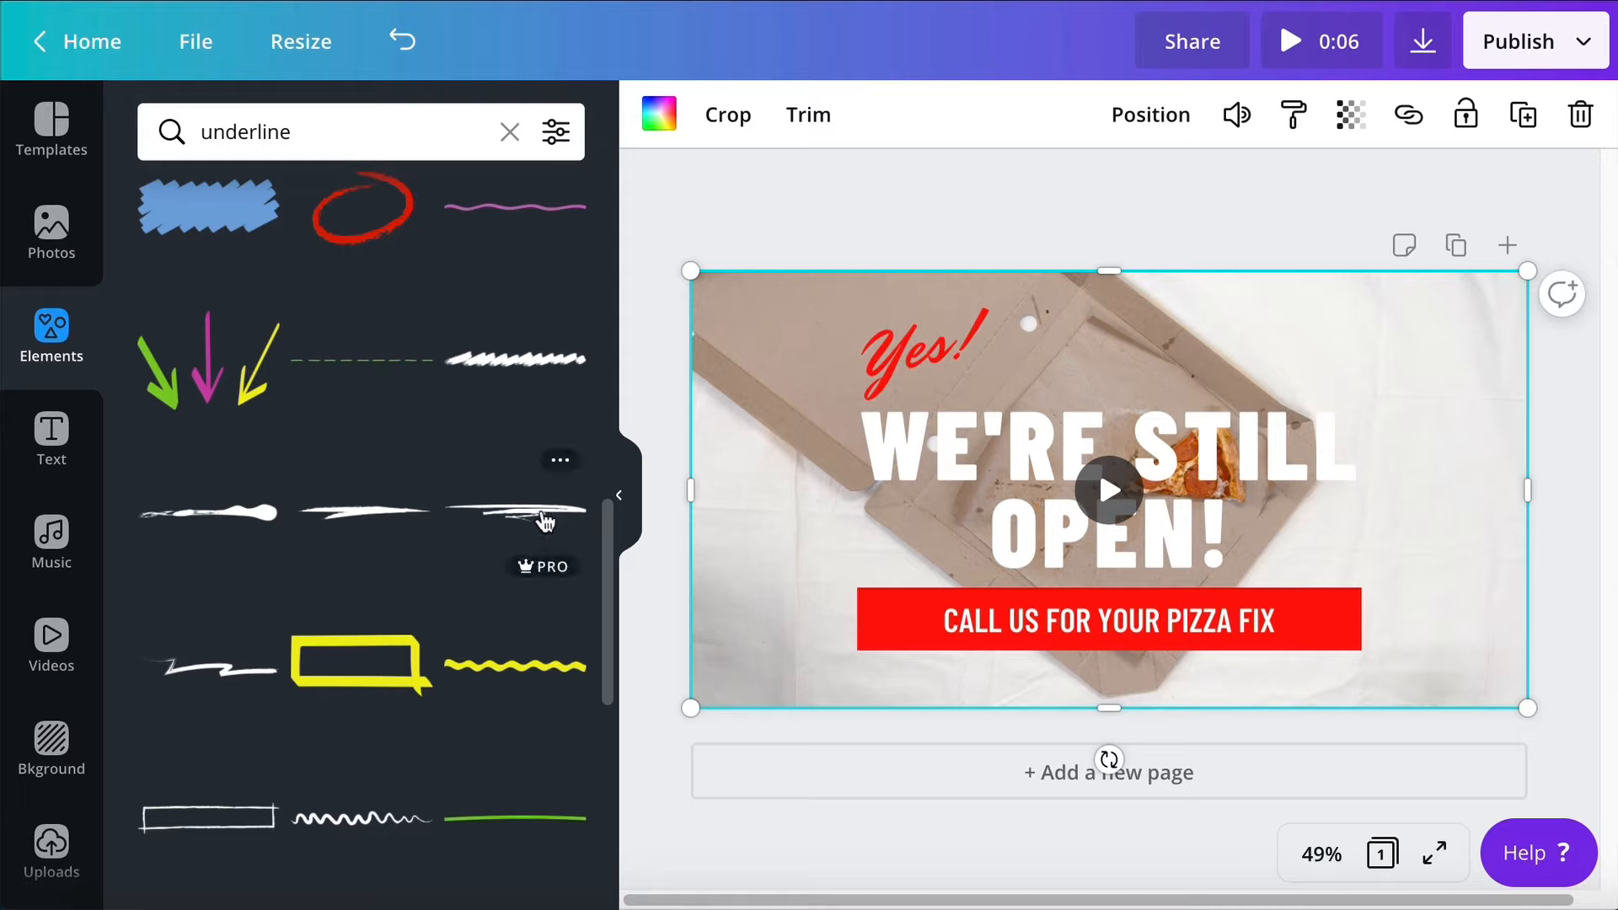
scroll(401, 632, "down", 4)
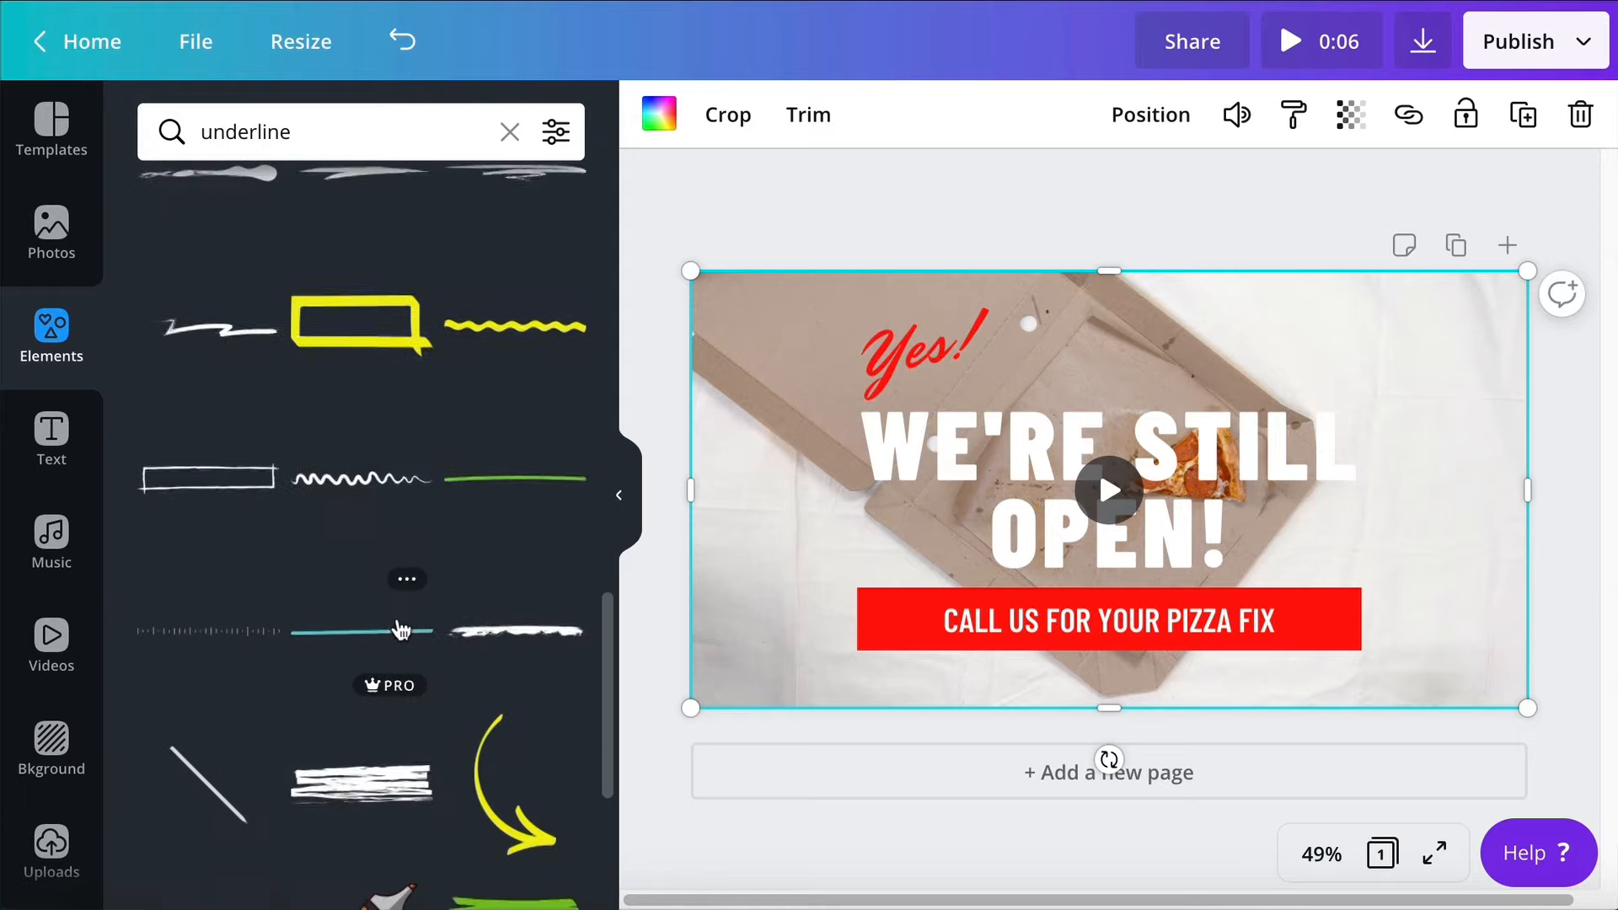
scroll(401, 632, "up", 14)
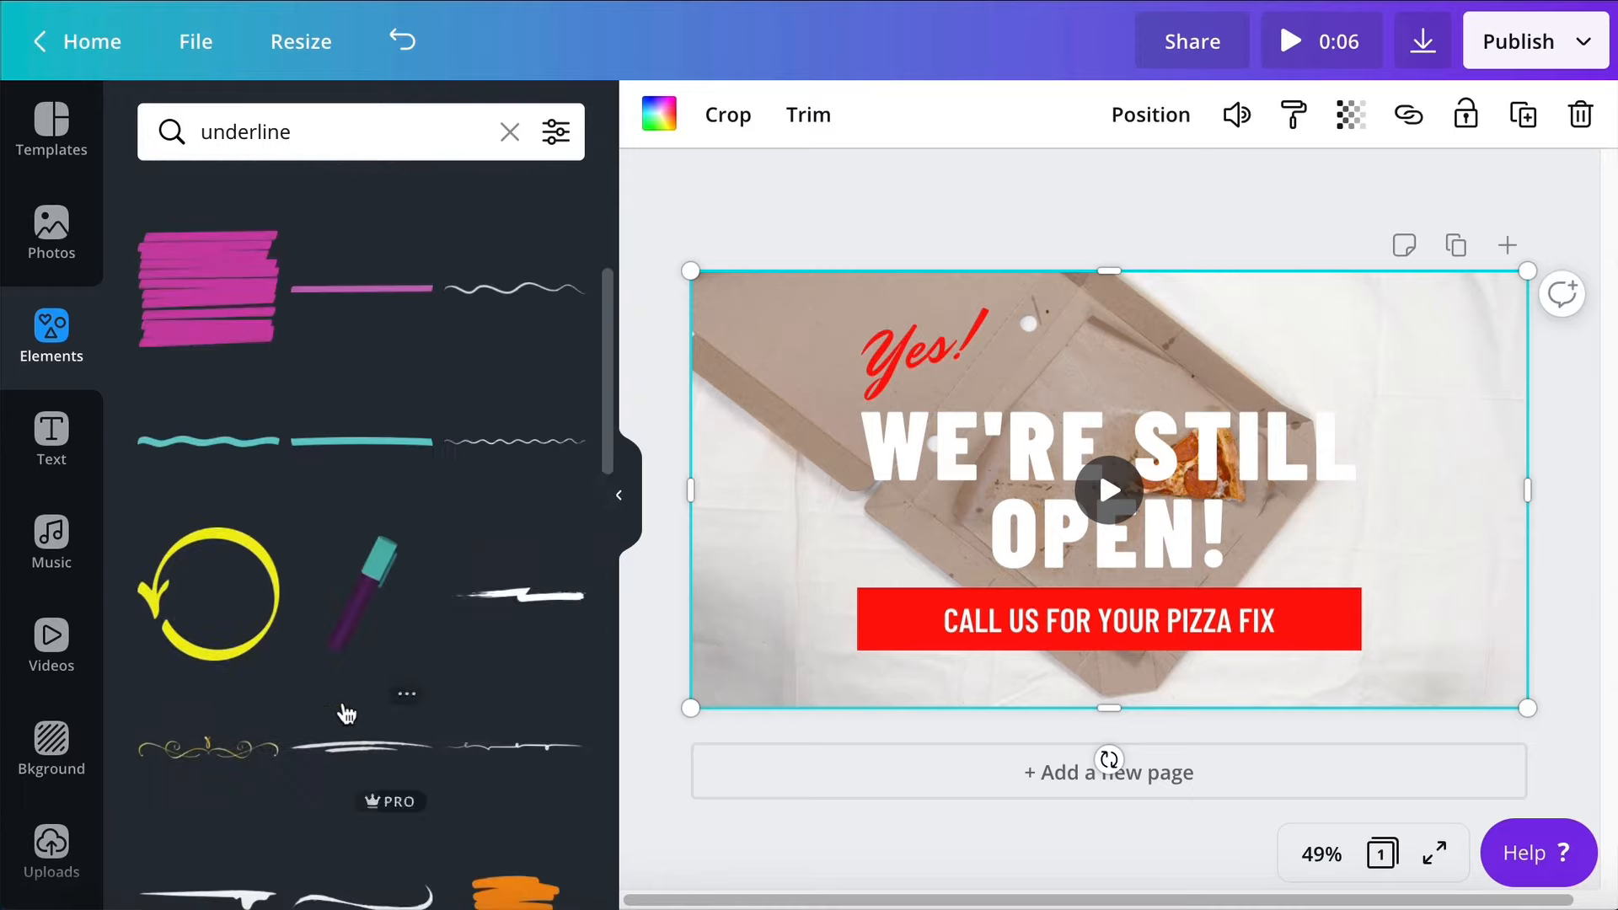
left_click(346, 725)
mouse_move(1286, 505)
left_mouse_down()
mouse_move(1071, 523)
mouse_move(1008, 451)
mouse_move(949, 446)
mouse_move(1009, 462)
mouse_move(981, 422)
left_mouse_up()
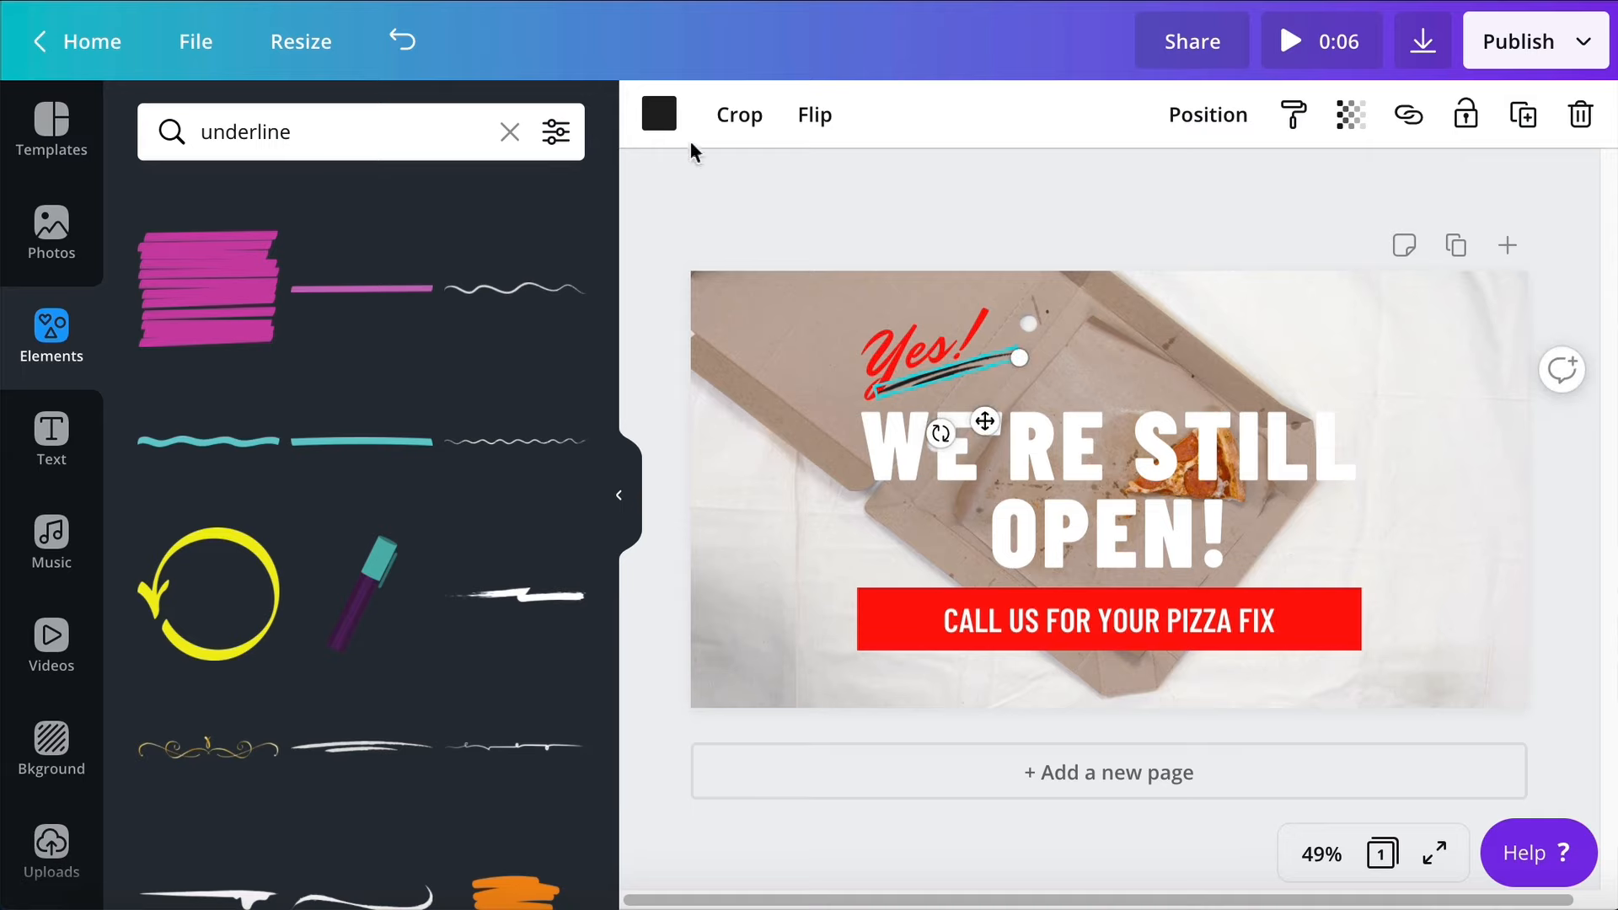
Recolour the underline with the red from the document colours, bring it one layer forward, and deselect everything
left_click(672, 133)
left_click(244, 405)
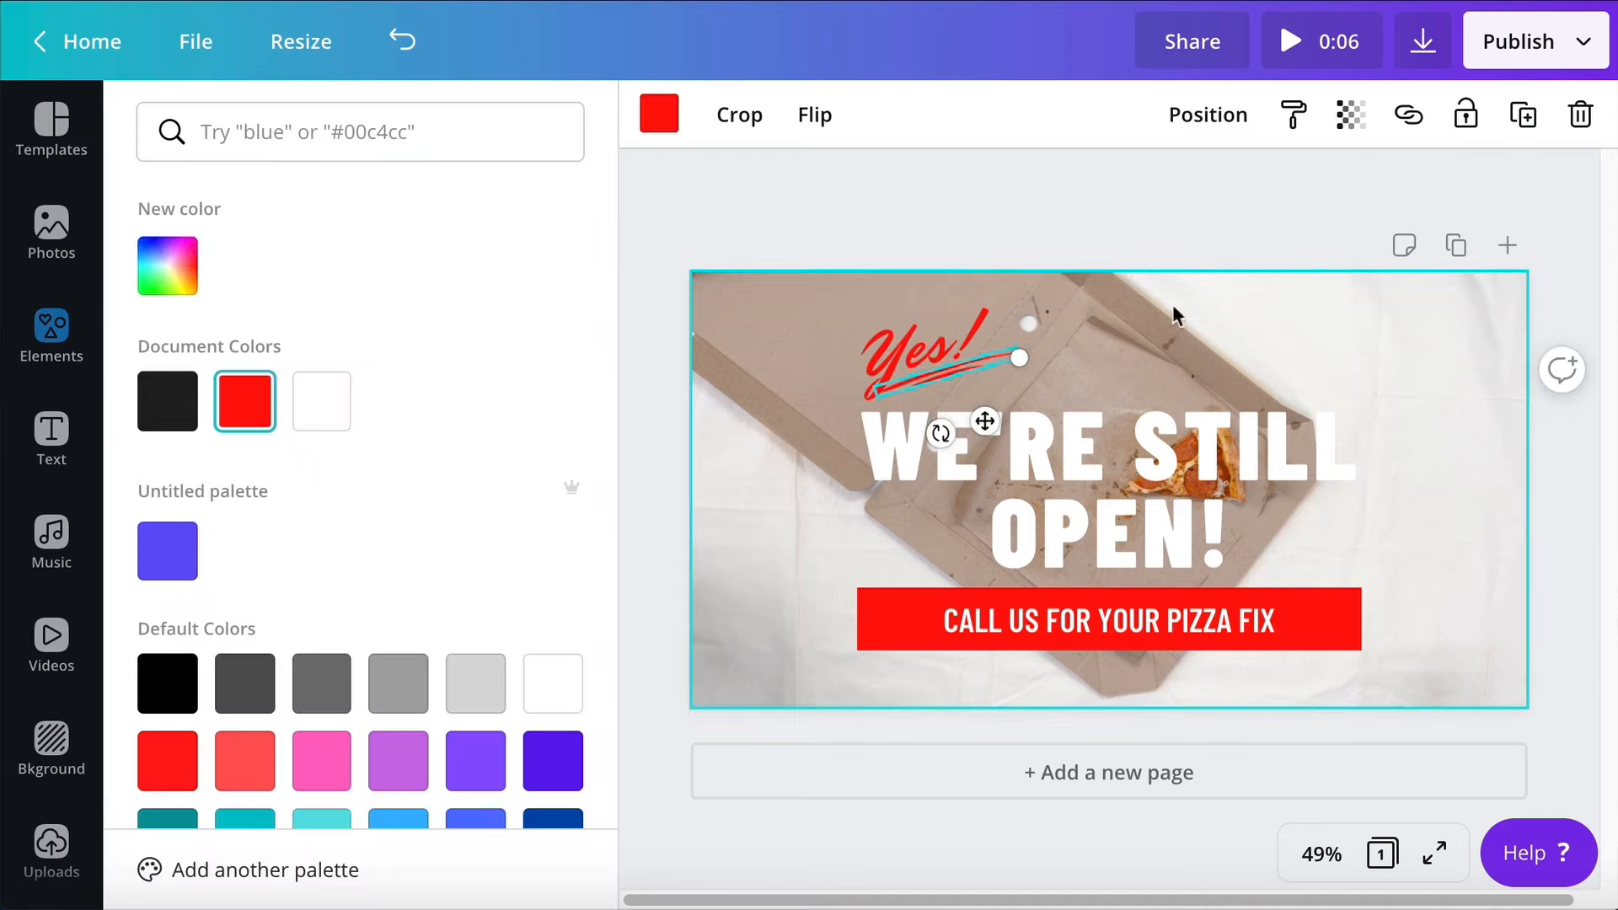
left_click(1180, 125)
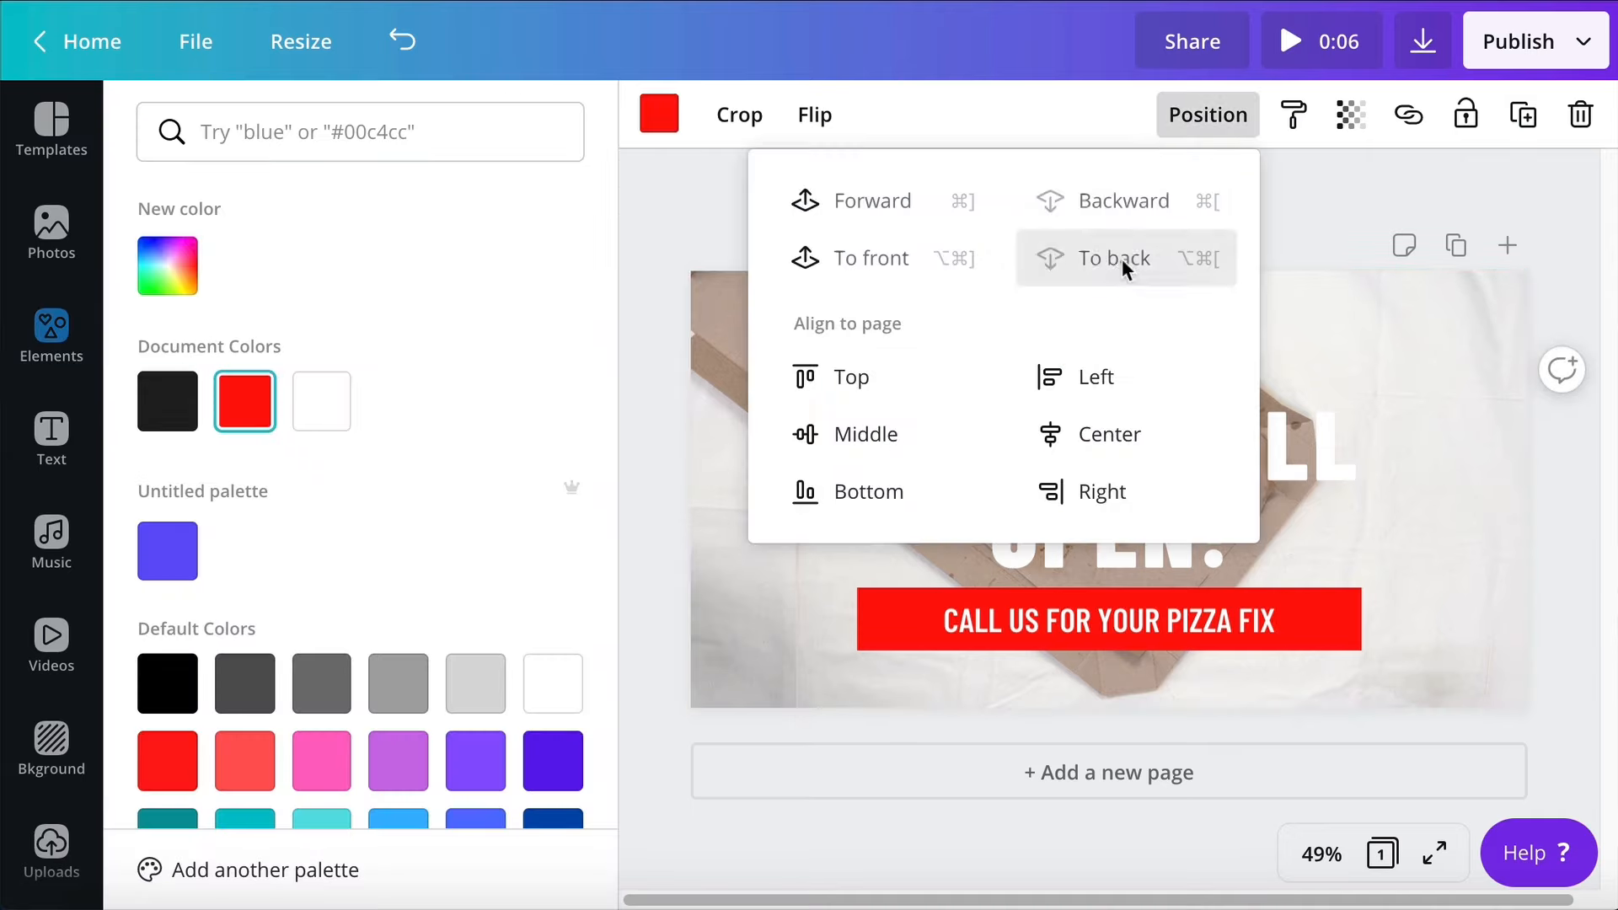
left_click(881, 198)
left_click(1431, 430)
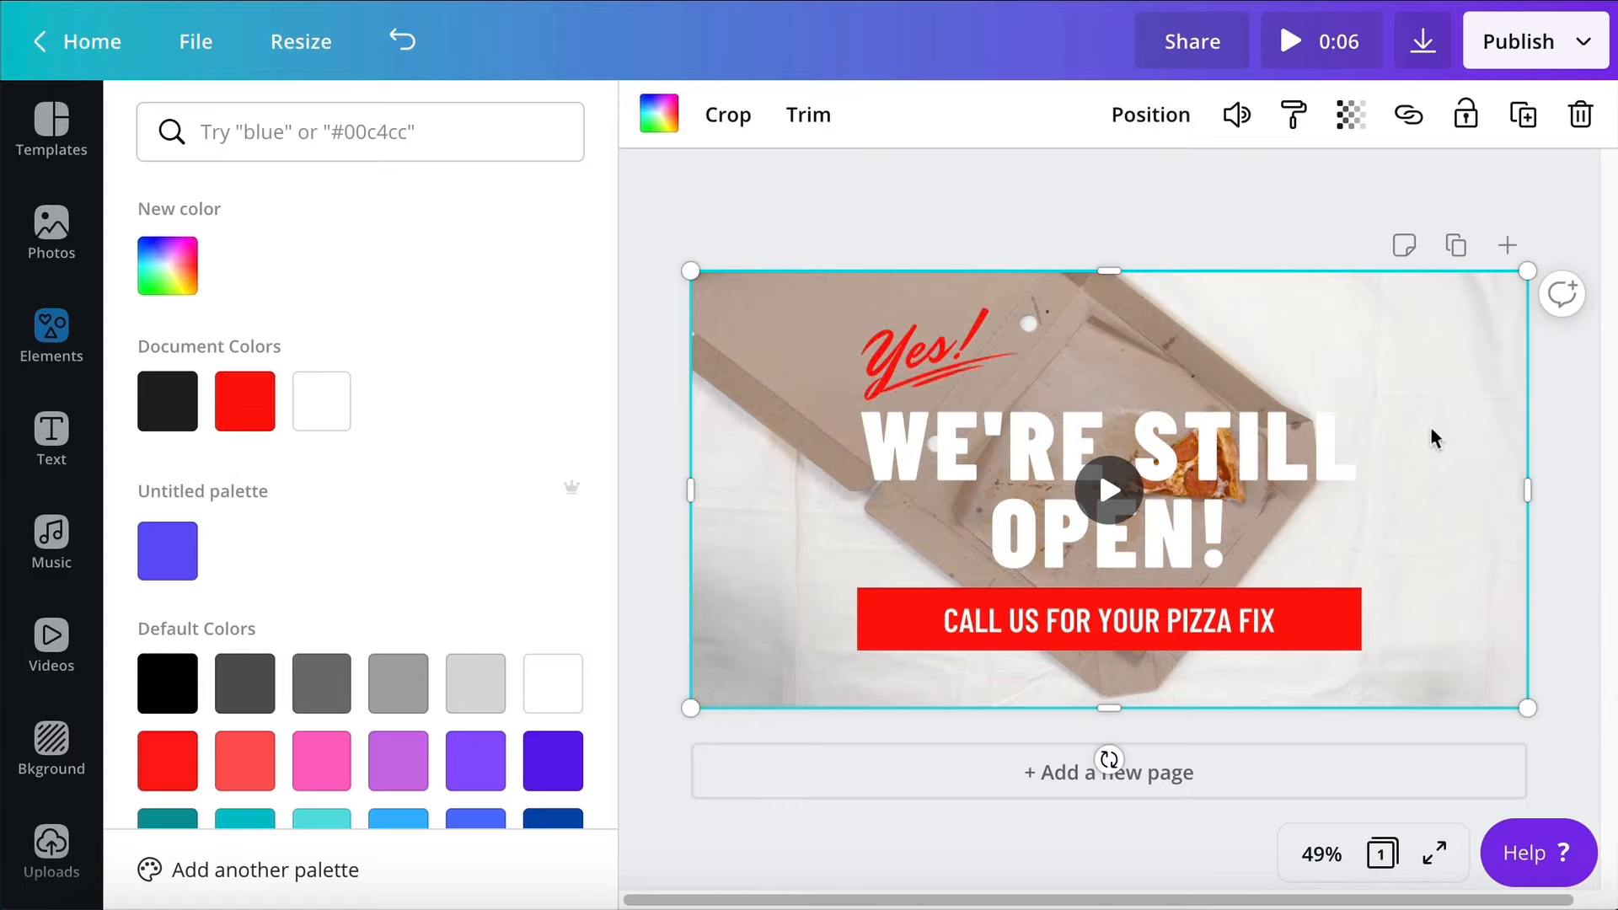
left_click(1566, 531)
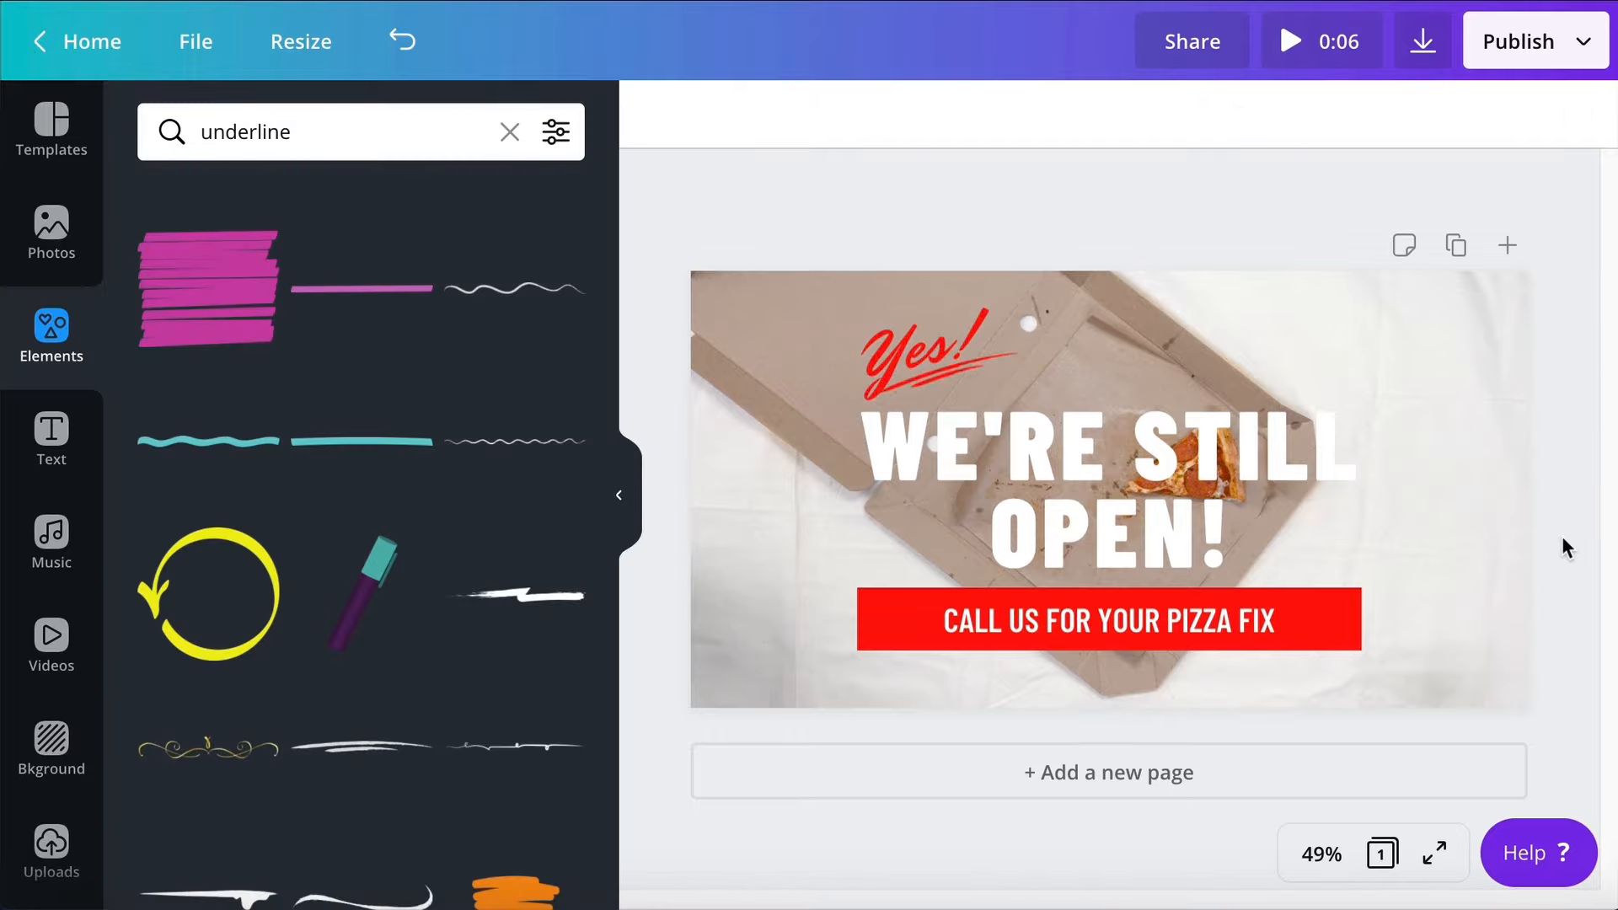
Preview the complete video ad with its text and underline, and close the preview
left_click(1129, 354)
left_click(1079, 514)
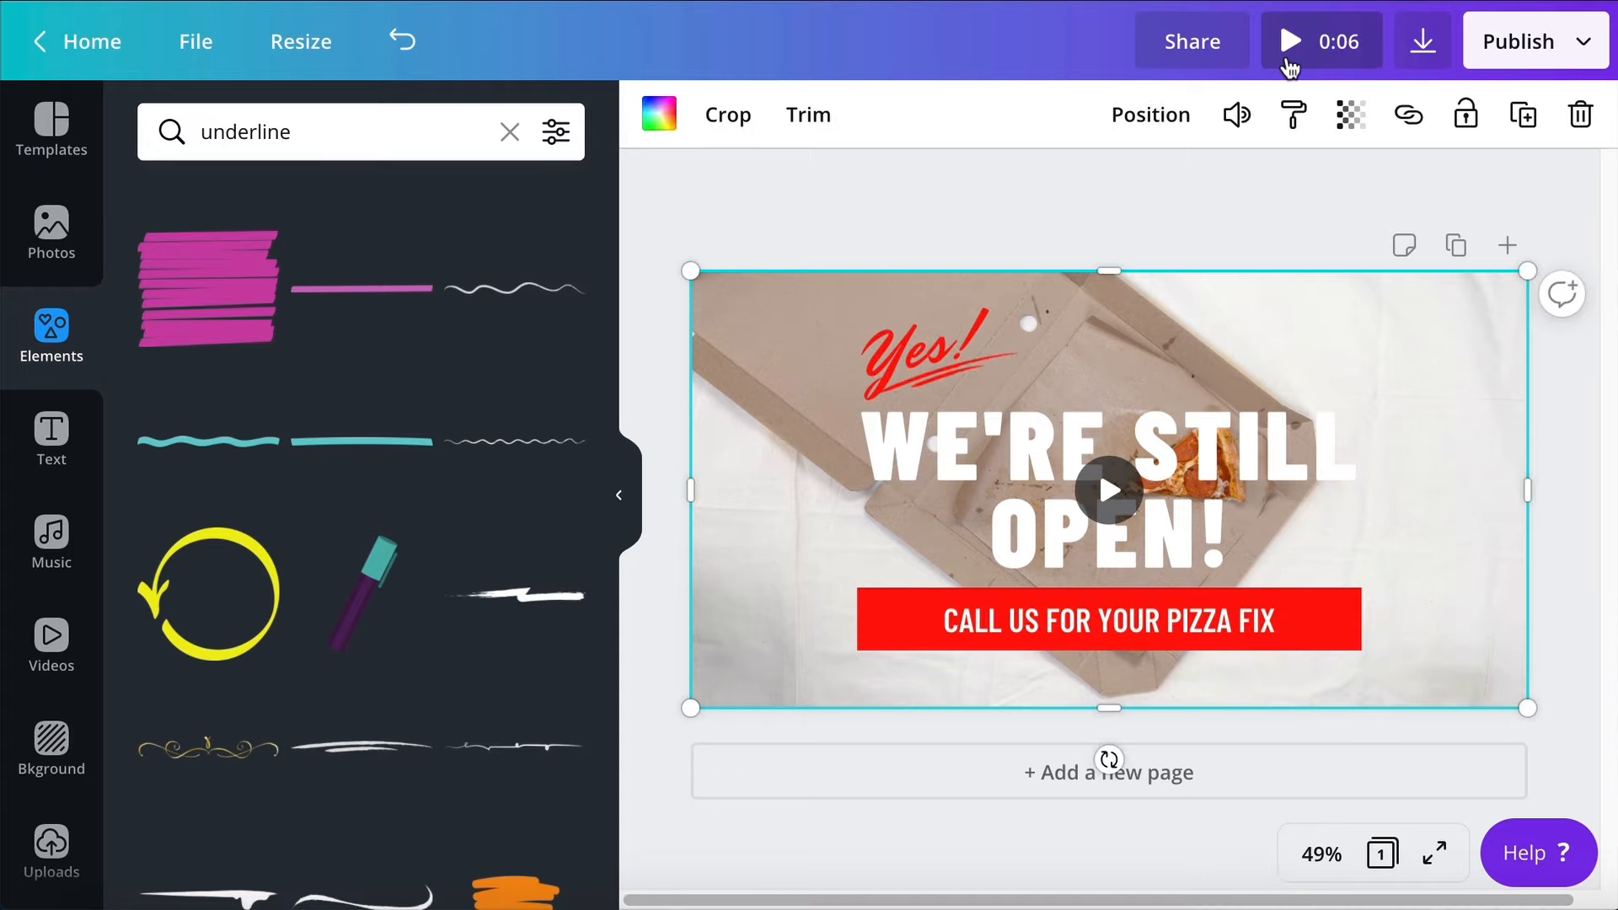
left_click(1287, 61)
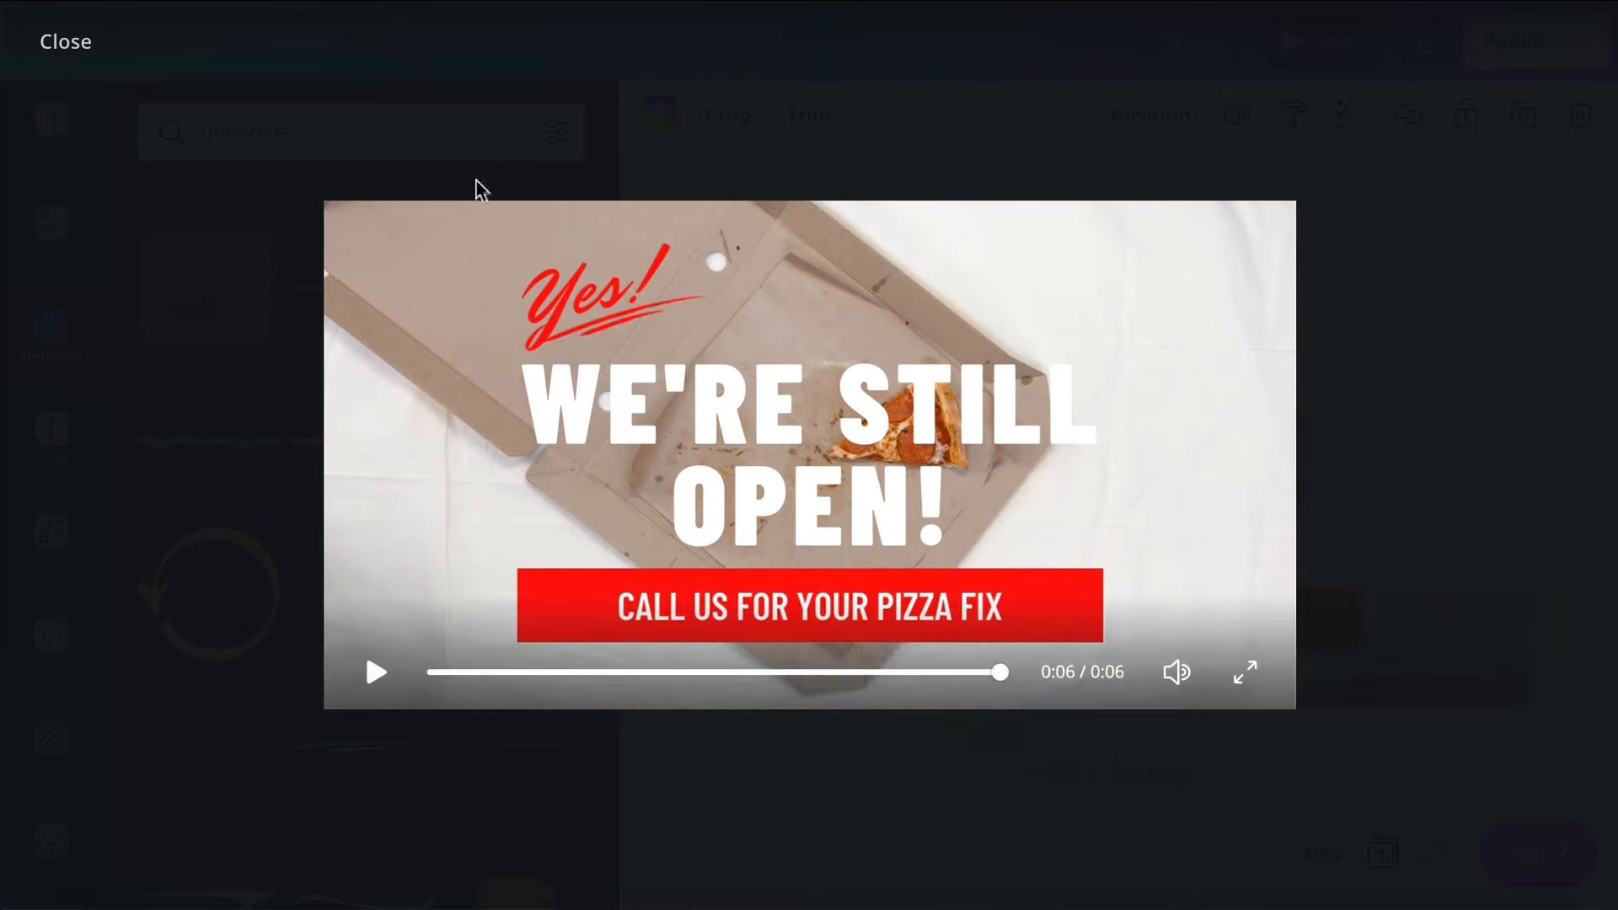
left_click(68, 43)
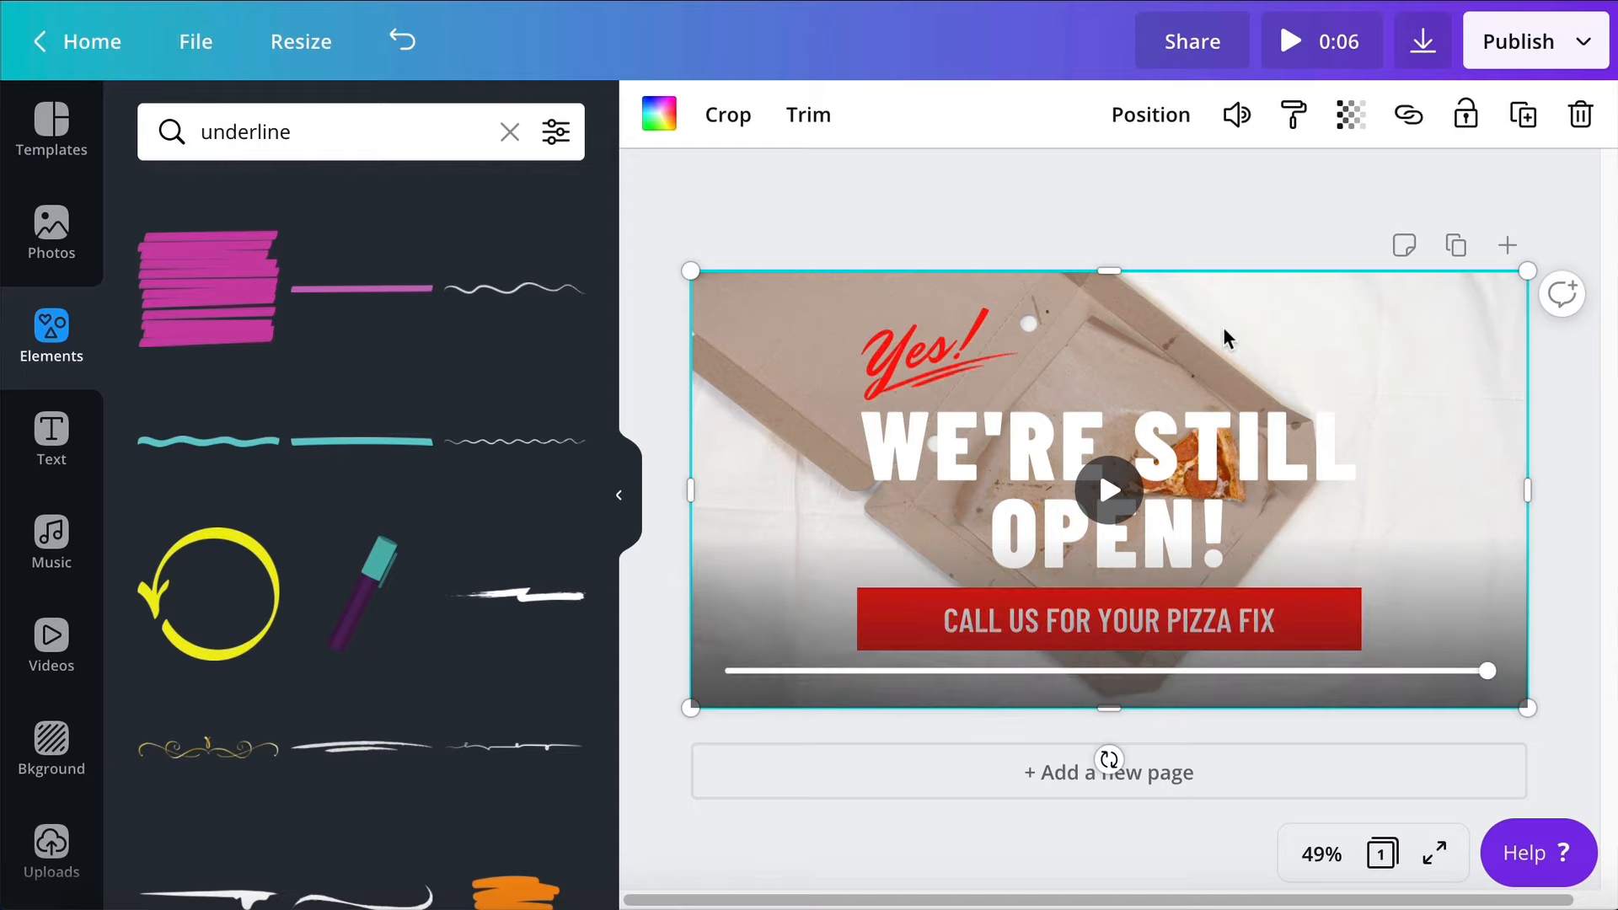
Extend the pizza clip's trim to its full 10.7 seconds and apply it
left_click(803, 124)
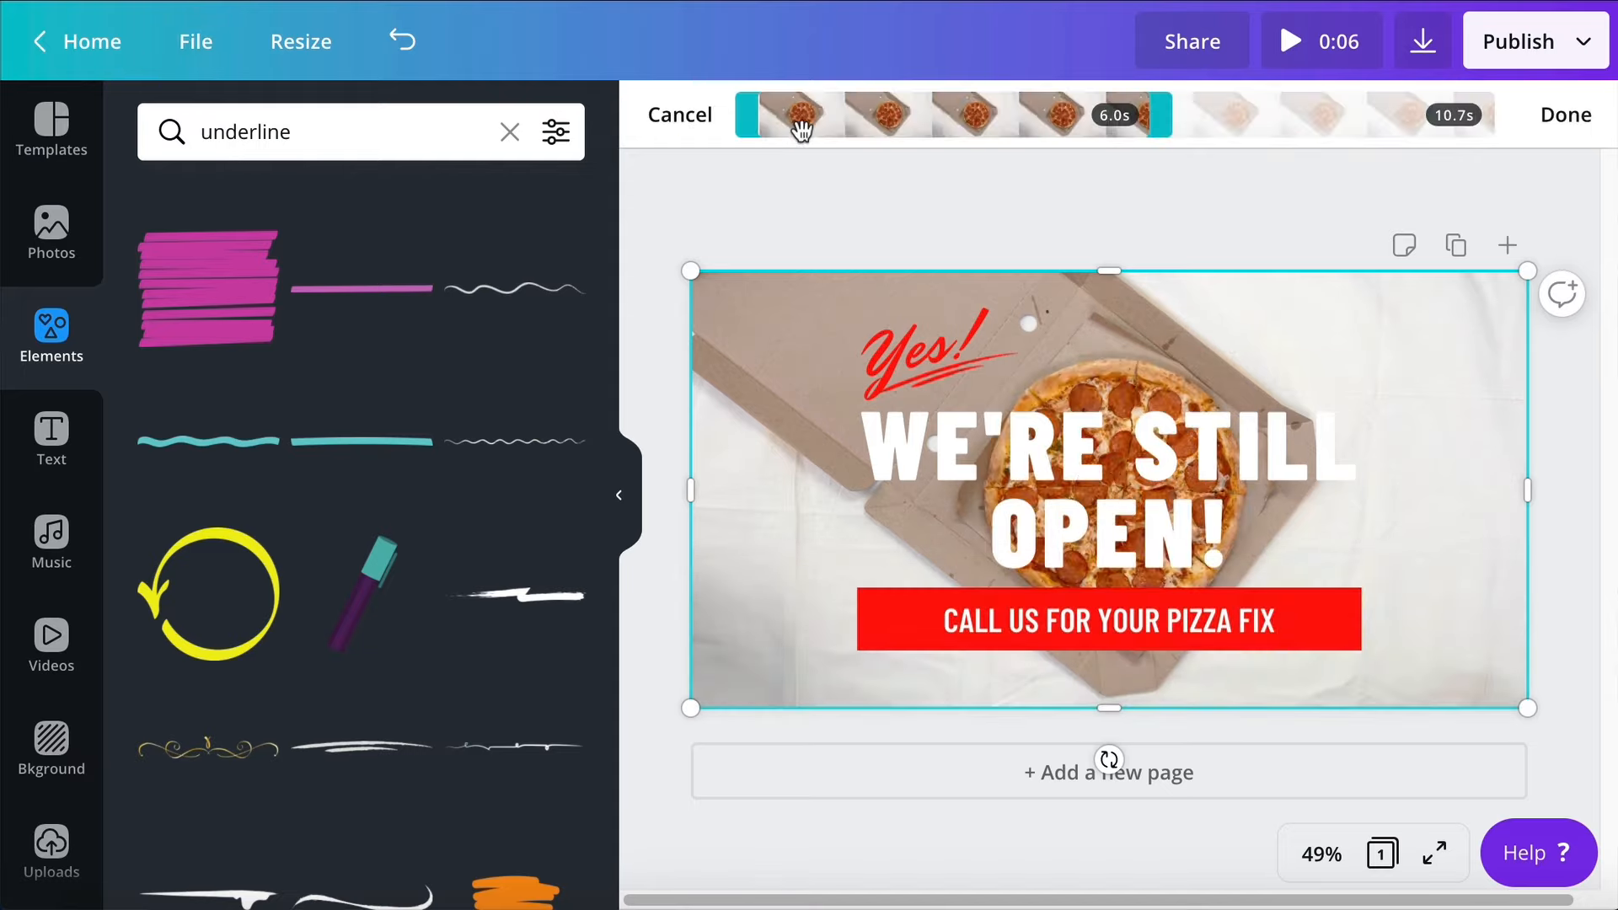
left_click_drag(1157, 127, 1541, 91)
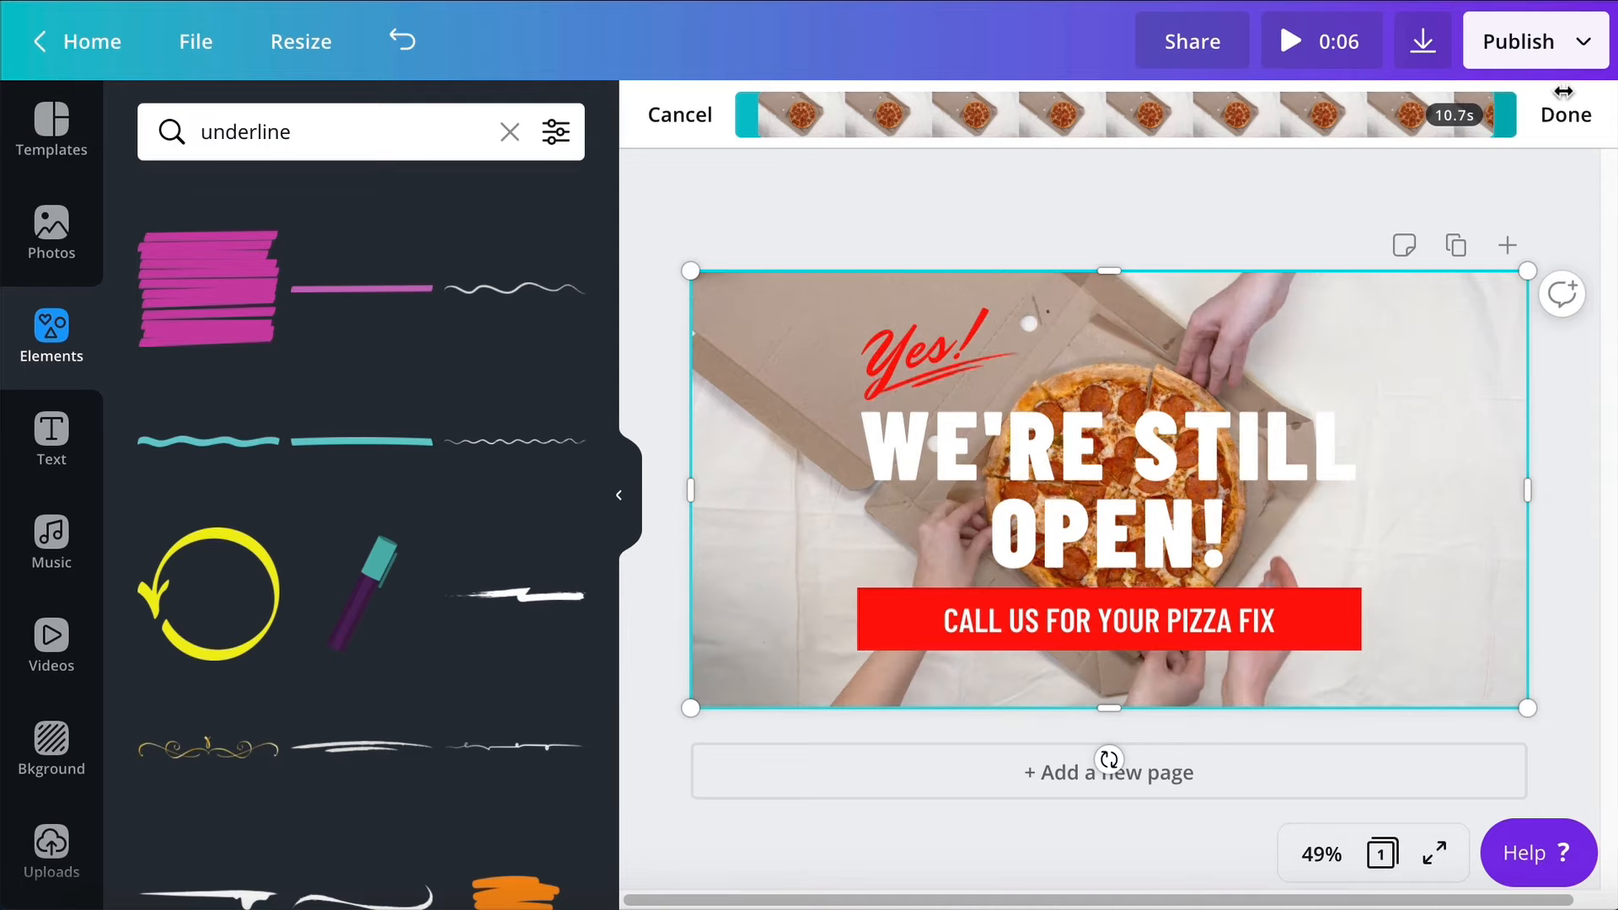
left_click(1564, 107)
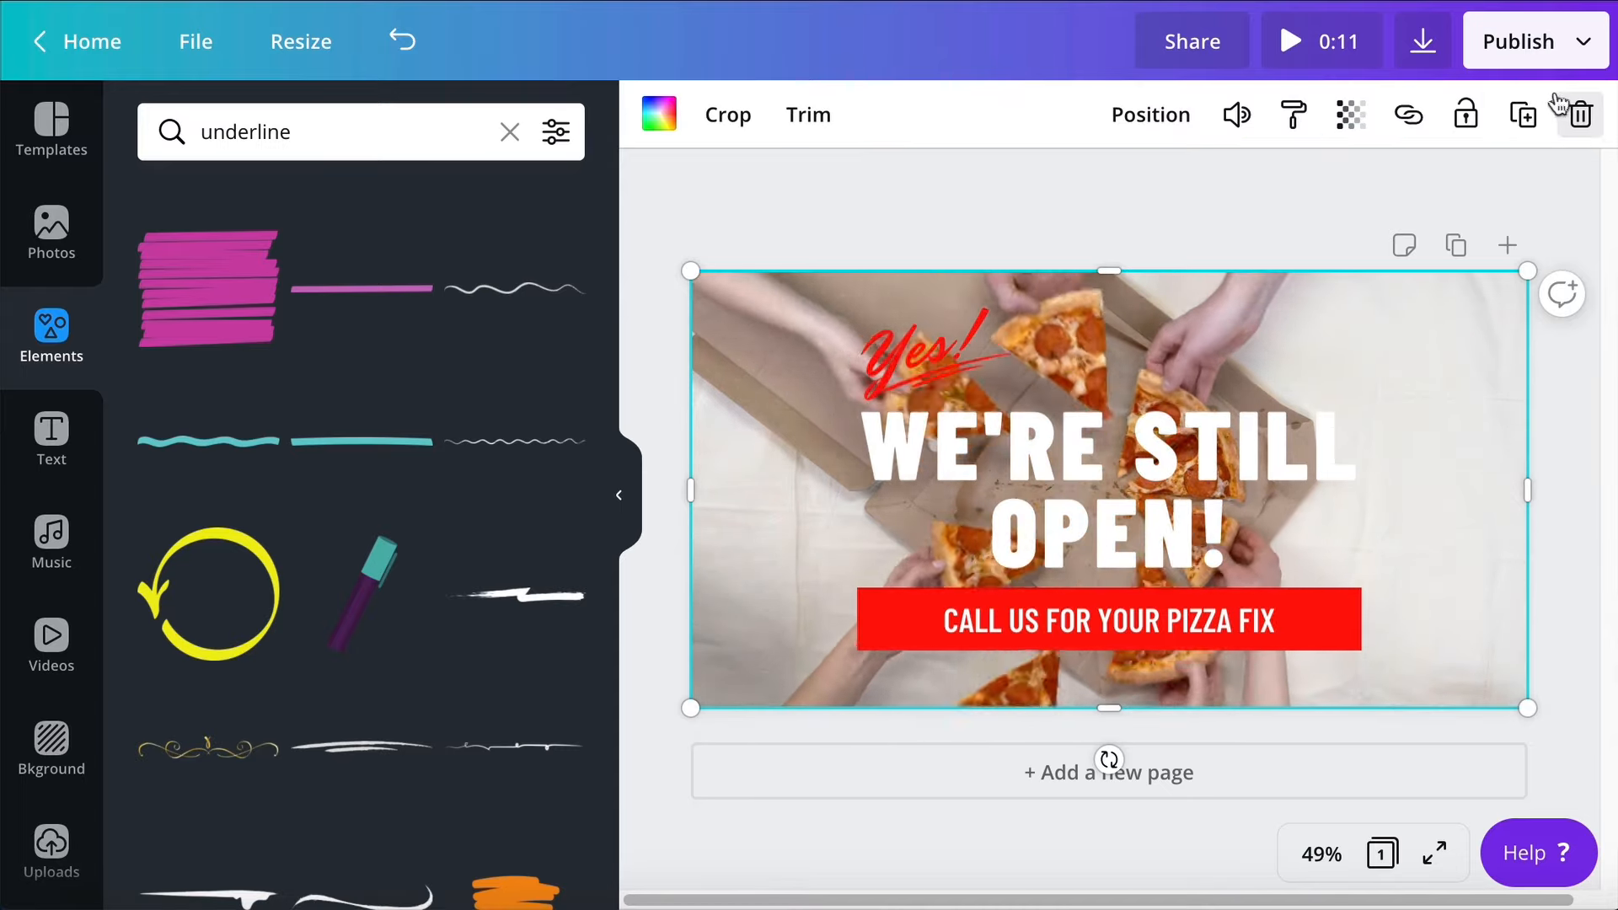
Shorten the end of the pizza clip so it lasts 6.0 seconds, and apply the trim
left_click(809, 115)
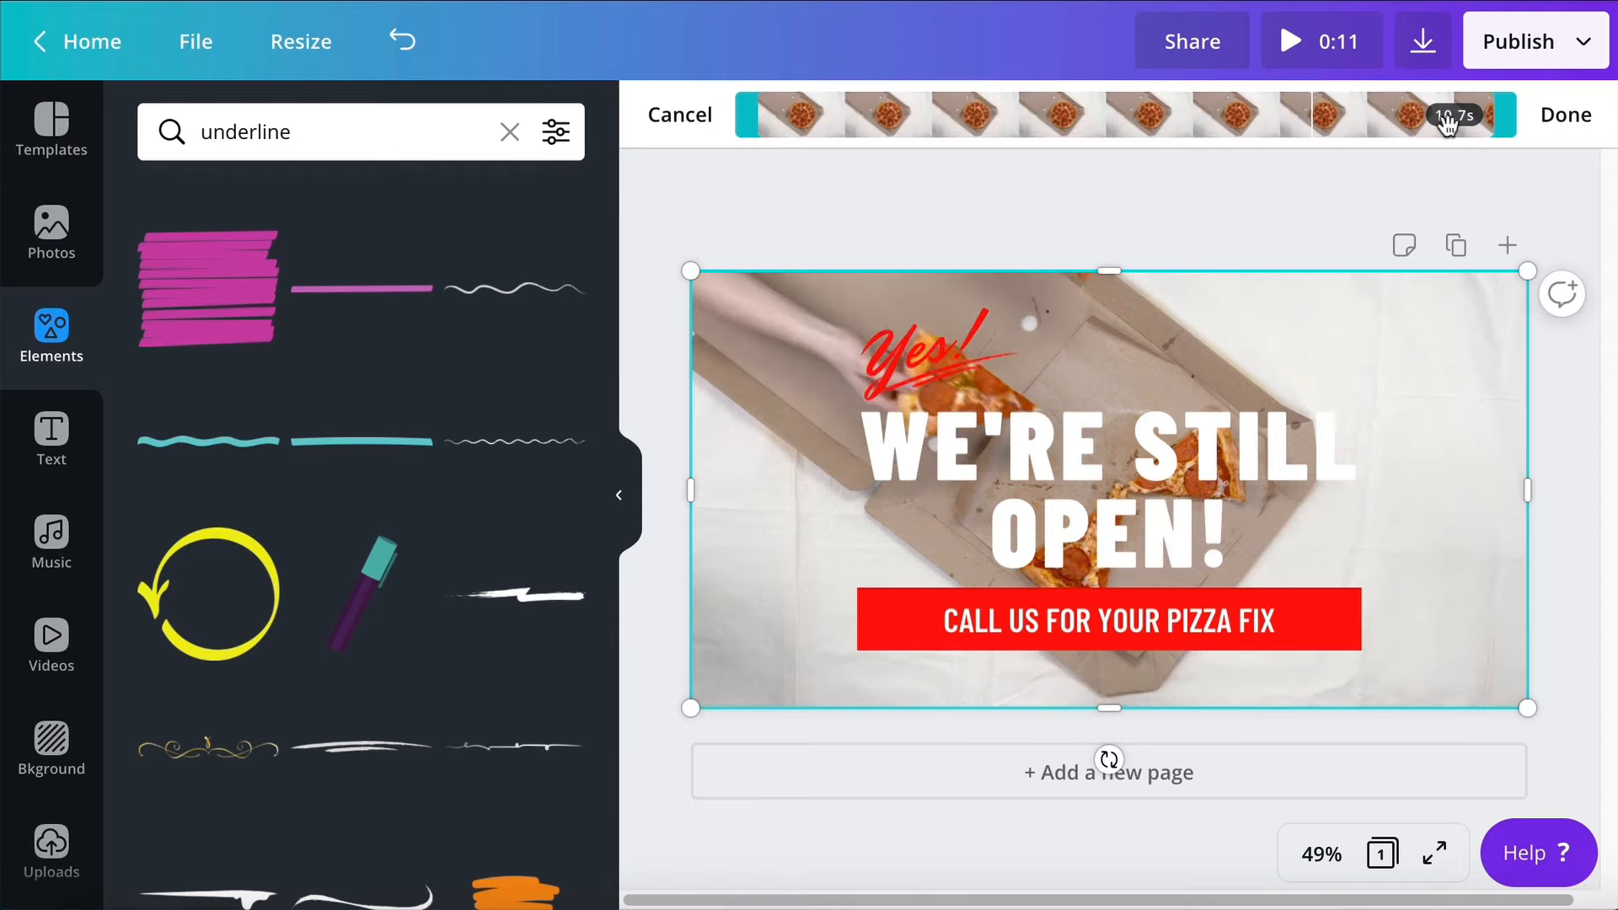
left_click_drag(1505, 118, 1170, 135)
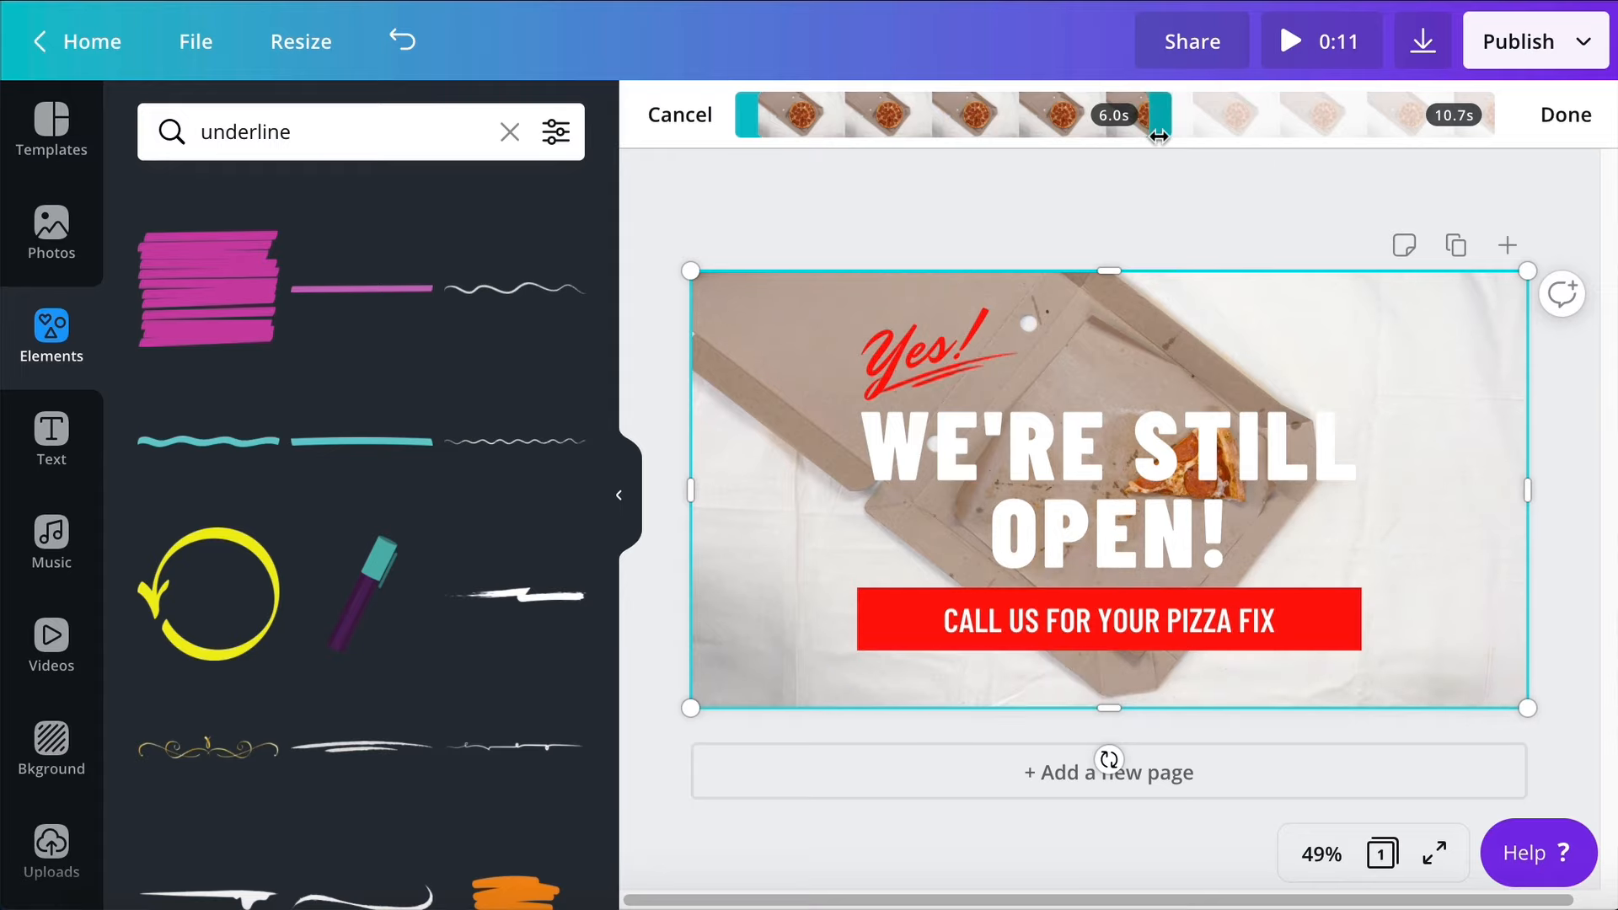
left_click(1566, 118)
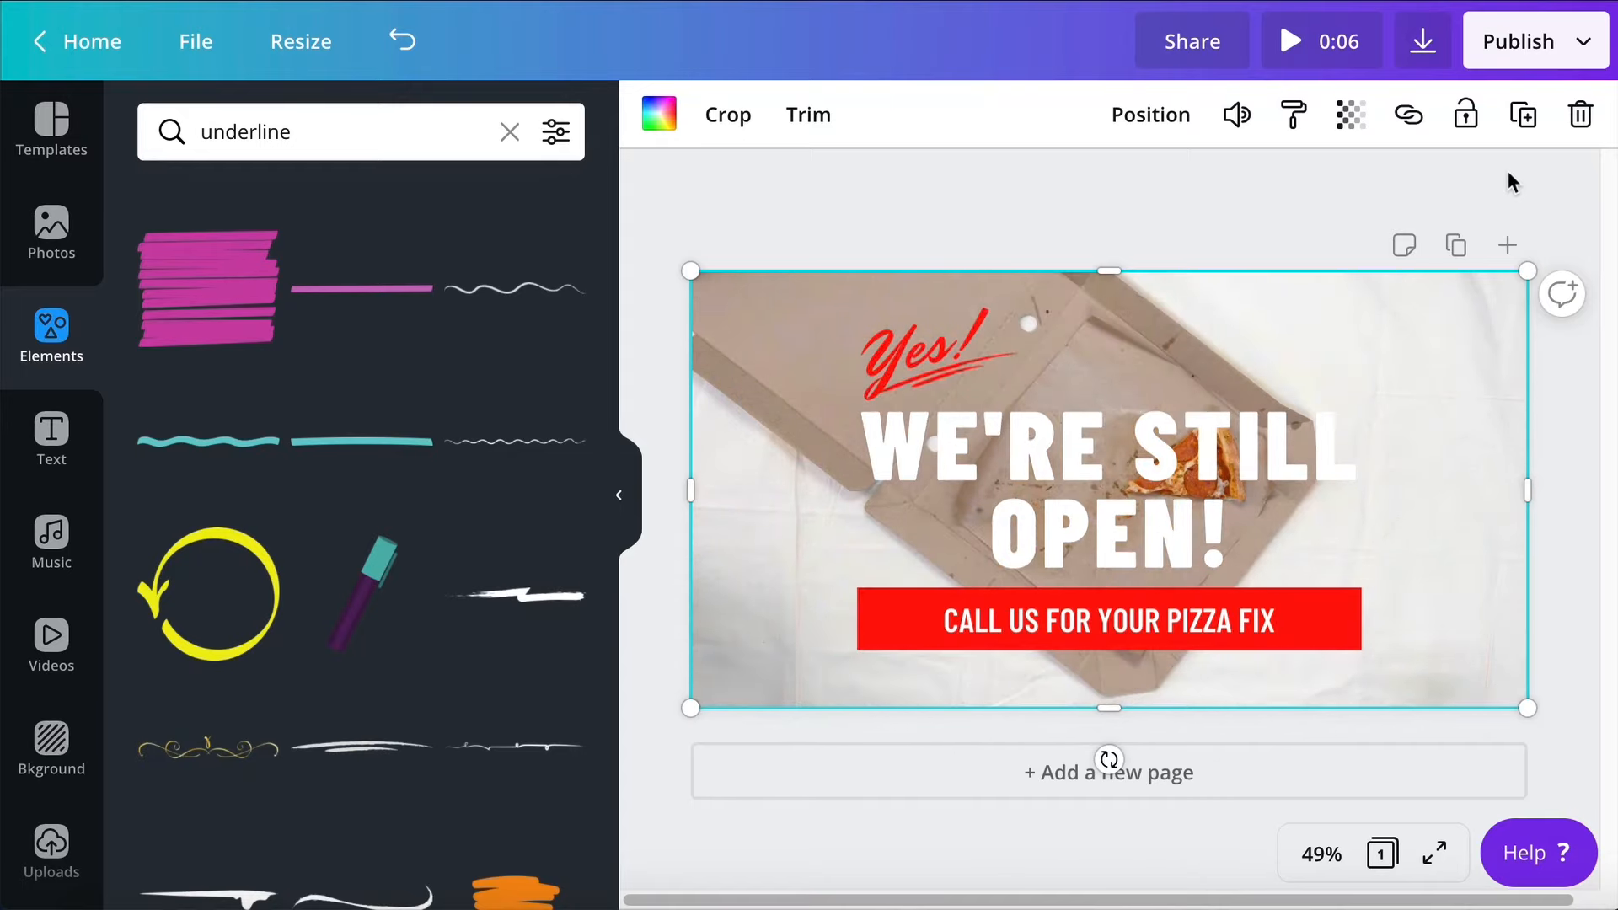
Download the finished ad with Video as the file type
left_click(1227, 187)
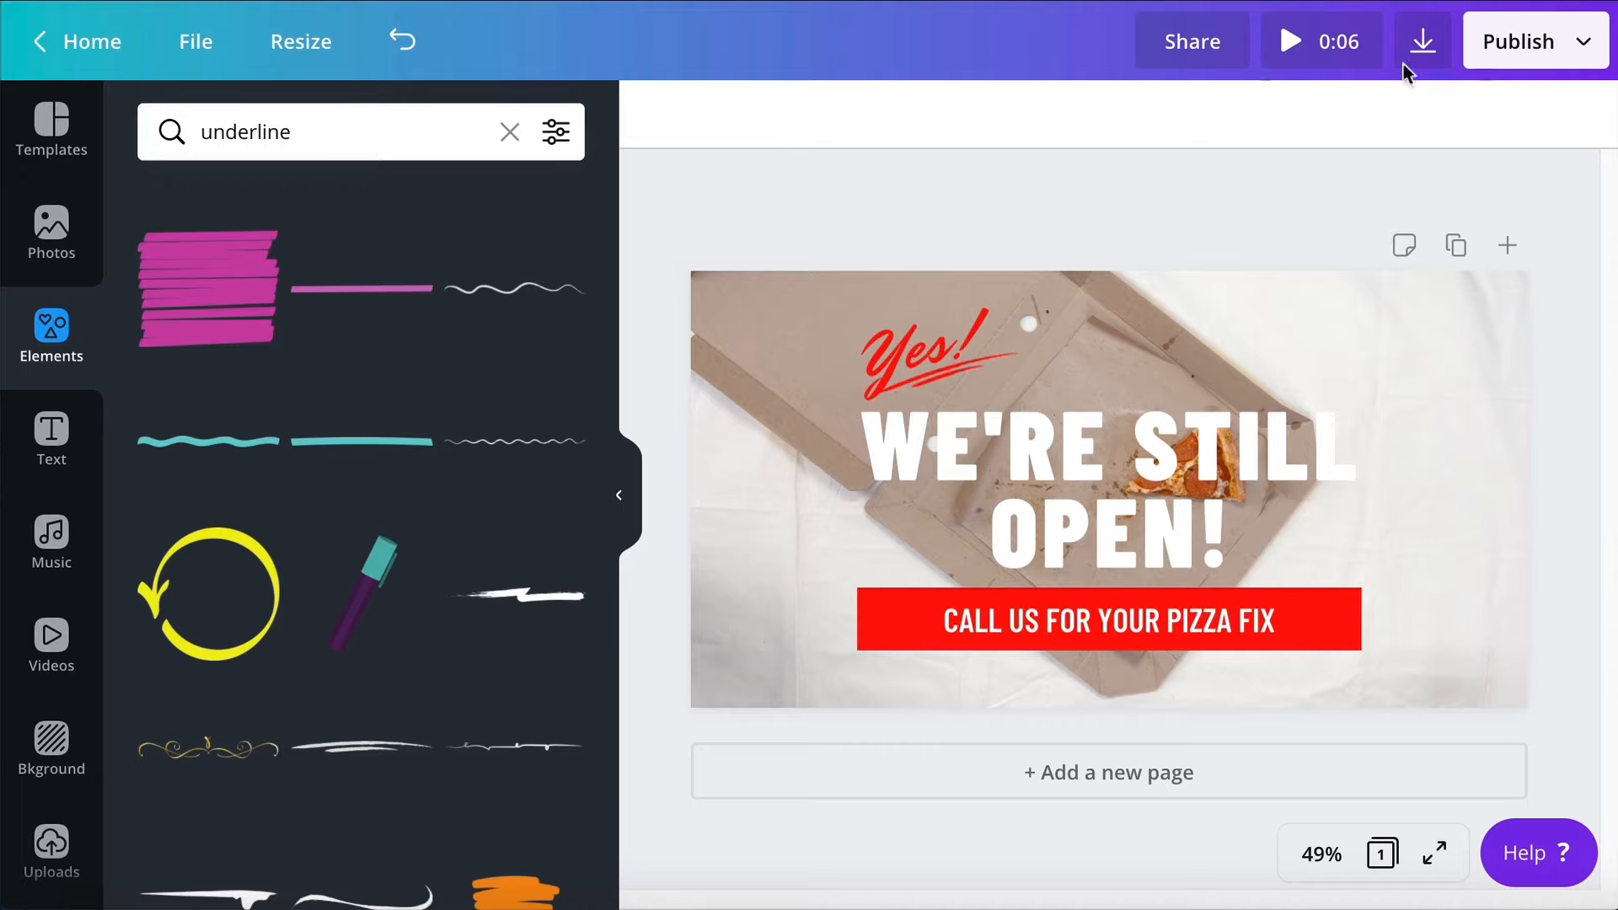
left_click(1423, 46)
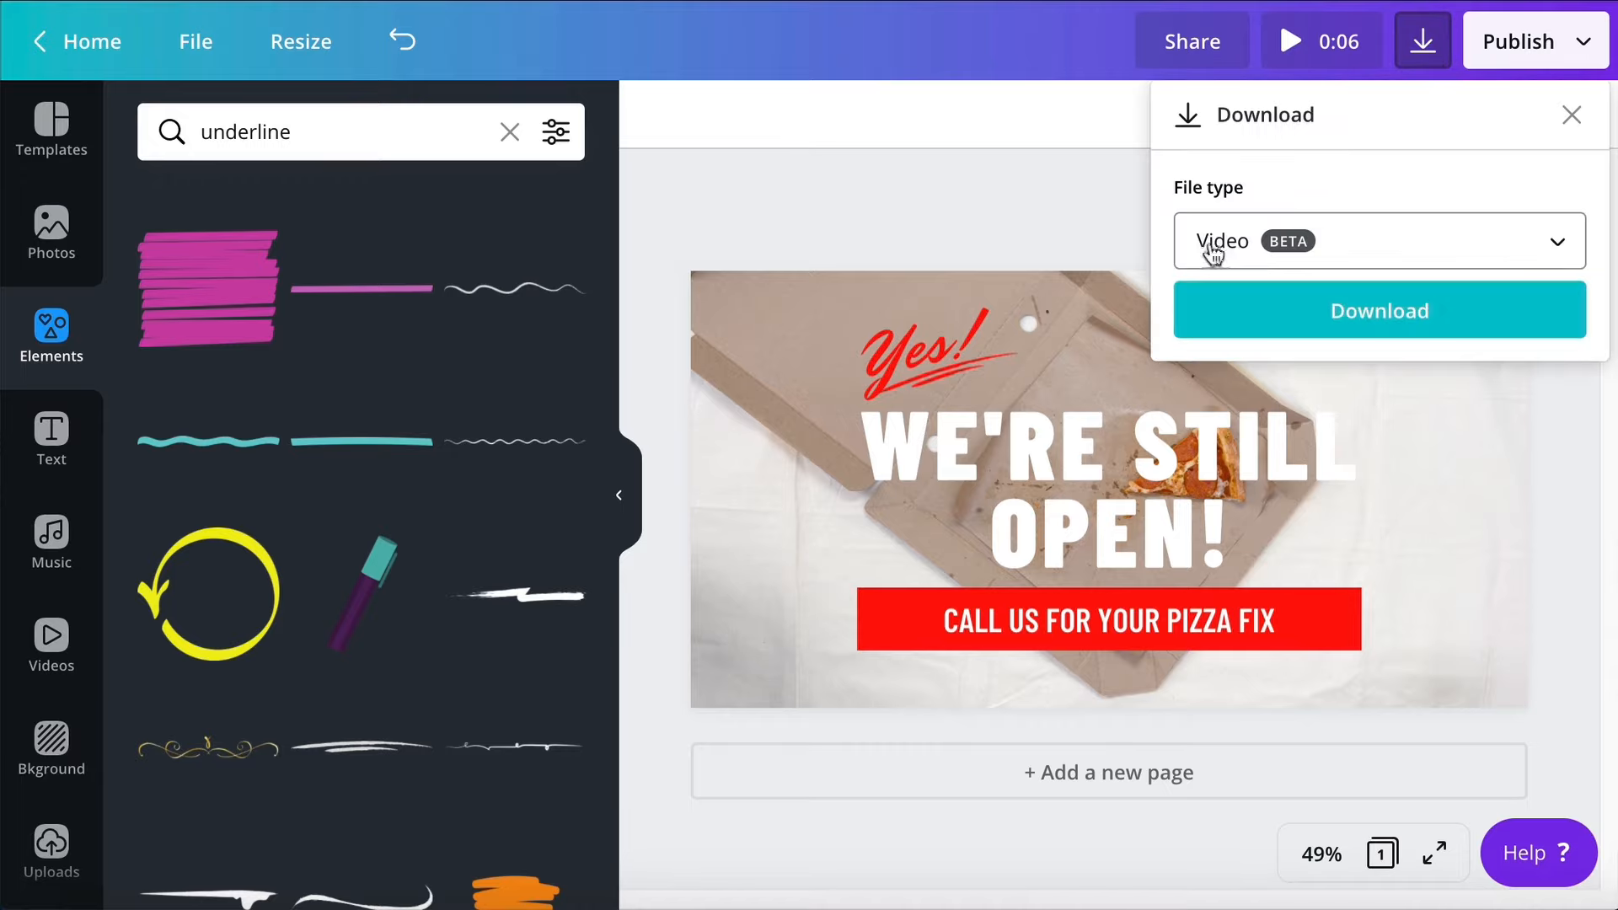
left_click(1351, 331)
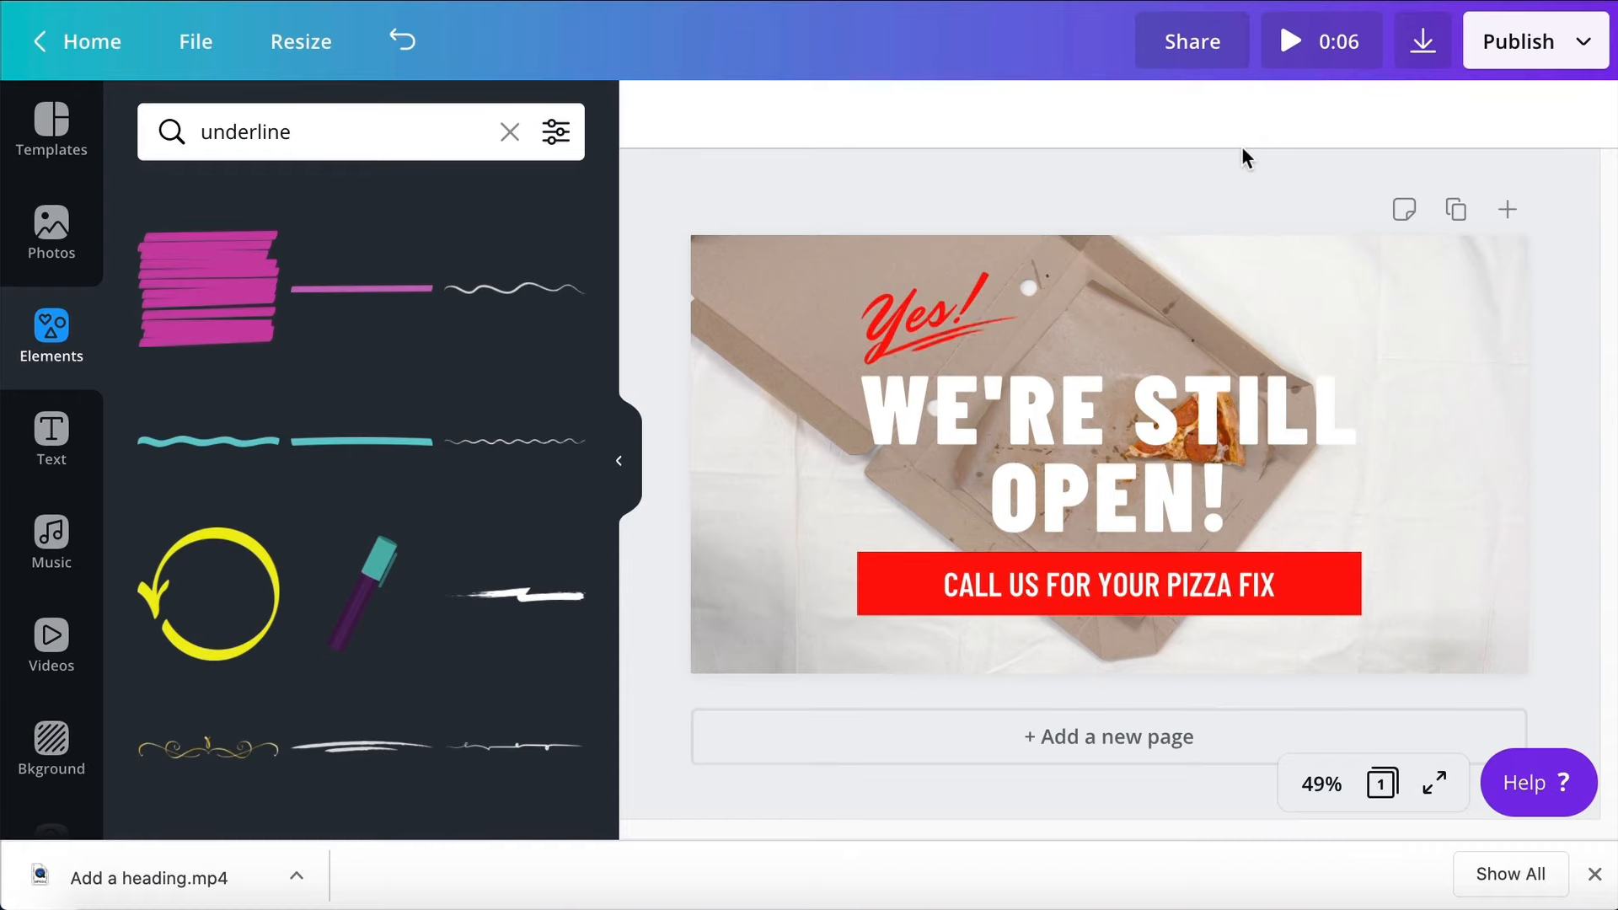